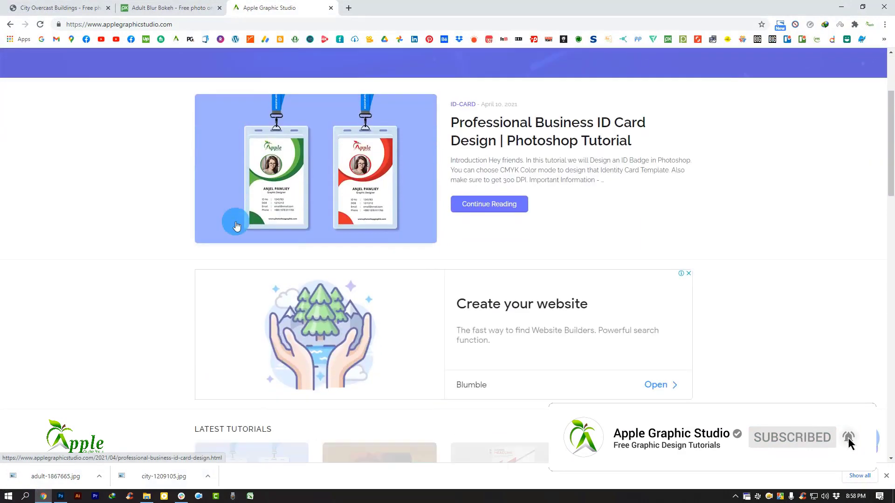
# Step: Look over the Apple Graphic Studio home page, including its web address and featured tutorials
pyautogui.scroll(-3, 466, 252)
pyautogui.scroll(6, 506, 262)
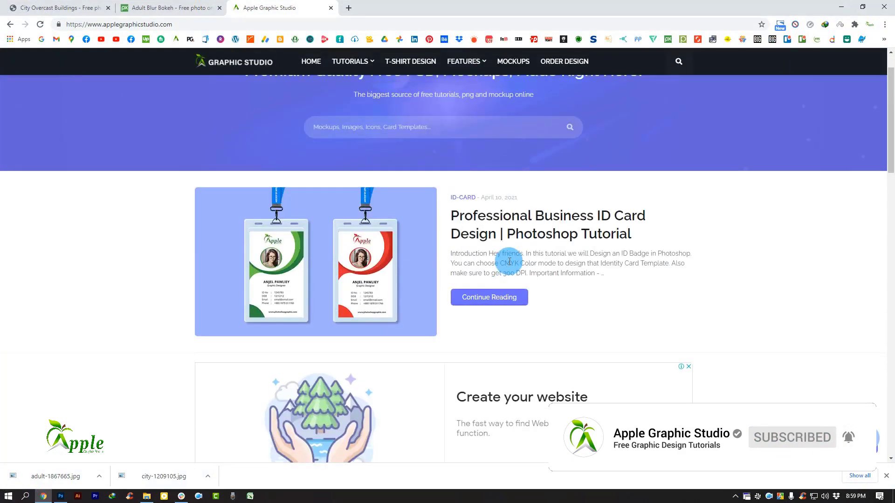
pyautogui.click(124, 24)
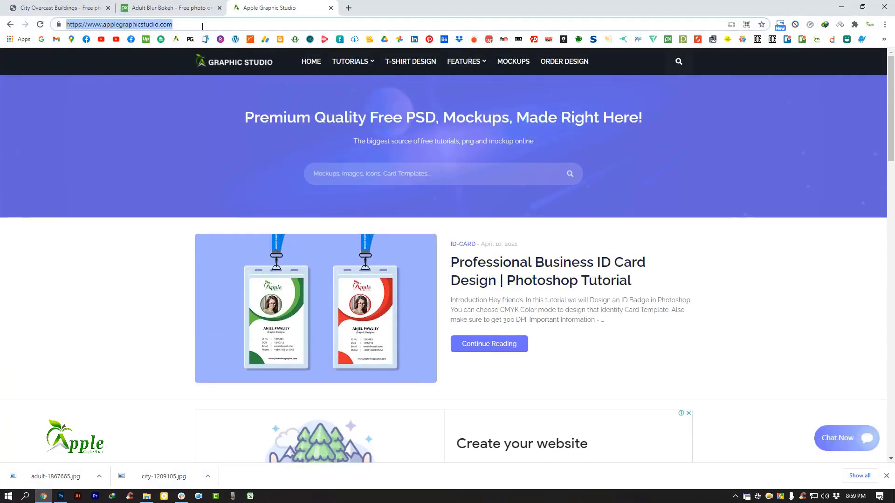
pyautogui.click(236, 24)
pyautogui.click(185, 200)
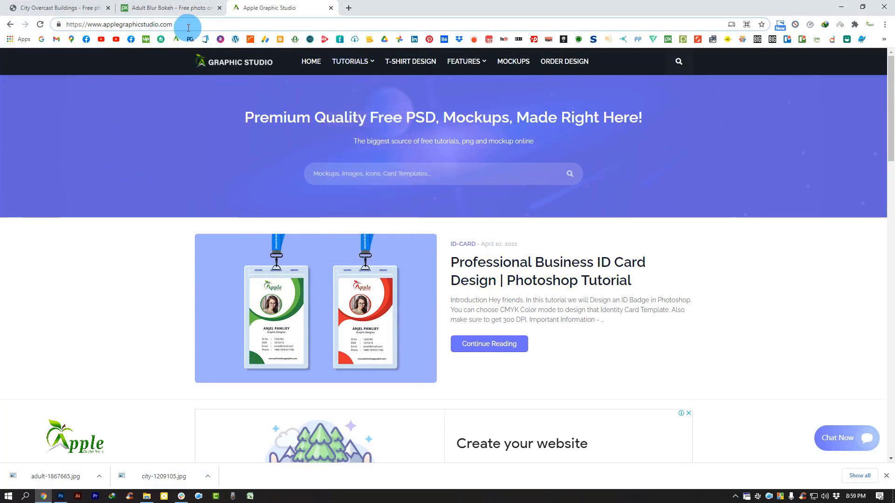
pyautogui.click(181, 62)
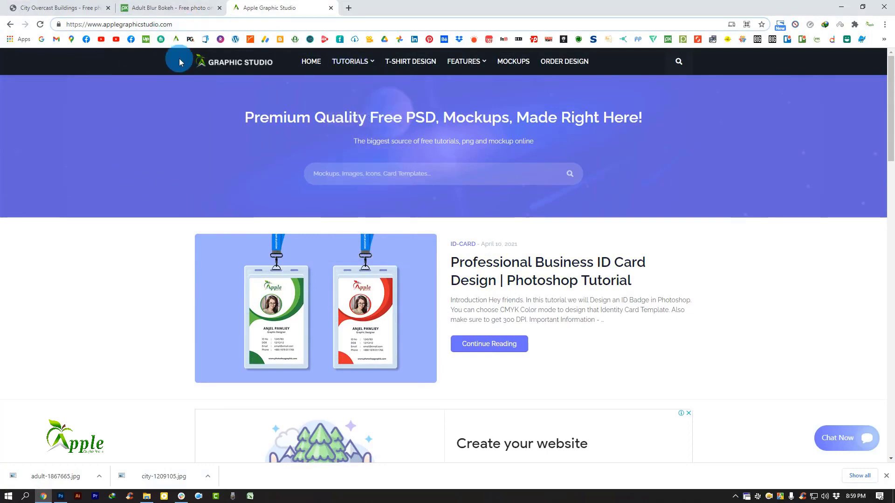
pyautogui.scroll(-5, 350, 216)
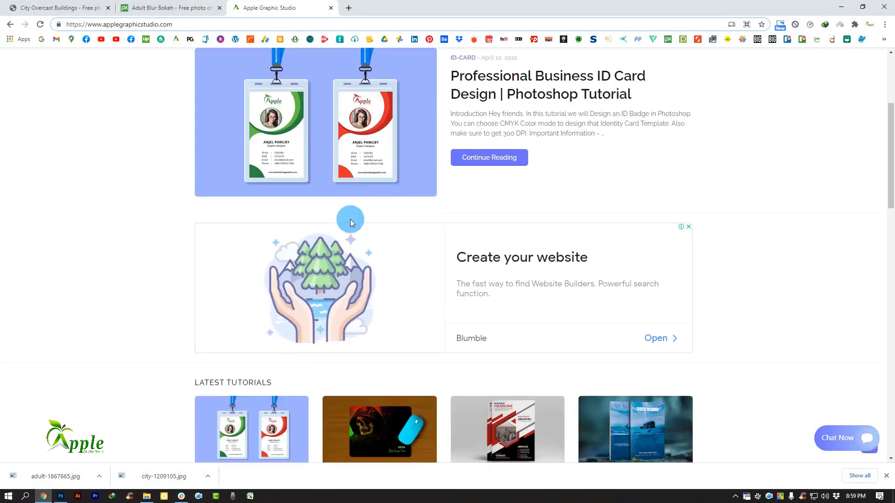
pyautogui.scroll(5, 349, 216)
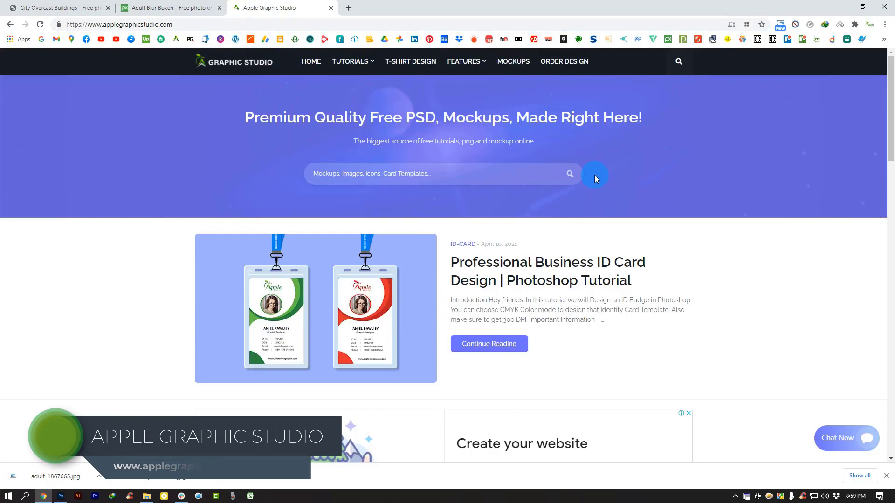
# Step: Search the site for "event ticket size" and look through the resulting tutorials
pyautogui.write('eve')
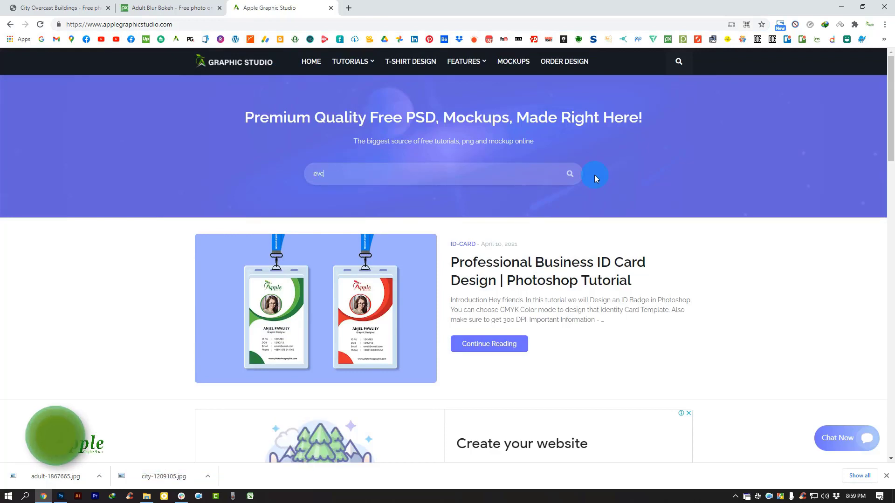
pyautogui.write('nt ticket size')
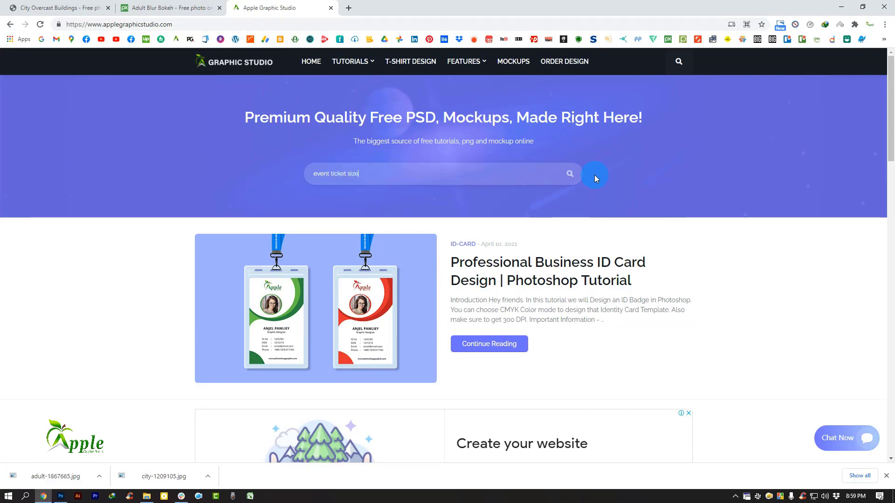
pyautogui.press('Return')
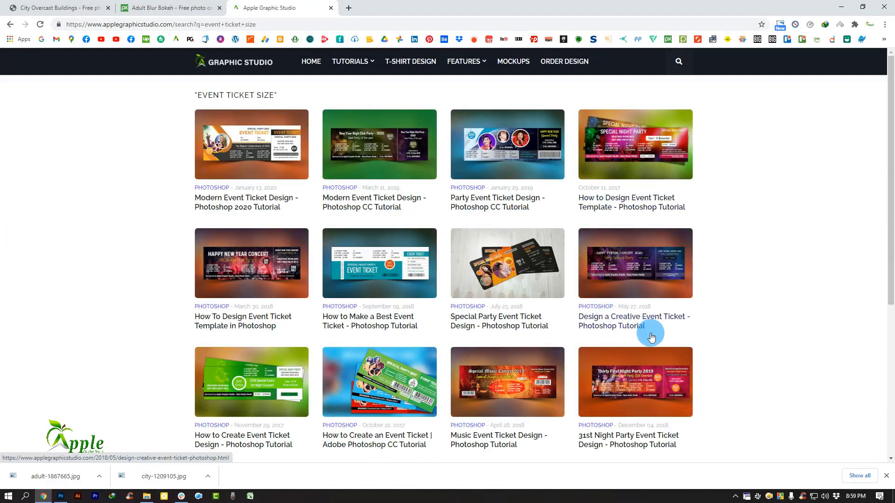
pyautogui.scroll(-5, 408, 233)
pyautogui.scroll(4, 409, 265)
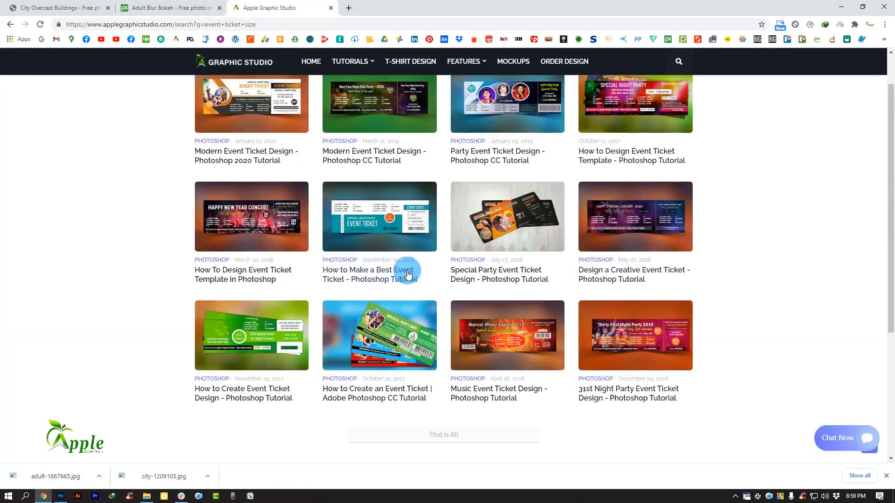
pyautogui.scroll(1, 430, 278)
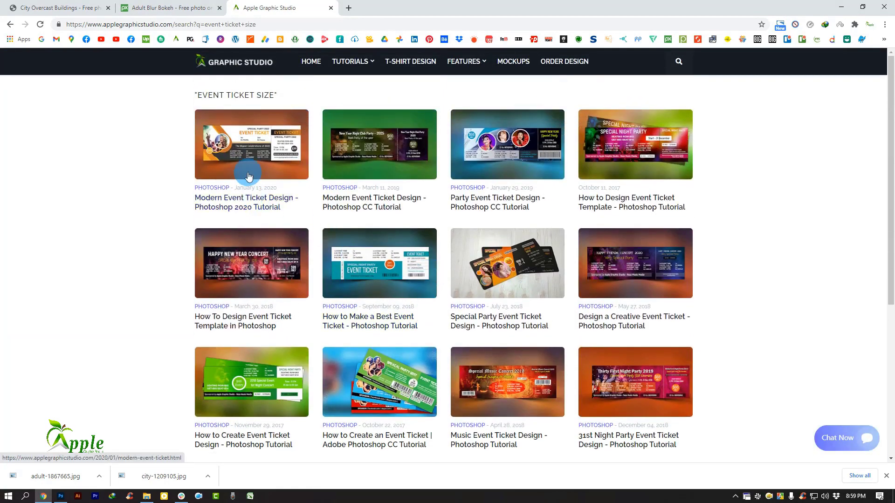
pyautogui.scroll(-1, 440, 296)
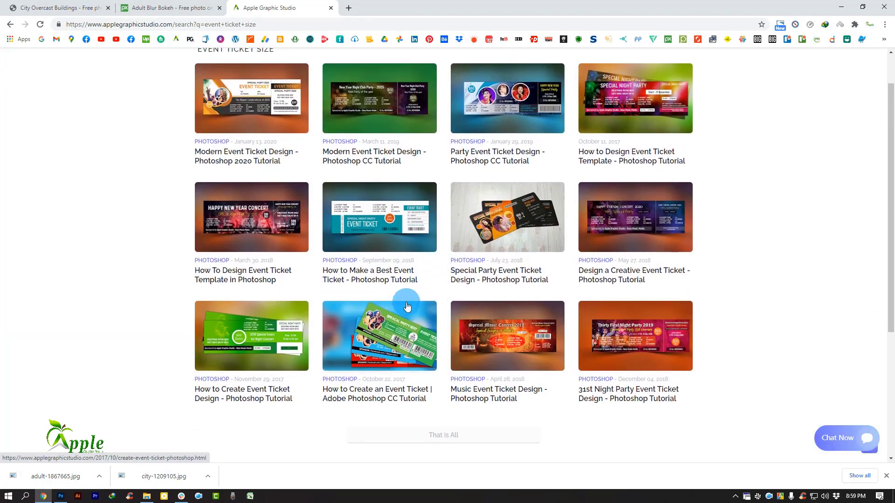
pyautogui.scroll(1, 298, 242)
# Step: Open the "Modern Event Ticket Design - Photoshop 2020 Tutorial" article and find the event ticket size under Important Information
pyautogui.click(242, 202)
pyautogui.scroll(-10, 436, 246)
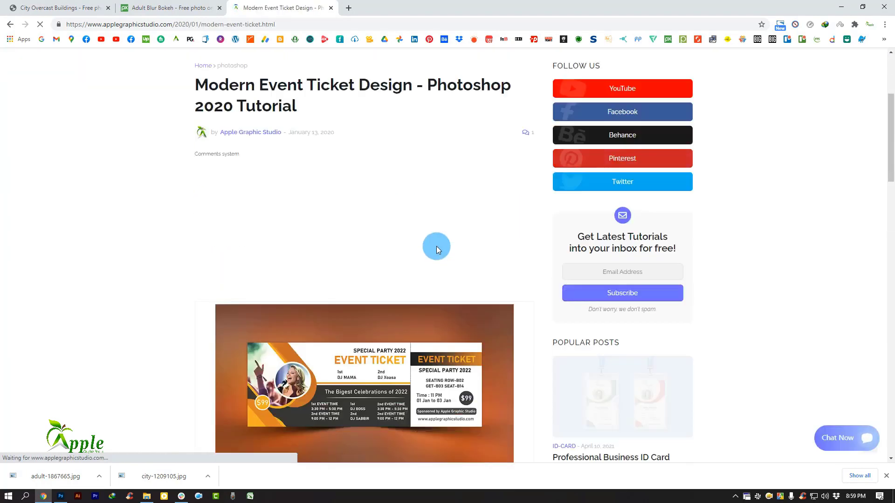
pyautogui.scroll(4, 401, 289)
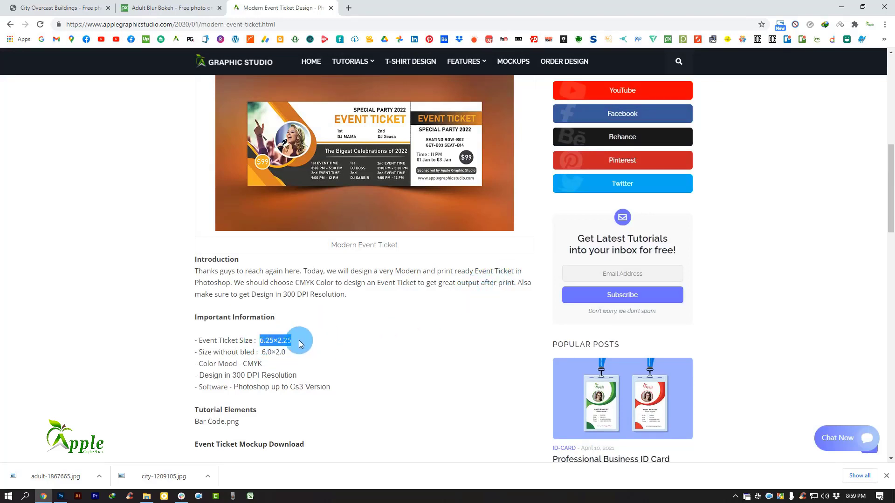
# Step: Switch to Photoshop and start a new document named "Event Ticket Design"
pyautogui.click(60, 496)
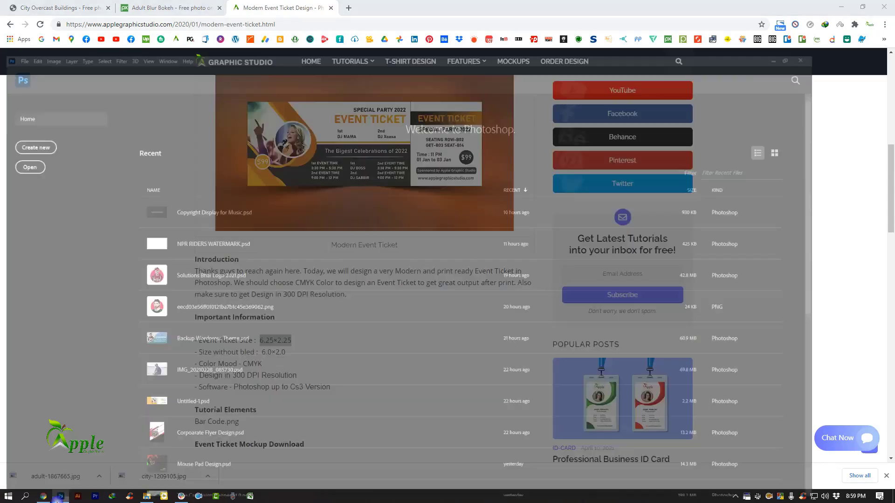
pyautogui.click(60, 496)
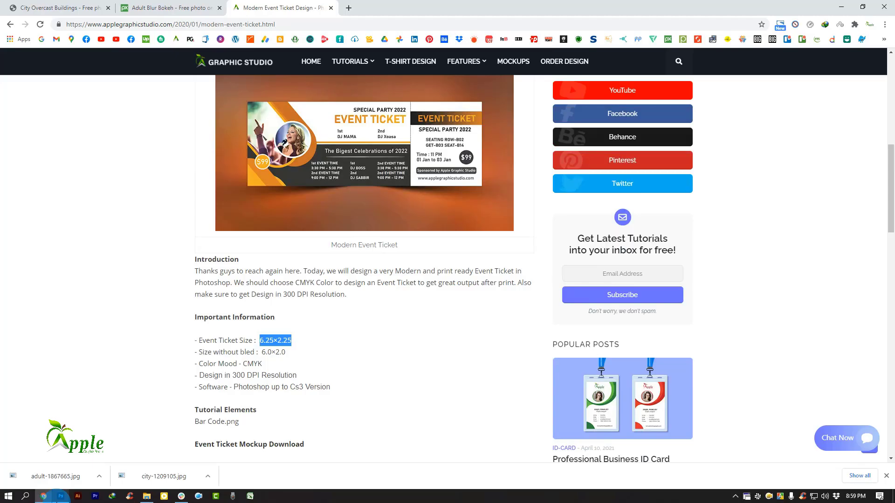
pyautogui.click(58, 496)
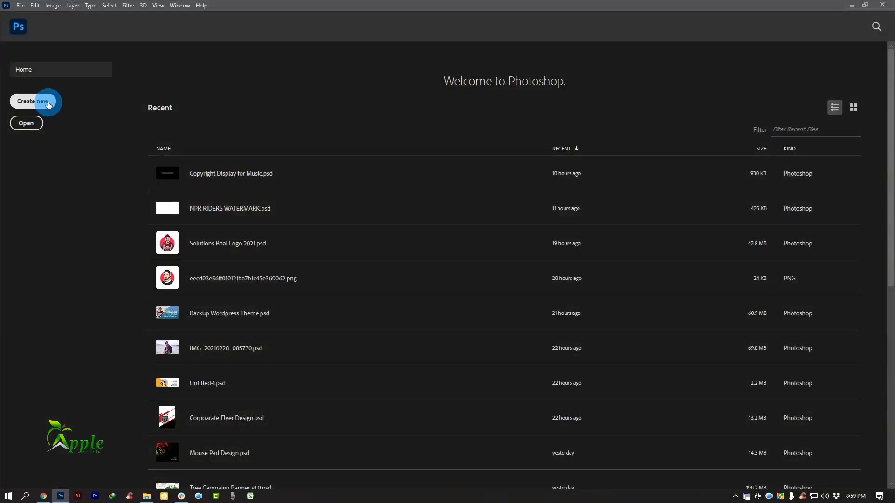
pyautogui.click(49, 102)
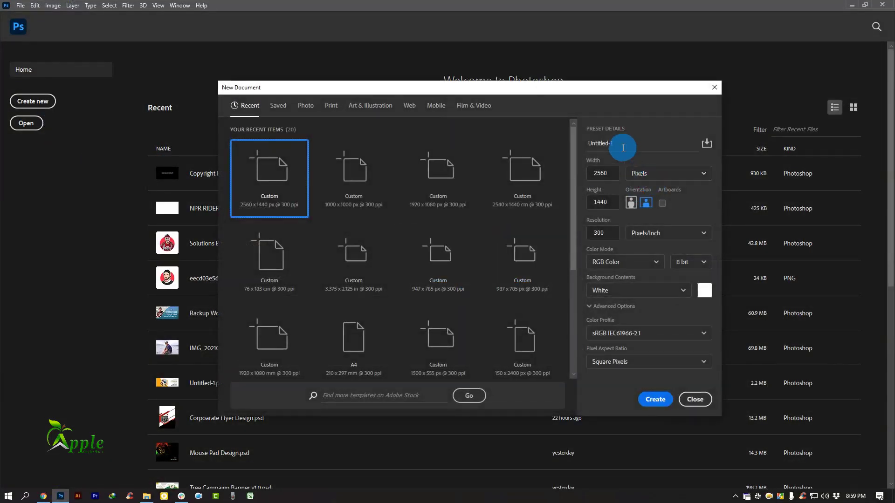
pyautogui.doubleClick(624, 148)
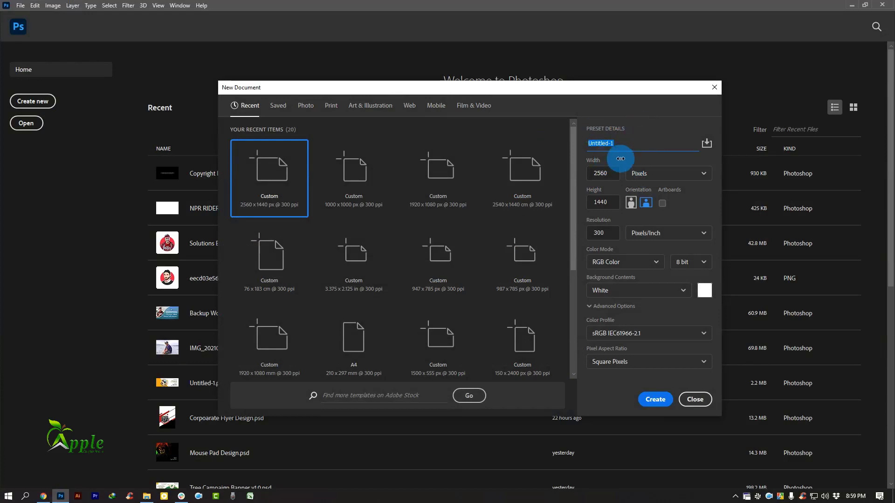
pyautogui.write('Event Ticket Design')
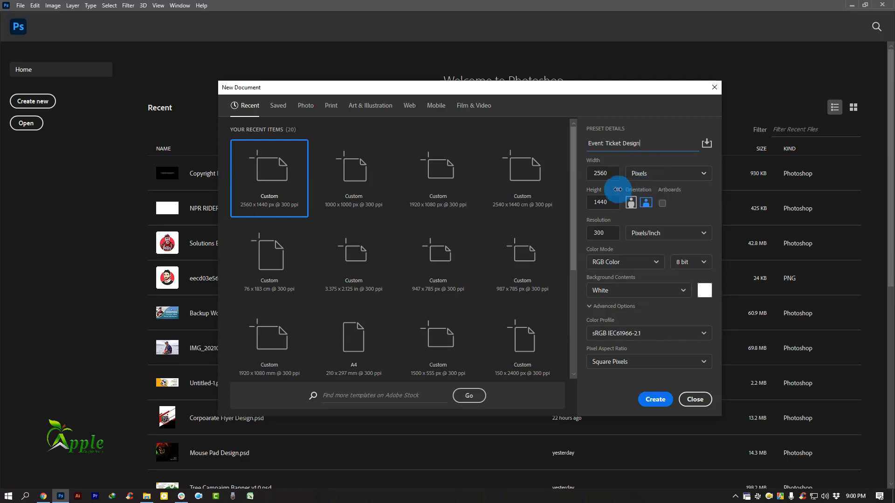
# Step: Set the new document to 6.25 inches wide and 2.25 inches high with RGB Color mode, and create it
pyautogui.click(650, 174)
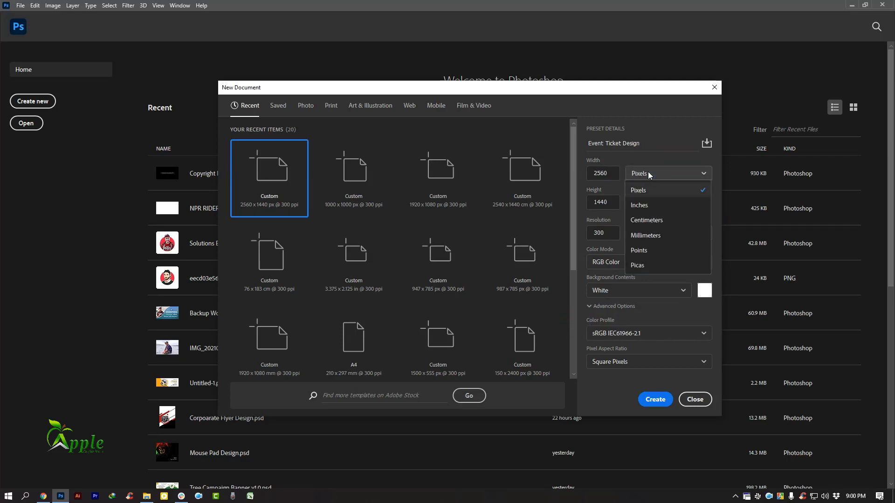
pyautogui.click(651, 209)
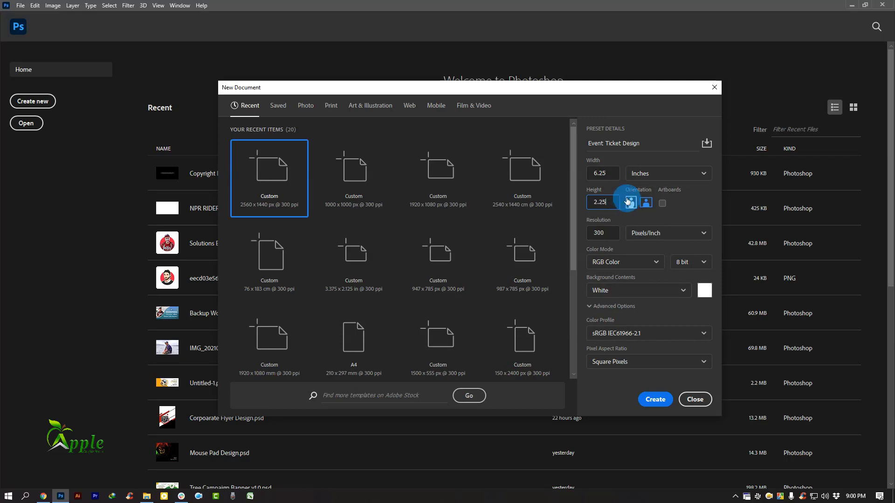
pyautogui.click(625, 264)
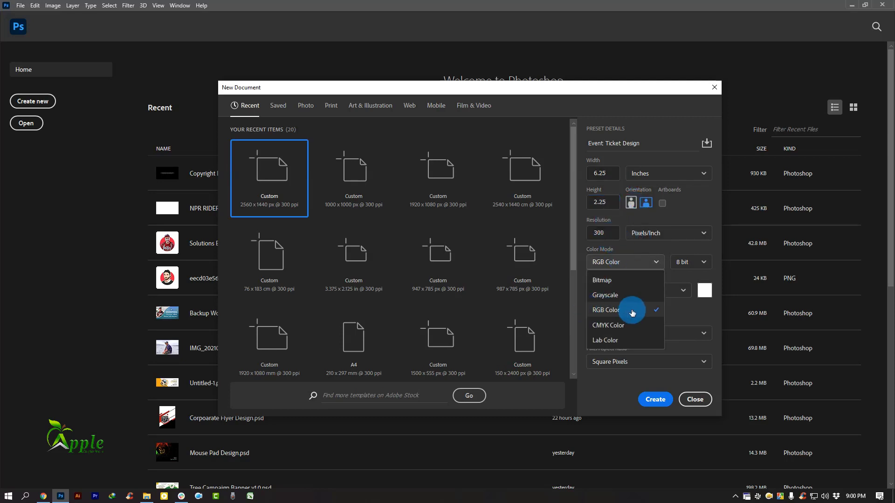
pyautogui.click(603, 316)
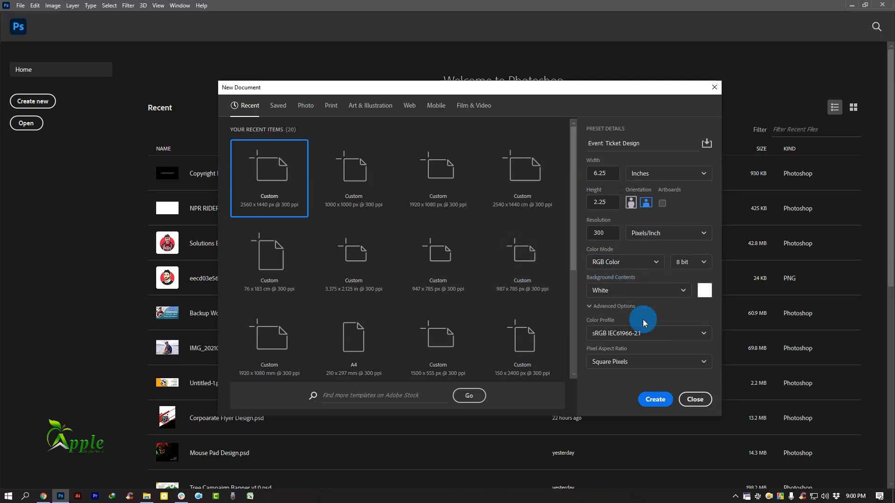
pyautogui.click(668, 399)
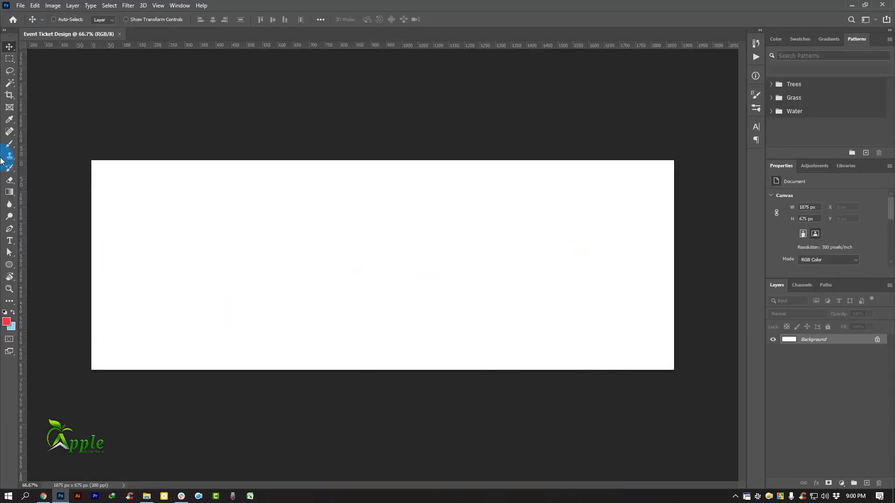
pyautogui.hotkey('ctrl', '-')
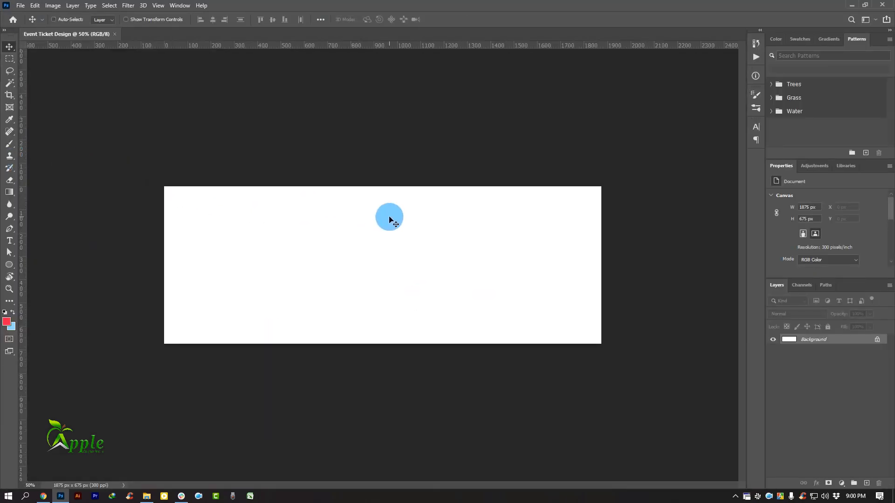
pyautogui.hotkey('ctrl', '+')
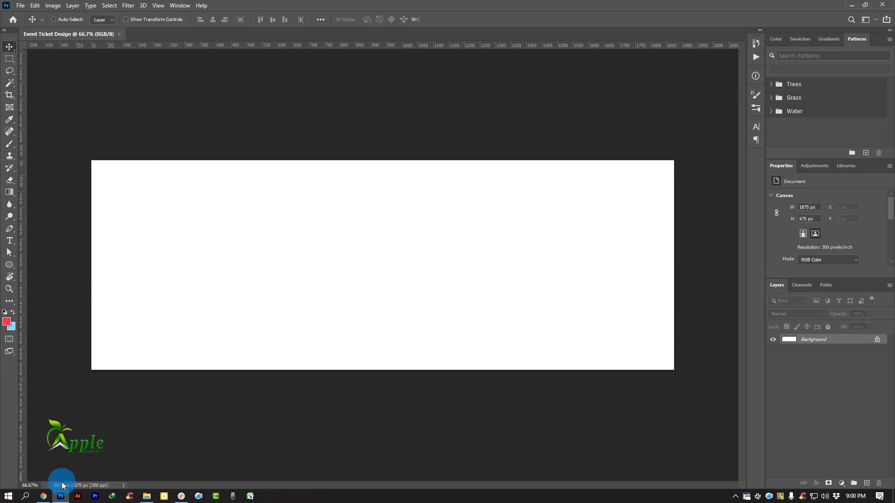
# Step: Switch to Chrome, return to the Apple Graphic Studio home page and look through the latest tutorials
pyautogui.click(43, 496)
pyautogui.scroll(5, 274, 262)
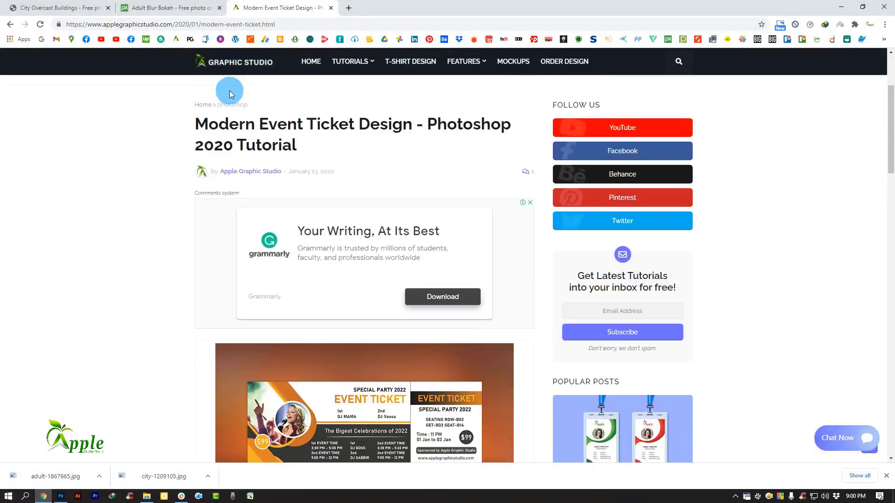
pyautogui.click(233, 62)
pyautogui.scroll(-3, 284, 242)
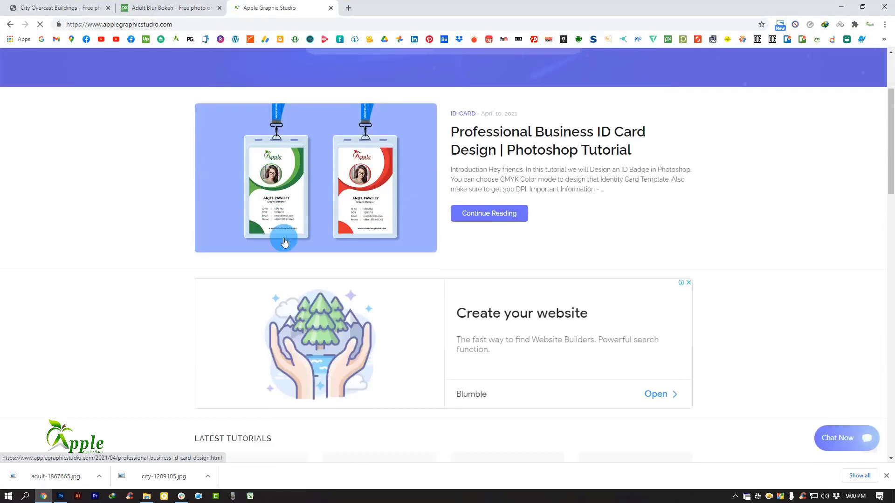
pyautogui.scroll(-7, 284, 243)
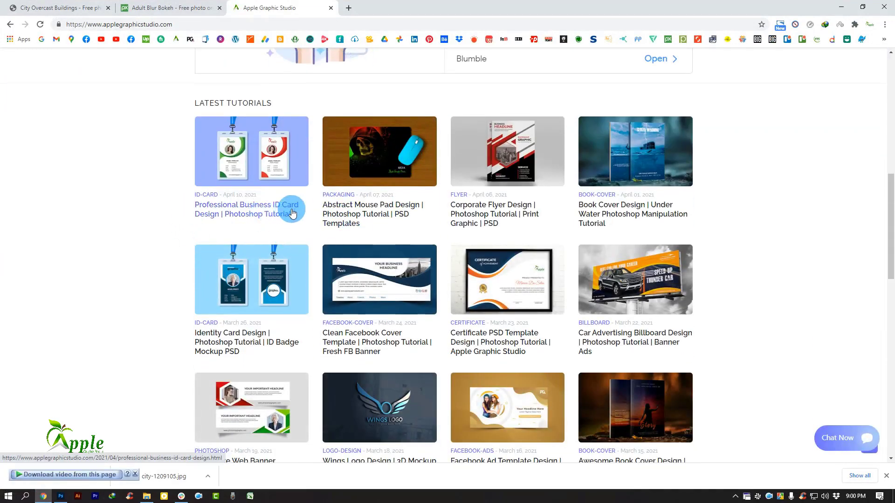
pyautogui.scroll(1, 275, 217)
# Step: Open the "Professional Business ID Card Design" tutorial, dismissing the ad, and examine its important information and tutorial elements
pyautogui.click(251, 248)
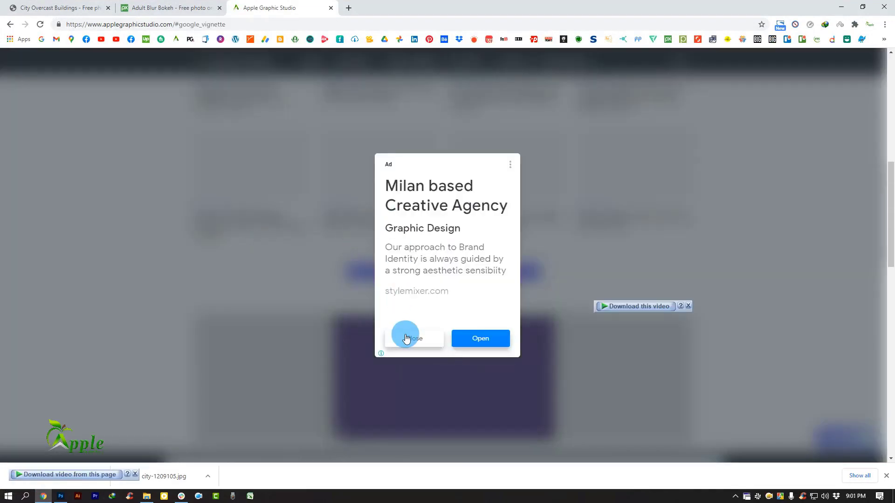
pyautogui.click(407, 339)
pyautogui.scroll(-10, 252, 266)
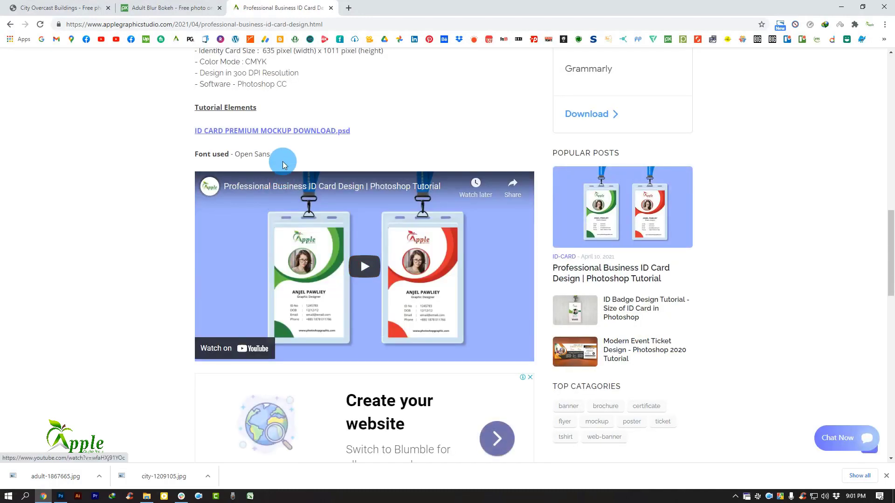
pyautogui.scroll(3, 402, 254)
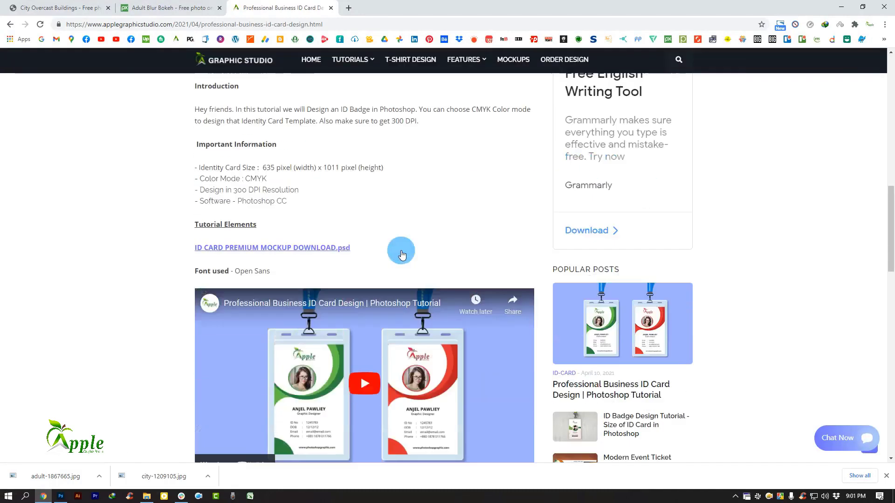
pyautogui.scroll(2, 402, 255)
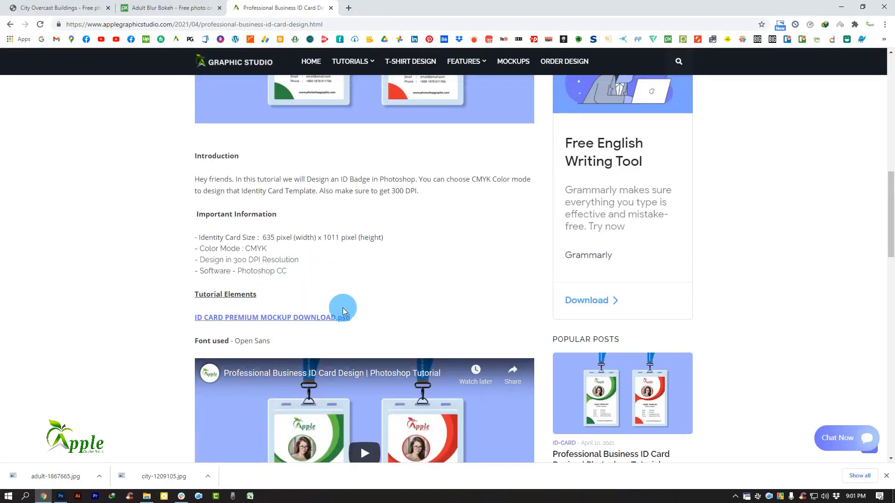
pyautogui.scroll(8, 342, 308)
pyautogui.scroll(4, 344, 325)
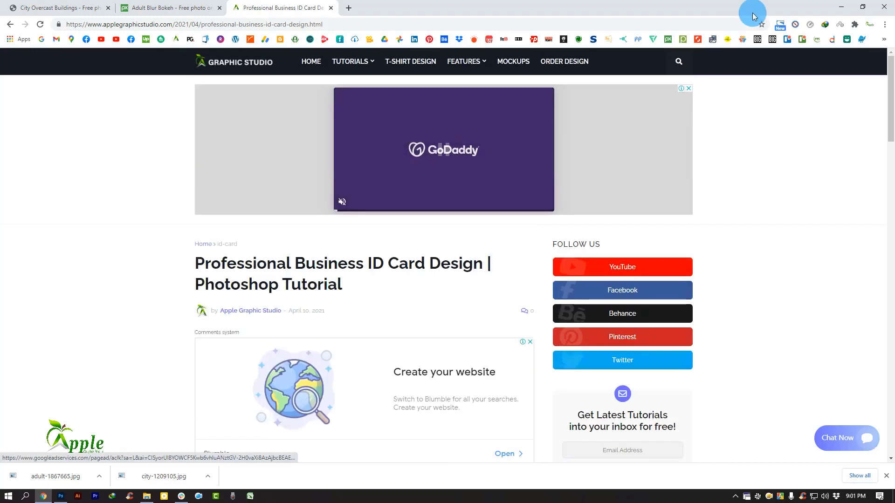
# Step: Switch to the desktop, preview the city-1209105 image, and place it into the Event Ticket Design document in Photoshop
pyautogui.click(840, 6)
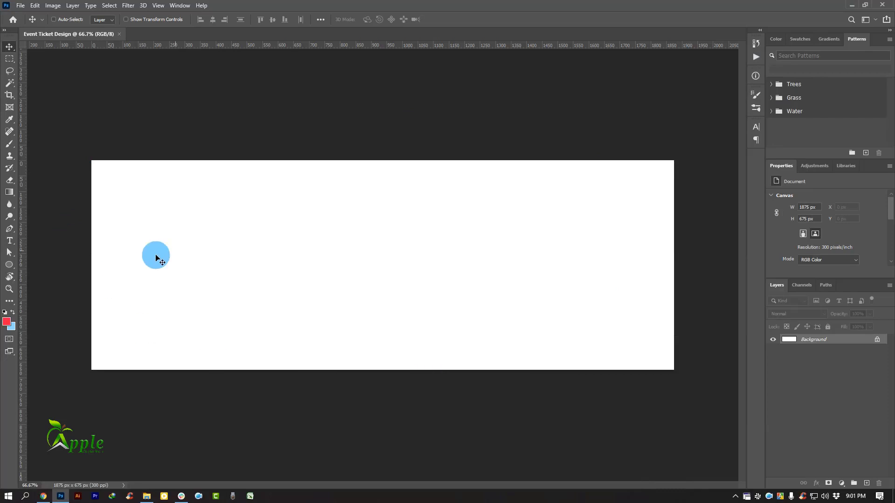
pyautogui.press('ctrl')
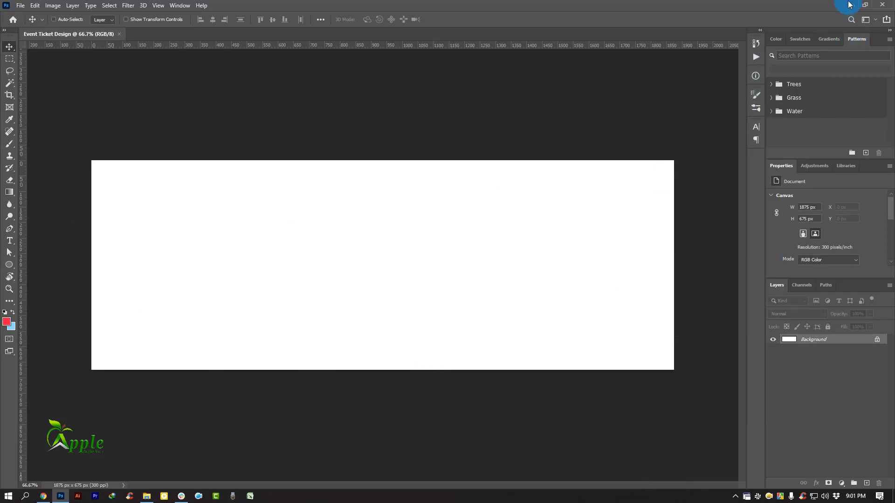
pyautogui.click(851, 5)
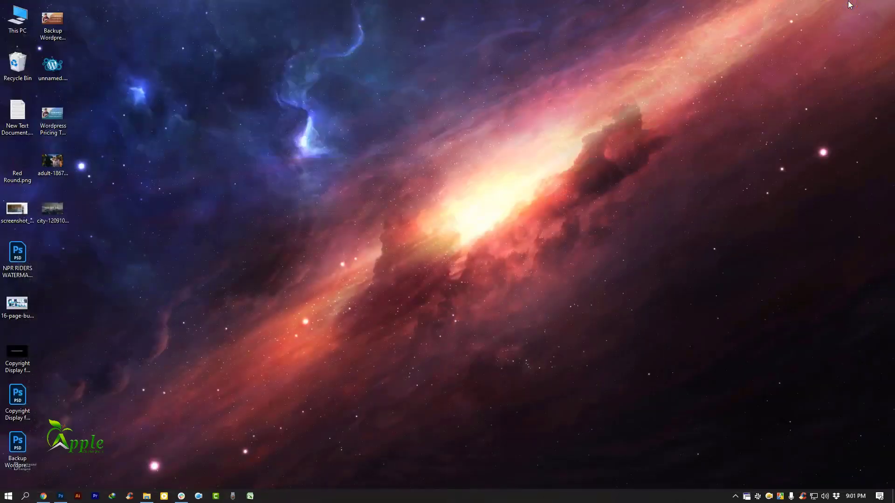
pyautogui.click(55, 222)
pyautogui.doubleClick(61, 210)
pyautogui.click(886, 4)
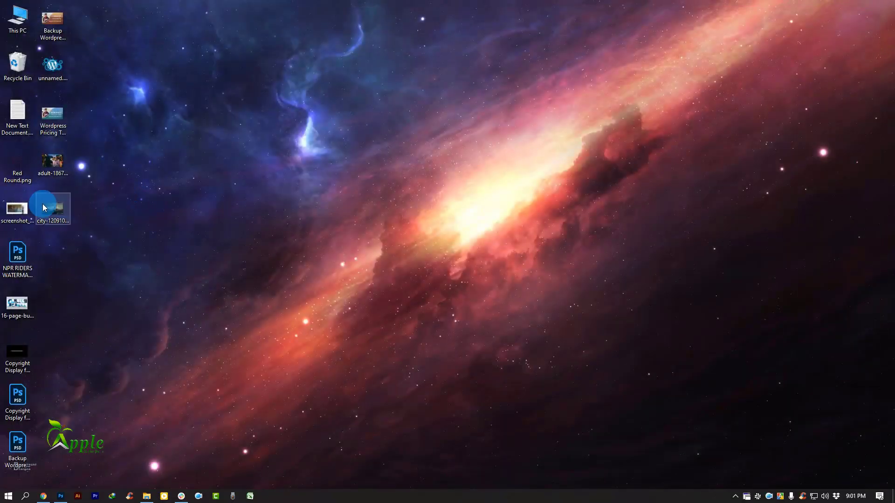
pyautogui.moveTo(45, 488); pyautogui.dragTo(405, 291)
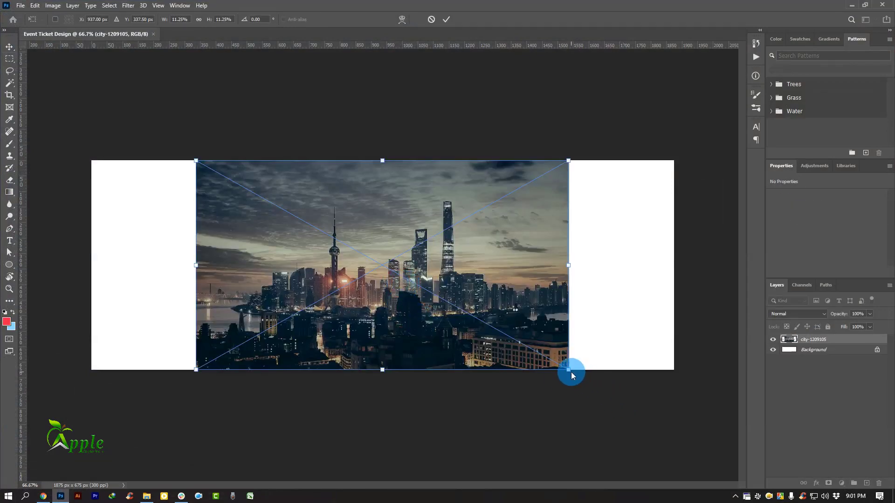
# Step: Scale the placed city image to about 18.1% and position it to cover the whole canvas, committing the placement
pyautogui.moveTo(570, 371); pyautogui.dragTo(680, 418)
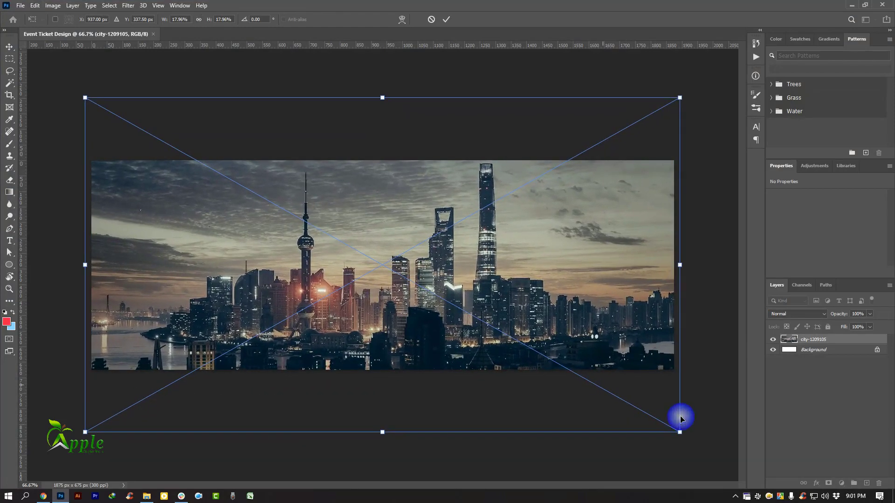
pyautogui.moveTo(600, 379); pyautogui.dragTo(602, 347)
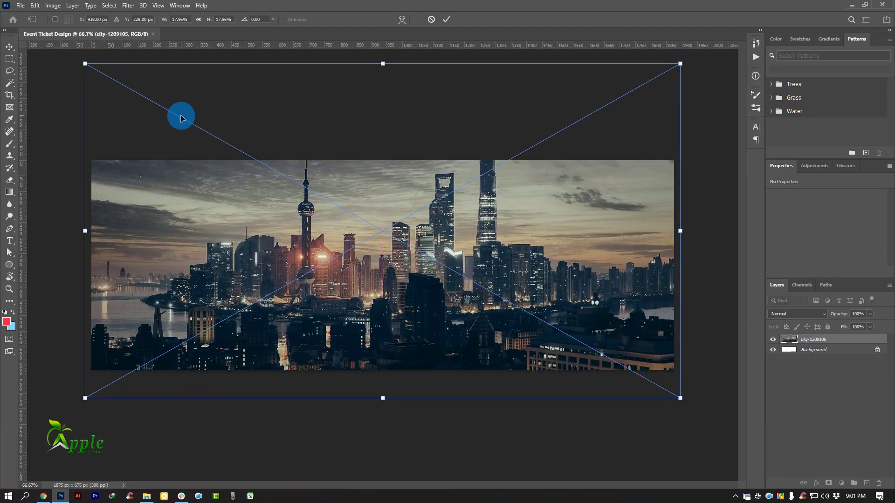
pyautogui.moveTo(85, 64); pyautogui.dragTo(88, 69)
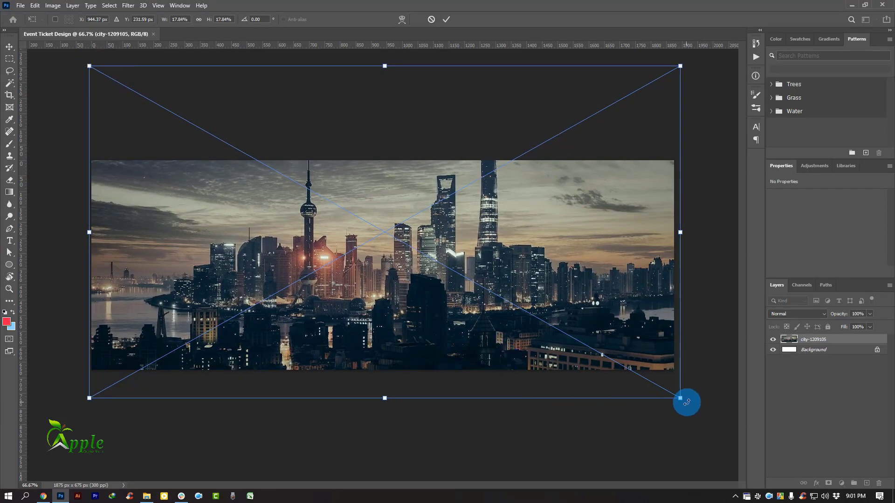
pyautogui.moveTo(681, 399); pyautogui.dragTo(679, 394)
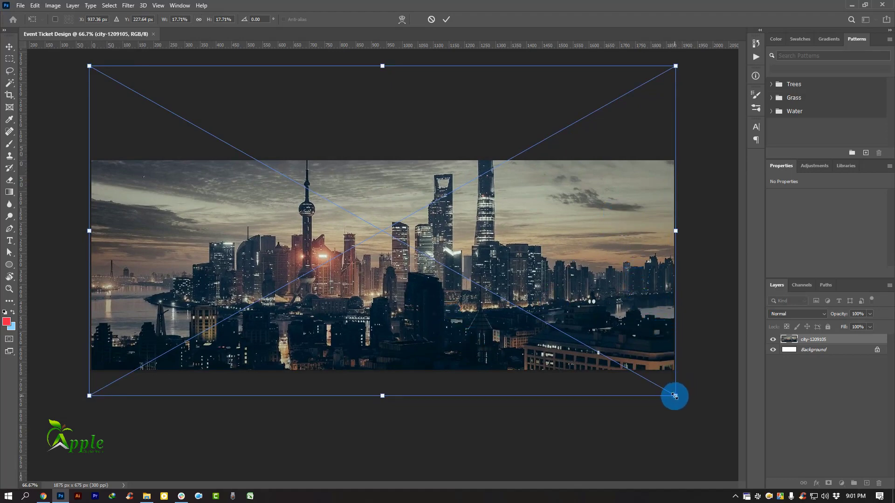
pyautogui.moveTo(674, 397)
pyautogui.mouseDown()
pyautogui.moveTo(695, 406)
pyautogui.moveTo(684, 394)
pyautogui.mouseUp()
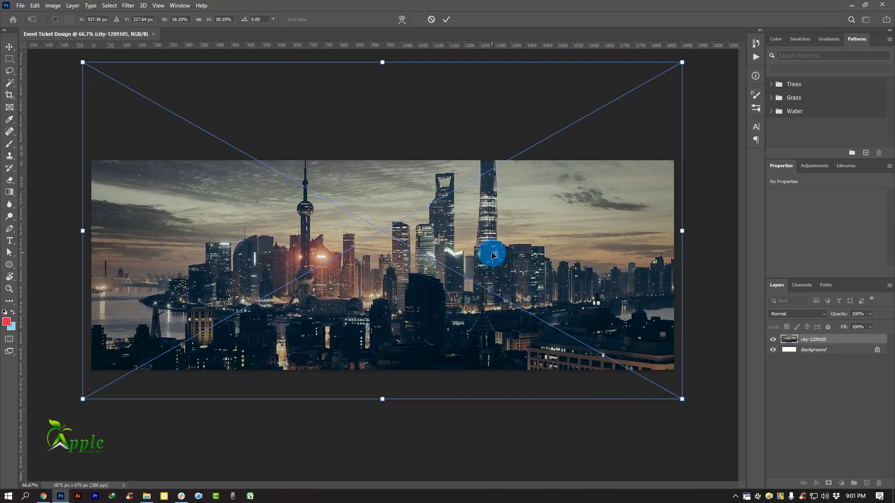
pyautogui.moveTo(489, 254); pyautogui.dragTo(493, 280)
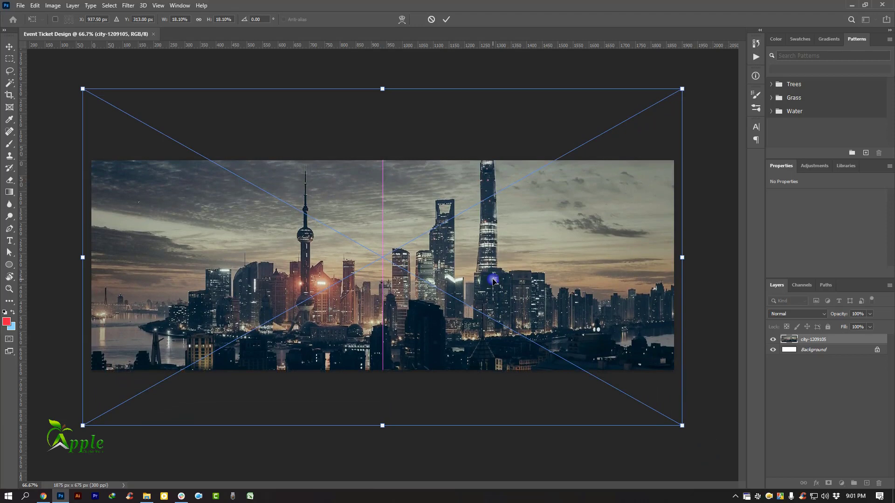
pyautogui.click(447, 19)
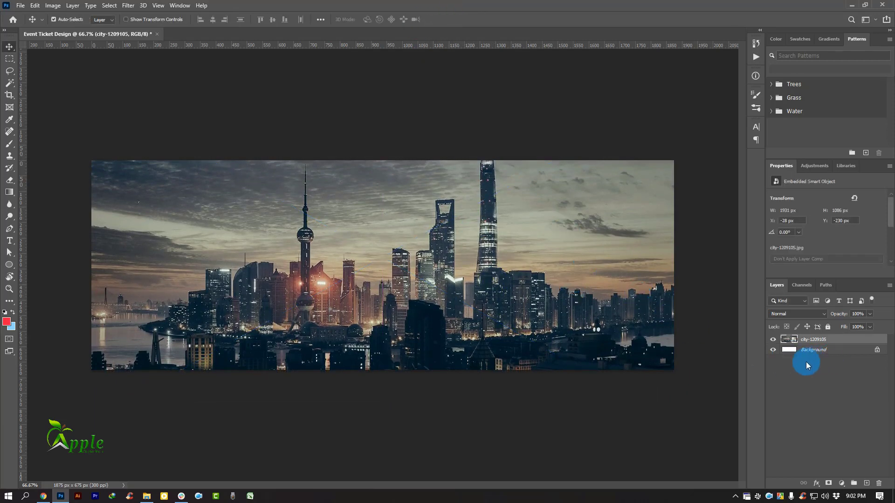
# Step: Apply a Gaussian Blur with a 9.0 pixel radius to the city image layer and collapse its smart filter list
pyautogui.press('ctrl')
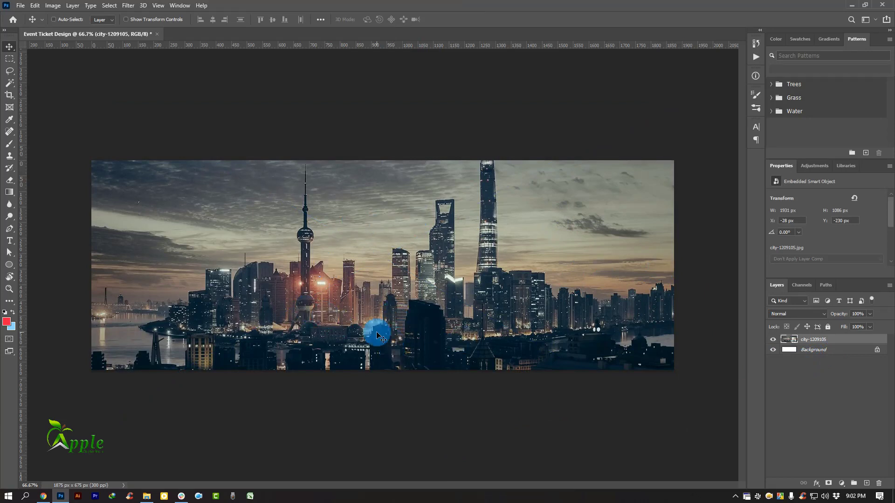
pyautogui.click(129, 6)
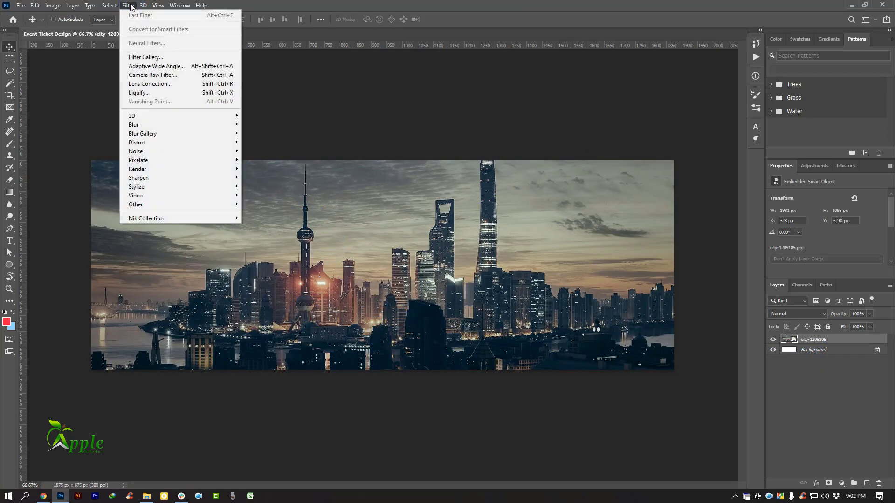
pyautogui.moveTo(146, 124)
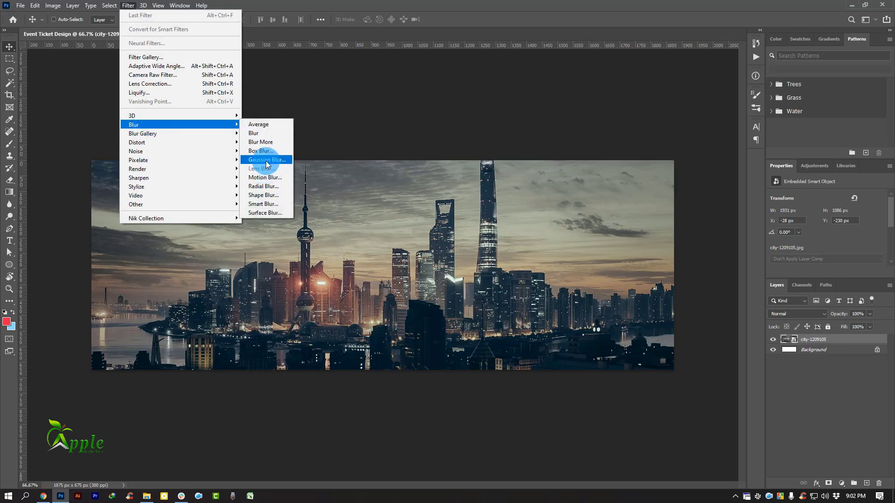
pyautogui.click(268, 160)
pyautogui.click(702, 366)
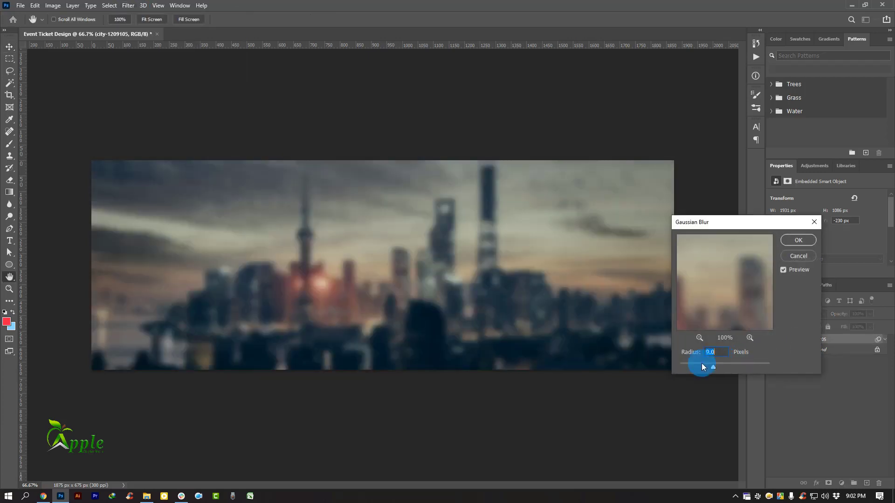
pyautogui.moveTo(703, 367)
pyautogui.mouseDown()
pyautogui.moveTo(692, 366)
pyautogui.moveTo(713, 362)
pyautogui.mouseUp()
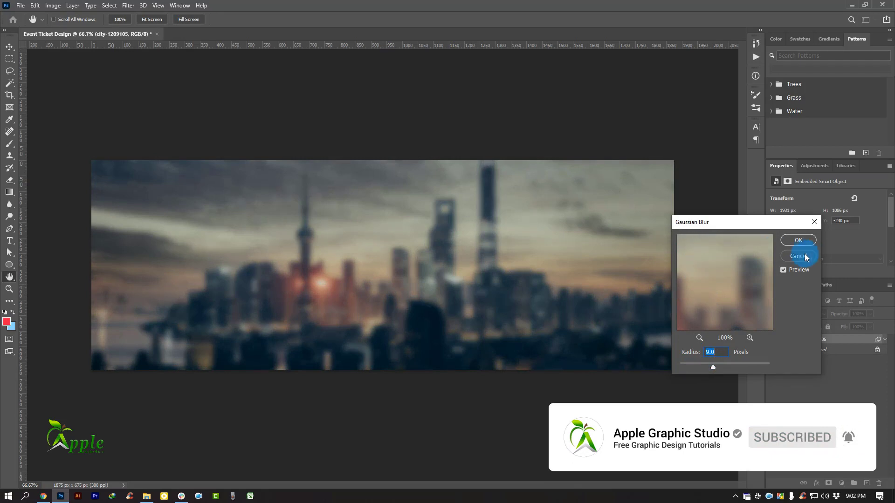
pyautogui.click(802, 239)
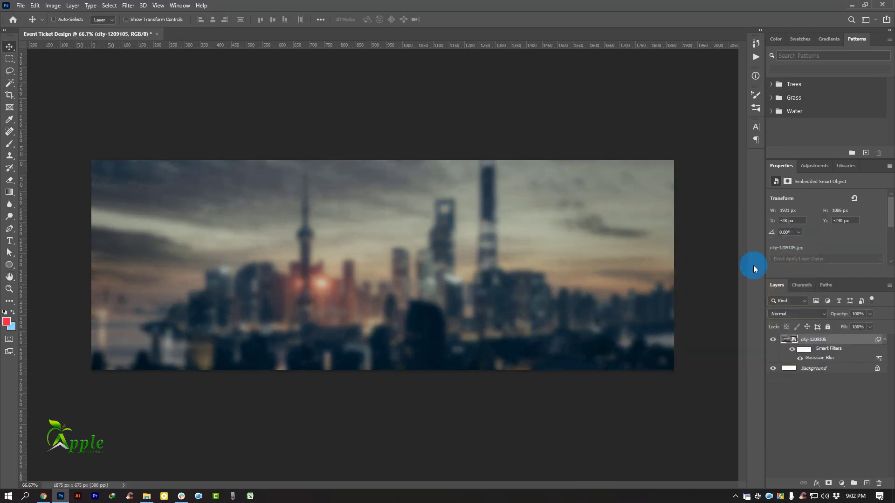
pyautogui.click(886, 340)
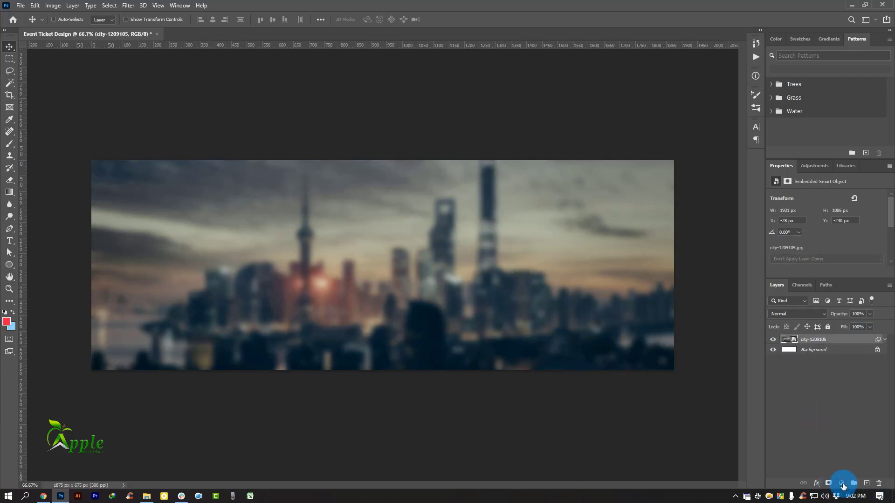
# Step: Add a black (#000000) Solid Color fill layer above the city image and lower its opacity to about 59%
pyautogui.click(842, 483)
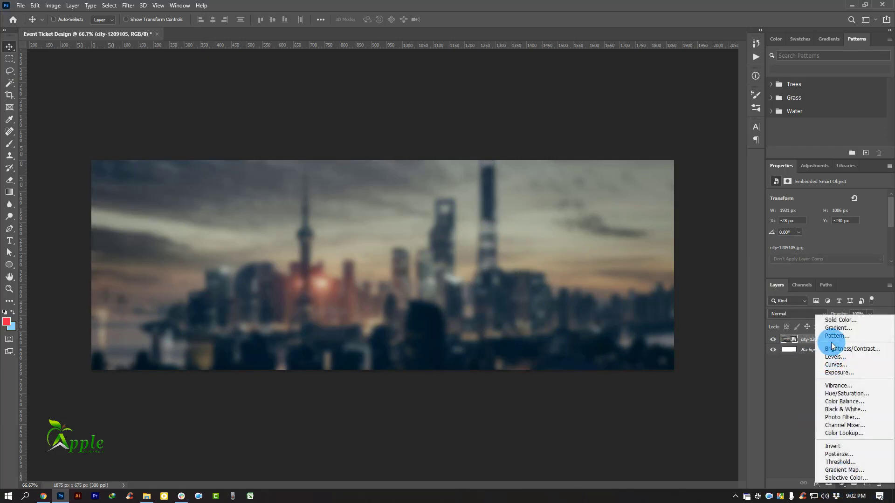
pyautogui.click(835, 320)
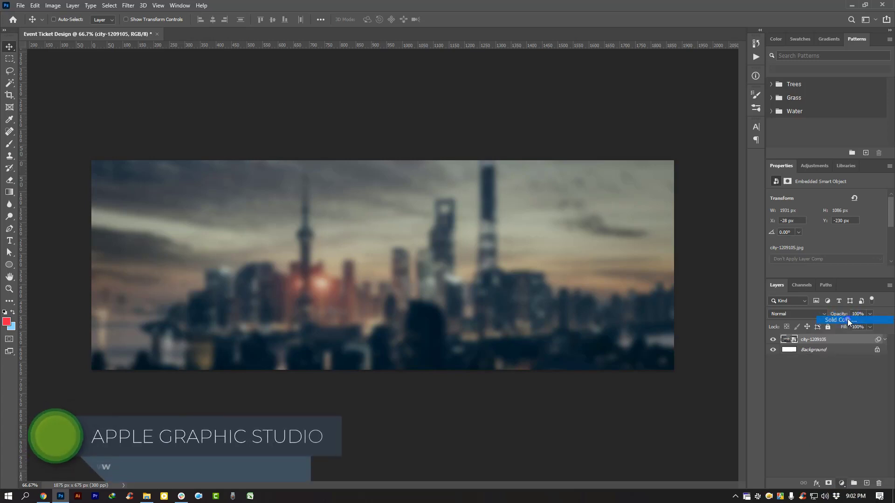
pyautogui.moveTo(654, 338)
pyautogui.mouseDown()
pyautogui.moveTo(679, 366)
pyautogui.moveTo(626, 479)
pyautogui.mouseUp()
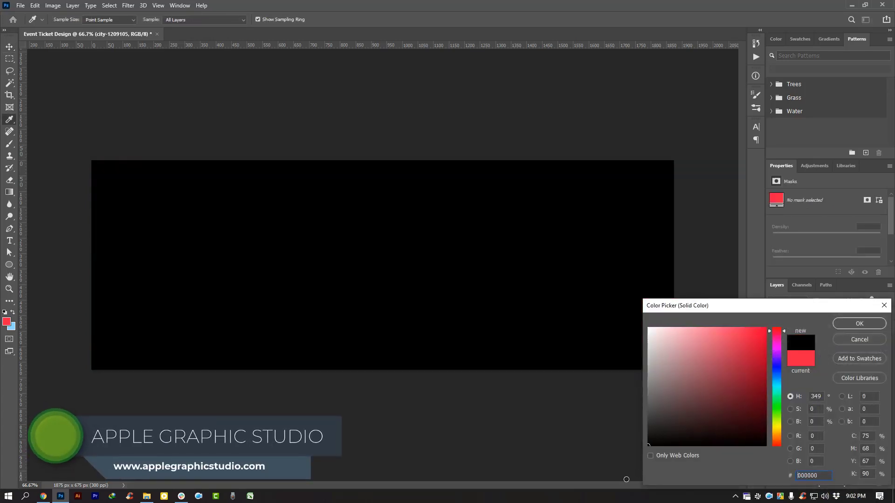
pyautogui.click(871, 322)
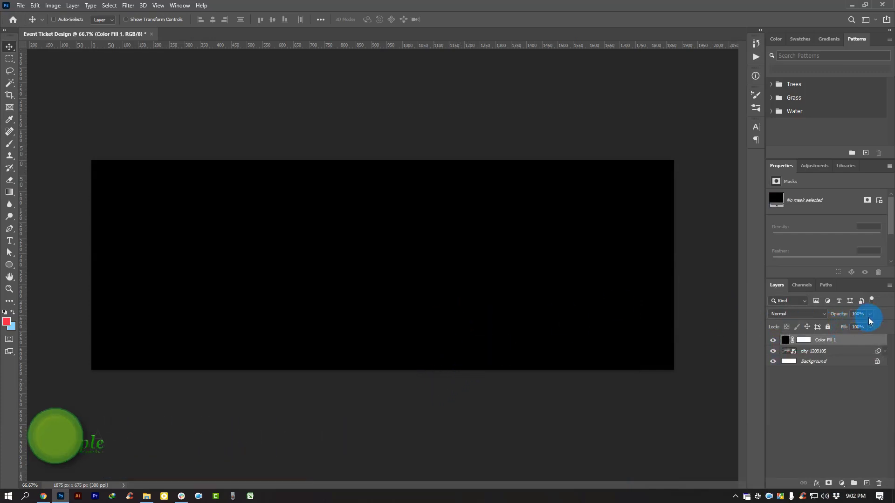
pyautogui.moveTo(861, 324); pyautogui.dragTo(854, 325)
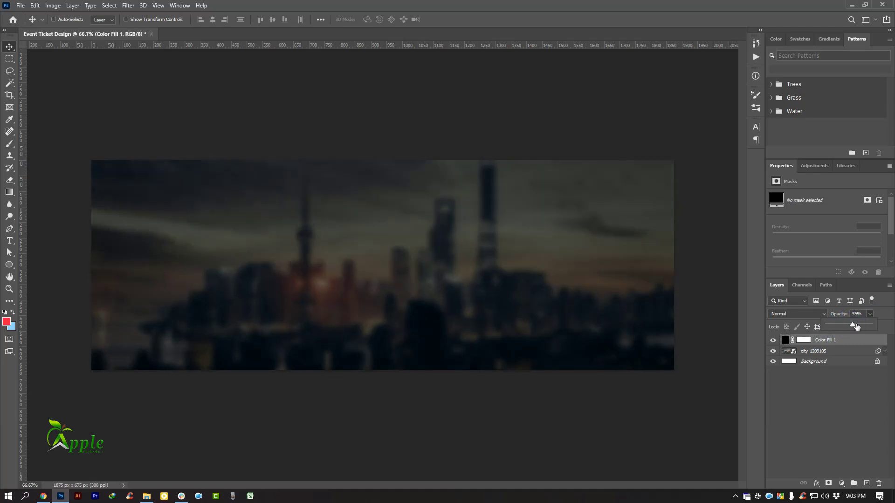
# Step: Select the city-1209105 layer and look through its blend modes, keeping Normal
pyautogui.click(834, 354)
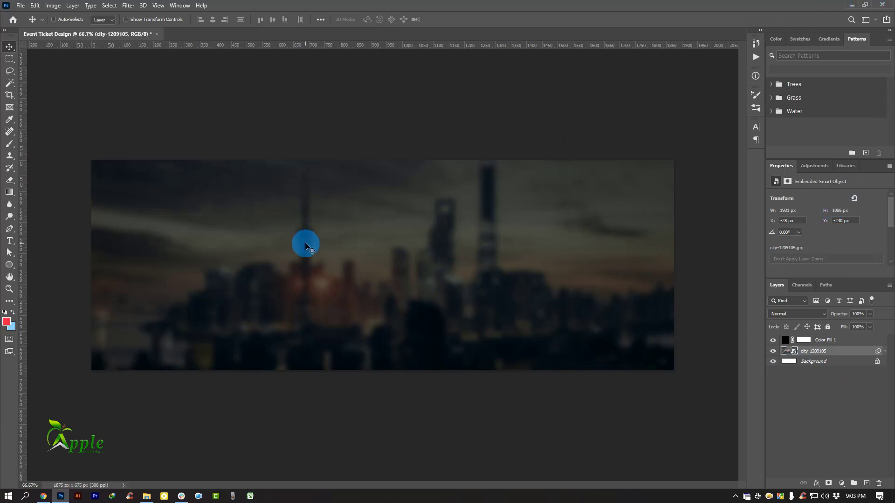
pyautogui.click(799, 316)
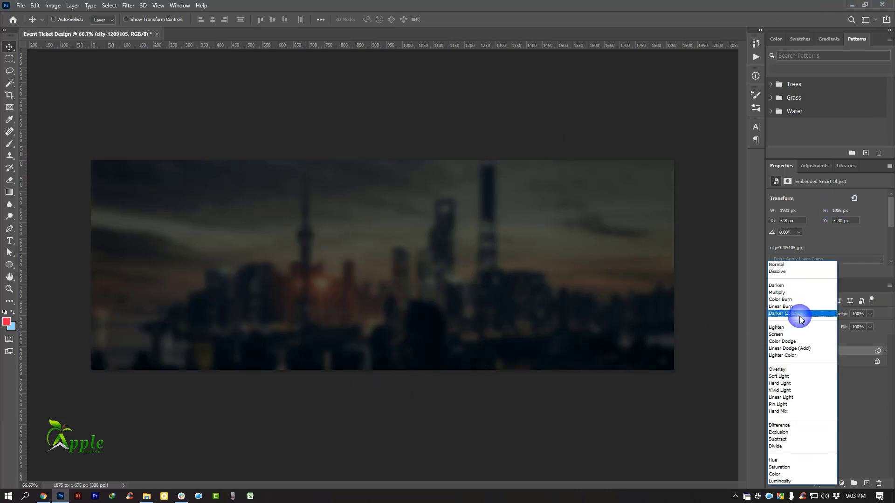
pyautogui.click(762, 262)
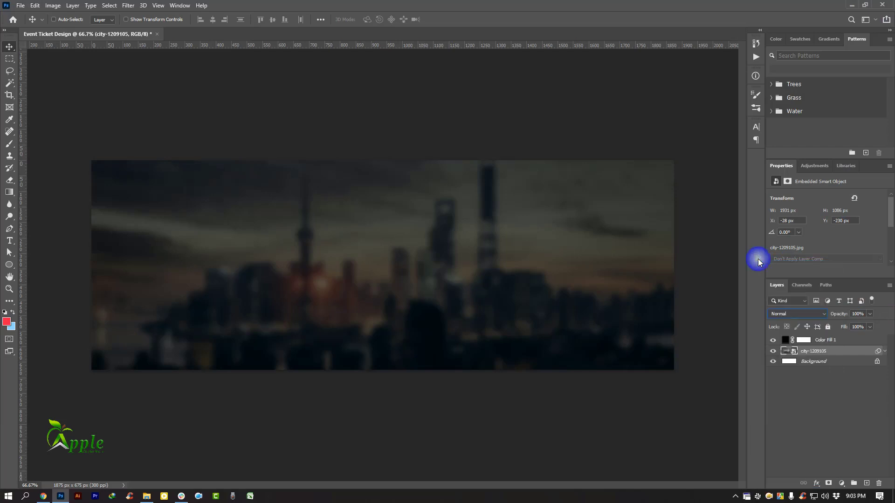
pyautogui.click(802, 314)
pyautogui.click(752, 303)
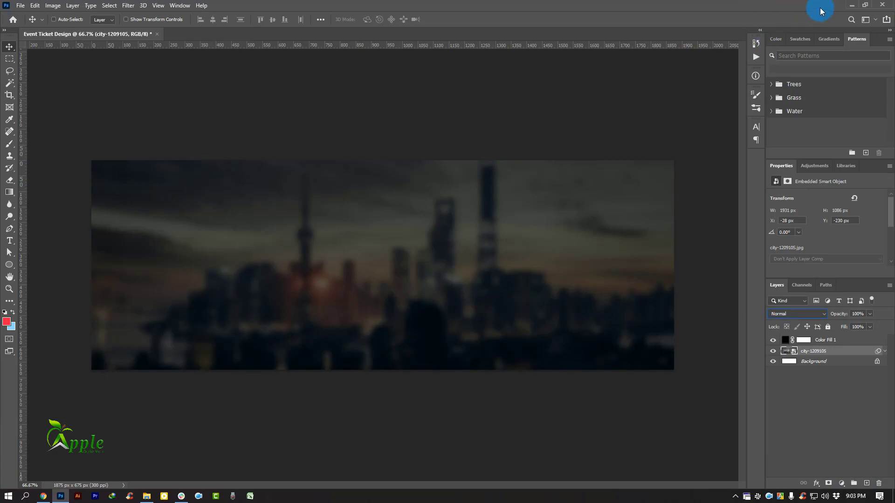
# Step: Switch to the desktop, preview the adult-1867665 umbrella photo, and place it above the city layer in the Photoshop document
pyautogui.click(852, 5)
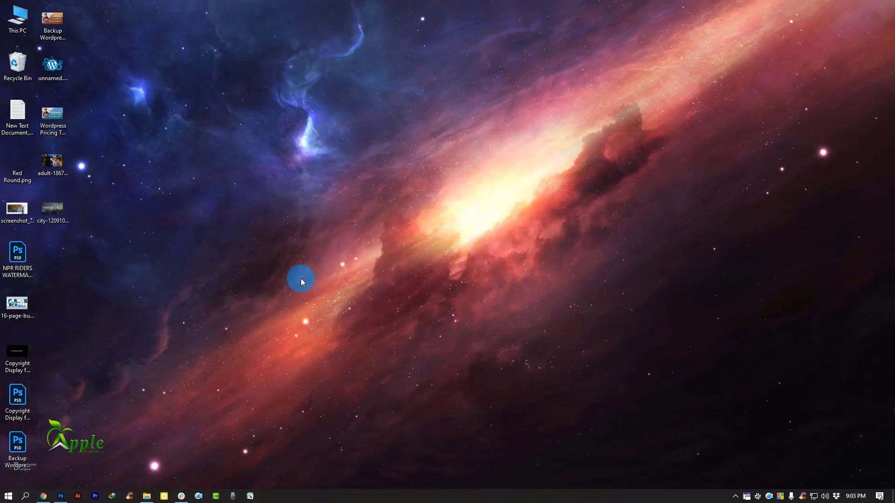
pyautogui.moveTo(75, 488); pyautogui.dragTo(60, 165)
pyautogui.doubleClick(59, 165)
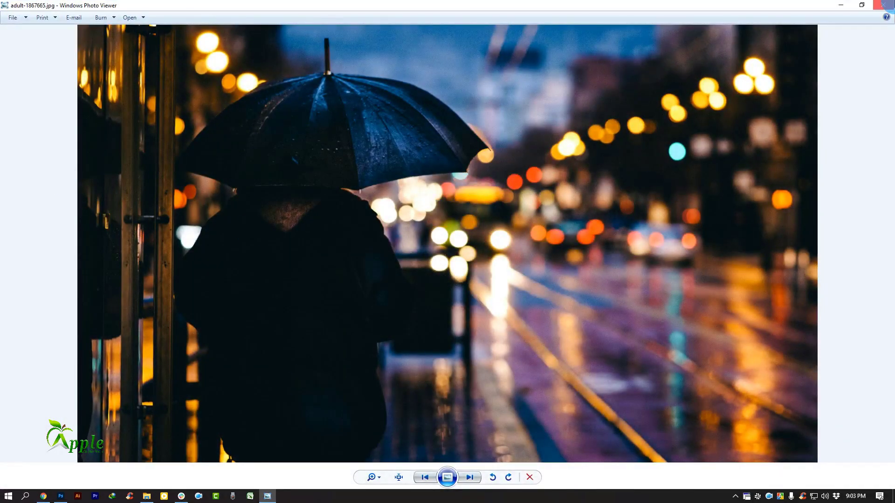
pyautogui.click(879, 7)
pyautogui.moveTo(53, 160); pyautogui.dragTo(395, 312)
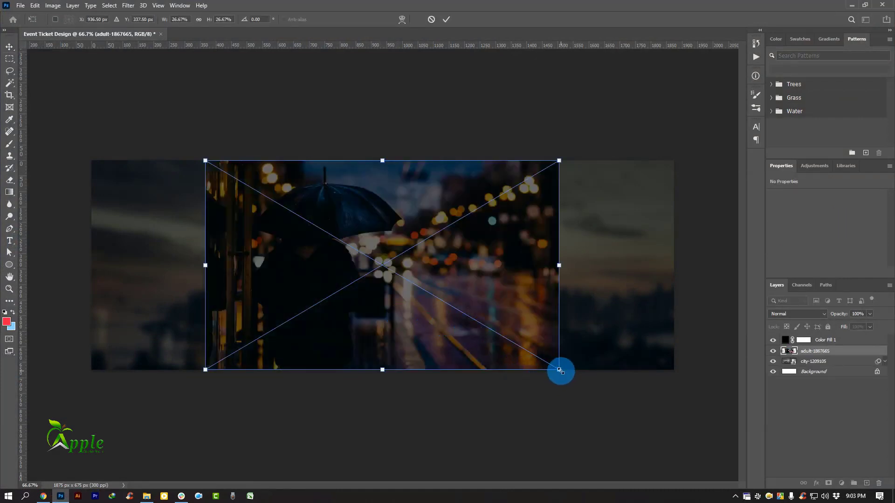
# Step: Scale the umbrella photo to about 44.75%, move it down to show the umbrella across the canvas, and commit the placement
pyautogui.moveTo(559, 371); pyautogui.dragTo(679, 439)
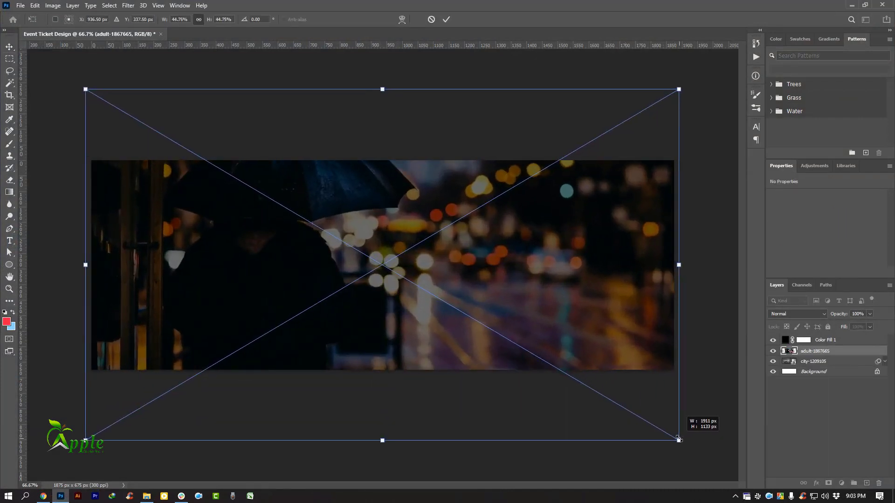
pyautogui.moveTo(637, 321); pyautogui.dragTo(623, 368)
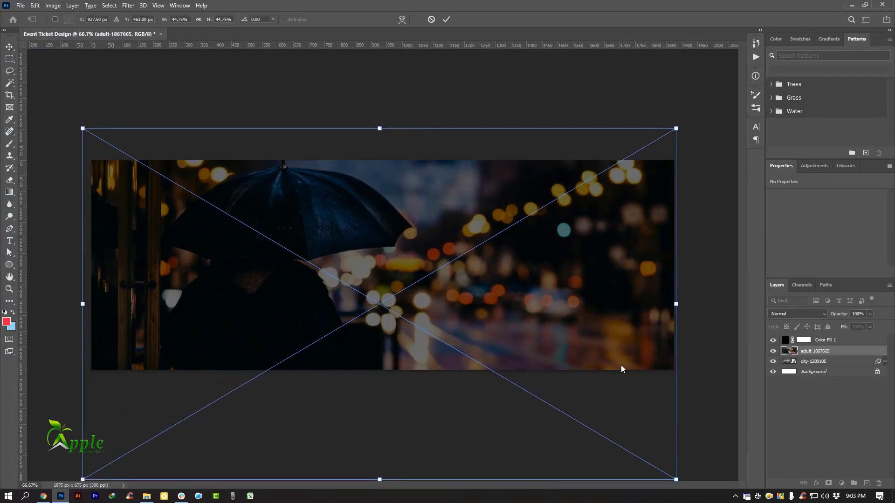
pyautogui.click(447, 19)
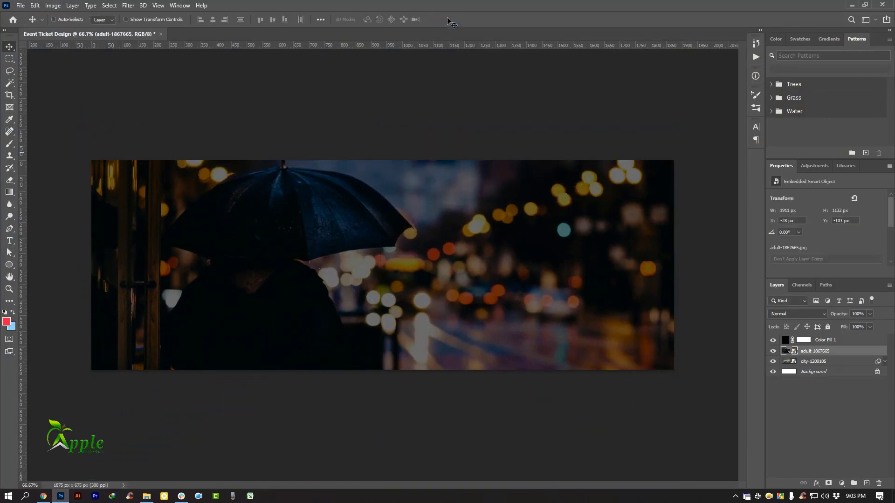
# Step: Apply a Gaussian Blur with a radius of 24.9 pixels to the adult-1867665 umbrella layer
pyautogui.click(129, 6)
pyautogui.moveTo(147, 126)
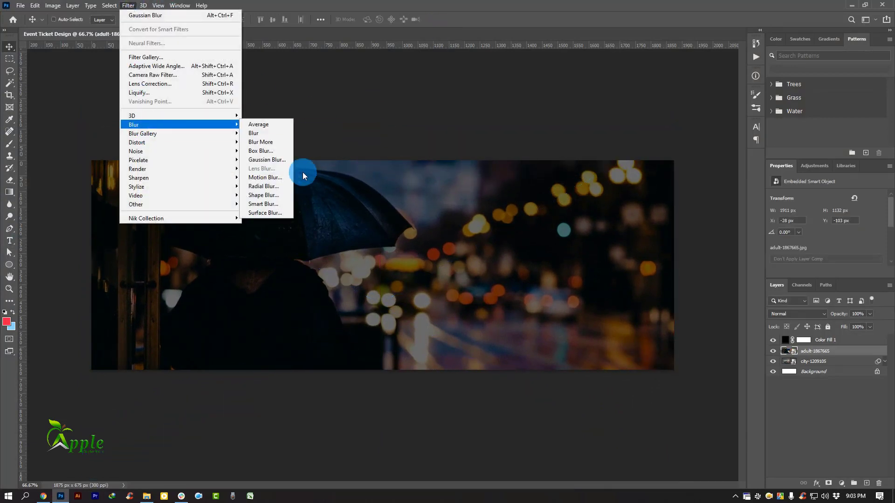
pyautogui.click(281, 160)
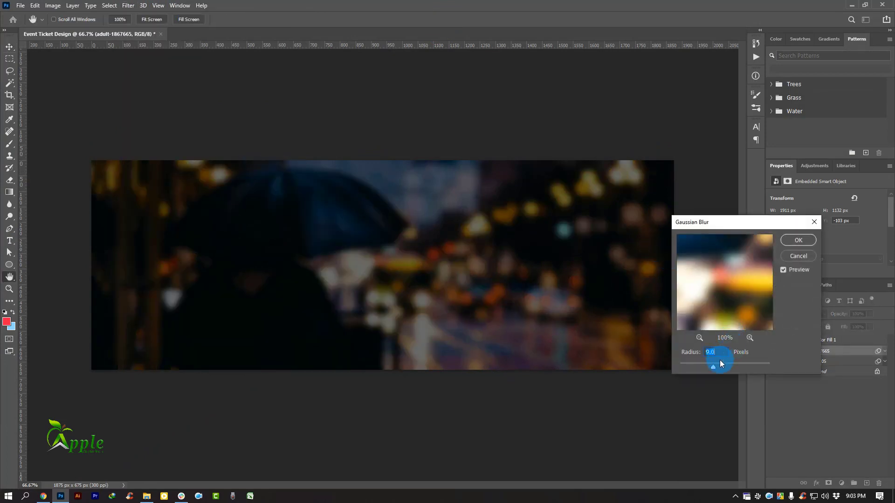
pyautogui.moveTo(721, 362); pyautogui.dragTo(722, 361)
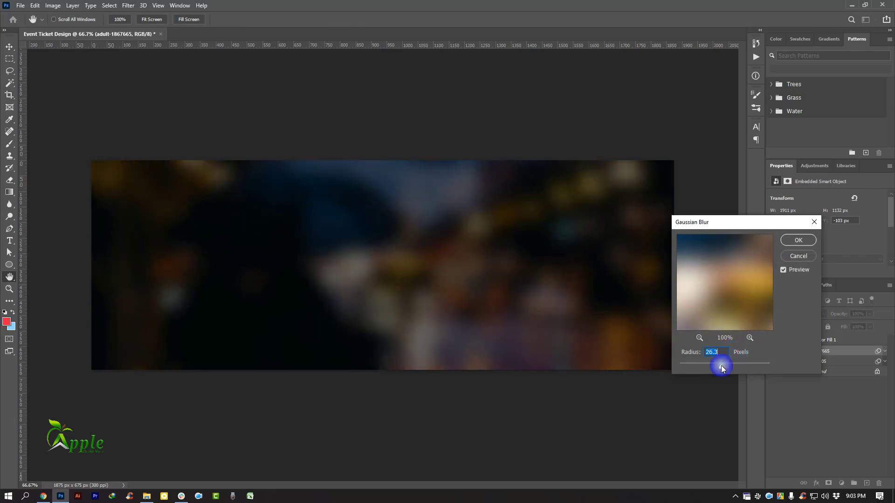
pyautogui.click(798, 240)
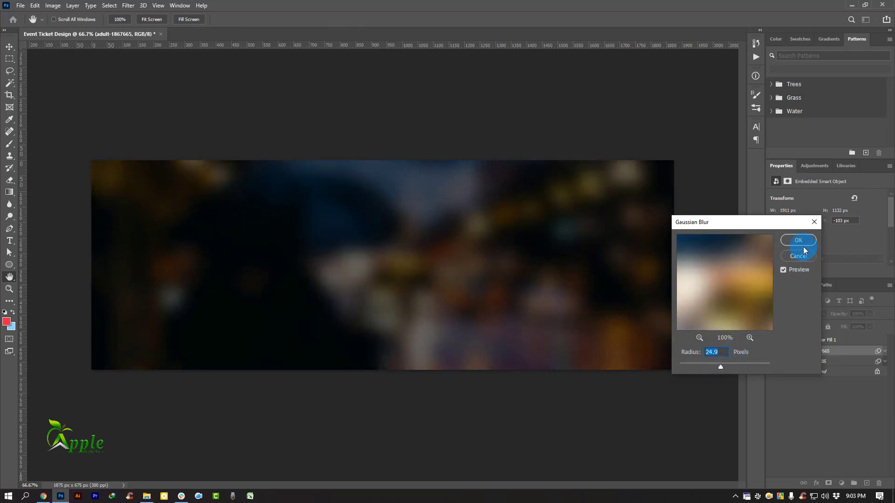
# Step: Delete the Gaussian Blur smart filter from the adult-1867665 layer
pyautogui.click(885, 353)
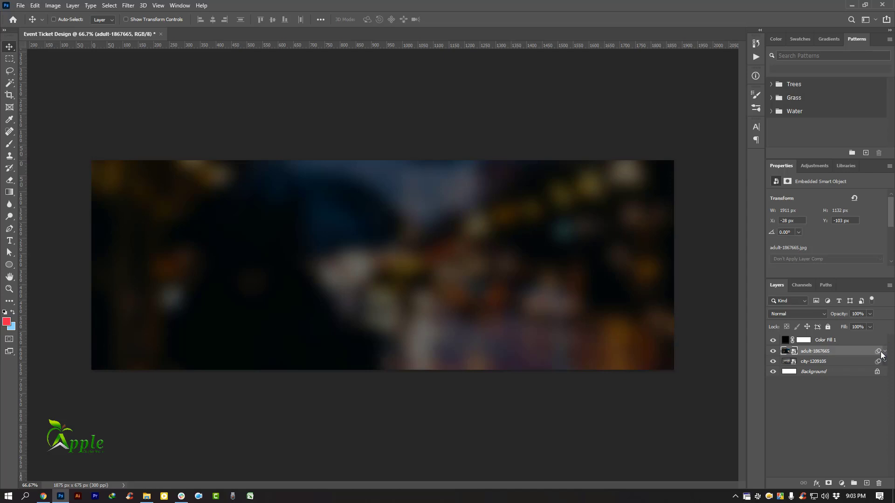
pyautogui.click(796, 315)
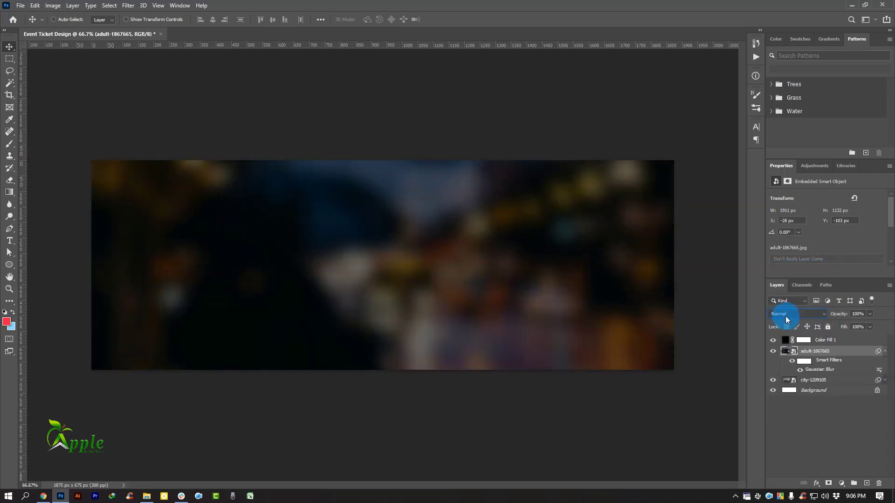
pyautogui.moveTo(808, 350); pyautogui.dragTo(803, 372)
pyautogui.moveTo(879, 482); pyautogui.dragTo(879, 483)
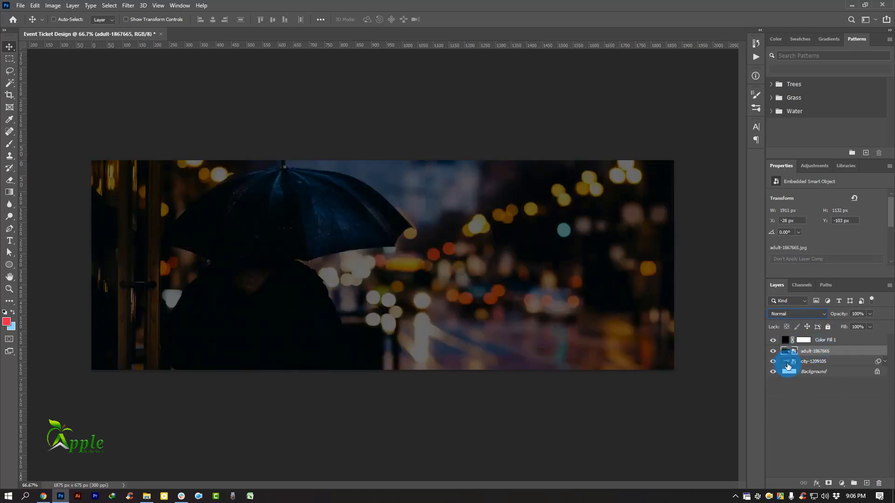
# Step: Set the umbrella layer's blend mode to Screen and add a layer mask to it
pyautogui.click(786, 315)
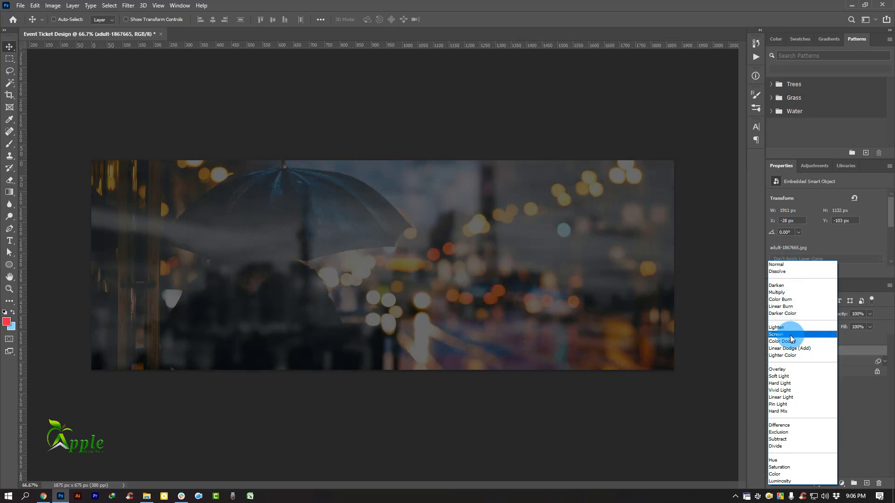
pyautogui.click(790, 335)
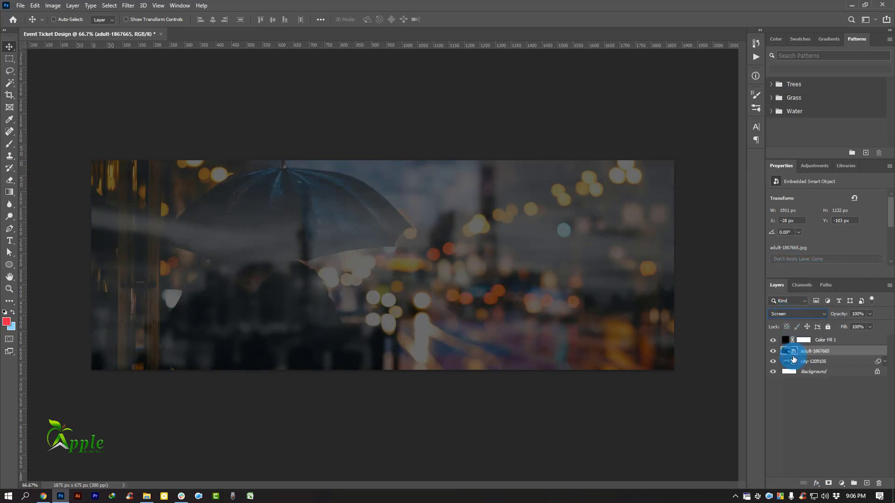
pyautogui.click(829, 485)
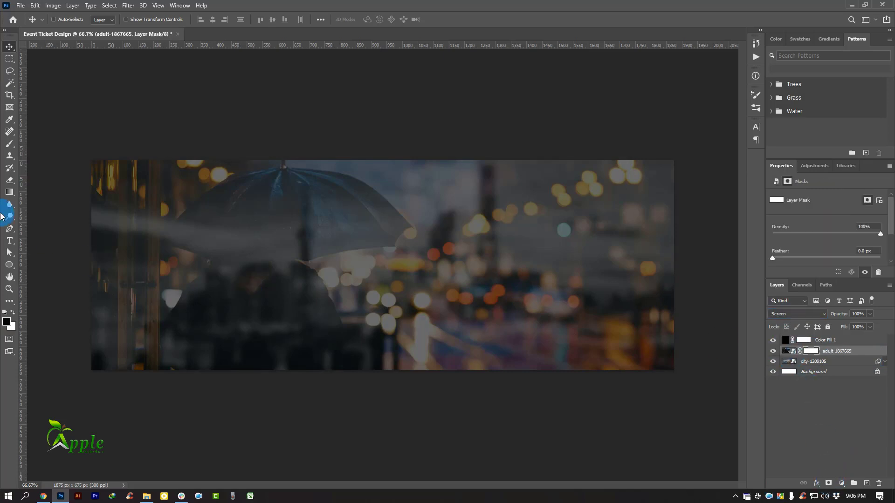
# Step: Paint black on the umbrella layer's mask with a soft 600 px brush to hide the umbrella and the left part of the photo
pyautogui.rightClick(3, 147)
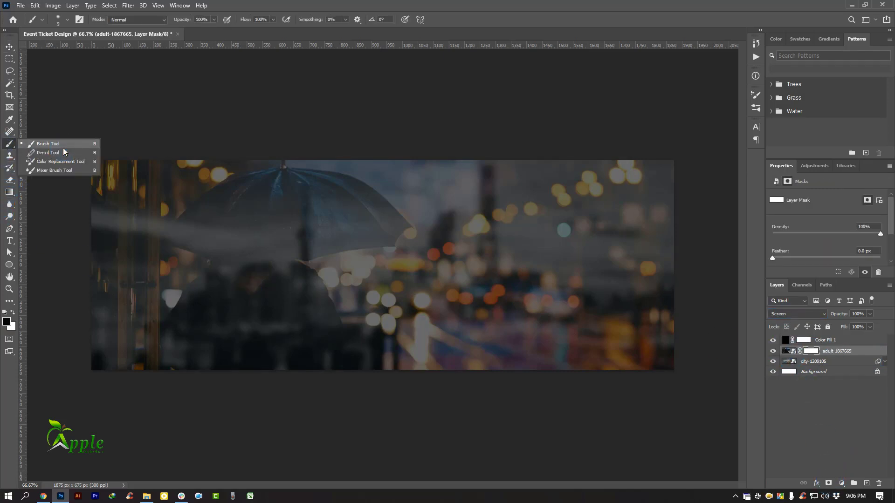
pyautogui.click(350, 246)
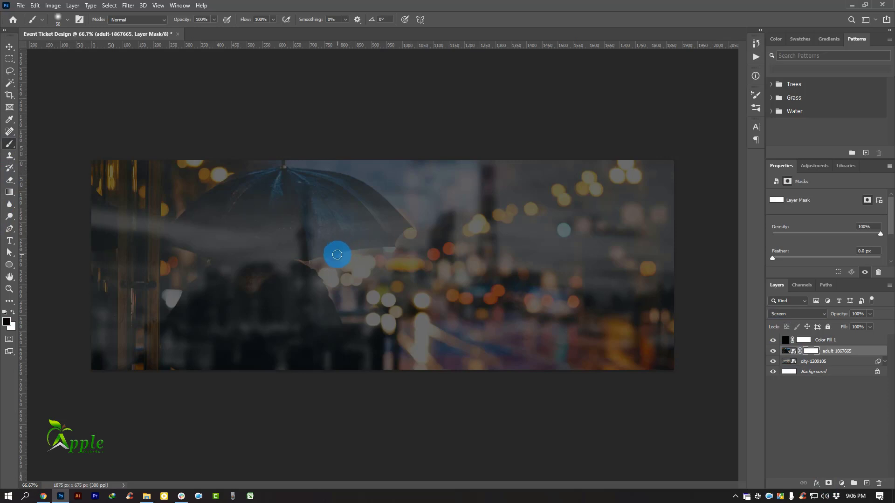
pyautogui.press(']')
pyautogui.press(']')
pyautogui.press(']')
pyautogui.press(']')
pyautogui.press(']')
pyautogui.press('[')
pyautogui.press('[')
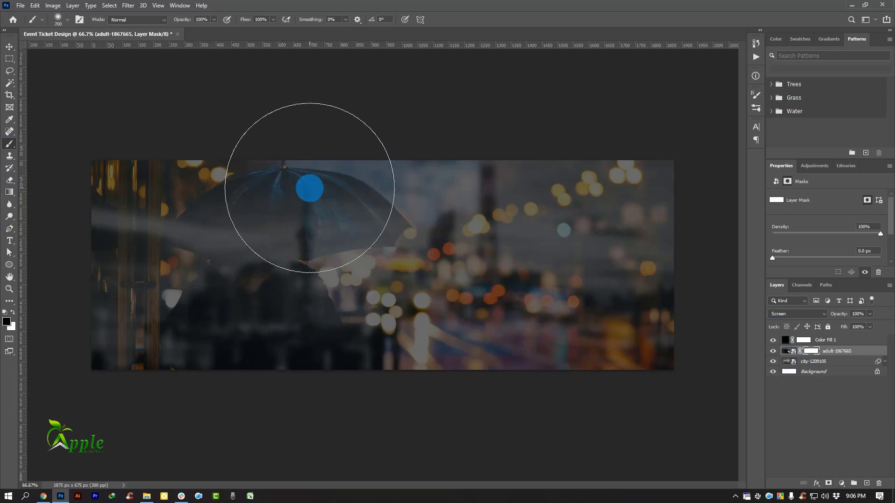
pyautogui.press(']')
pyautogui.moveTo(351, 162)
pyautogui.mouseDown()
pyautogui.moveTo(363, 146)
pyautogui.moveTo(170, 335)
pyautogui.moveTo(361, 144)
pyautogui.moveTo(164, 318)
pyautogui.moveTo(206, 194)
pyautogui.moveTo(74, 282)
pyautogui.moveTo(131, 175)
pyautogui.moveTo(90, 278)
pyautogui.moveTo(222, 212)
pyautogui.moveTo(249, 240)
pyautogui.moveTo(155, 401)
pyautogui.moveTo(408, 207)
pyautogui.moveTo(322, 294)
pyautogui.moveTo(209, 376)
pyautogui.moveTo(348, 224)
pyautogui.moveTo(165, 295)
pyautogui.mouseUp()
pyautogui.hotkey('ctrl', 'z')
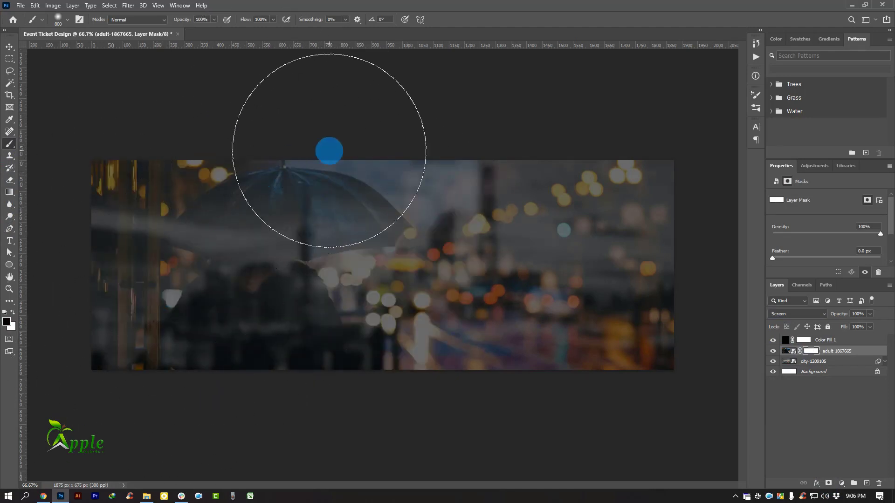
pyautogui.press('[')
pyautogui.press('[')
pyautogui.moveTo(401, 140)
pyautogui.mouseDown()
pyautogui.moveTo(210, 296)
pyautogui.moveTo(398, 153)
pyautogui.moveTo(306, 182)
pyautogui.moveTo(256, 132)
pyautogui.moveTo(96, 222)
pyautogui.moveTo(64, 290)
pyautogui.mouseUp()
pyautogui.rightClick(264, 234)
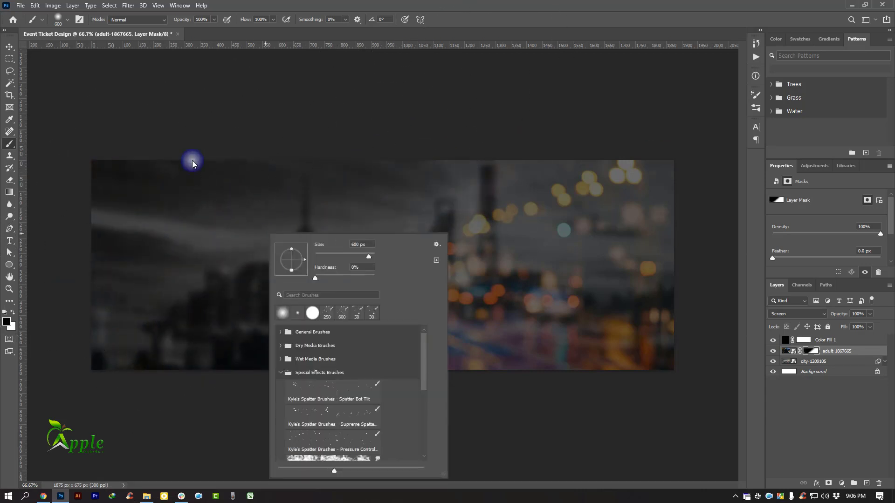
pyautogui.doubleClick(288, 319)
pyautogui.press('[')
pyautogui.press('[')
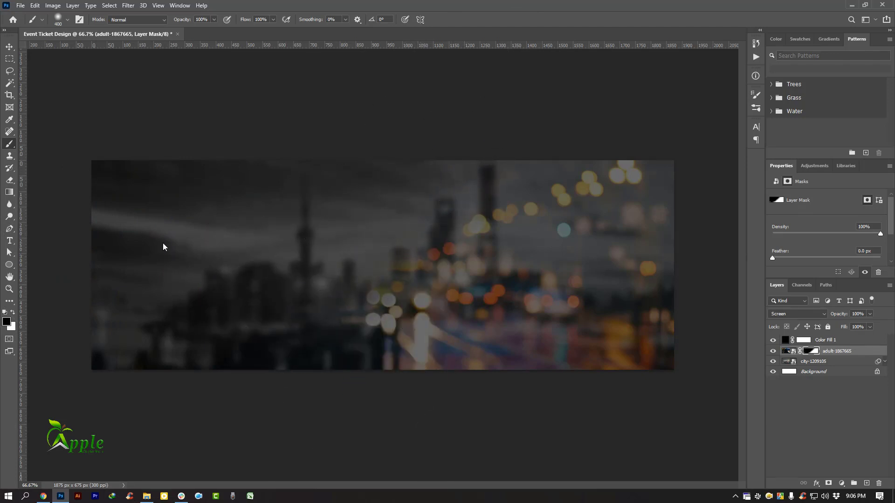
# Step: Scale the masked umbrella layer to about 110.35% with Free Transform and commit the change
pyautogui.click(9, 47)
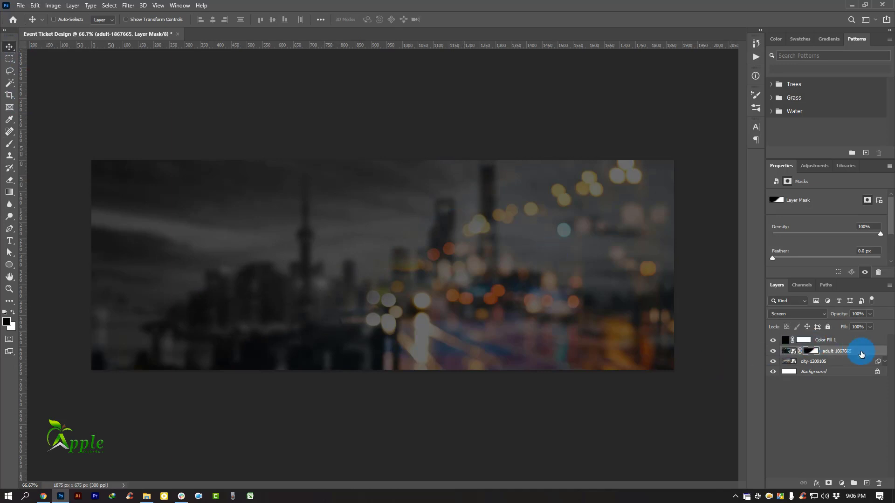
pyautogui.hotkey('ctrl', 't')
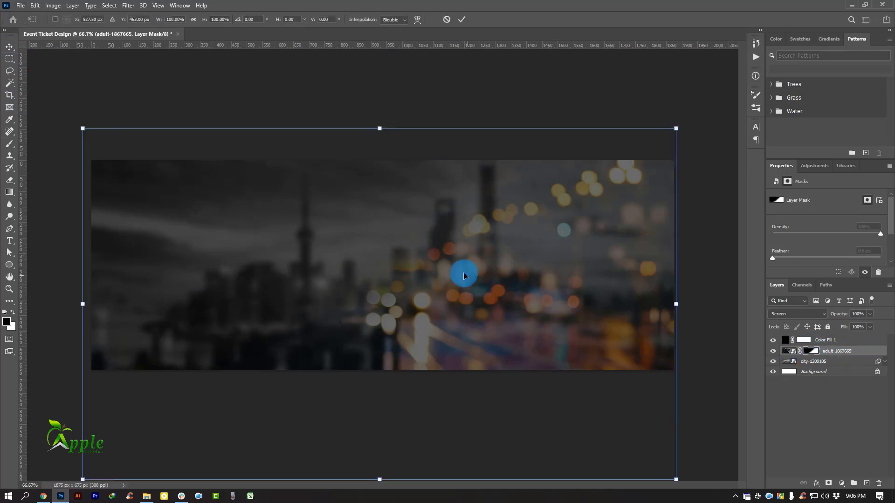
pyautogui.hotkey('ctrl', '-')
pyautogui.hotkey('ctrl', '-')
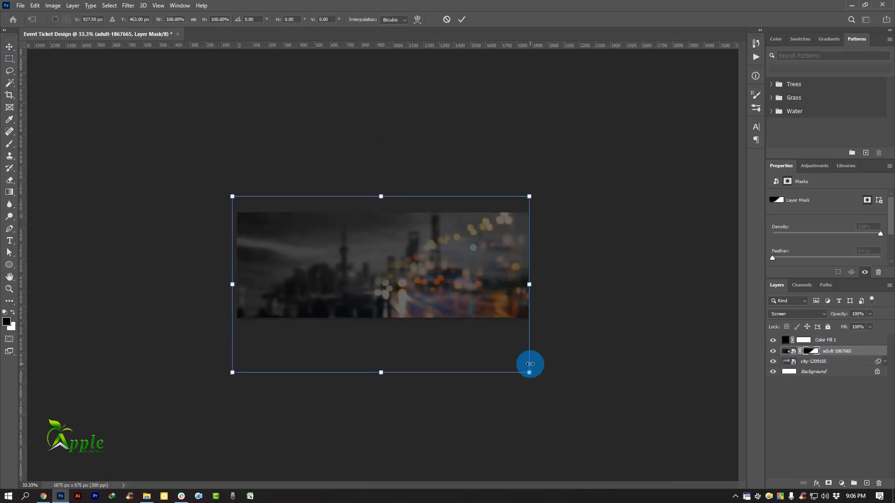
pyautogui.moveTo(530, 373); pyautogui.dragTo(544, 382)
pyautogui.hotkey('ctrl', '+')
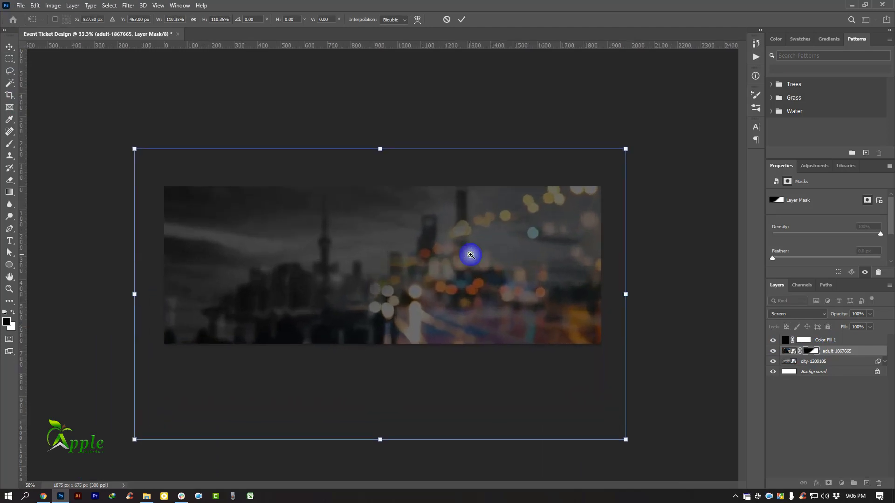
pyautogui.click(461, 19)
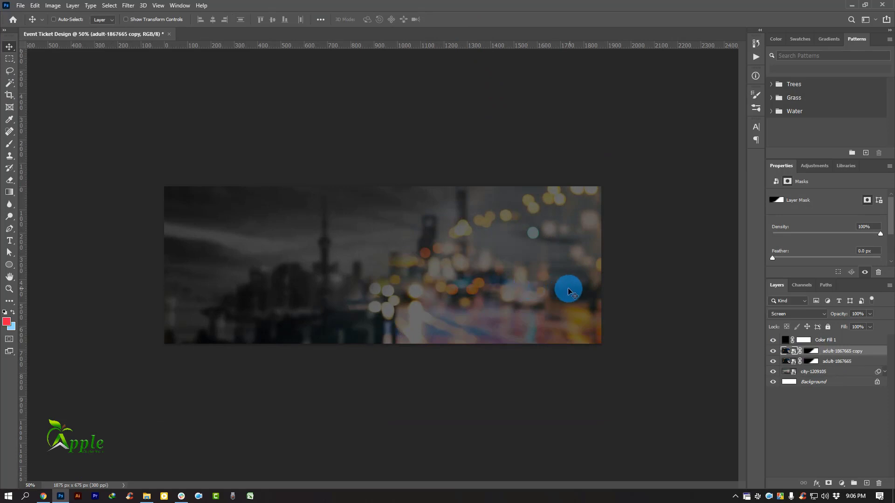
# Step: Duplicate the masked umbrella layer, shift the copy over the left part of the ticket and flip it horizontally
pyautogui.moveTo(564, 290); pyautogui.dragTo(370, 290)
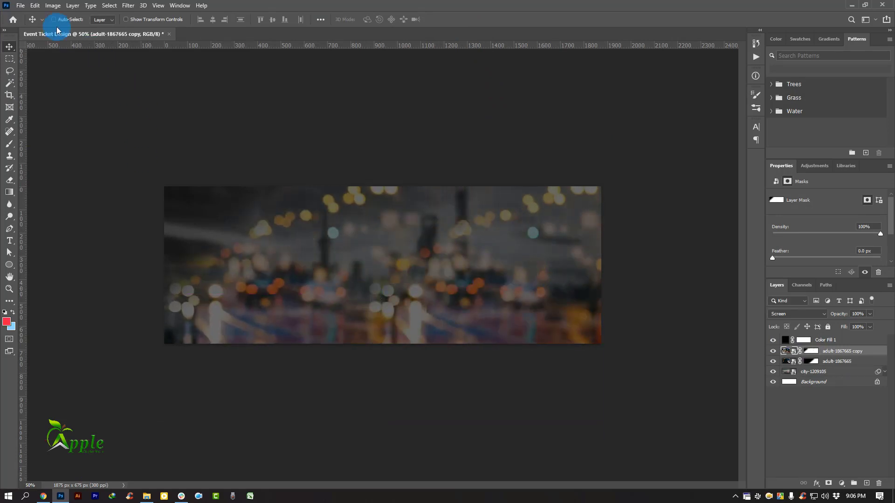
pyautogui.click(35, 5)
pyautogui.click(72, 209)
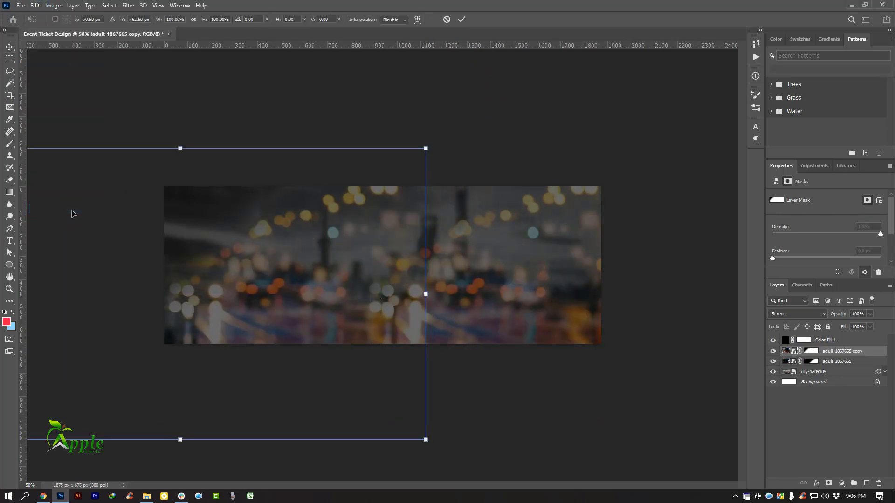
pyautogui.rightClick(371, 274)
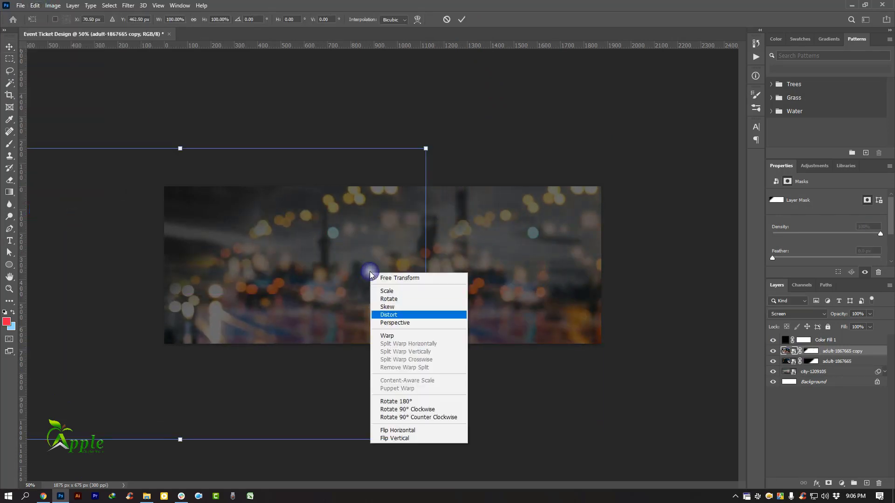
pyautogui.click(403, 430)
# Step: Move the mirrored copy back across the canvas and flip it vertically
pyautogui.moveTo(310, 295); pyautogui.dragTo(540, 268)
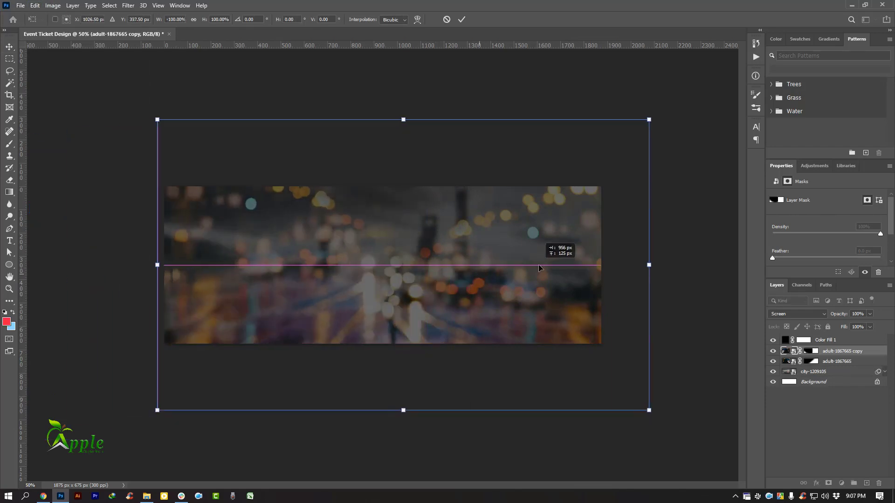
pyautogui.moveTo(408, 291); pyautogui.dragTo(408, 286)
pyautogui.rightClick(341, 268)
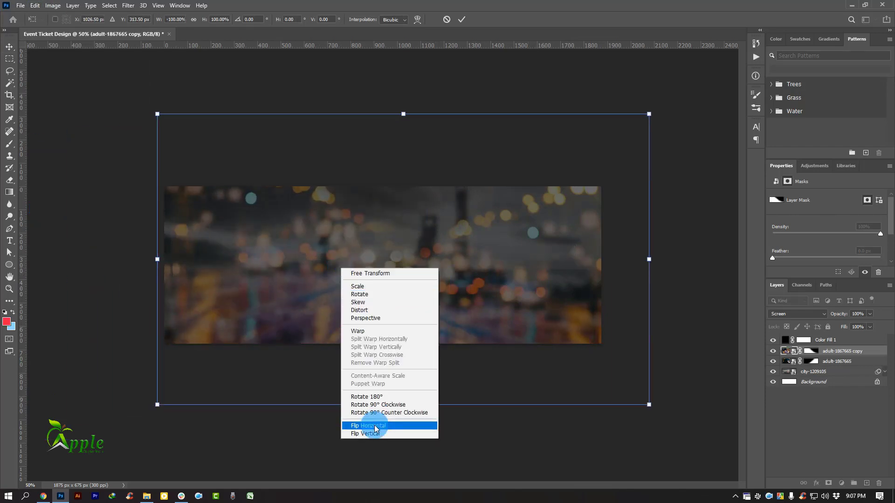
pyautogui.click(375, 433)
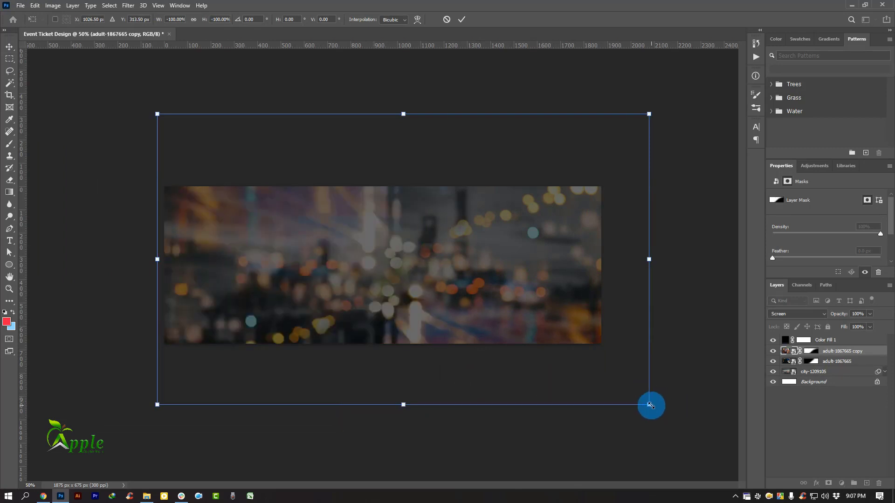
# Step: Enlarge the flipped copy to about 146.8%, commit it, and position its bokeh lights over the left part of the ticket
pyautogui.moveTo(650, 405); pyautogui.dragTo(773, 462)
pyautogui.moveTo(501, 342); pyautogui.dragTo(559, 256)
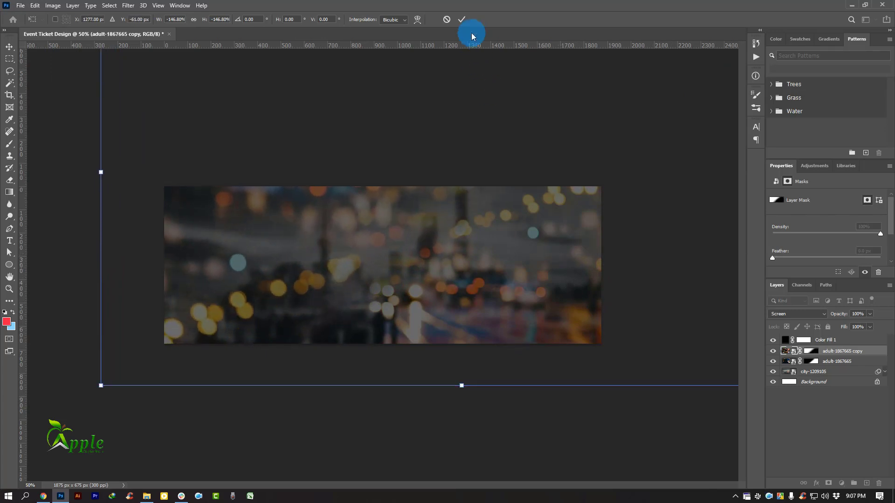
pyautogui.click(463, 21)
pyautogui.hotkey('ctrl', '+')
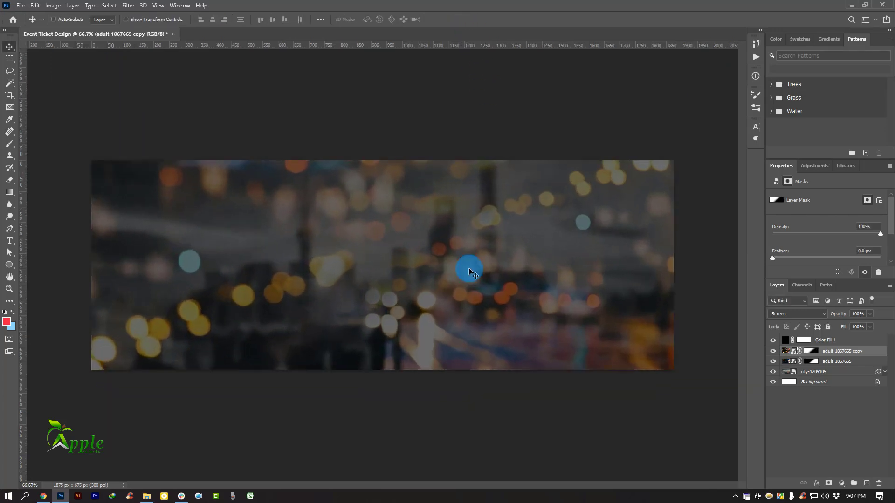
pyautogui.moveTo(389, 221); pyautogui.dragTo(385, 177)
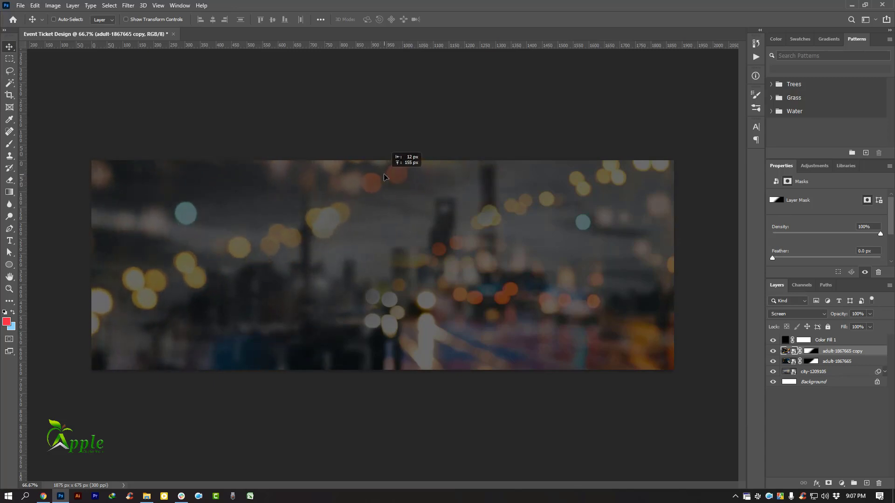
# Step: Group the two adult-1867665 layers and convert the group to a smart object
pyautogui.press('ctrl')
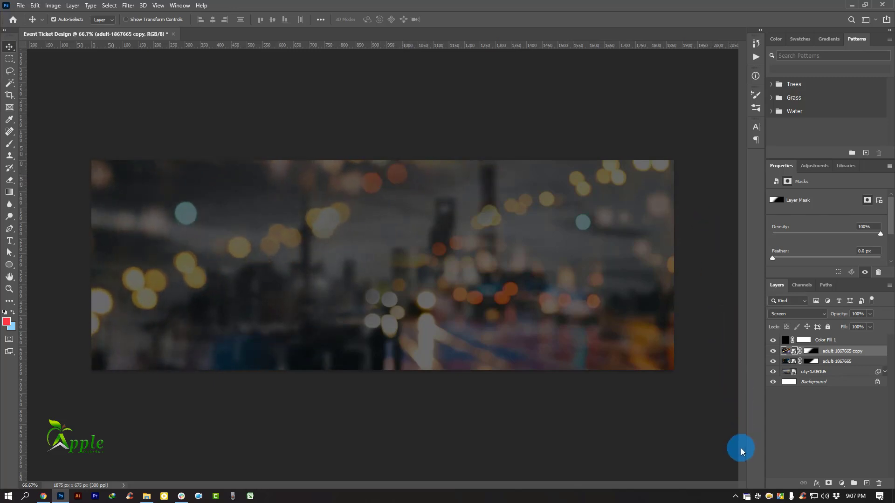
pyautogui.keyDown('ctrl'); pyautogui.click(843, 362); pyautogui.keyUp('ctrl')
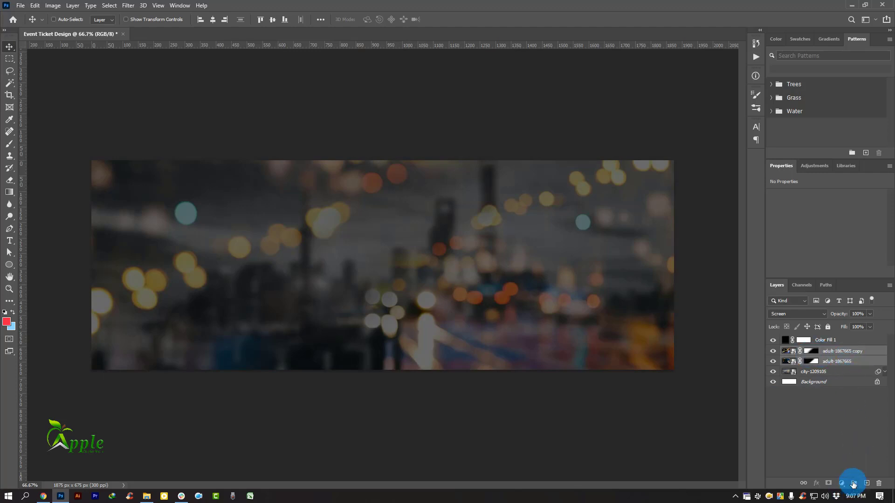
pyautogui.click(854, 484)
pyautogui.rightClick(820, 351)
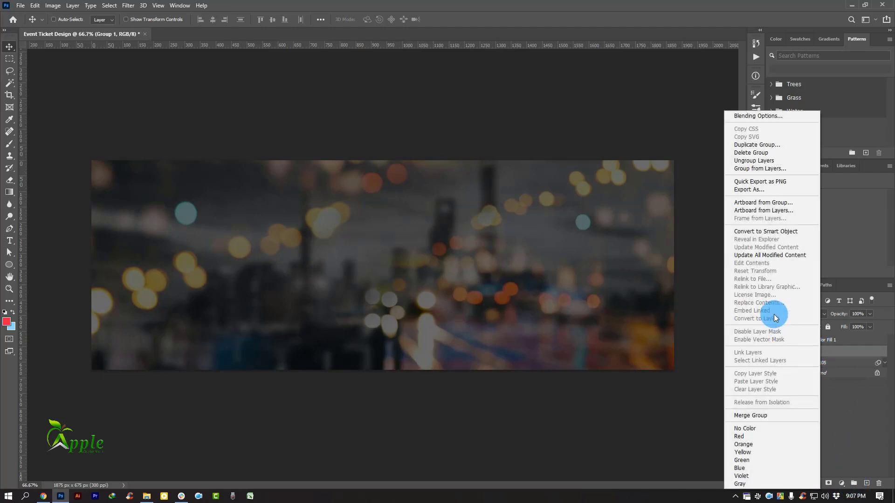
pyautogui.click(770, 234)
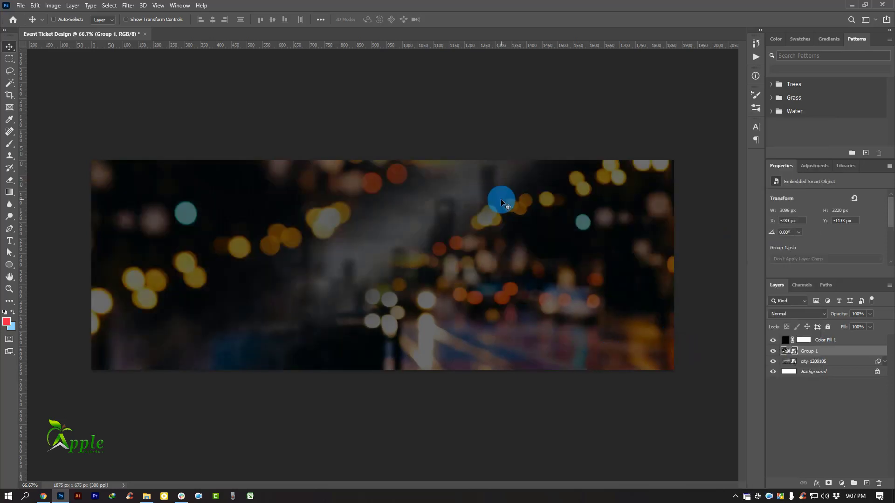
# Step: Apply a strong Gaussian Blur to the Group 1 smart object so its bokeh lights melt into soft colour patches
pyautogui.click(128, 5)
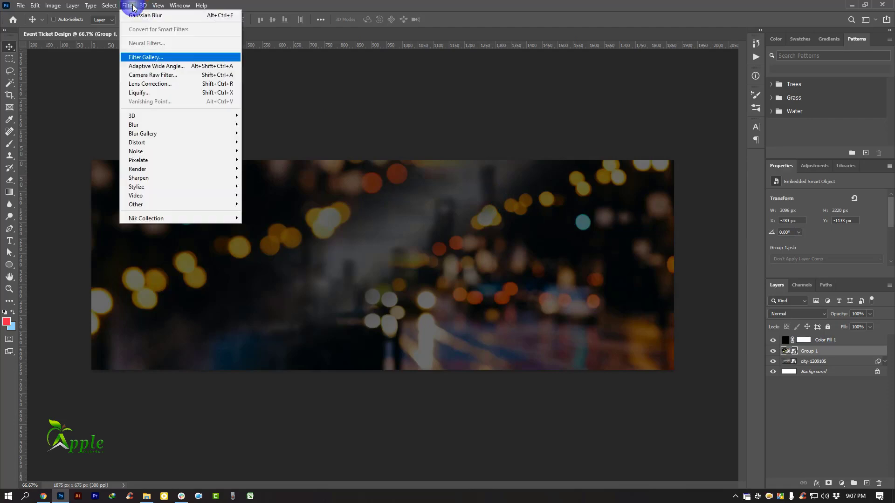
pyautogui.moveTo(144, 125)
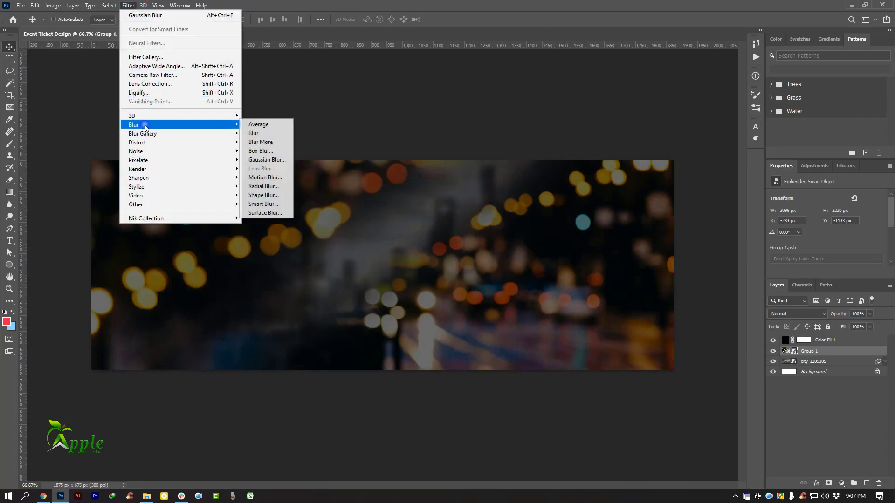
pyautogui.click(277, 160)
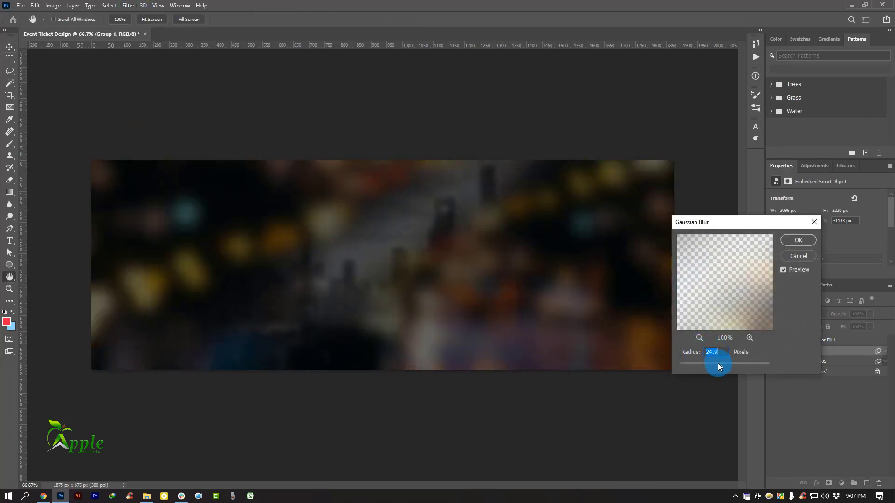
pyautogui.moveTo(718, 364); pyautogui.dragTo(743, 353)
pyautogui.click(792, 245)
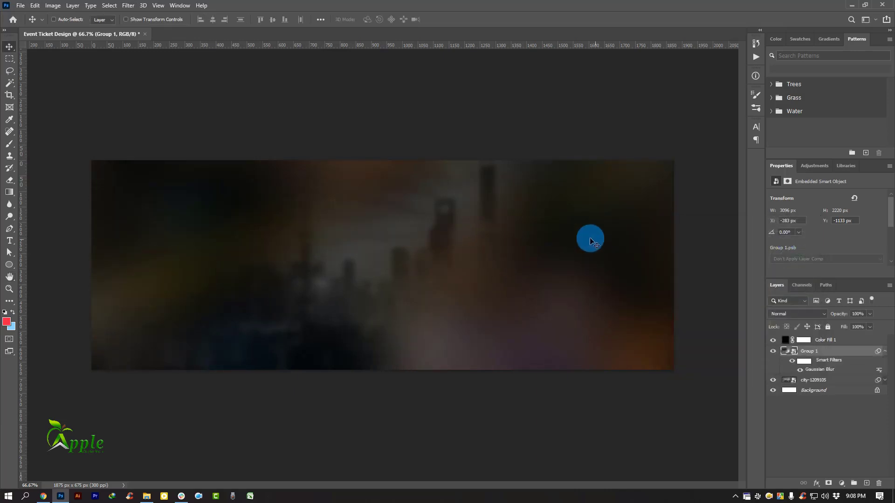
# Step: Move the blurred Group 1 layer down about 67 px and set its blend mode to Color Dodge
pyautogui.keyDown('ctrl'); pyautogui.click(455, 249); pyautogui.keyUp('ctrl')
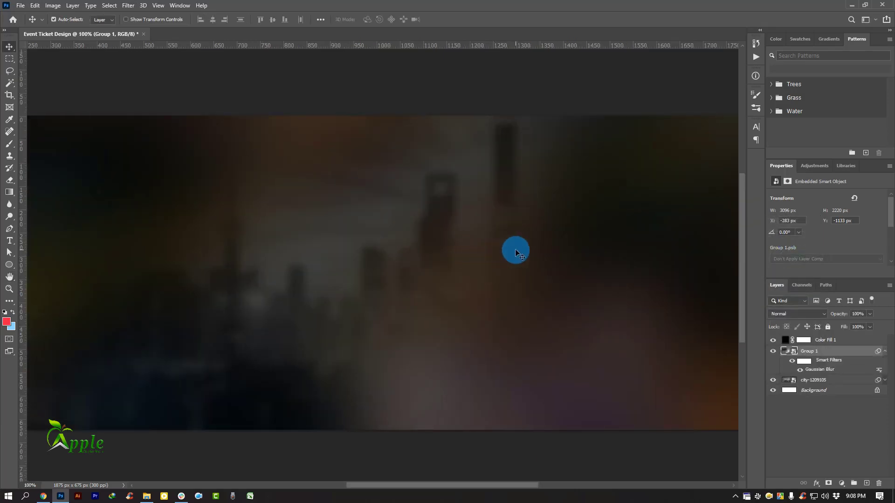
pyautogui.keyDown('ctrl'); pyautogui.keyDown('alt'); pyautogui.click(515, 254); pyautogui.keyUp('alt'); pyautogui.keyUp('ctrl')
pyautogui.moveTo(558, 274); pyautogui.dragTo(558, 301)
pyautogui.click(870, 313)
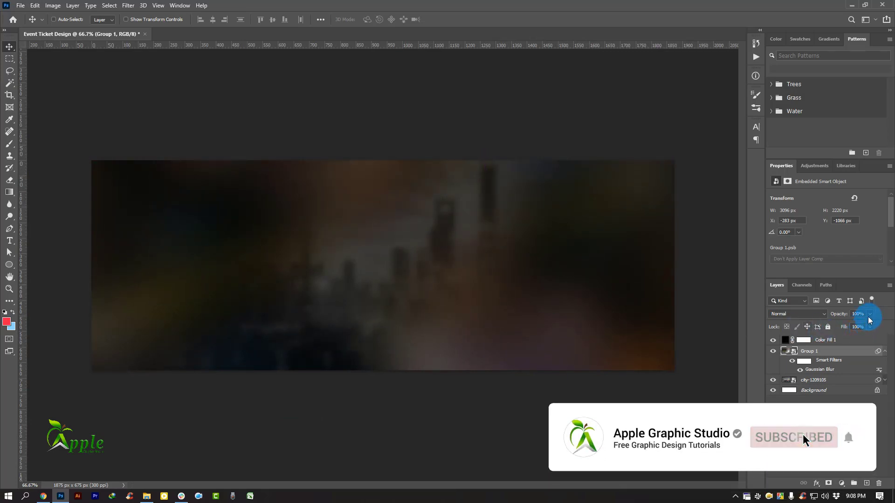
pyautogui.moveTo(872, 324)
pyautogui.mouseDown()
pyautogui.moveTo(859, 326)
pyautogui.moveTo(867, 326)
pyautogui.mouseUp()
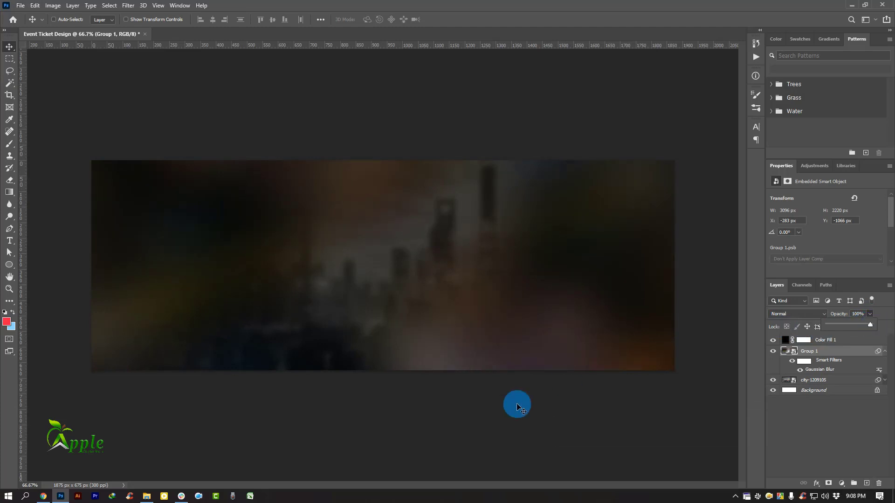
pyautogui.click(788, 314)
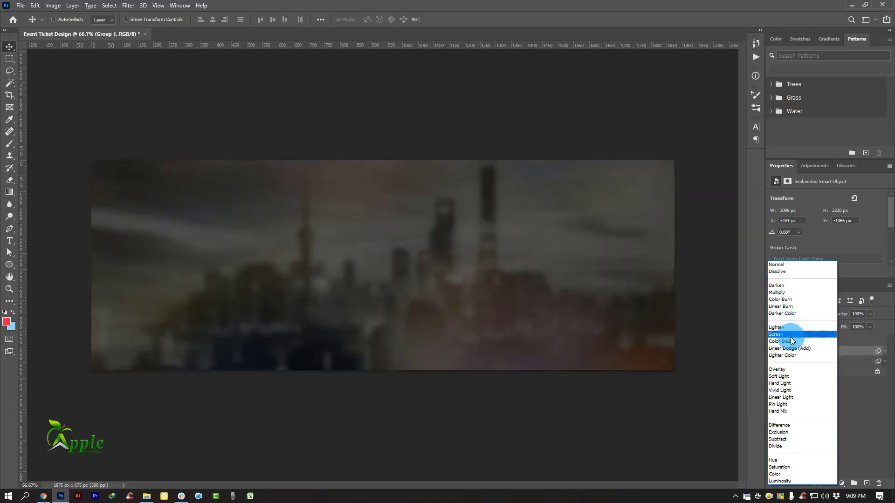
pyautogui.click(790, 341)
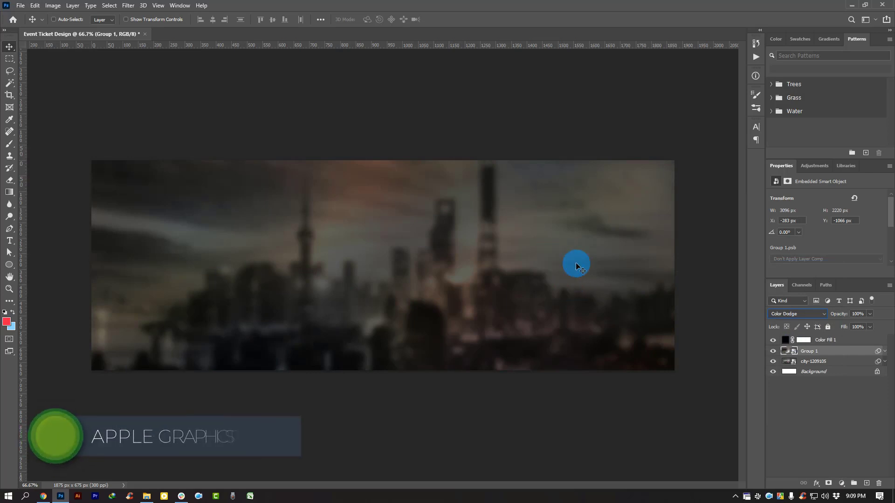
# Step: Add a new empty layer above the Color Fill 1 layer
pyautogui.click(824, 365)
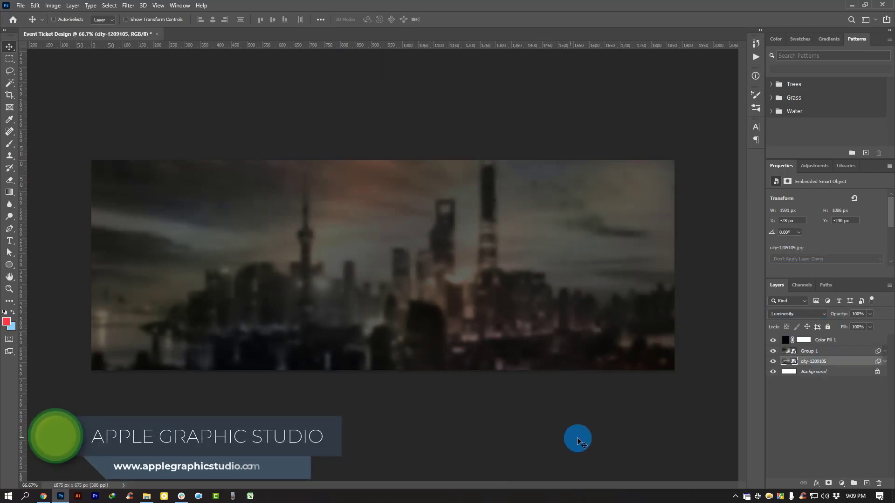
pyautogui.click(842, 341)
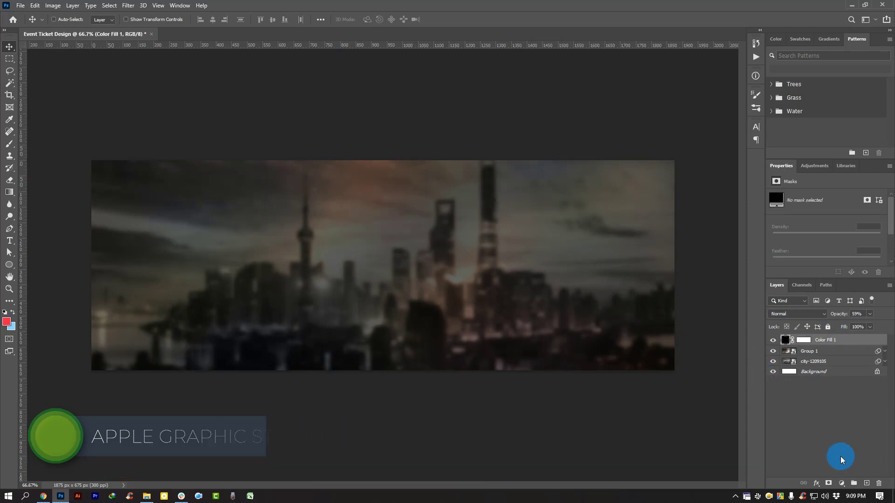
pyautogui.click(868, 485)
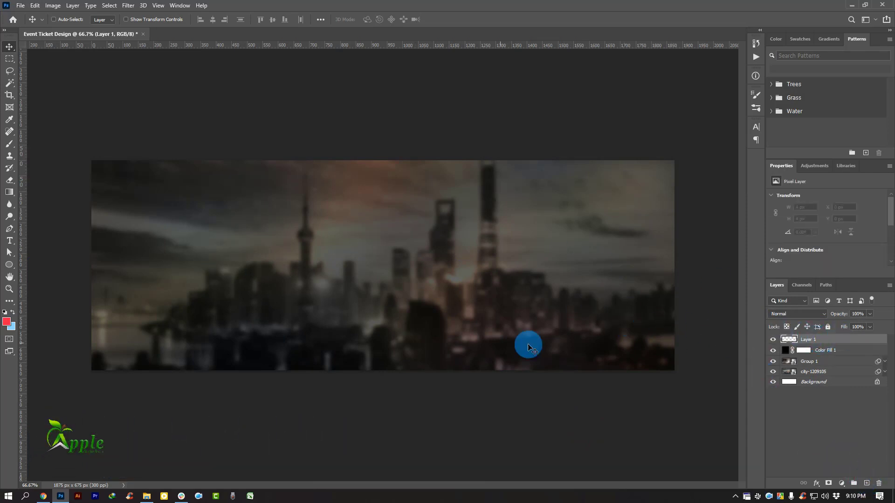
# Step: Paint one large soft bright-red spot over the left part of the ticket on the new layer, using a 1200 px brush
pyautogui.click(8, 271)
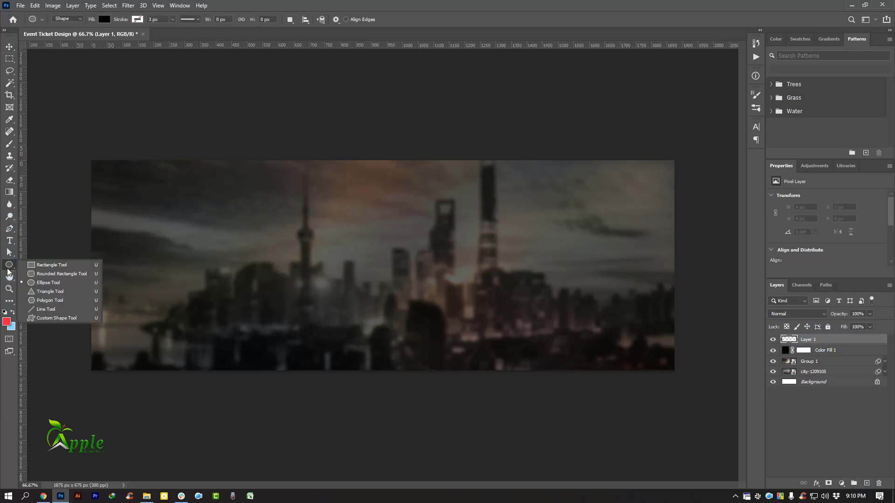
pyautogui.rightClick(8, 180)
pyautogui.rightClick(8, 144)
pyautogui.click(56, 148)
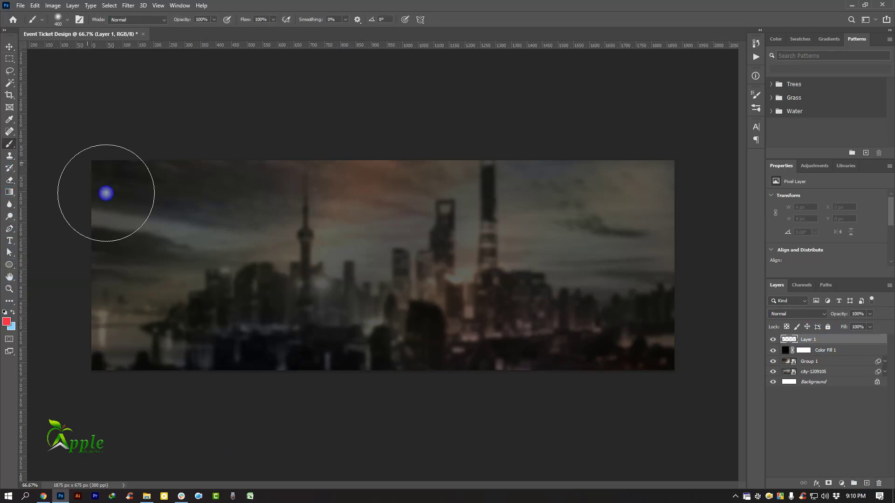
pyautogui.click(10, 327)
pyautogui.moveTo(769, 359); pyautogui.dragTo(769, 334)
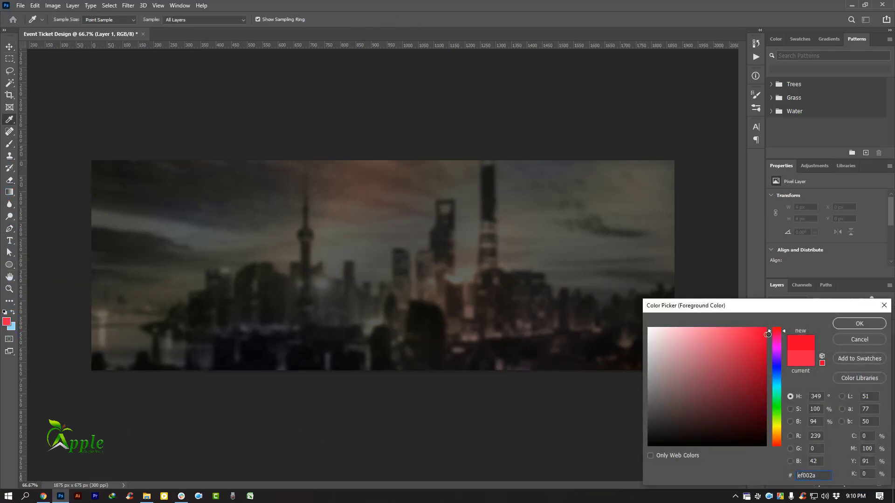
pyautogui.click(850, 326)
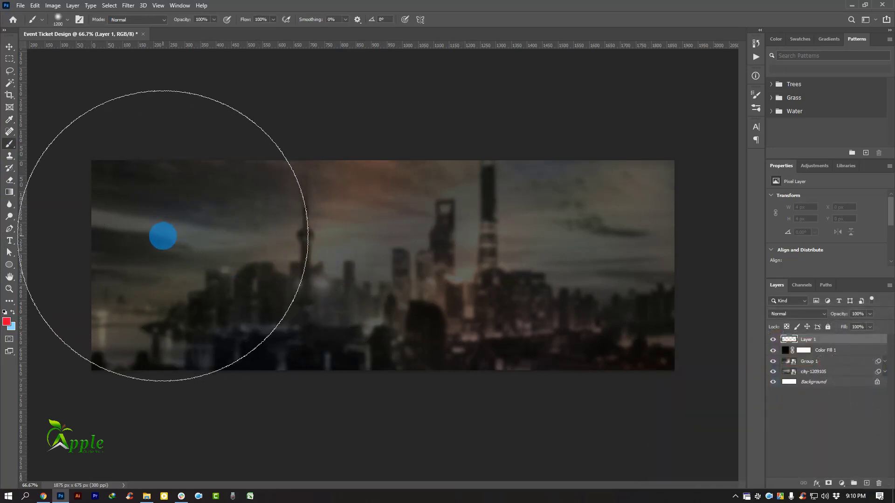
pyautogui.click(164, 236)
pyautogui.press(']')
pyautogui.press('[')
pyautogui.press('[')
pyautogui.press('[')
pyautogui.press('[')
pyautogui.press('[')
pyautogui.press('[')
pyautogui.press('[')
pyautogui.press('[')
pyautogui.press('[')
pyautogui.press('[')
pyautogui.press('[')
pyautogui.press('[')
pyautogui.press('[')
pyautogui.press('[')
pyautogui.press('[')
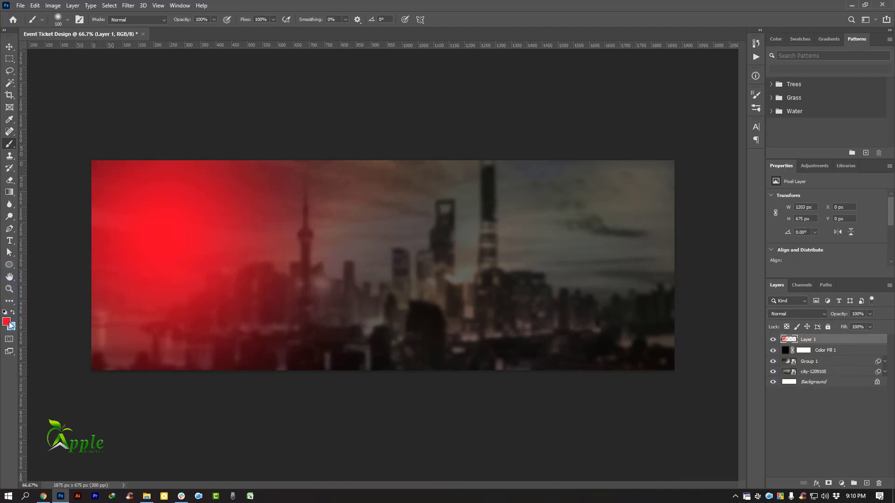
# Step: Paint one large soft spot in deep blue (#0114ca) over the middle of the ticket, using a 1200 px brush
pyautogui.click(10, 324)
pyautogui.click(776, 368)
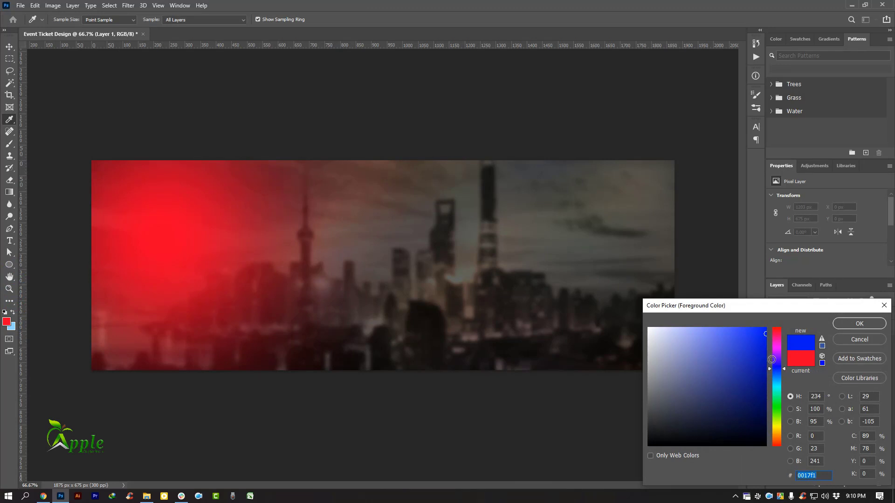
pyautogui.click(859, 323)
pyautogui.press('b')
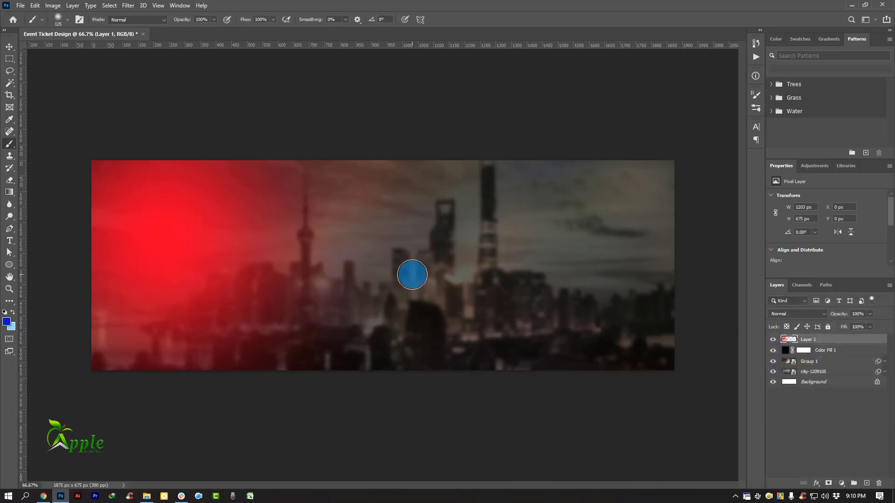
pyautogui.press(']')
pyautogui.press(']')
pyautogui.press(']')
pyautogui.press(']')
pyautogui.press(']')
pyautogui.press(']')
pyautogui.press(']')
pyautogui.press(']')
pyautogui.press(']')
pyautogui.press(']')
pyautogui.press(']')
pyautogui.press(']')
pyautogui.press(']')
pyautogui.click(407, 288)
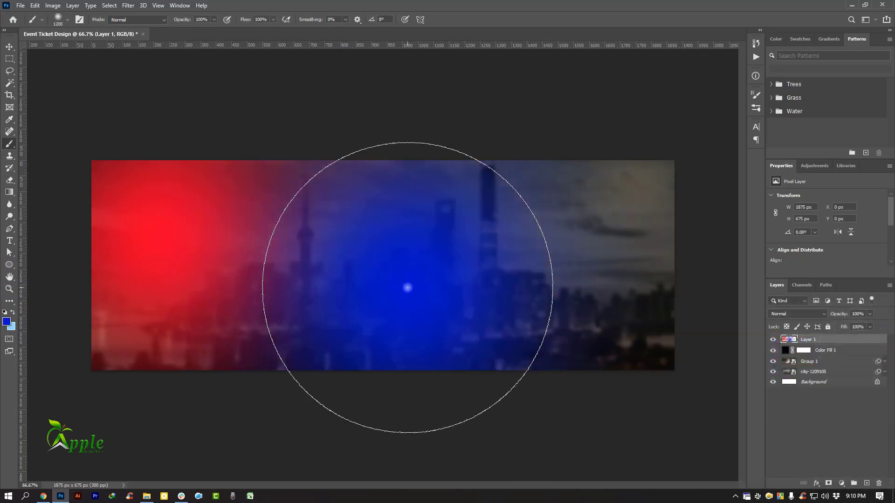
pyautogui.press('[')
pyautogui.press('[')
pyautogui.press('[')
pyautogui.press('[')
pyautogui.press('[')
pyautogui.press('[')
pyautogui.press('[')
pyautogui.press('[')
pyautogui.press('[')
pyautogui.press('[')
pyautogui.press('[')
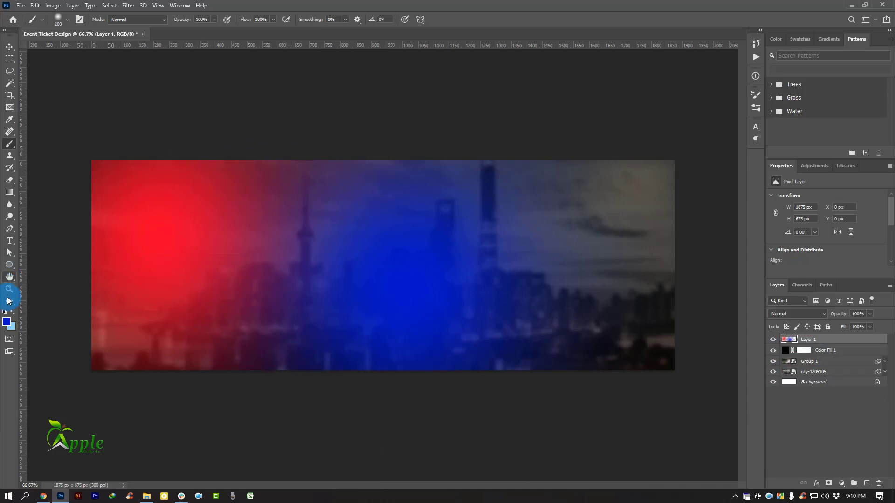
# Step: Set the foreground colour to a bright yellow-green (#b4ff00)
pyautogui.click(7, 322)
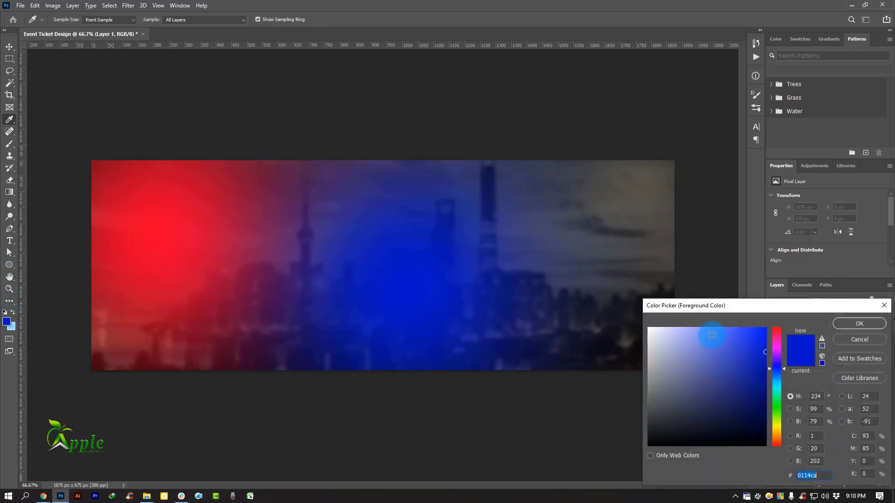
pyautogui.moveTo(778, 403); pyautogui.dragTo(779, 421)
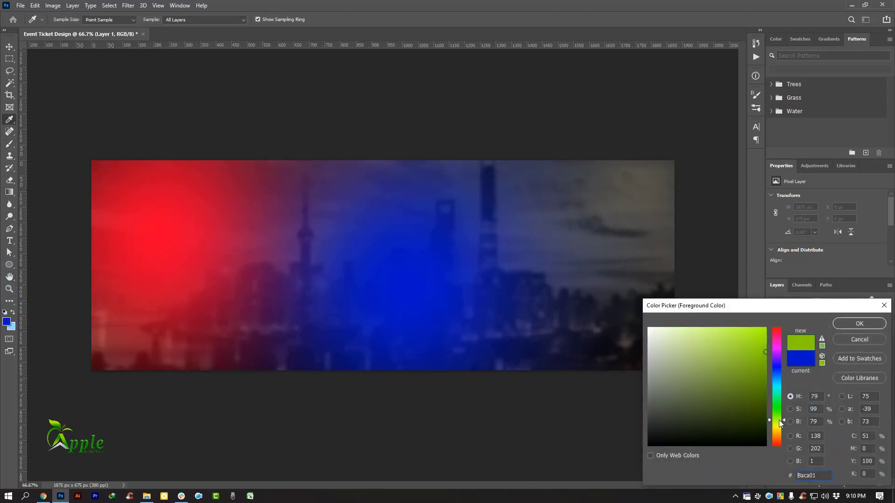
pyautogui.moveTo(759, 342); pyautogui.dragTo(764, 328)
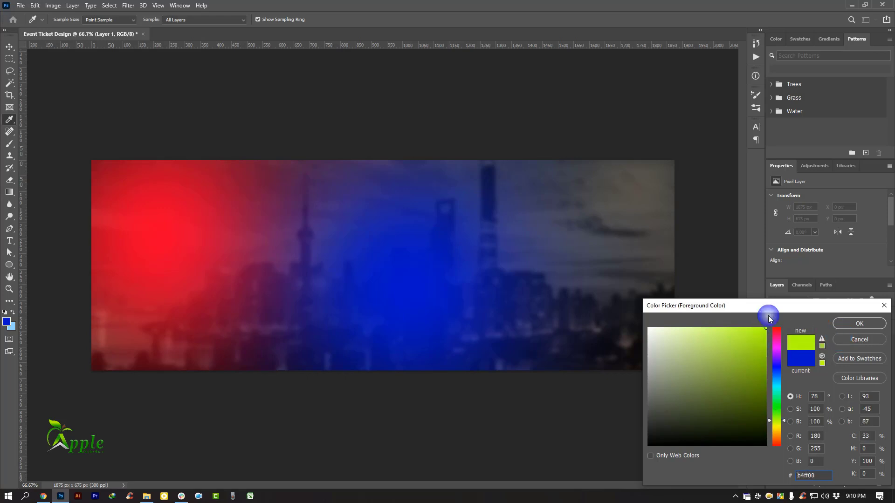
pyautogui.click(859, 323)
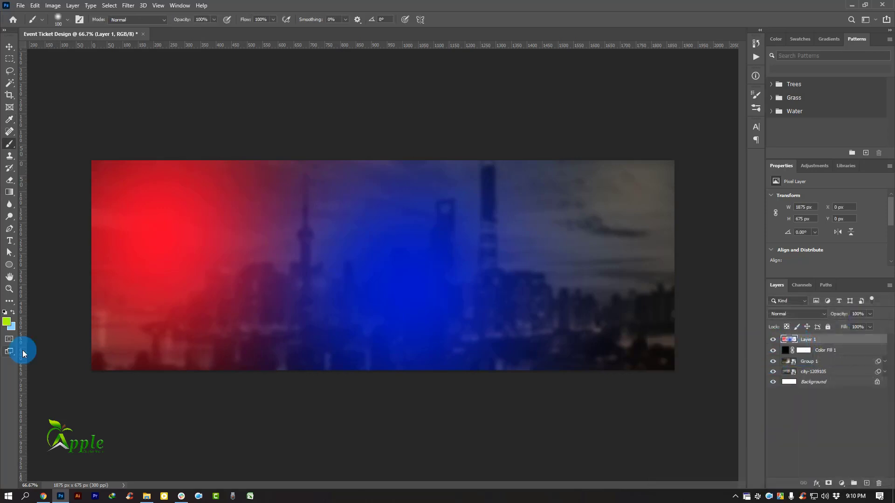
# Step: Paint one large soft spot in bright yellow at the right end of the ticket, using an 1100 px brush
pyautogui.click(6, 324)
pyautogui.moveTo(777, 410); pyautogui.dragTo(777, 431)
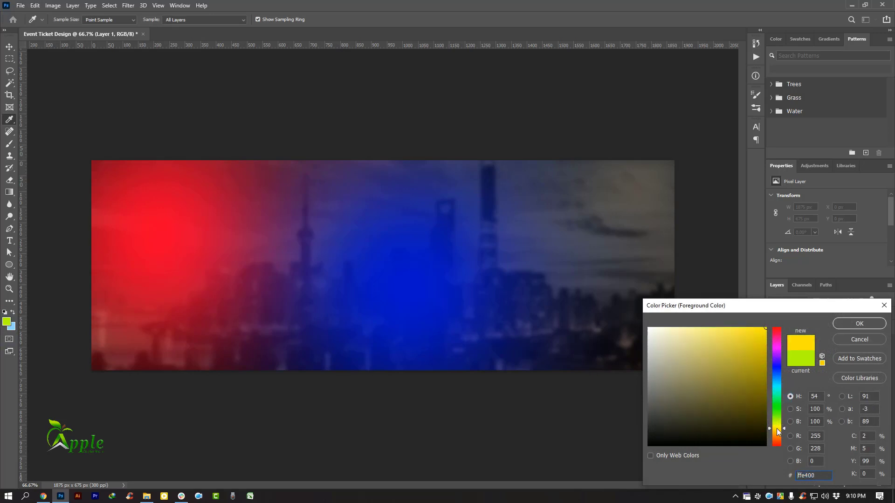
pyautogui.click(860, 323)
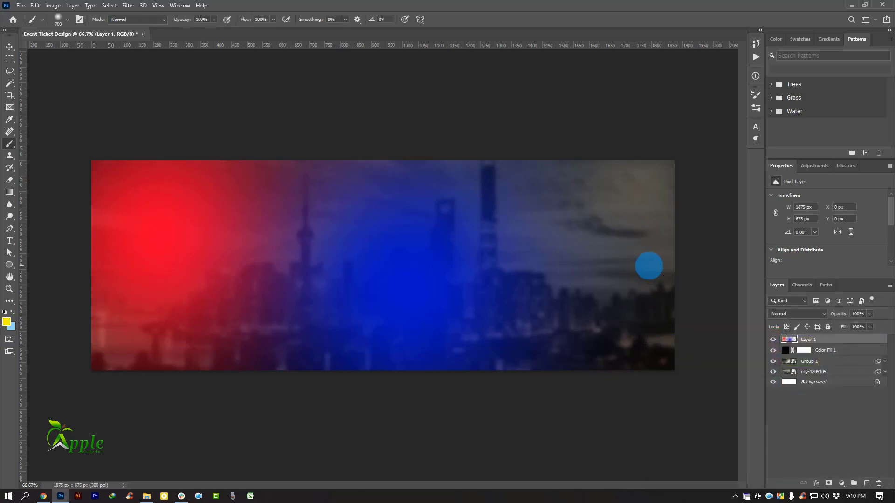
pyautogui.press(']')
pyautogui.press(']')
pyautogui.press(']')
pyautogui.press(']')
pyautogui.press(']')
pyautogui.press(']')
pyautogui.press(']')
pyautogui.press(']')
pyautogui.press(']')
pyautogui.press(']')
pyautogui.press(']')
pyautogui.press(']')
pyautogui.press(']')
pyautogui.click(672, 264)
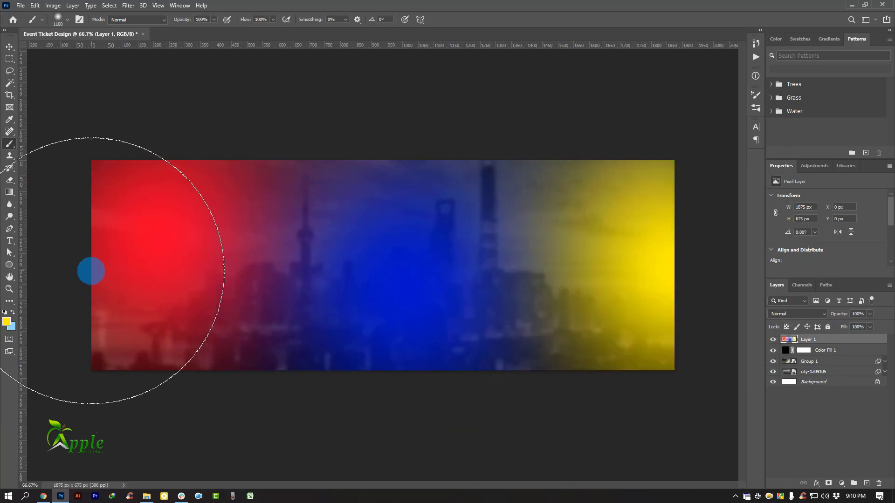
# Step: Blend the painted colour layer with Linear Dodge (Add) and lower its opacity to 55%
pyautogui.click(8, 48)
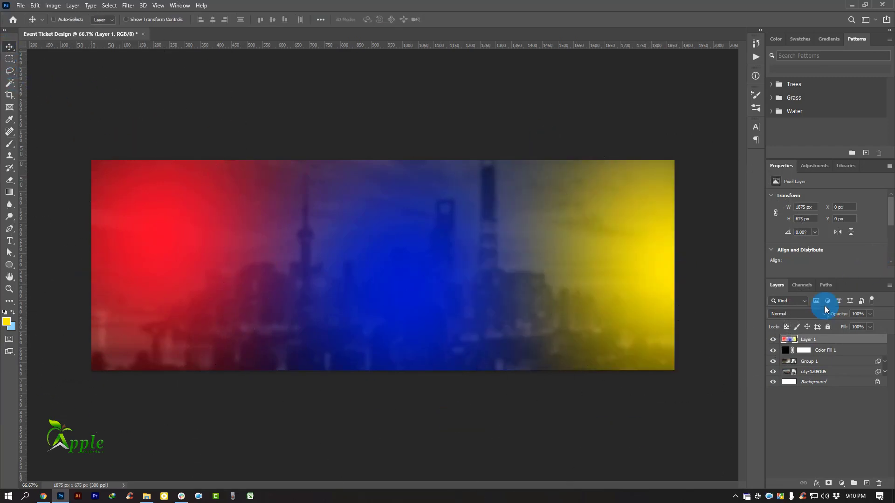
pyautogui.press('ctrl')
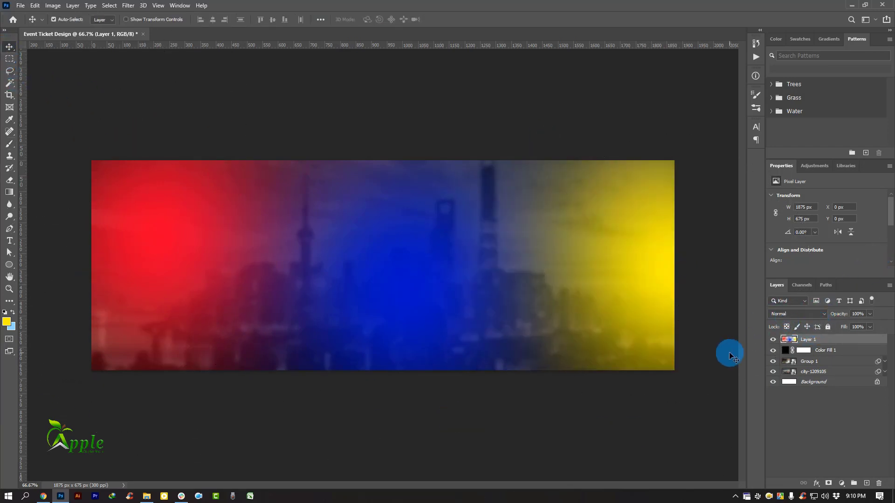
pyautogui.click(786, 317)
pyautogui.click(785, 314)
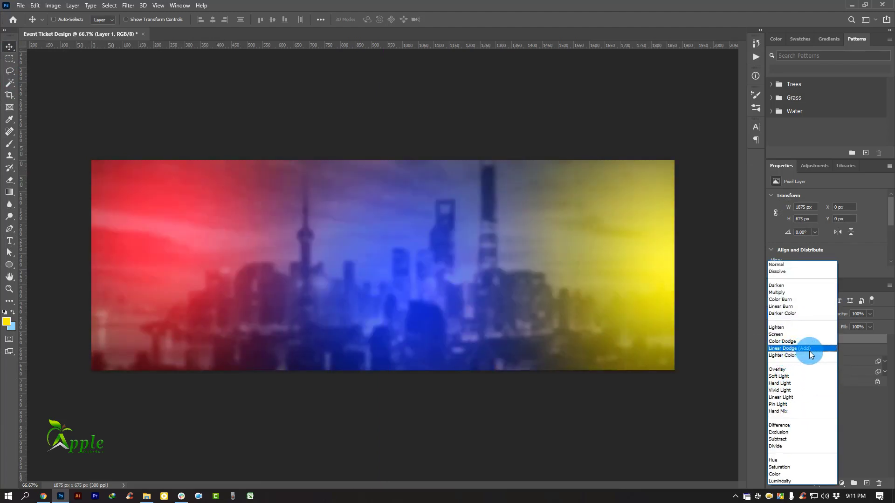
pyautogui.click(810, 349)
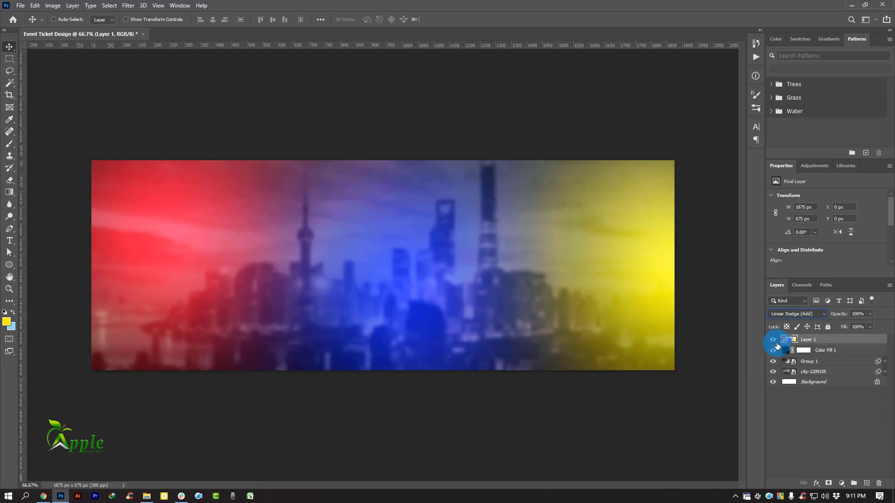
pyautogui.click(870, 315)
pyautogui.moveTo(871, 324); pyautogui.dragTo(852, 327)
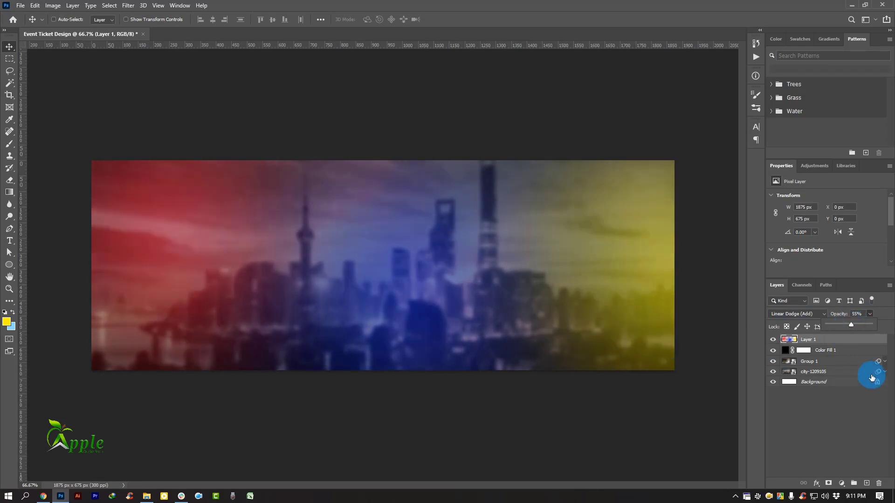
# Step: Free-transform the painted colour layer to about 2054 × 966 px so it extends past the ticket edges, undoing the trial rotation
pyautogui.click(35, 5)
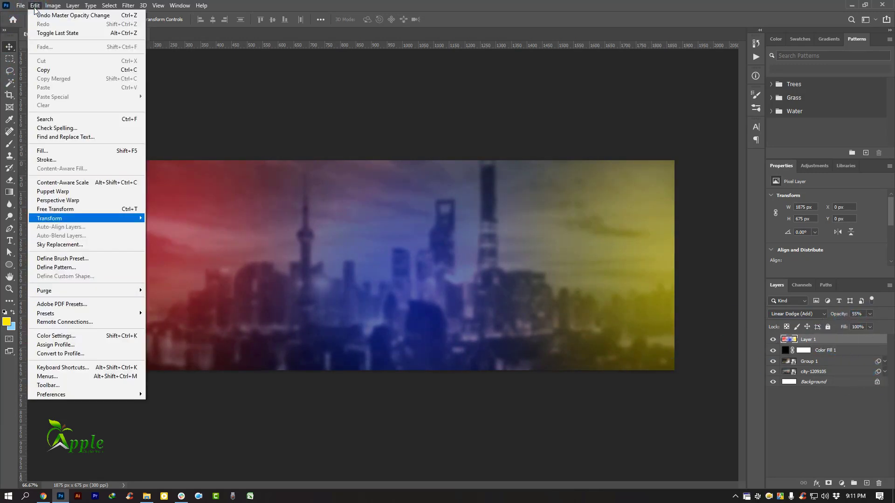
pyautogui.click(65, 209)
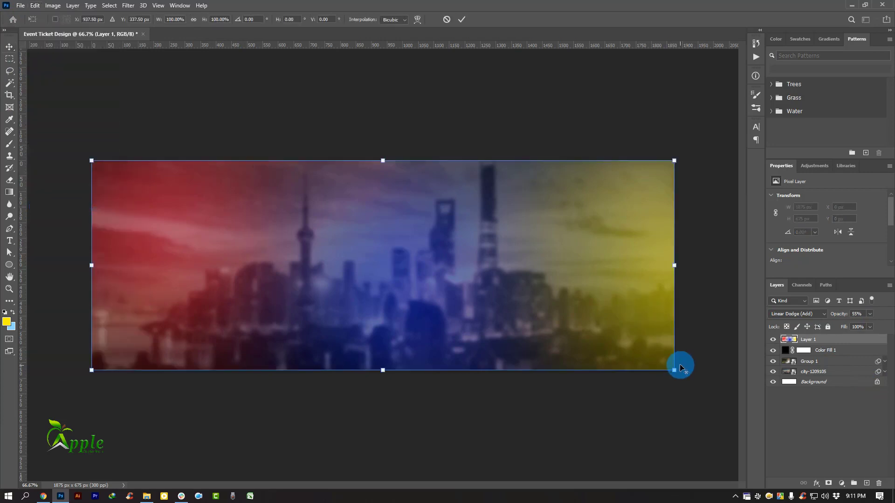
pyautogui.moveTo(674, 369); pyautogui.dragTo(702, 373)
pyautogui.moveTo(543, 330)
pyautogui.mouseDown()
pyautogui.moveTo(566, 330)
pyautogui.moveTo(549, 330)
pyautogui.mouseUp()
pyautogui.click(420, 353)
pyautogui.moveTo(391, 379); pyautogui.dragTo(391, 450)
pyautogui.moveTo(431, 332); pyautogui.dragTo(431, 308)
pyautogui.moveTo(573, 105); pyautogui.dragTo(554, 86)
pyautogui.click(713, 395)
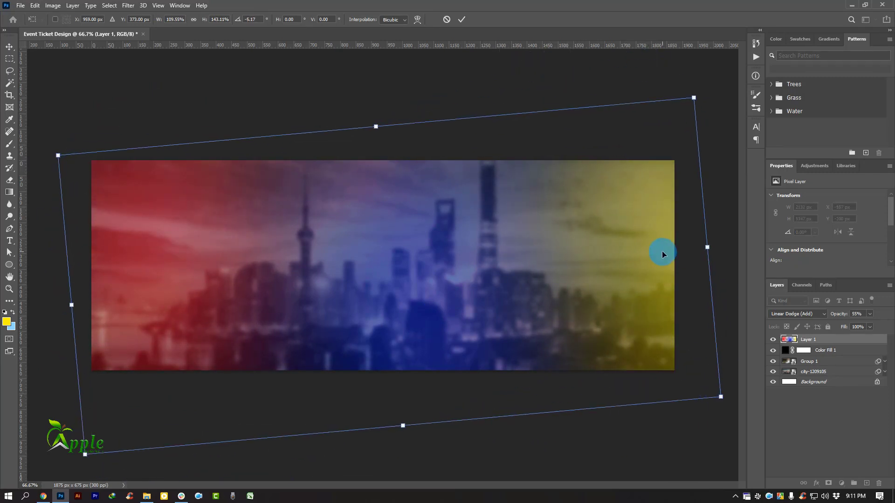
pyautogui.hotkey('ctrl', 'z')
pyautogui.click(461, 20)
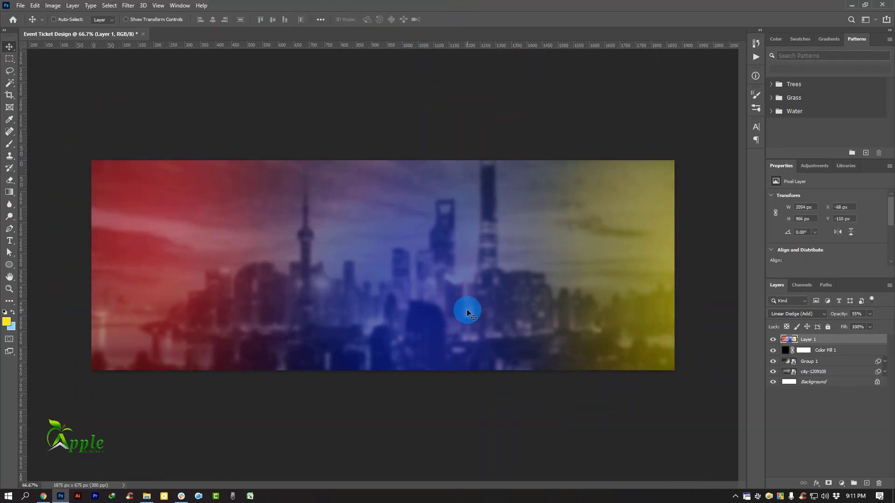
pyautogui.keyDown('ctrl'); pyautogui.keyDown('alt'); pyautogui.click(500, 336); pyautogui.keyUp('alt'); pyautogui.keyUp('ctrl')
pyautogui.keyDown('ctrl'); pyautogui.click(312, 265); pyautogui.keyUp('ctrl')
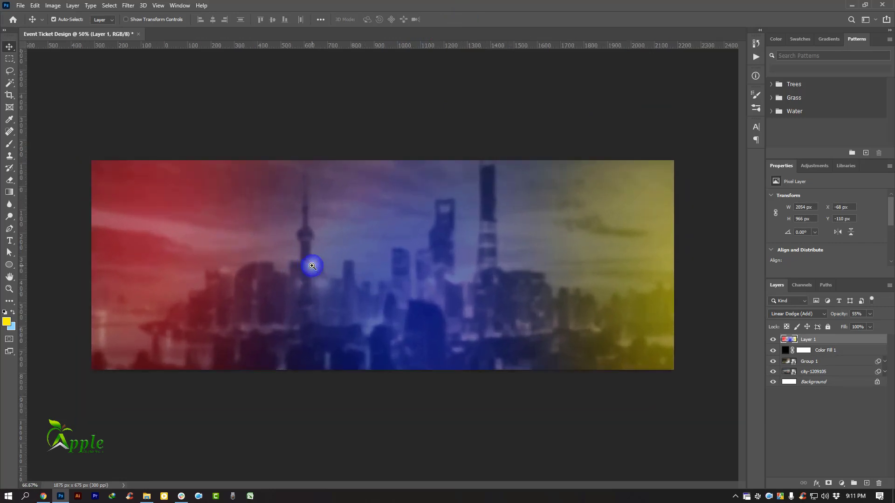
pyautogui.keyDown('ctrl'); pyautogui.click(437, 267); pyautogui.keyUp('ctrl')
pyautogui.keyDown('ctrl'); pyautogui.keyDown('alt'); pyautogui.click(538, 250); pyautogui.keyUp('alt'); pyautogui.keyUp('ctrl')
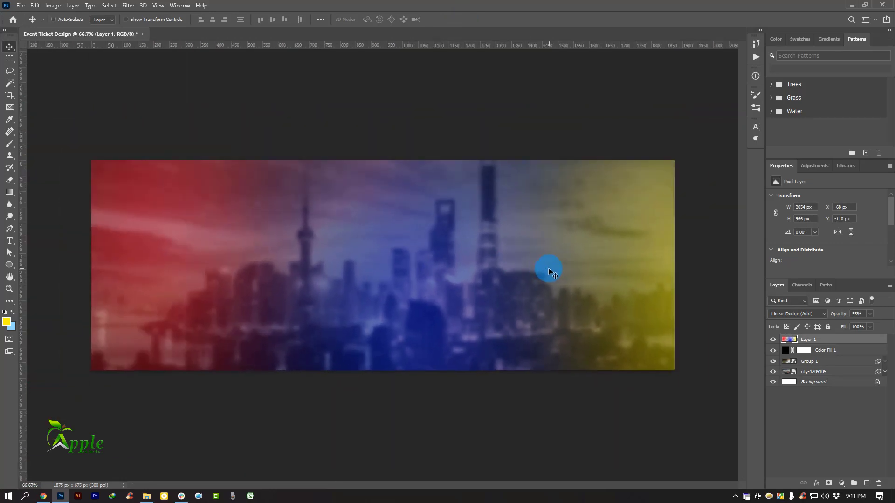
# Step: Group Layer 1, Color Fill 1, Group 1 and the city-1209105 layer together
pyautogui.keyDown('shift'); pyautogui.click(828, 351); pyautogui.keyUp('shift')
pyautogui.keyDown('shift'); pyautogui.click(829, 362); pyautogui.keyUp('shift')
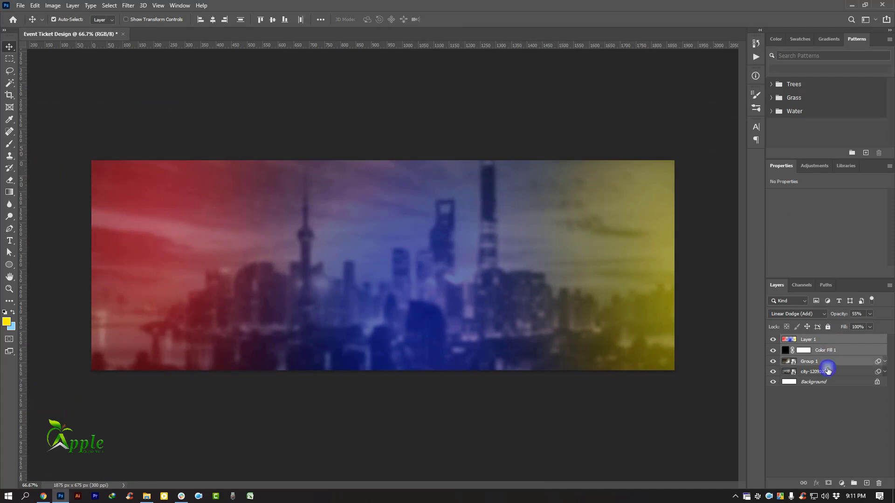
pyautogui.keyDown('shift'); pyautogui.click(830, 372); pyautogui.keyUp('shift')
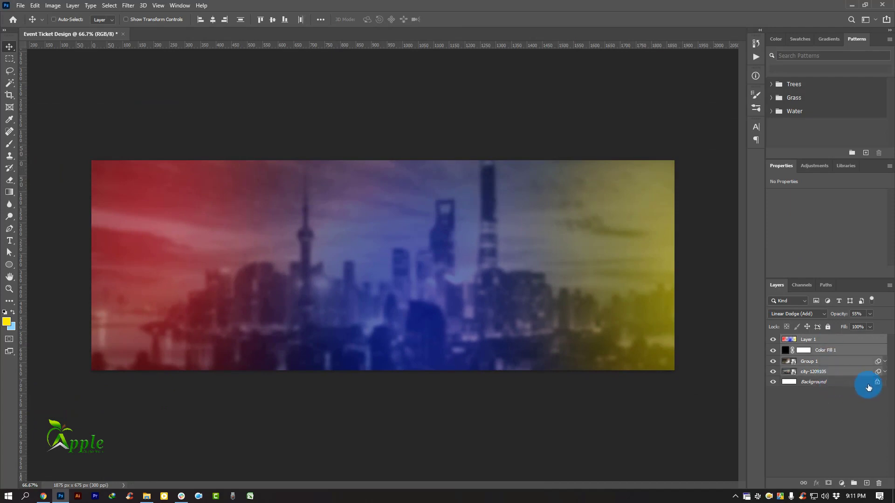
pyautogui.click(855, 484)
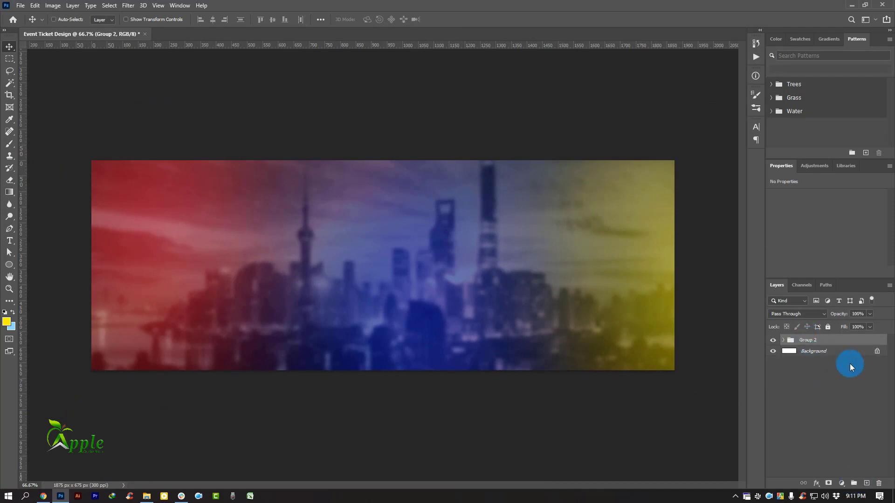
# Step: Unlock the white Background layer and convert it to a Smart Object
pyautogui.click(877, 353)
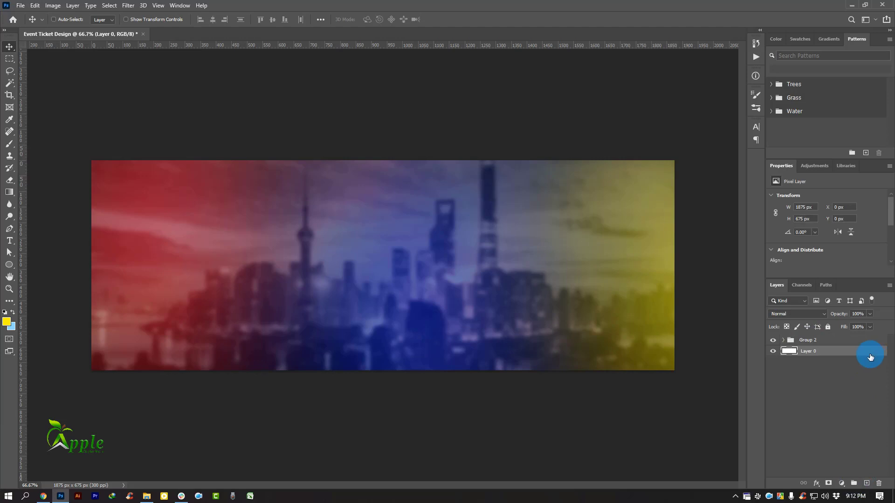
pyautogui.rightClick(841, 356)
pyautogui.click(753, 223)
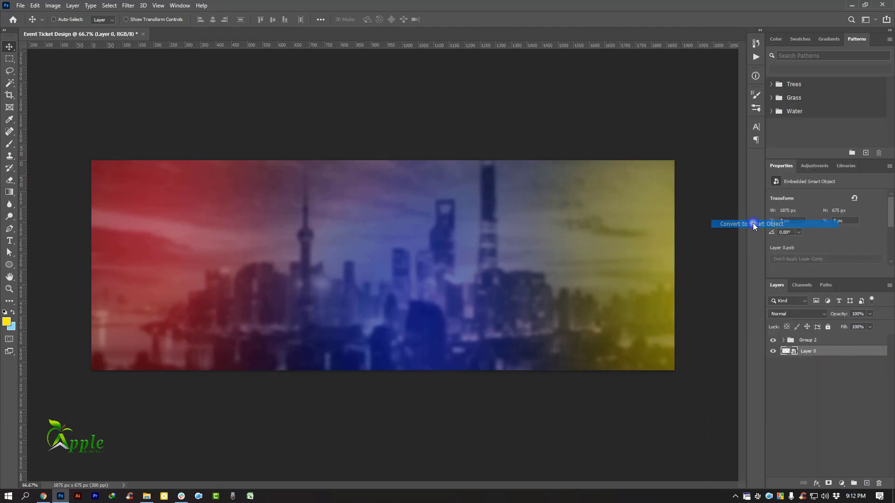
# Step: Move the white base layer to the bottom inside the new group and rename the group BG
pyautogui.click(783, 340)
pyautogui.click(837, 392)
pyautogui.moveTo(836, 396); pyautogui.dragTo(834, 385)
pyautogui.moveTo(795, 360); pyautogui.dragTo(796, 349)
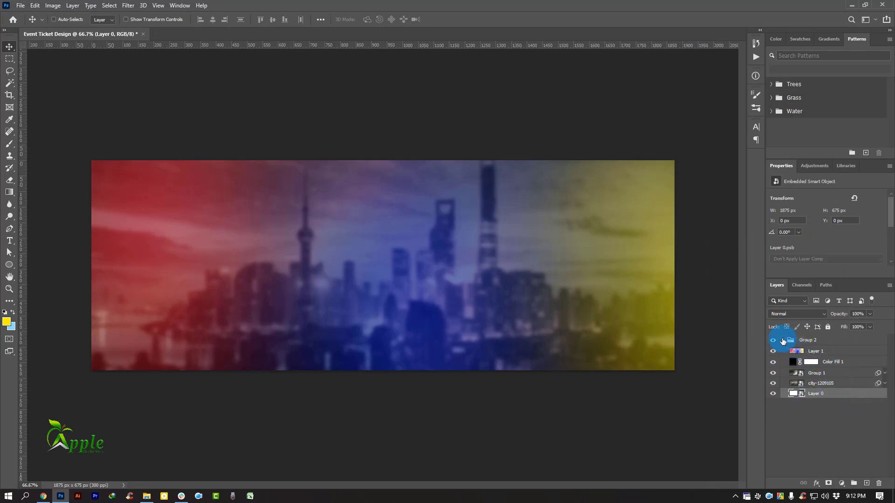
pyautogui.click(783, 341)
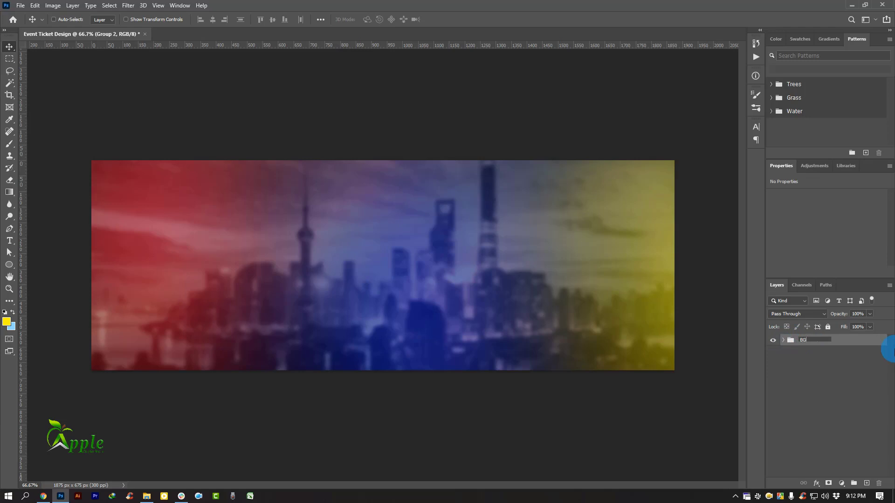
# Step: Save the document as Event Ticket Design.psd on the Desktop with Maximize Compatibility on
pyautogui.hotkey('ctrl', 'shift', 's')
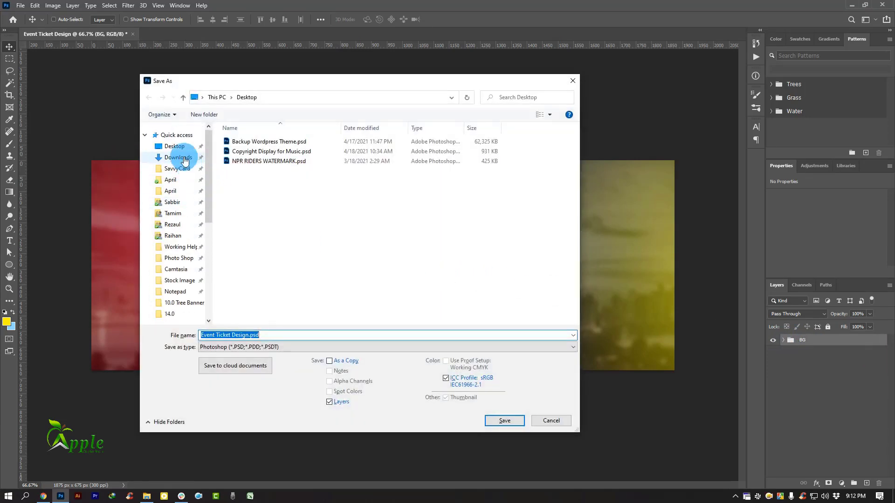
pyautogui.click(174, 148)
pyautogui.click(496, 421)
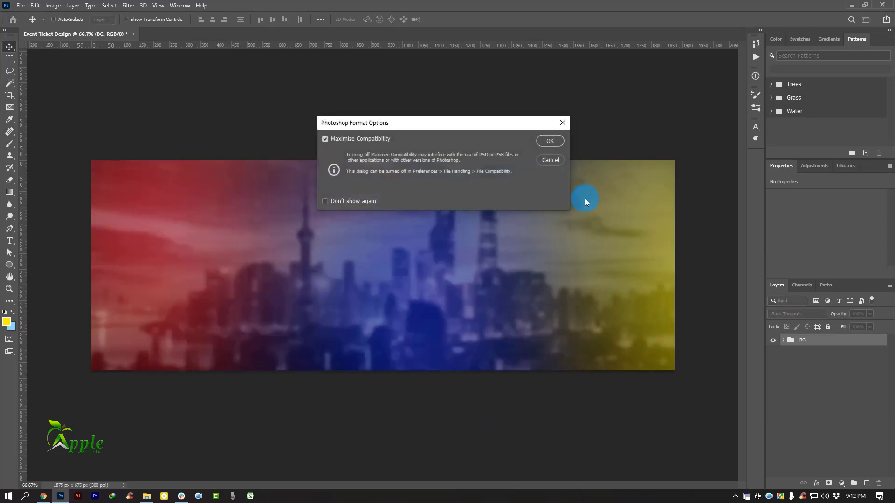
pyautogui.click(555, 142)
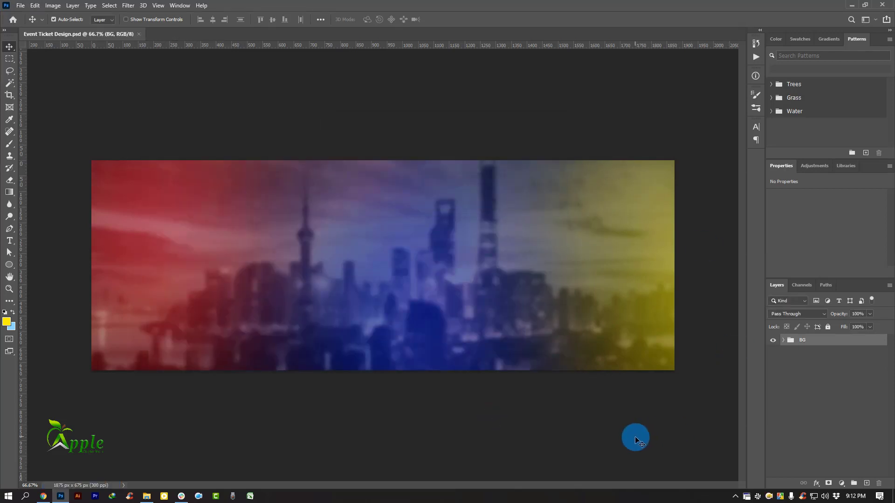
# Step: Add a new layer above BG and choose the Brush tool with Kyle's Supreme Spatter special effects brush at 284 px
pyautogui.hotkey('ctrl', 'shift', 'alt', 'n')
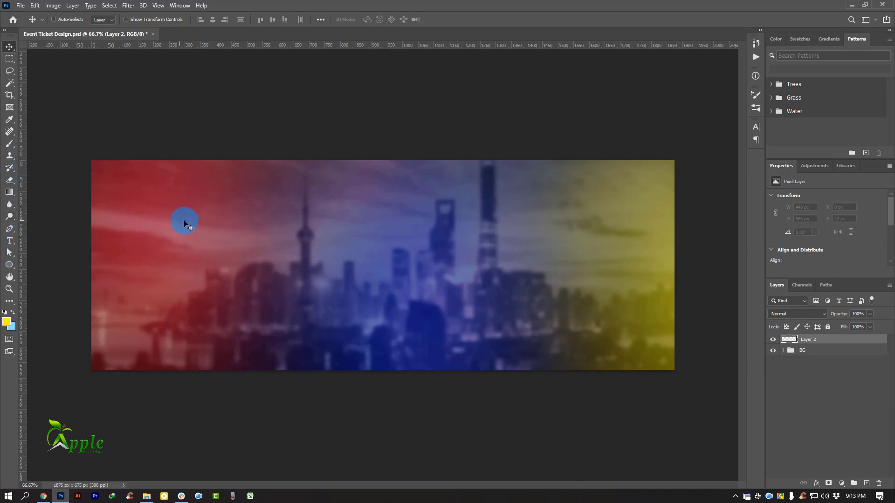
pyautogui.rightClick(9, 144)
pyautogui.click(40, 144)
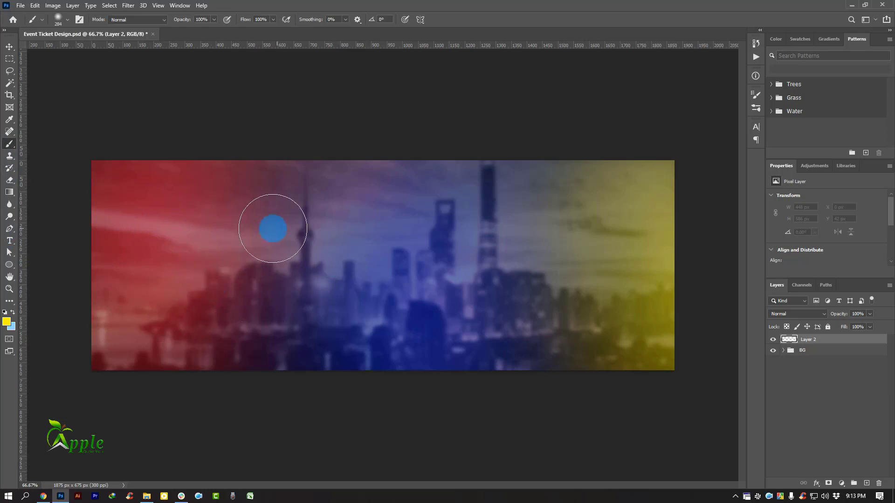
pyautogui.rightClick(248, 213)
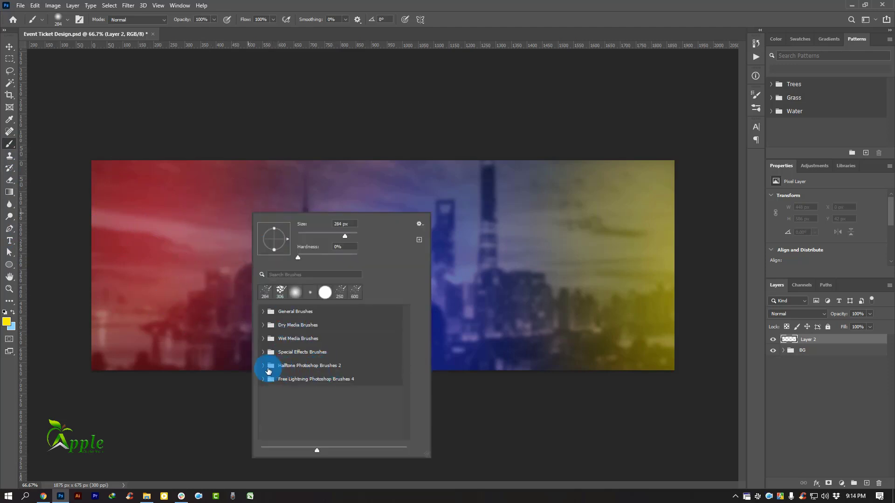
pyautogui.click(263, 352)
pyautogui.scroll(-3, 339, 370)
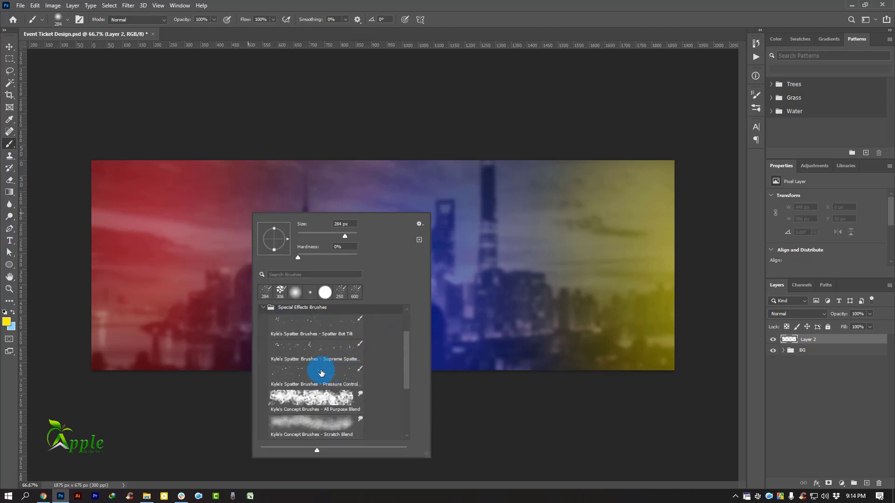
pyautogui.click(321, 373)
pyautogui.click(309, 353)
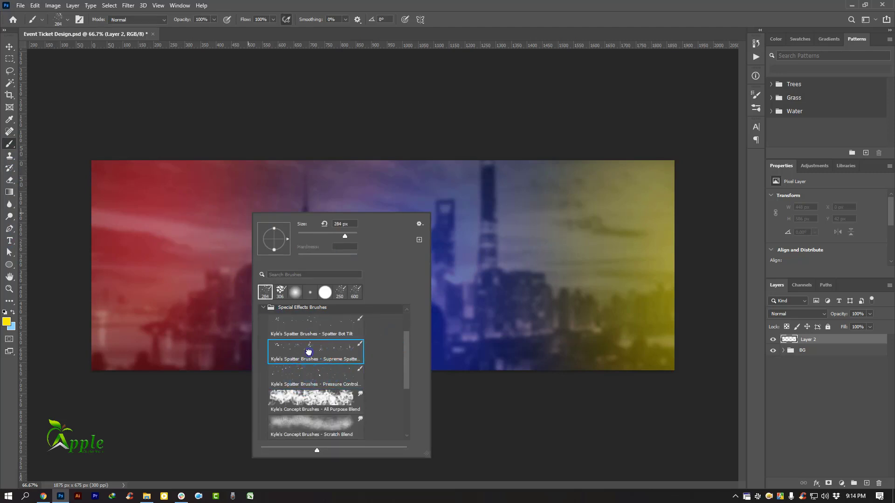
pyautogui.click(513, 41)
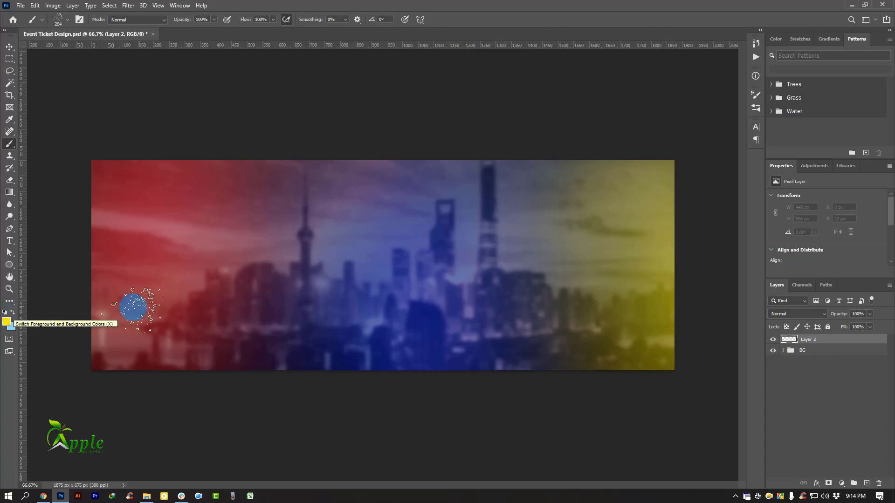
# Step: Paint loose yellow spatter over the red end of the ticket, then add a second layer and spatter more around it
pyautogui.click(171, 265)
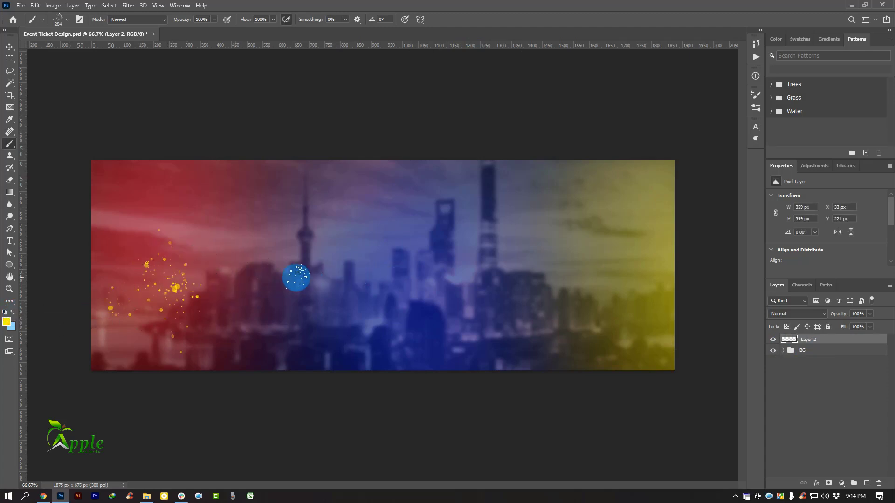
pyautogui.click(866, 483)
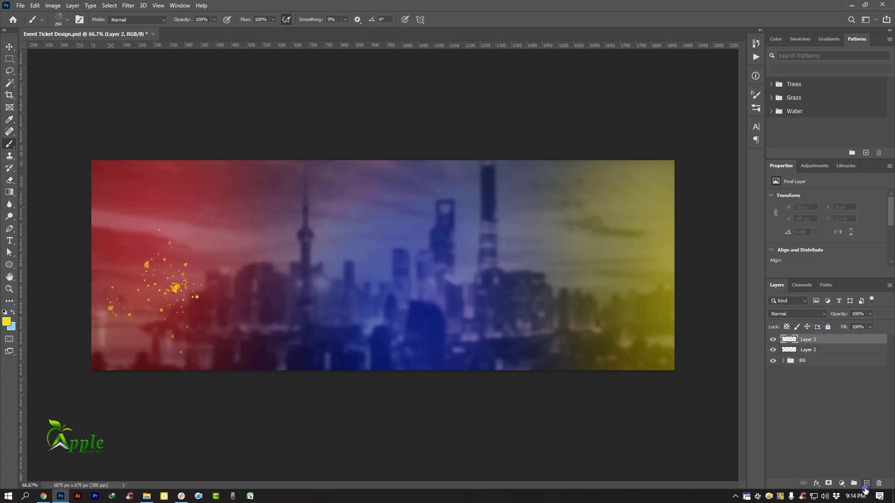
pyautogui.moveTo(174, 265)
pyautogui.mouseDown()
pyautogui.moveTo(182, 286)
pyautogui.moveTo(163, 310)
pyautogui.moveTo(151, 262)
pyautogui.moveTo(210, 293)
pyautogui.mouseUp()
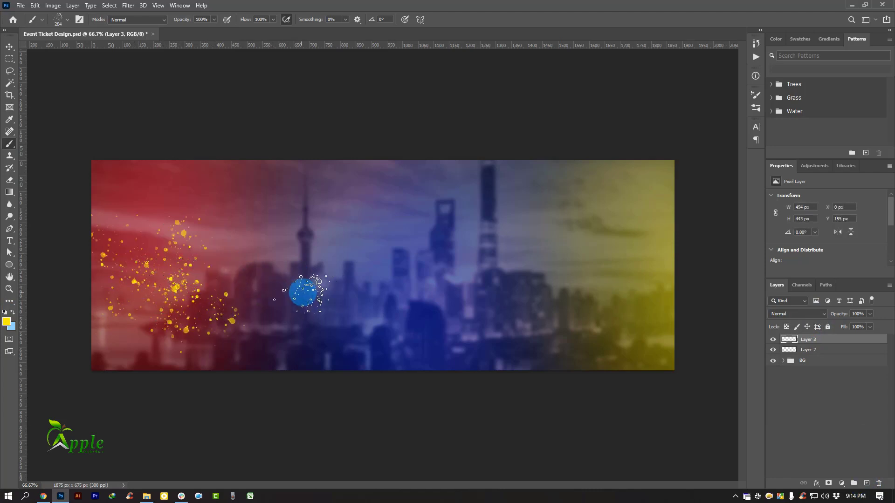
# Step: Shift the second spatter layer right and up to about X 60 px, Y 131 px
pyautogui.click(9, 46)
pyautogui.moveTo(184, 233)
pyautogui.mouseDown()
pyautogui.moveTo(200, 234)
pyautogui.moveTo(199, 226)
pyautogui.mouseUp()
pyautogui.click(62, 270)
# Step: Paint a dense, roughly round yellow splash in the middle of the spatter with the spatter brush at 125 to 150 px
pyautogui.click(9, 144)
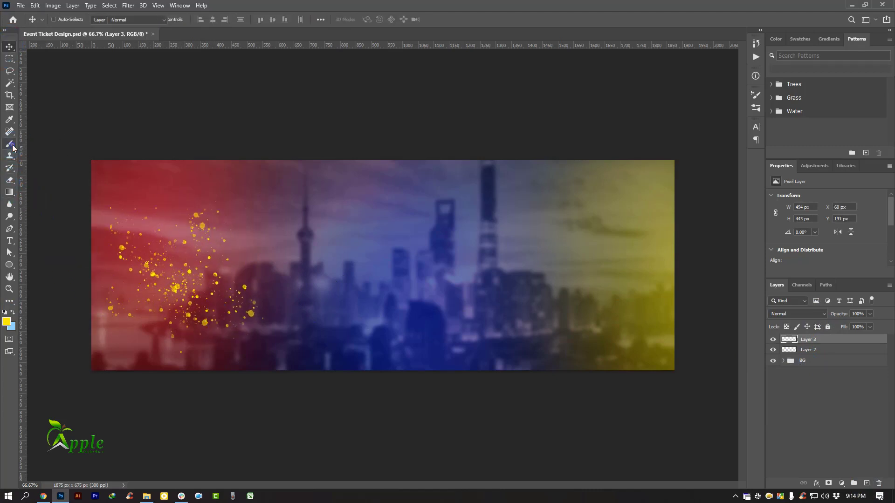
pyautogui.click(183, 266)
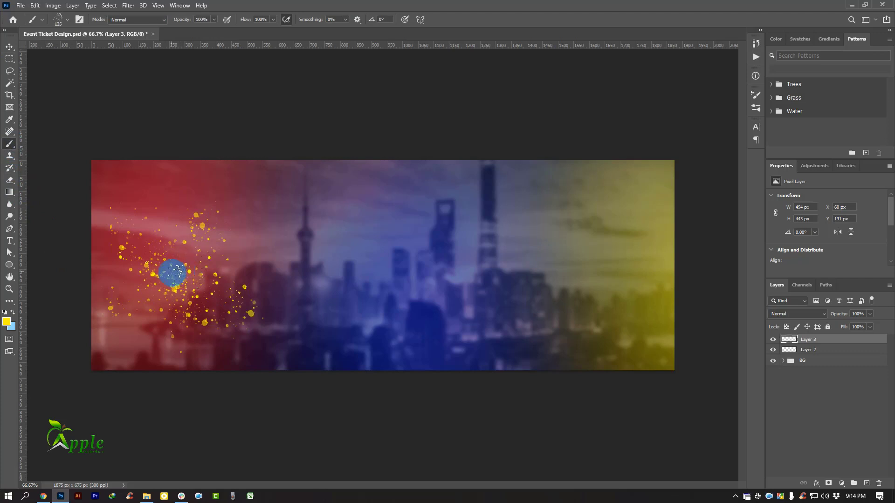
pyautogui.moveTo(179, 274)
pyautogui.mouseDown()
pyautogui.moveTo(164, 266)
pyautogui.moveTo(168, 276)
pyautogui.moveTo(187, 258)
pyautogui.mouseUp()
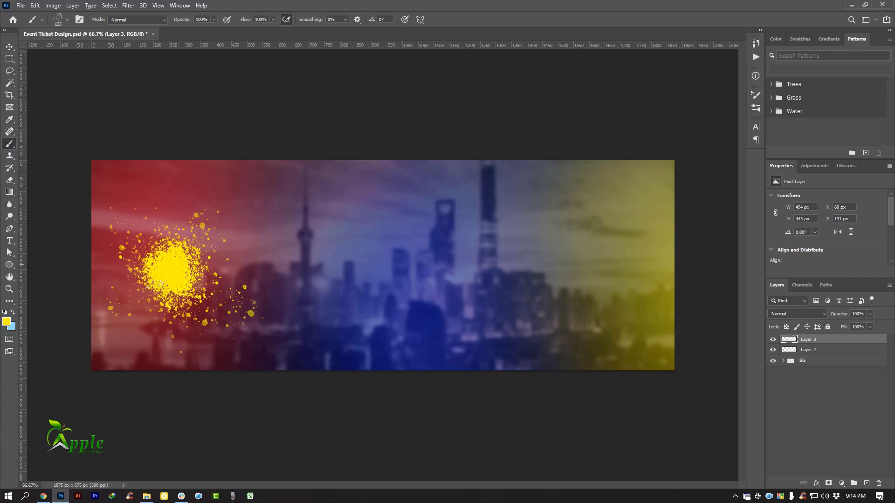
pyautogui.moveTo(160, 285)
pyautogui.mouseDown()
pyautogui.moveTo(182, 282)
pyautogui.moveTo(191, 257)
pyautogui.moveTo(177, 280)
pyautogui.moveTo(199, 267)
pyautogui.moveTo(173, 265)
pyautogui.moveTo(182, 255)
pyautogui.moveTo(194, 265)
pyautogui.moveTo(192, 285)
pyautogui.moveTo(152, 278)
pyautogui.moveTo(170, 258)
pyautogui.moveTo(189, 278)
pyautogui.moveTo(203, 257)
pyautogui.moveTo(194, 283)
pyautogui.moveTo(195, 254)
pyautogui.mouseUp()
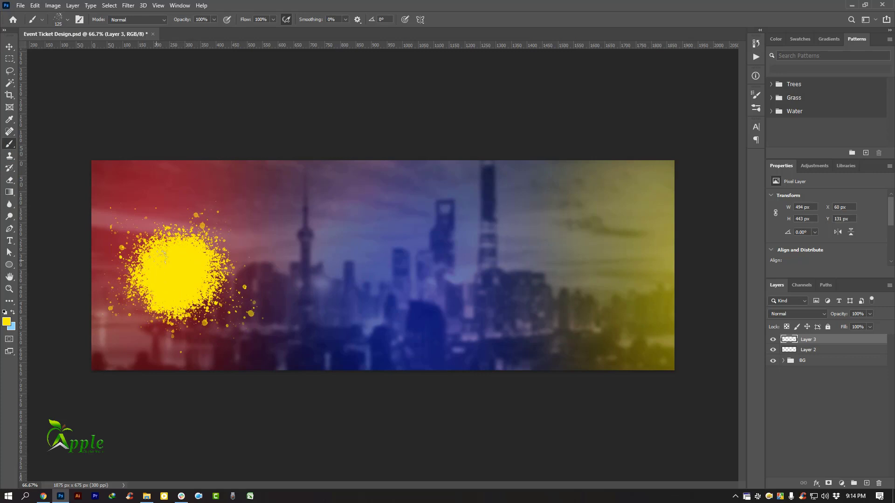
pyautogui.moveTo(170, 300); pyautogui.dragTo(202, 288)
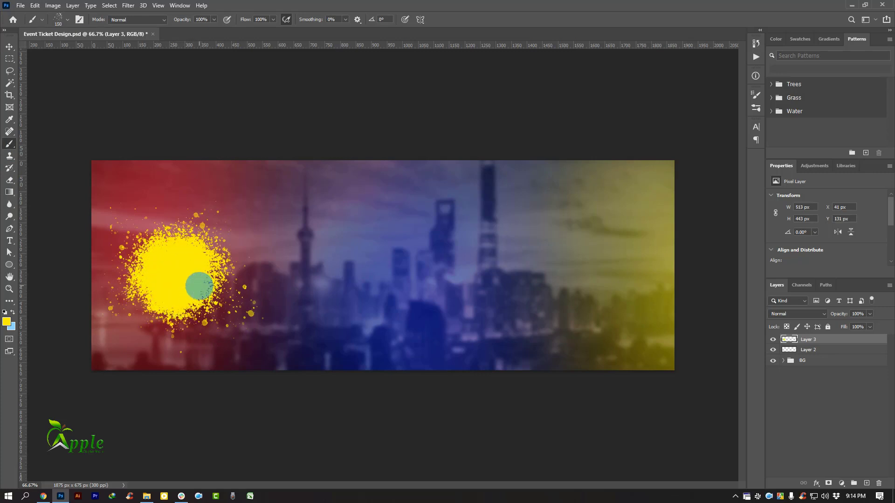
# Step: On a new layer, dab extra yellow droplets around the splash's edges with the spatter brush enlarged to 300 px
pyautogui.press(']')
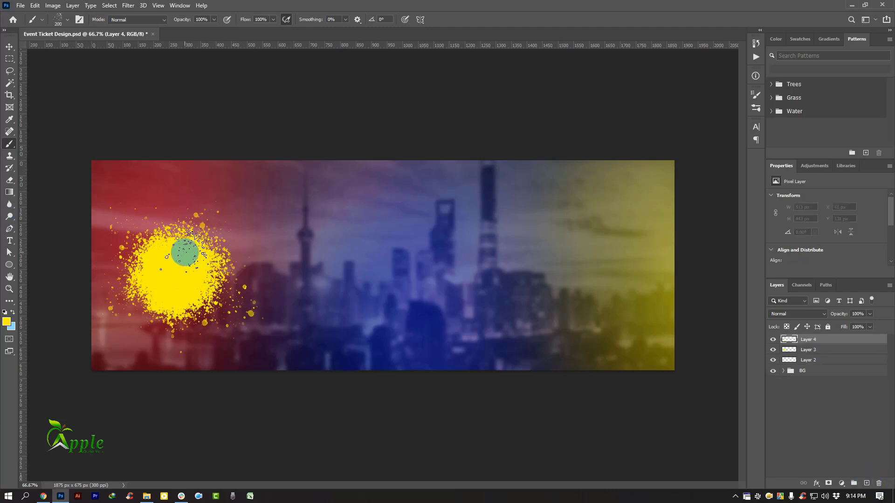
pyautogui.press(']')
pyautogui.press(']')
pyautogui.press(']')
pyautogui.press(']')
pyautogui.press(']')
pyautogui.click(161, 245)
pyautogui.click(149, 225)
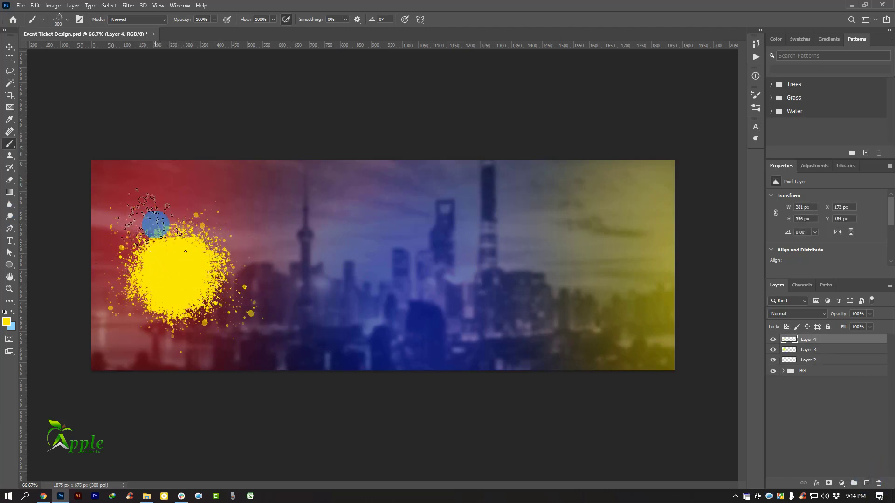
pyautogui.click(150, 314)
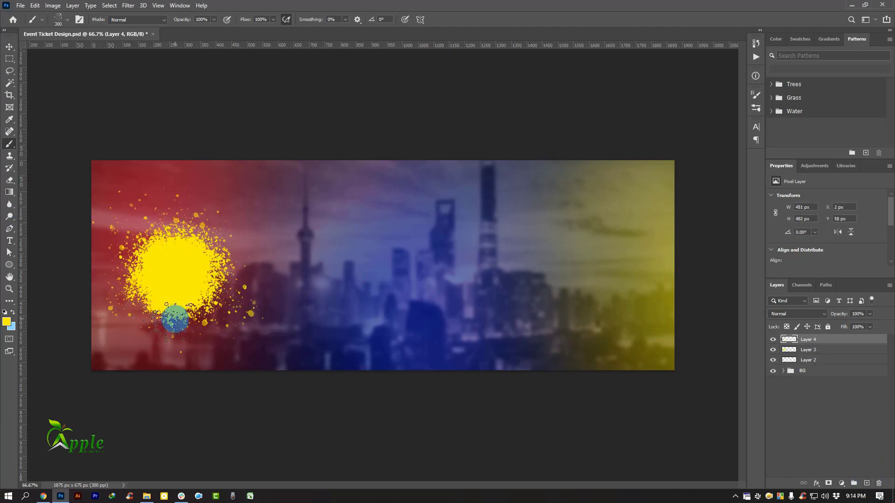
# Step: Merge the three yellow spatter layers (Layer 2, Layer 3 and Layer 4) into a single layer
pyautogui.click(9, 46)
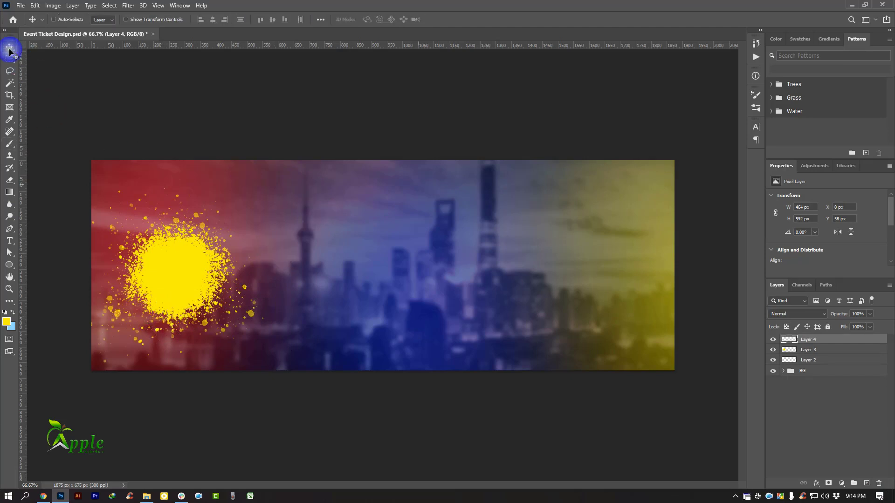
pyautogui.keyDown('shift'); pyautogui.click(811, 349); pyautogui.keyUp('shift')
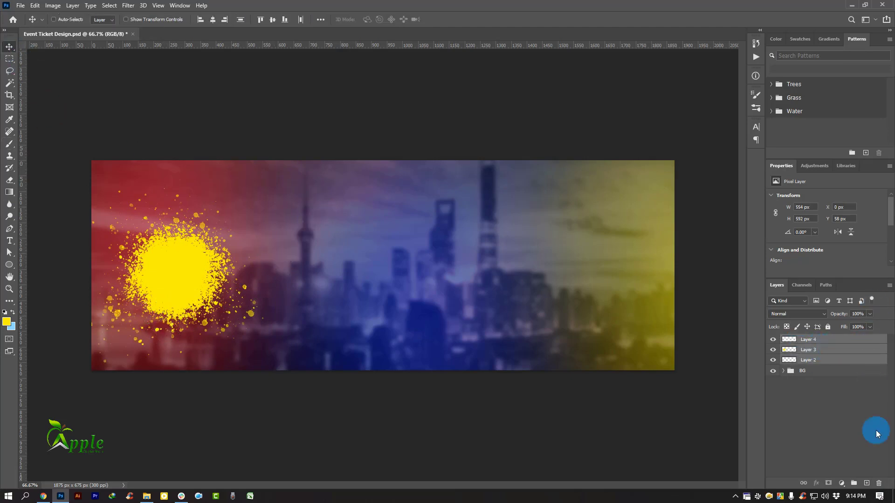
pyautogui.rightClick(818, 344)
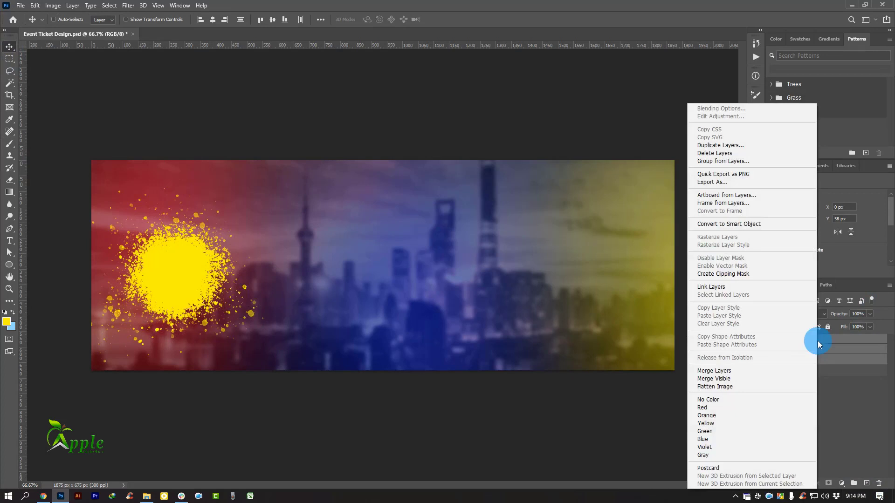
pyautogui.click(715, 371)
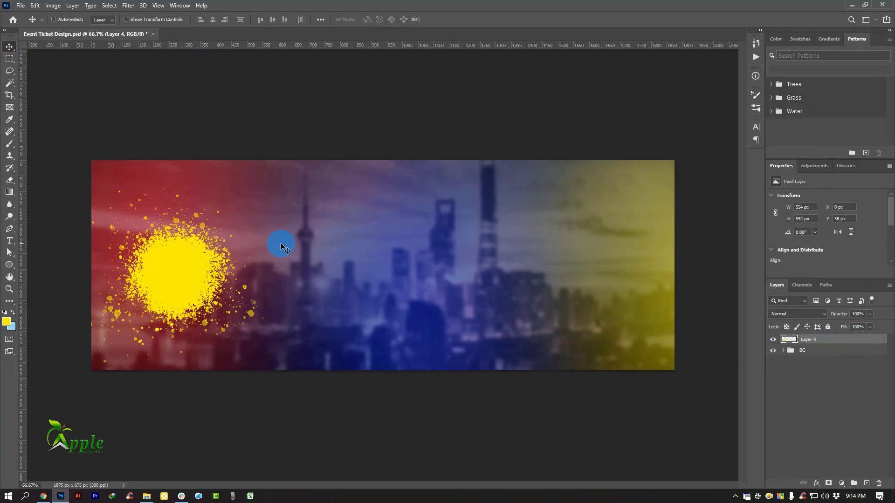
# Step: Rotate the merged splash roughly a quarter turn clockwise and position it at about X 10 px, Y 58 px
pyautogui.moveTo(190, 252)
pyautogui.mouseDown()
pyautogui.moveTo(215, 243)
pyautogui.moveTo(189, 246)
pyautogui.mouseUp()
pyautogui.moveTo(185, 247); pyautogui.dragTo(181, 239)
pyautogui.click(35, 5)
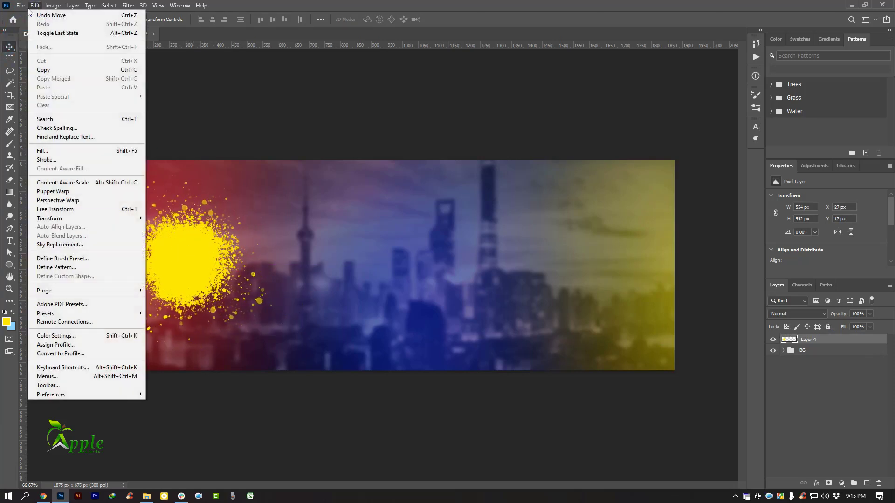
pyautogui.click(71, 209)
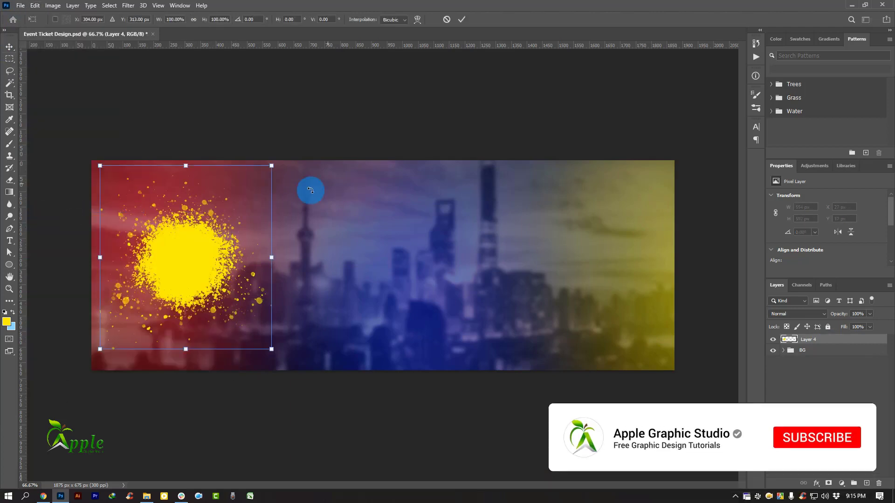
pyautogui.moveTo(310, 190); pyautogui.dragTo(254, 366)
pyautogui.moveTo(204, 265); pyautogui.dragTo(210, 276)
pyautogui.click(459, 21)
pyautogui.press('Right')
pyautogui.press('Right')
pyautogui.press('Right')
pyautogui.press('Right')
pyautogui.press('Right')
pyautogui.press('Right')
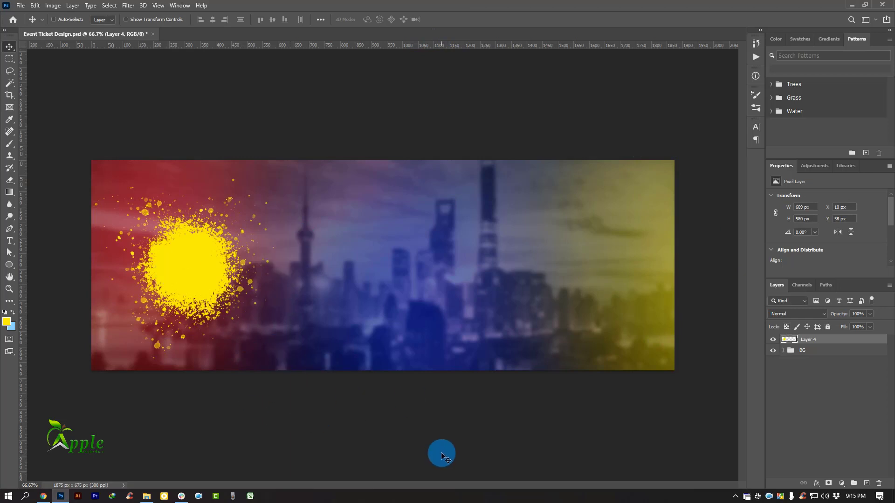
# Step: Place Avril_Lavigne,_Singer.jpg from the Models > Party folder over the ticket's red end, at about X −135 px, Y 58 px
pyautogui.click(147, 497)
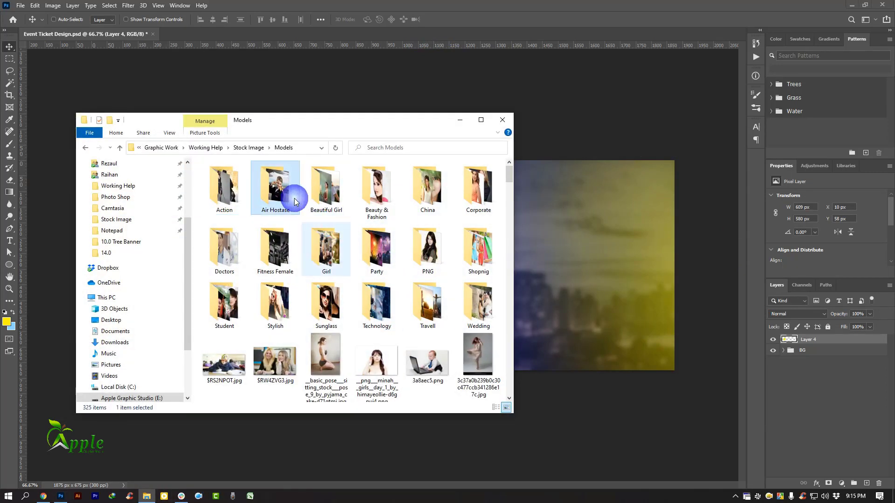
pyautogui.doubleClick(392, 262)
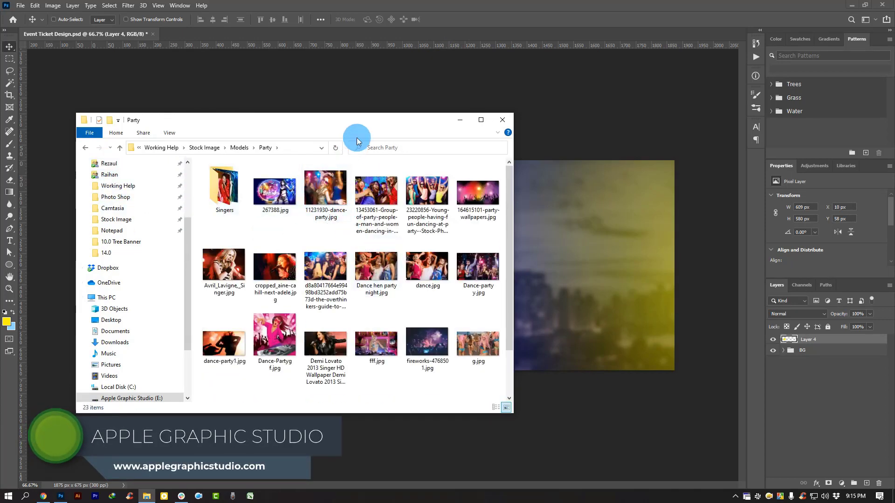
pyautogui.moveTo(357, 138); pyautogui.dragTo(523, 140)
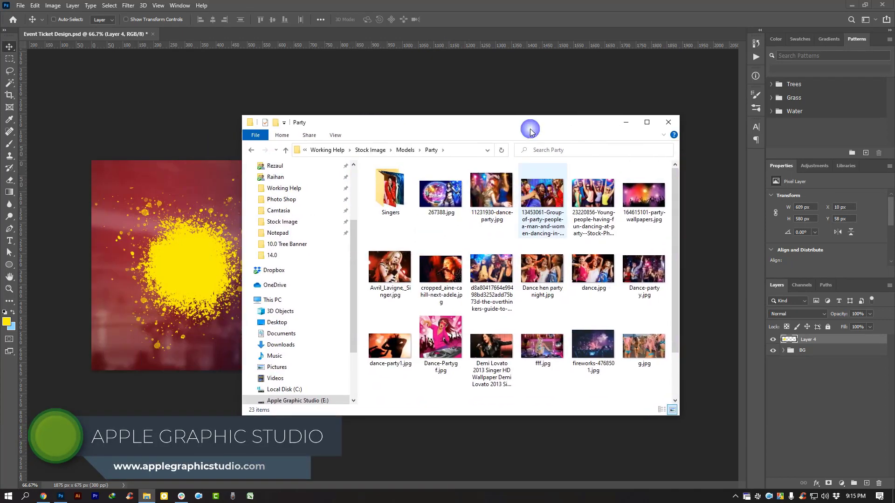
pyautogui.click(499, 209)
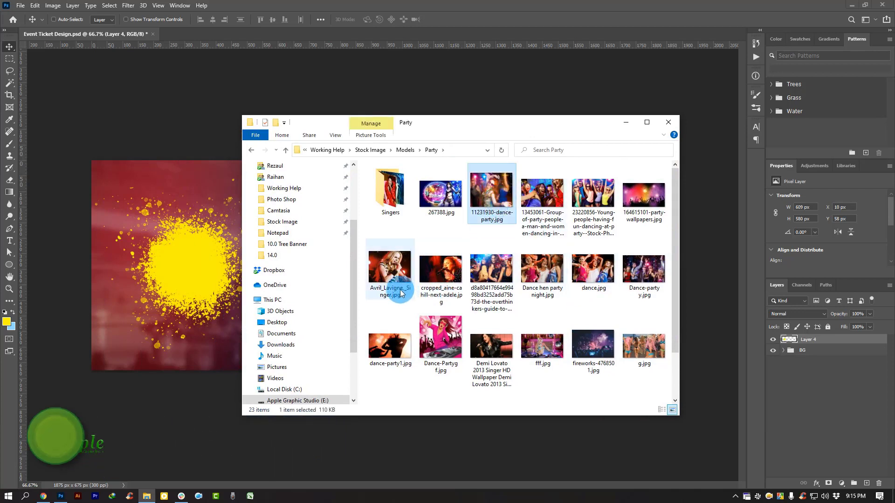
pyautogui.moveTo(392, 295); pyautogui.dragTo(161, 283)
pyautogui.moveTo(460, 244); pyautogui.dragTo(281, 260)
pyautogui.click(447, 21)
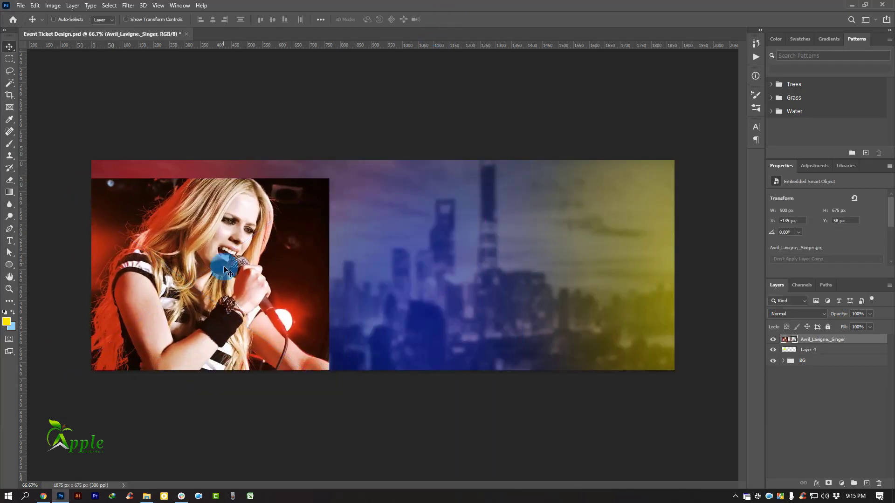
# Step: Hide and reshow the singer photo to compare it with the splash, and clip the photo to the splash layer with a clipping mask
pyautogui.click(773, 339)
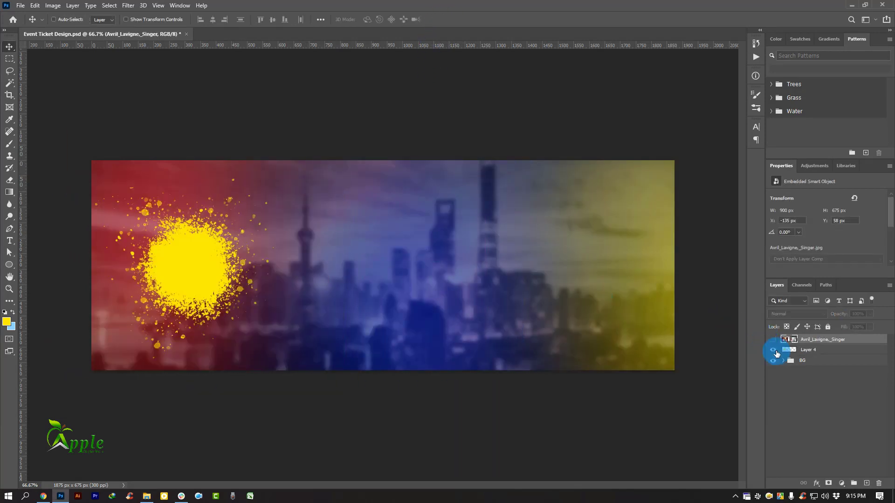
pyautogui.click(816, 354)
pyautogui.click(818, 343)
pyautogui.click(773, 340)
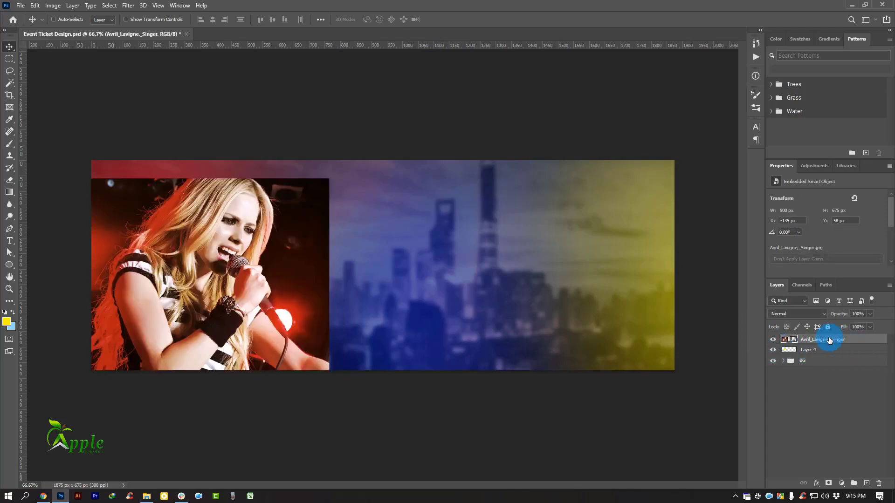
pyautogui.click(806, 351)
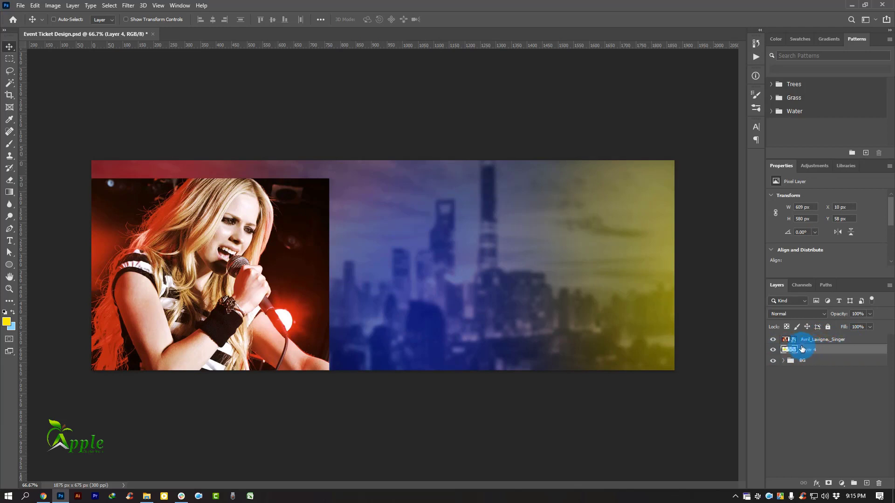
pyautogui.click(817, 340)
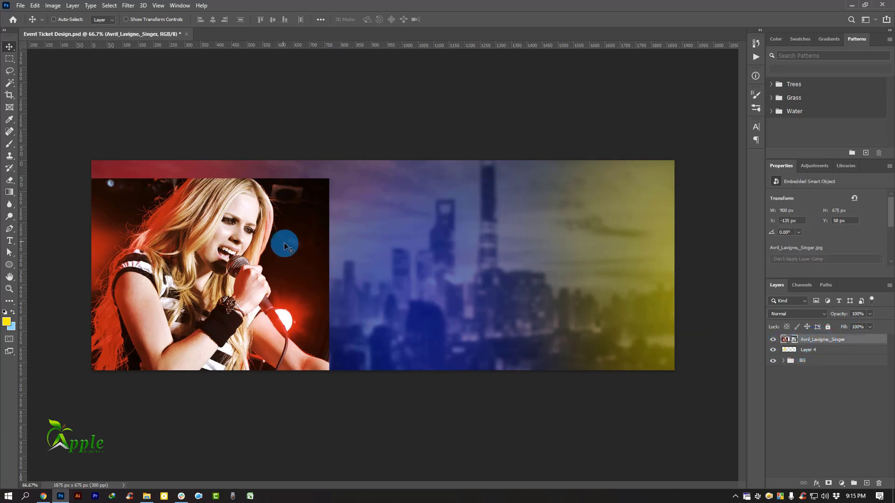
pyautogui.rightClick(817, 341)
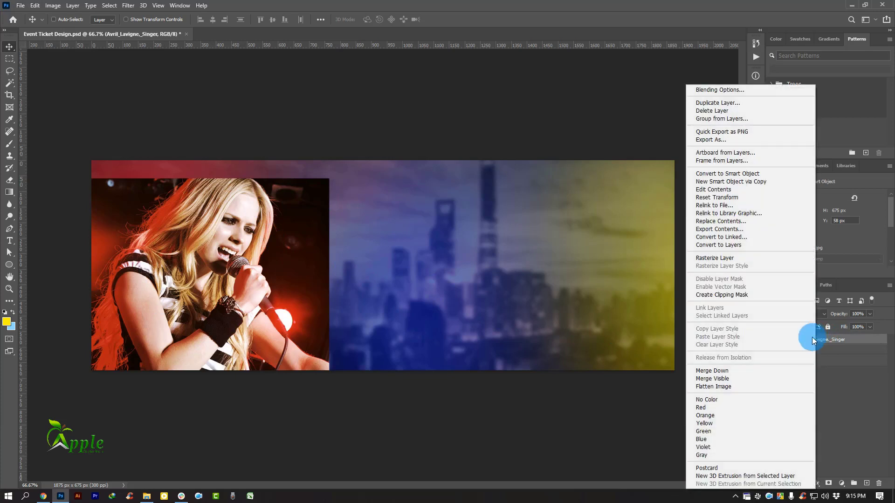
pyautogui.click(727, 295)
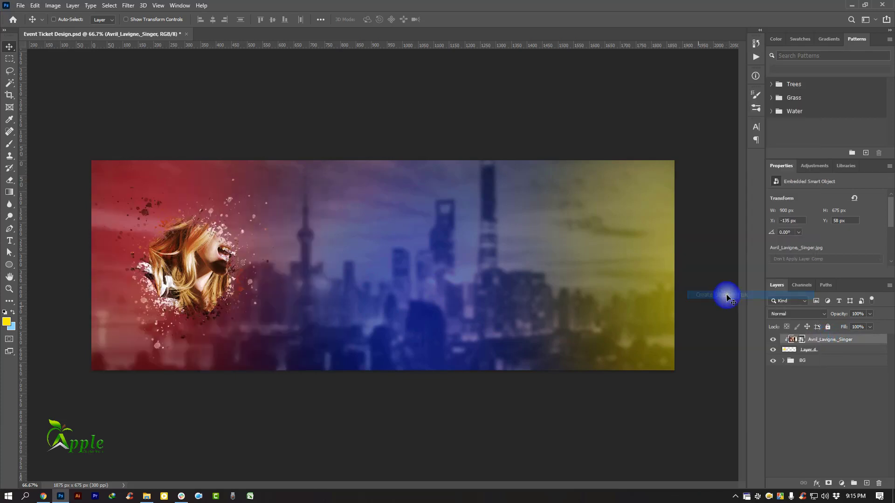
# Step: Enlarge the clipped singer photo to about 18.1% and shift it so her face fills the splash, at about X −436 px, Y 112 px
pyautogui.moveTo(180, 240); pyautogui.dragTo(153, 269)
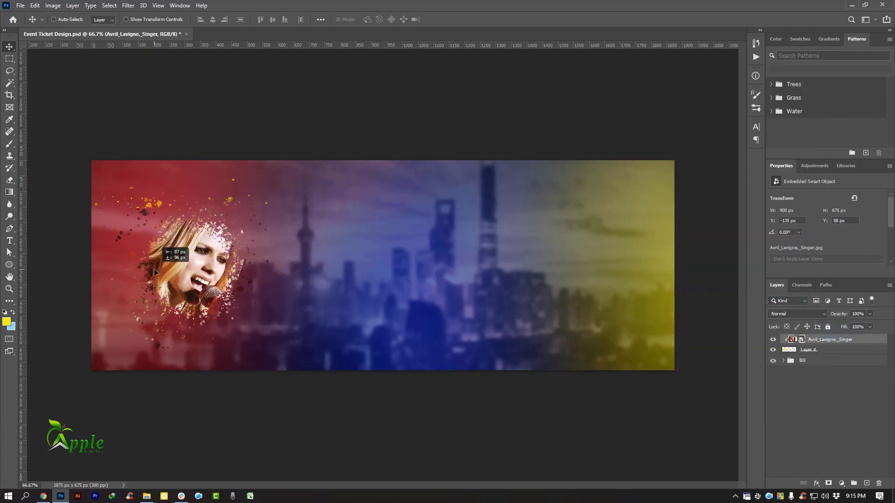
pyautogui.click(36, 8)
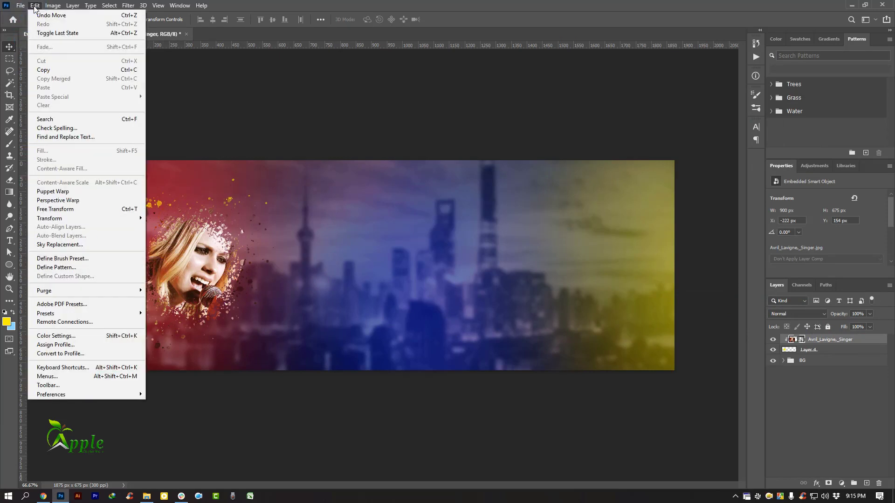
pyautogui.click(74, 209)
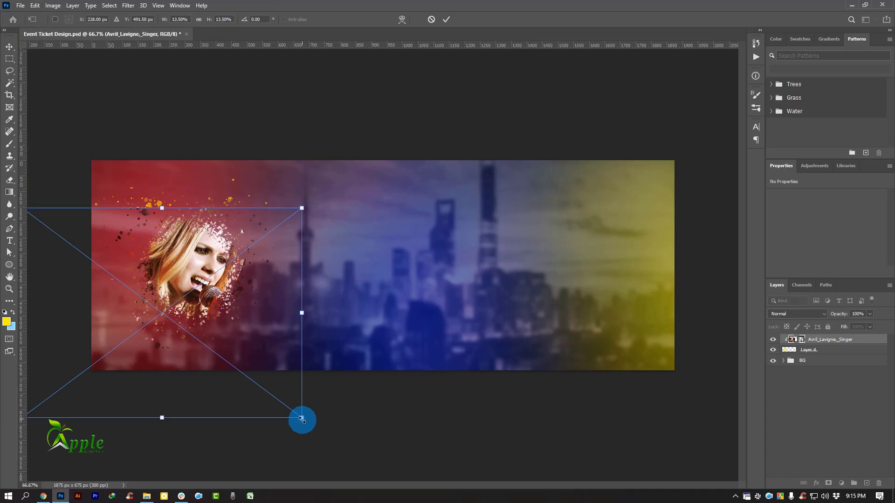
pyautogui.moveTo(302, 419); pyautogui.dragTo(351, 448)
pyautogui.moveTo(284, 271); pyautogui.dragTo(264, 292)
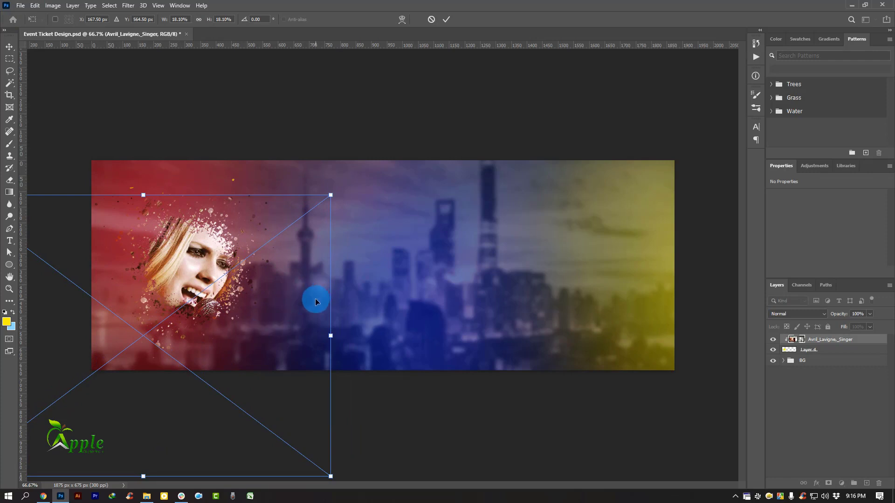
pyautogui.hotkey('ctrl', '-')
pyautogui.hotkey('ctrl', '-')
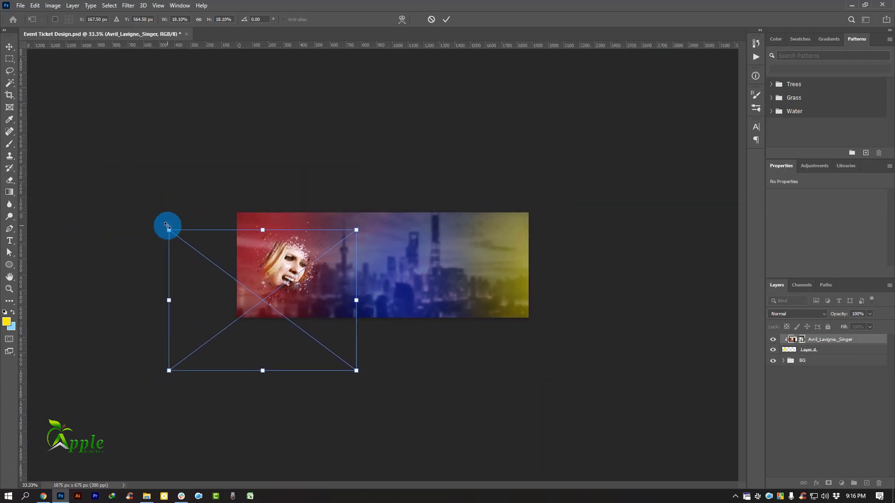
pyautogui.click(446, 19)
# Step: Scale the splash layer up to about 151% and centre it at about X 312 px, Y 375.5 px
pyautogui.click(819, 351)
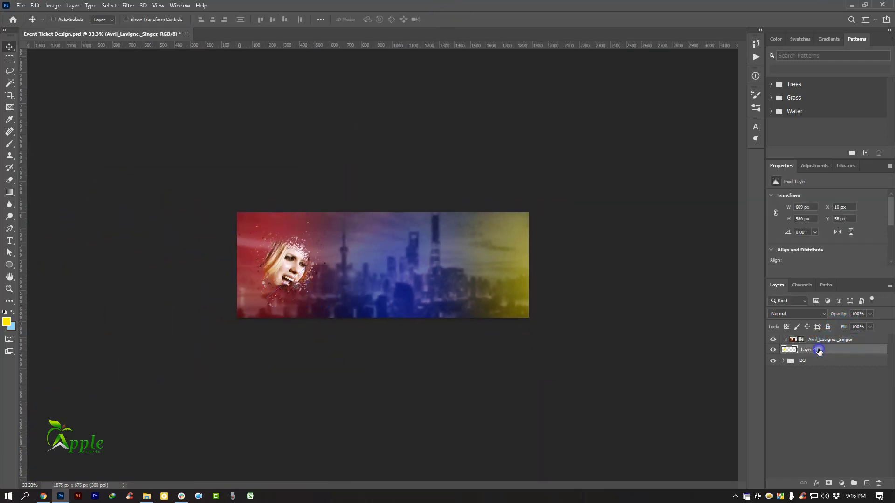
pyautogui.click(35, 5)
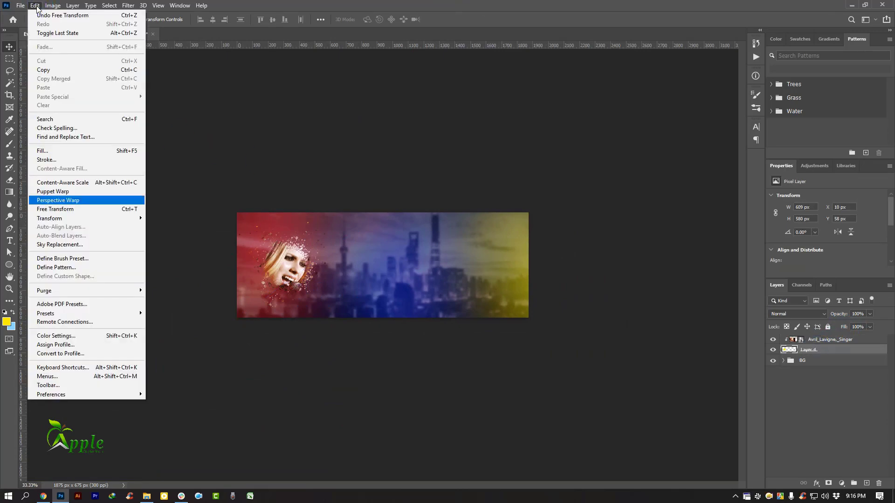
pyautogui.click(64, 208)
pyautogui.hotkey('ctrl', '+')
pyautogui.hotkey('ctrl', '+')
pyautogui.moveTo(275, 340); pyautogui.dragTo(351, 385)
pyautogui.moveTo(262, 248); pyautogui.dragTo(261, 255)
pyautogui.click(447, 22)
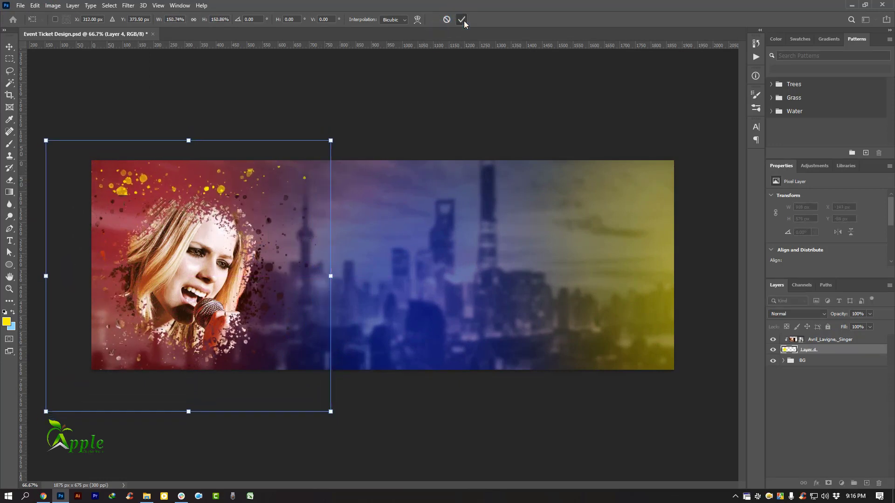
pyautogui.click(463, 21)
# Step: Scale the clipped singer photo down to about 14.5% and centre it at about X 257.5 px, Y 525.5 px
pyautogui.click(830, 339)
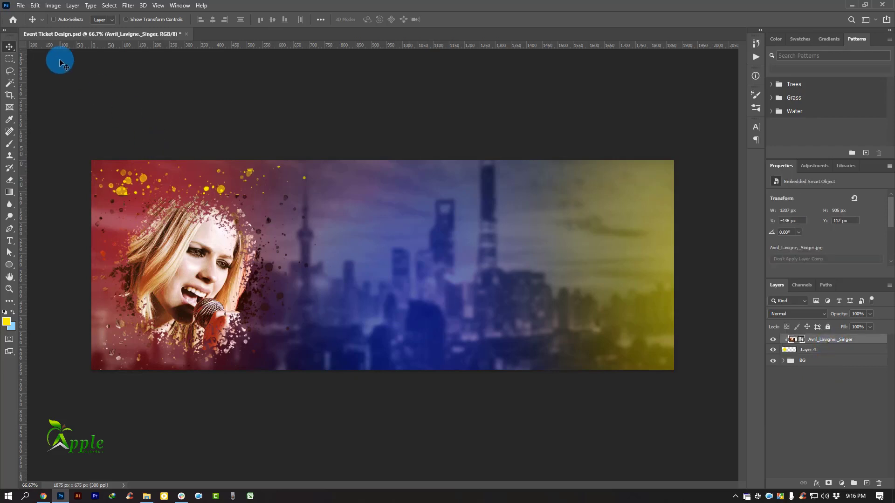
pyautogui.click(37, 5)
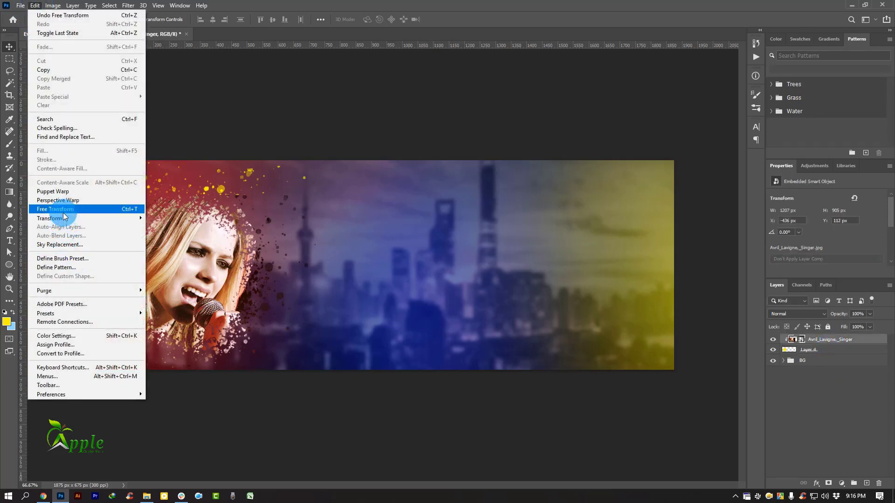
pyautogui.click(63, 209)
pyautogui.moveTo(235, 384); pyautogui.dragTo(248, 365)
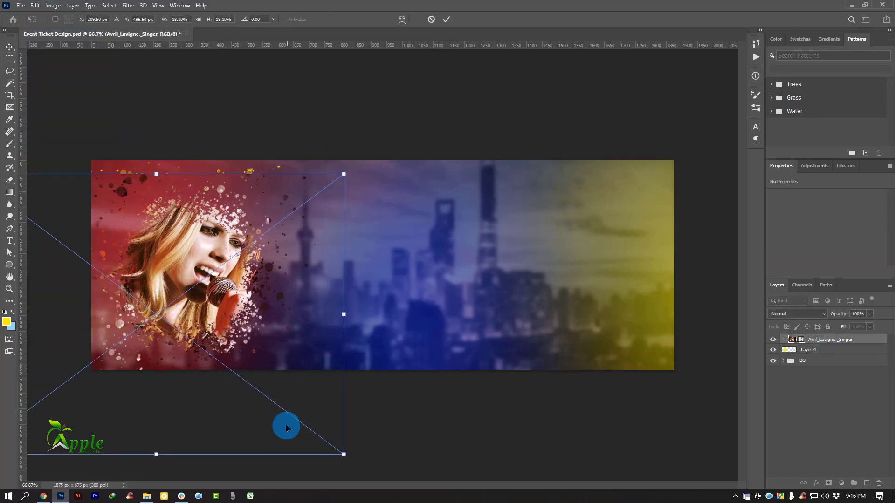
pyautogui.hotkey('ctrl', '-')
pyautogui.hotkey('ctrl', '-')
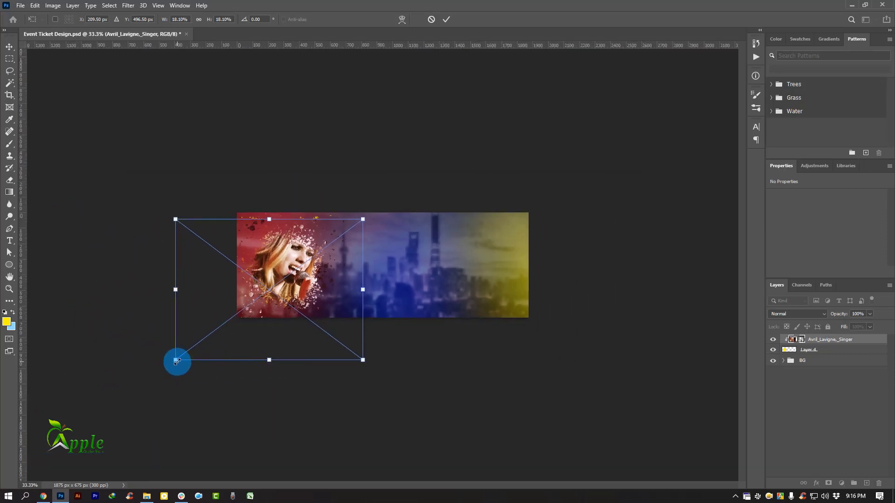
pyautogui.moveTo(176, 362); pyautogui.dragTo(210, 331)
pyautogui.moveTo(307, 280); pyautogui.dragTo(297, 298)
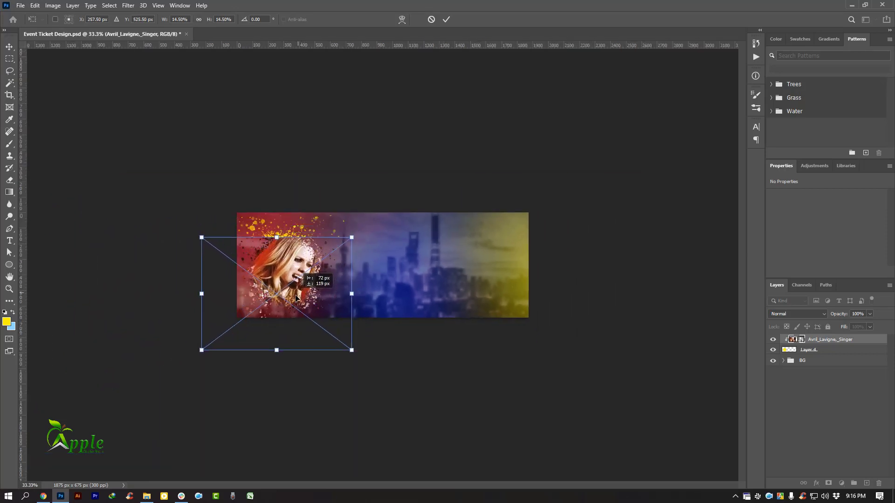
pyautogui.hotkey('ctrl', '+')
pyautogui.hotkey('ctrl', '+')
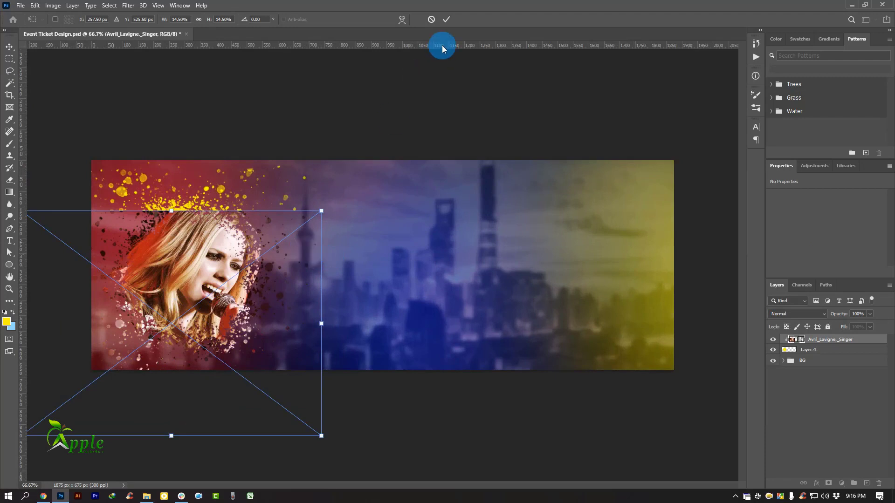
pyautogui.click(447, 19)
# Step: Nudge the clipped singer photo left to about X −238 px
pyautogui.press('Left')
pyautogui.press('Left')
pyautogui.press('Left')
pyautogui.press('Left')
pyautogui.press('Left')
pyautogui.press('Left')
pyautogui.press('Left')
pyautogui.press('Left')
pyautogui.press('Left')
pyautogui.press('Left')
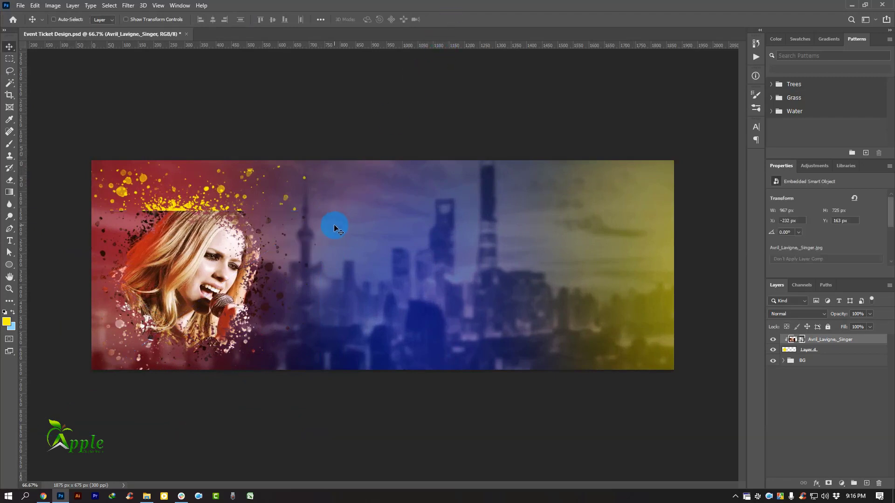
# Step: Add a layer mask to the clipped singer photo
pyautogui.keyDown('ctrl'); pyautogui.click(166, 225); pyautogui.keyUp('ctrl')
pyautogui.moveTo(289, 257); pyautogui.dragTo(342, 247)
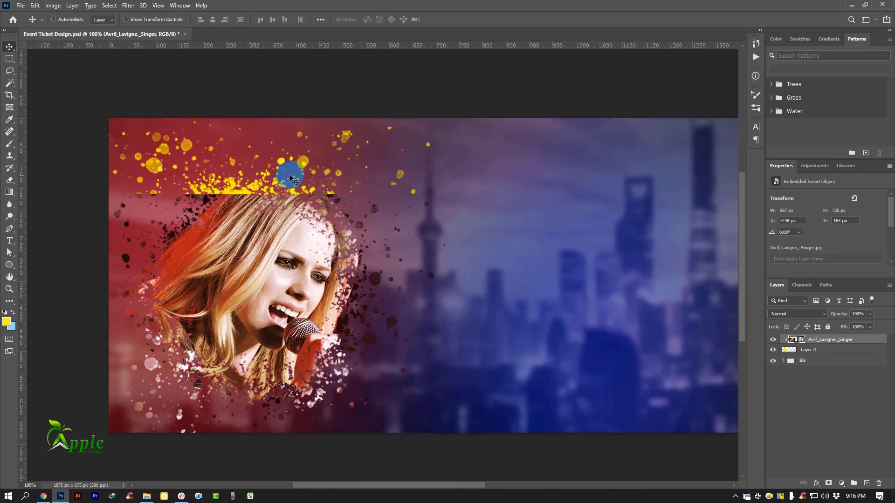
pyautogui.moveTo(326, 212); pyautogui.dragTo(373, 240)
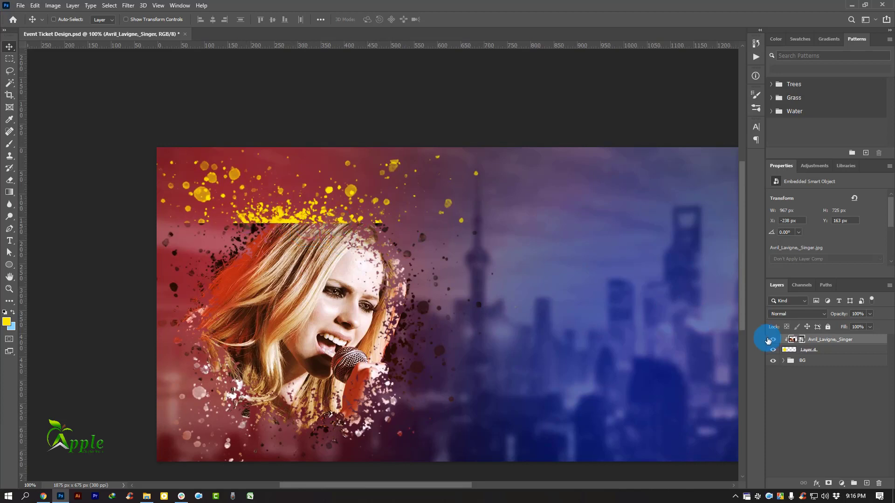
pyautogui.click(828, 483)
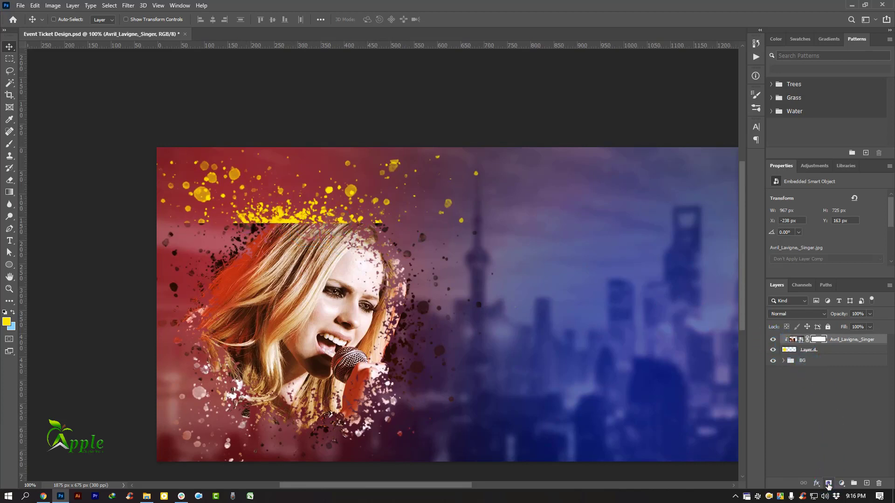
# Step: Choose the Soft Round brush from the General Brushes, at 300 px and 0% hardness
pyautogui.click(10, 143)
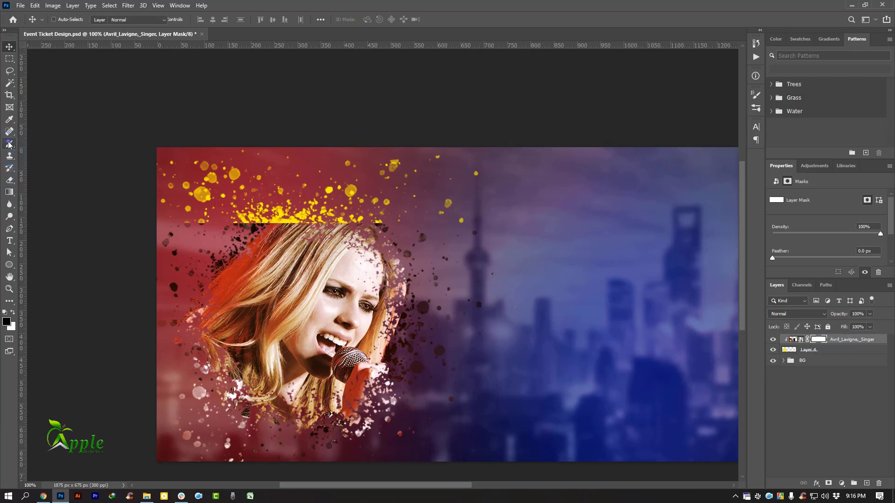
pyautogui.rightClick(282, 208)
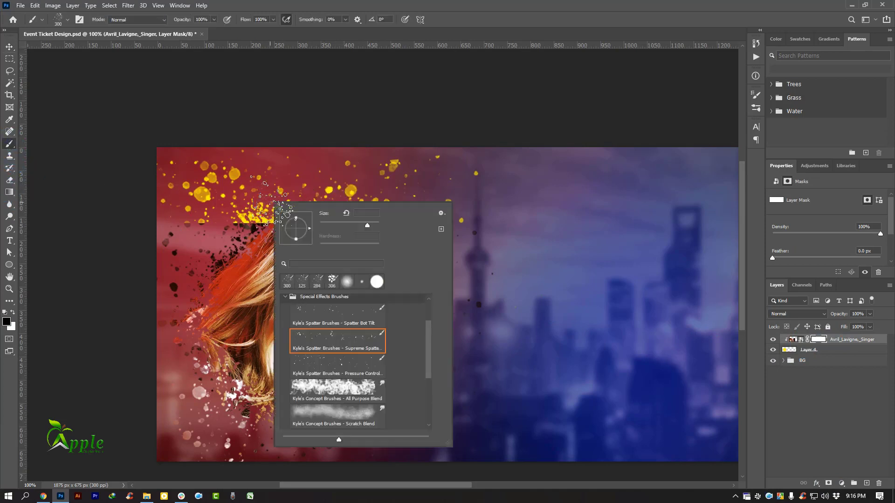
pyautogui.scroll(1, 312, 310)
pyautogui.click(288, 328)
pyautogui.scroll(1, 294, 313)
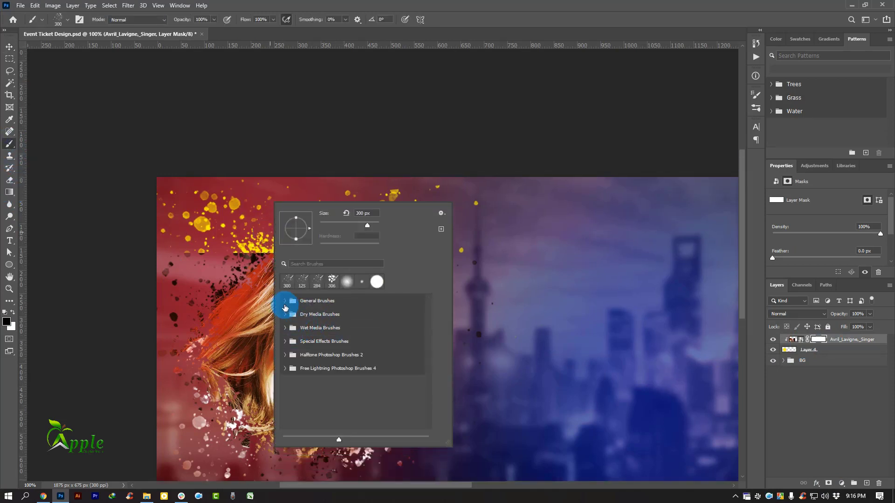
pyautogui.click(293, 304)
pyautogui.click(326, 317)
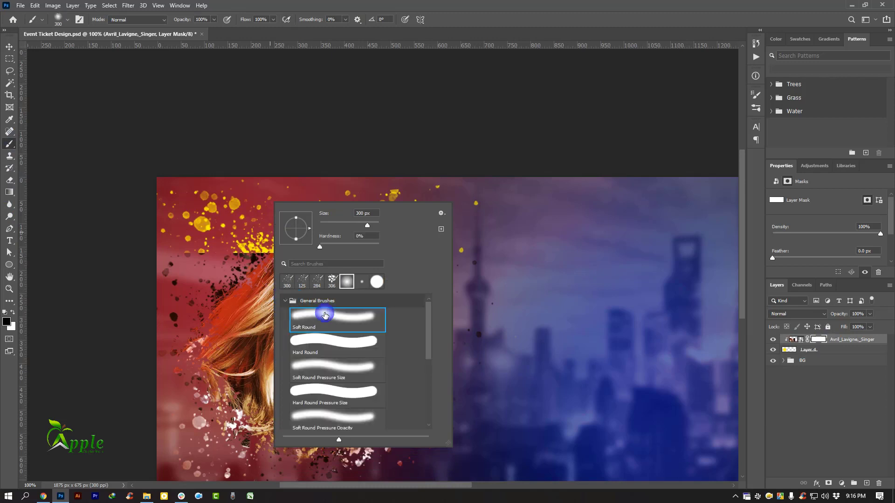
# Step: Paint black on the singer photo's mask with a brush of about 150 px to soften the straight upper edge above her head
pyautogui.click(11, 48)
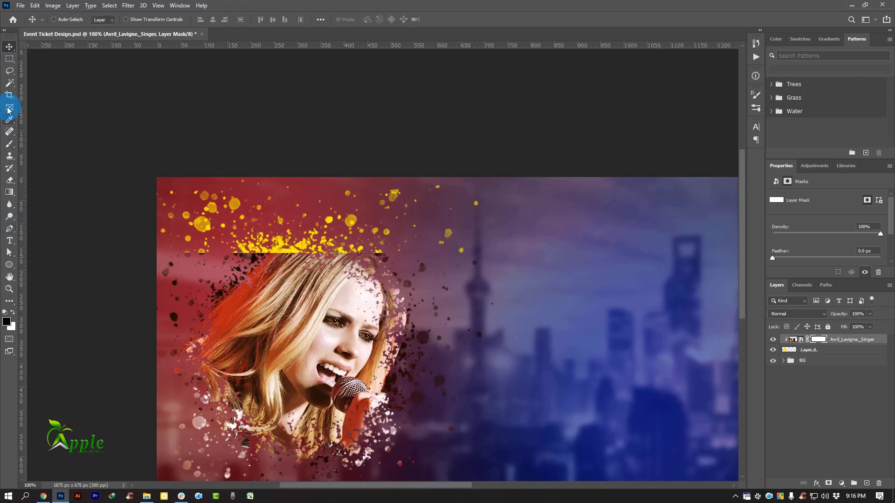
pyautogui.click(9, 144)
pyautogui.click(47, 145)
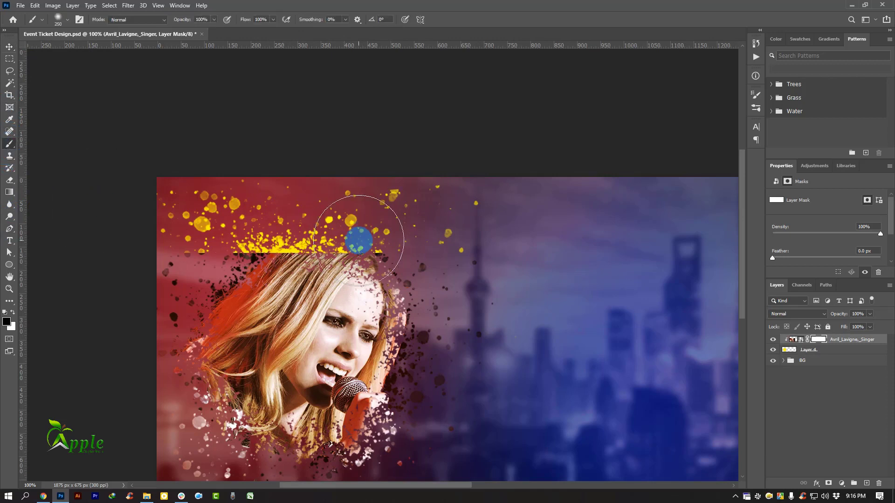
pyautogui.press('[')
pyautogui.press('[')
pyautogui.press('[')
pyautogui.press('[')
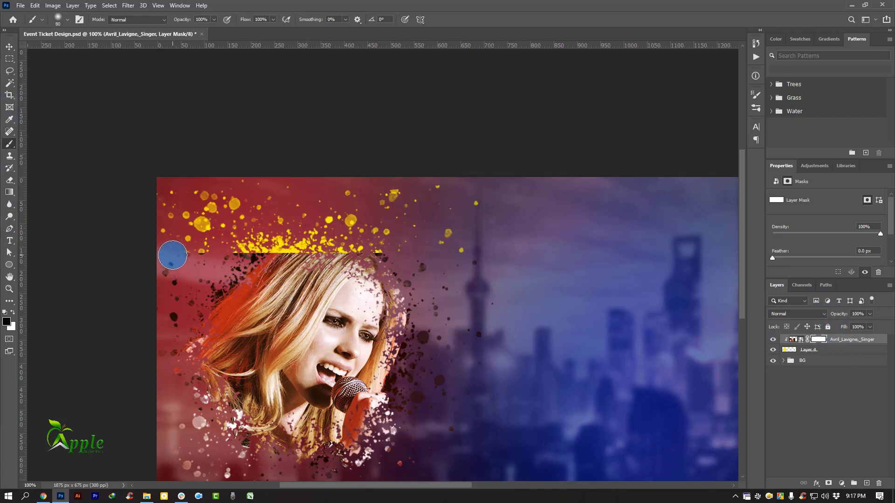
pyautogui.press(']')
pyautogui.press(']')
pyautogui.moveTo(178, 247)
pyautogui.mouseDown()
pyautogui.moveTo(175, 254)
pyautogui.moveTo(261, 247)
pyautogui.moveTo(345, 230)
pyautogui.mouseUp()
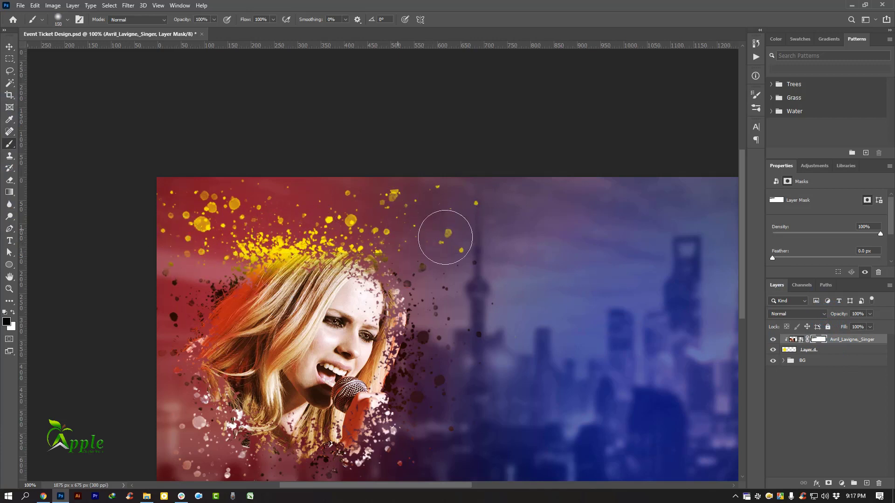
pyautogui.moveTo(499, 196)
pyautogui.mouseDown()
pyautogui.moveTo(506, 190)
pyautogui.moveTo(197, 219)
pyautogui.mouseUp()
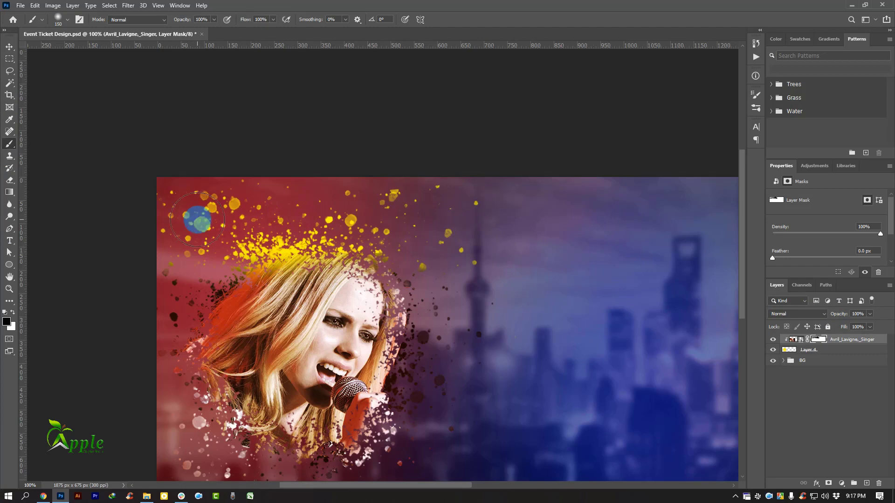
pyautogui.click(7, 47)
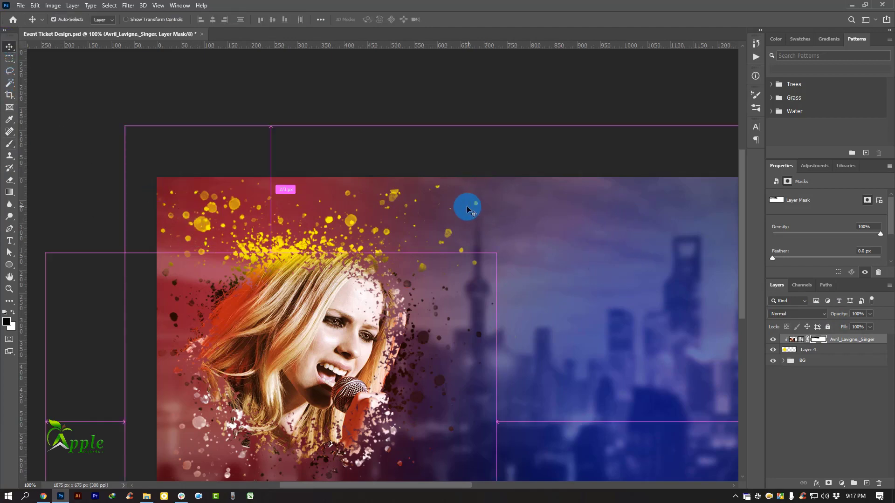
# Step: Duplicate the masked singer photo and move the lower of the two layers up to about Y −143 px
pyautogui.hotkey('ctrl', '-')
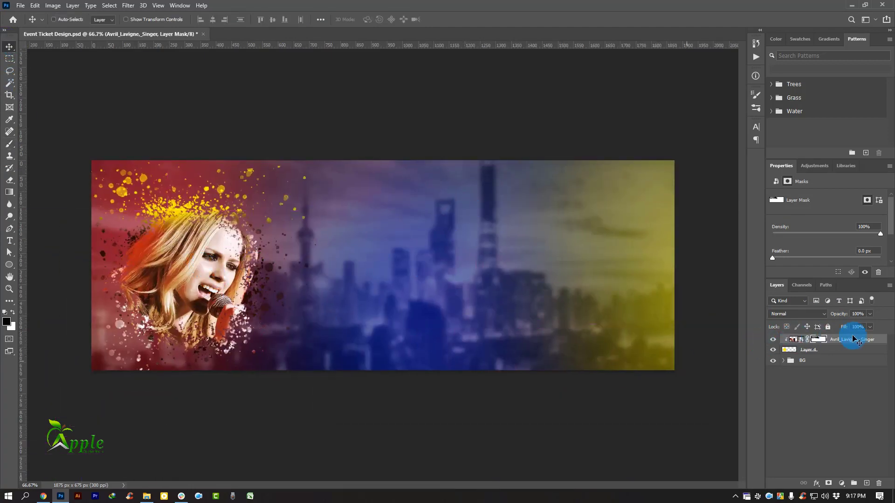
pyautogui.click(793, 339)
pyautogui.hotkey('ctrl', 'j')
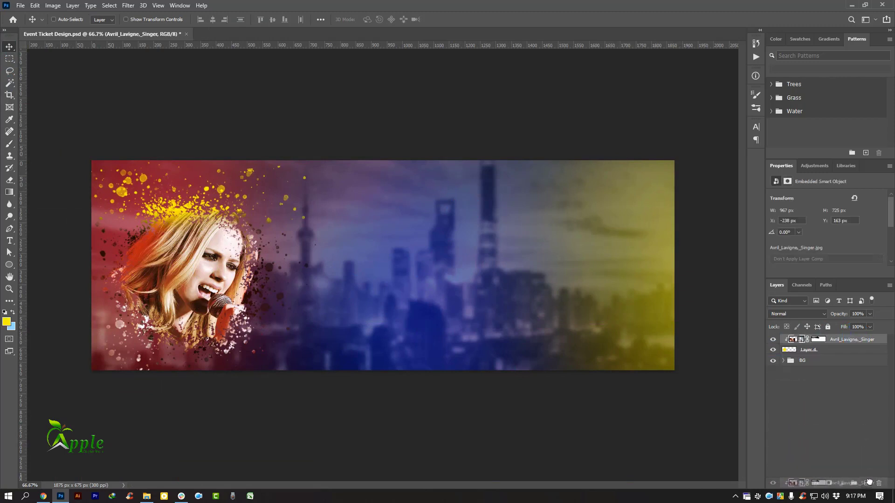
pyautogui.click(838, 354)
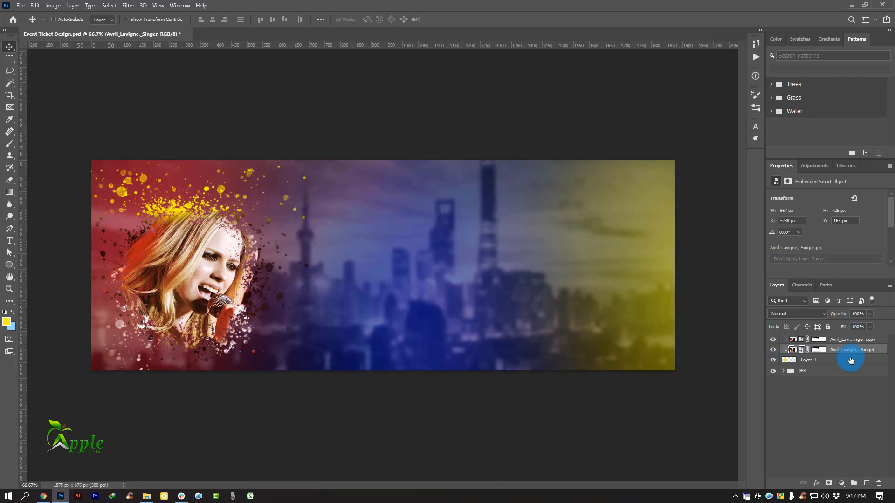
pyautogui.moveTo(219, 317); pyautogui.dragTo(219, 225)
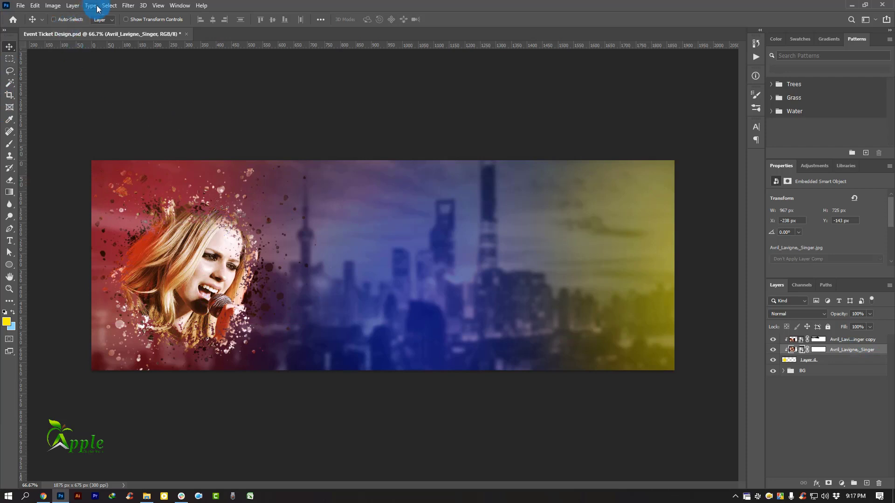
# Step: Flip the lower singer photo vertically and move it up to about Y −456 px
pyautogui.click(35, 5)
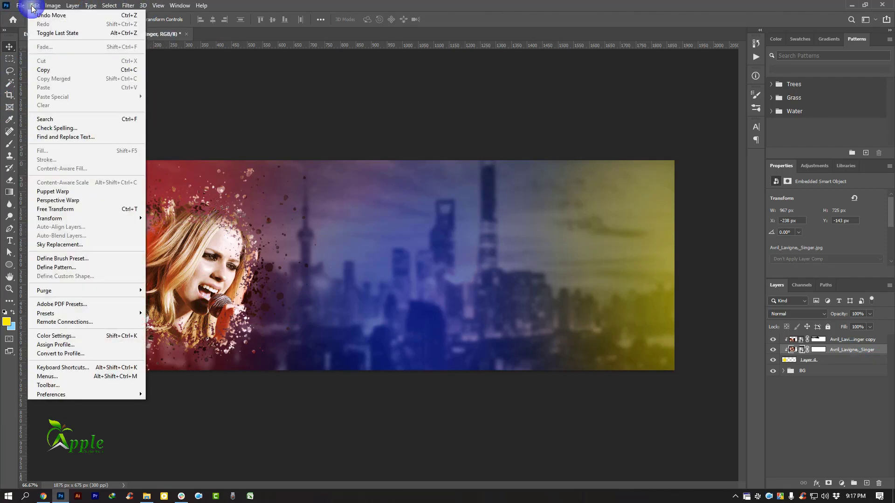
pyautogui.click(76, 209)
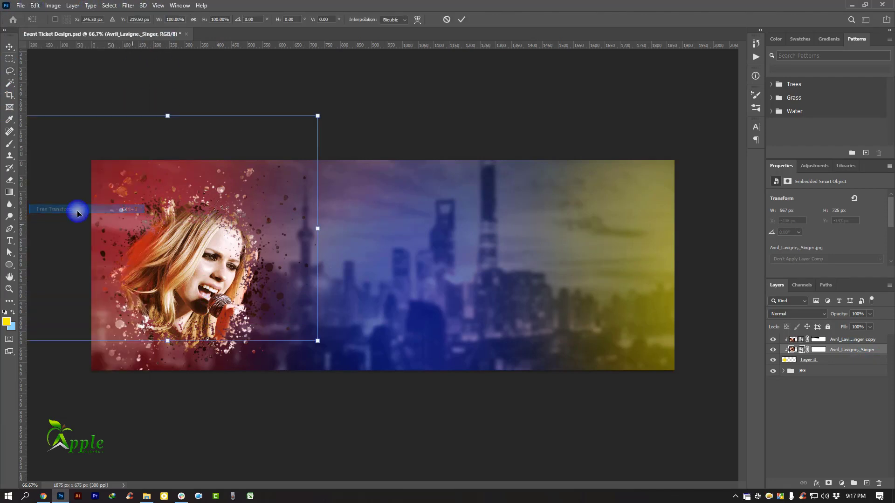
pyautogui.rightClick(210, 218)
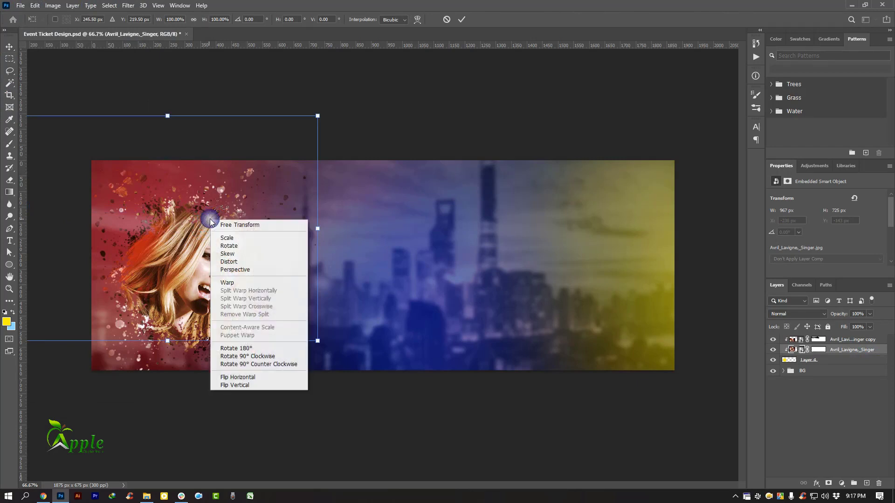
pyautogui.click(242, 385)
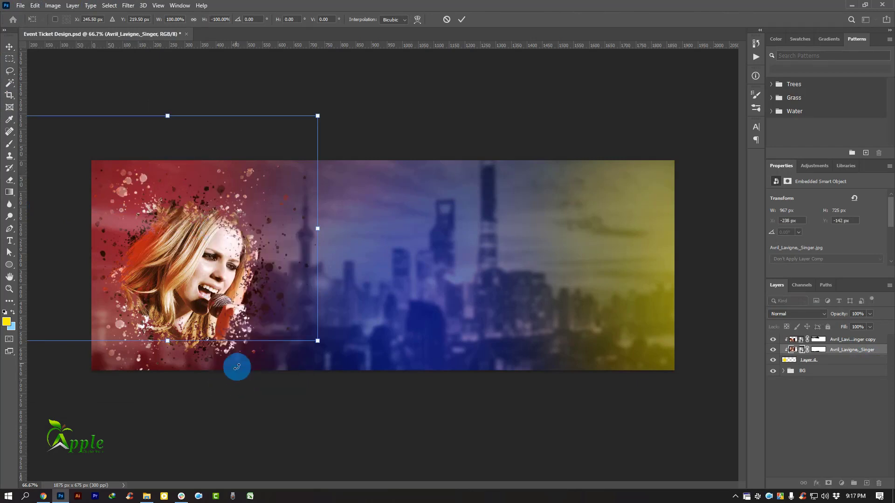
pyautogui.moveTo(226, 261); pyautogui.dragTo(228, 161)
# Step: Flip the lower singer photo horizontally and rotate it to about −169.95°, centred at about X 232 px, Y −35 px
pyautogui.rightClick(199, 214)
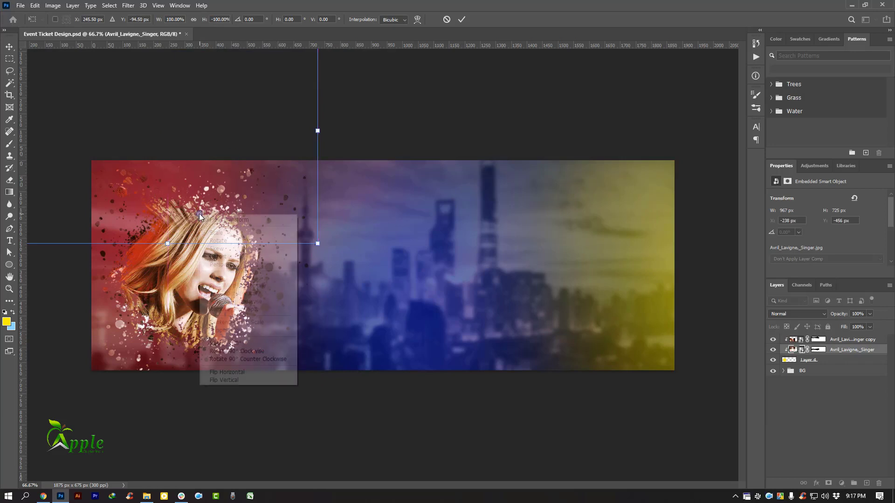
pyautogui.click(242, 374)
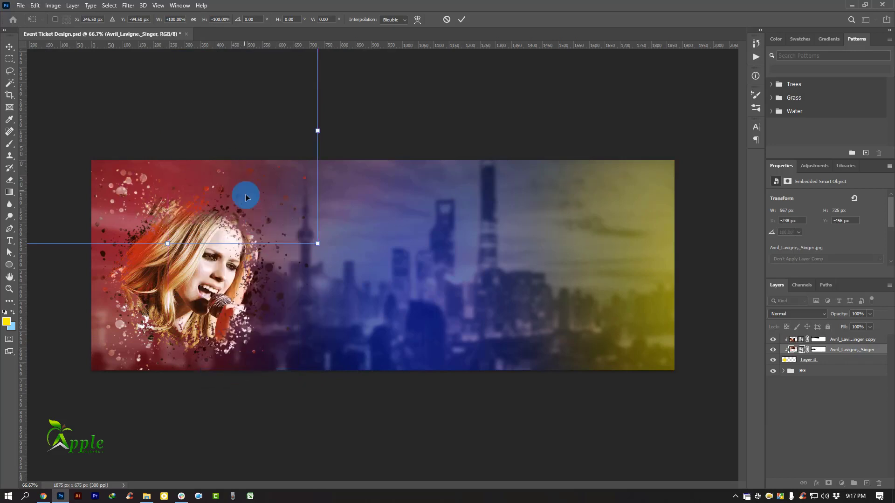
pyautogui.moveTo(223, 177); pyautogui.dragTo(233, 190)
pyautogui.moveTo(406, 171); pyautogui.dragTo(398, 210)
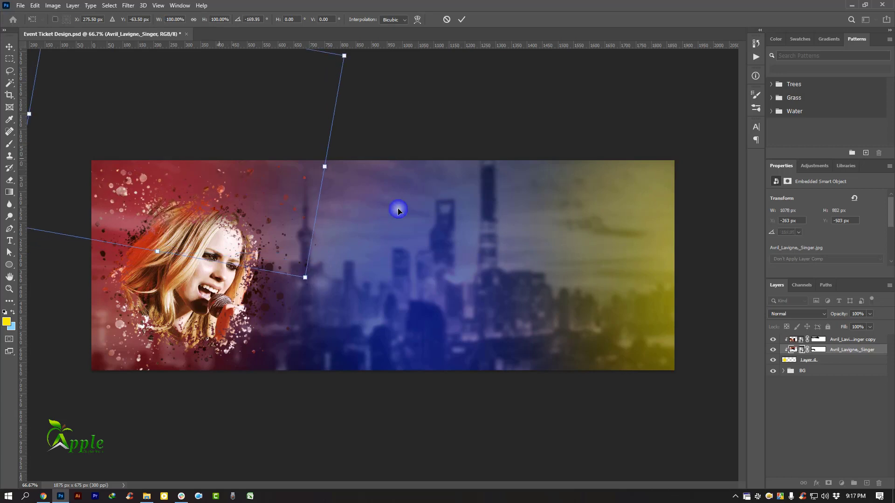
pyautogui.moveTo(215, 161)
pyautogui.mouseDown()
pyautogui.moveTo(205, 157)
pyautogui.moveTo(229, 147)
pyautogui.moveTo(190, 166)
pyautogui.moveTo(198, 162)
pyautogui.mouseUp()
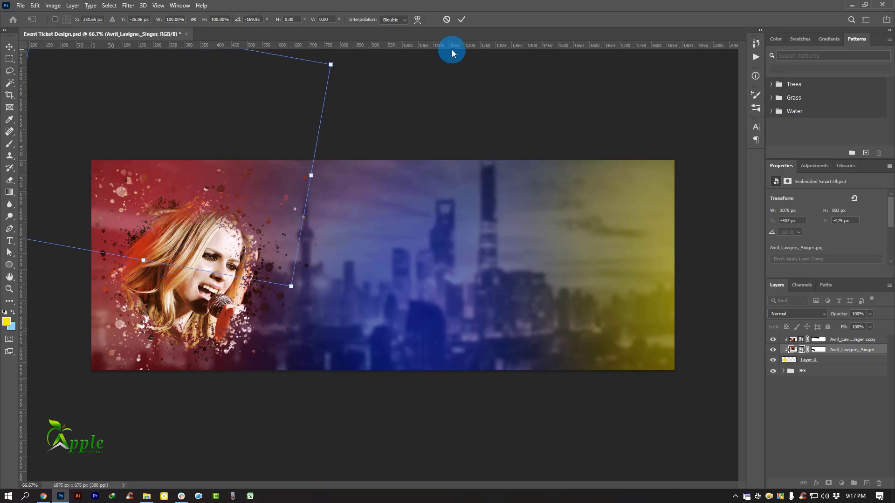
pyautogui.click(461, 19)
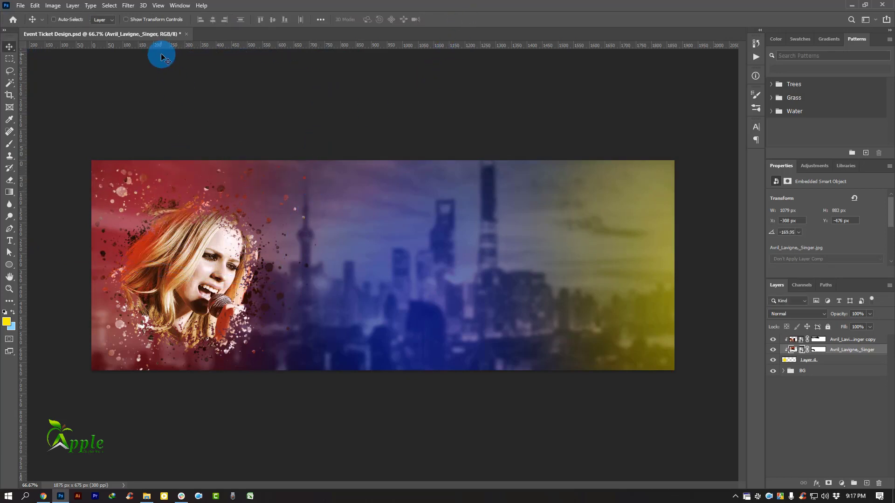
# Step: Apply a Gaussian Blur with a 12.5 px radius to the lower singer photo
pyautogui.click(126, 5)
pyautogui.moveTo(155, 126)
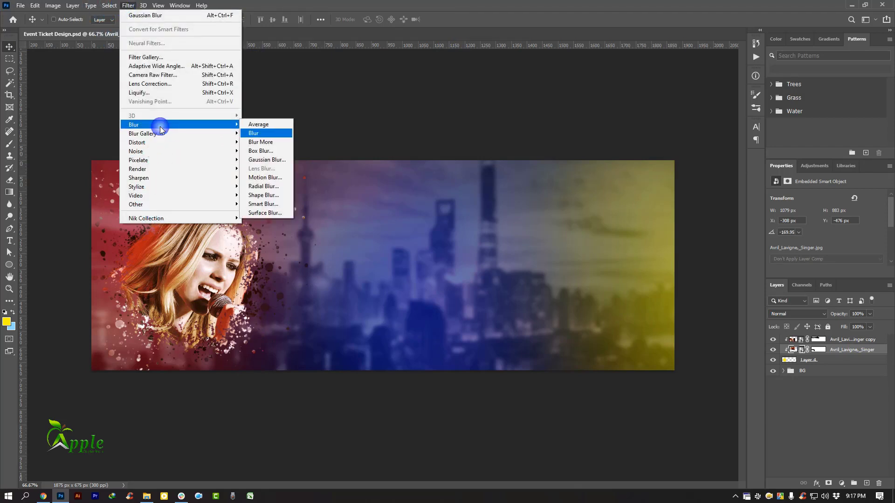
pyautogui.click(283, 164)
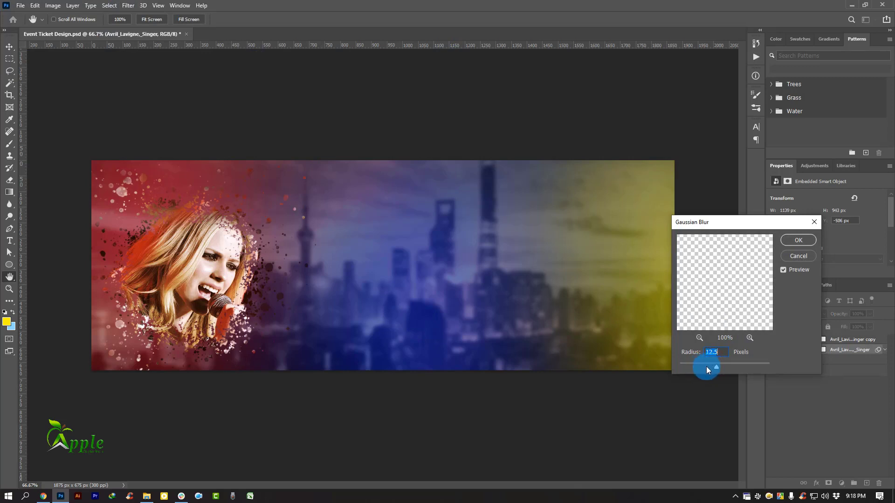
pyautogui.click(799, 240)
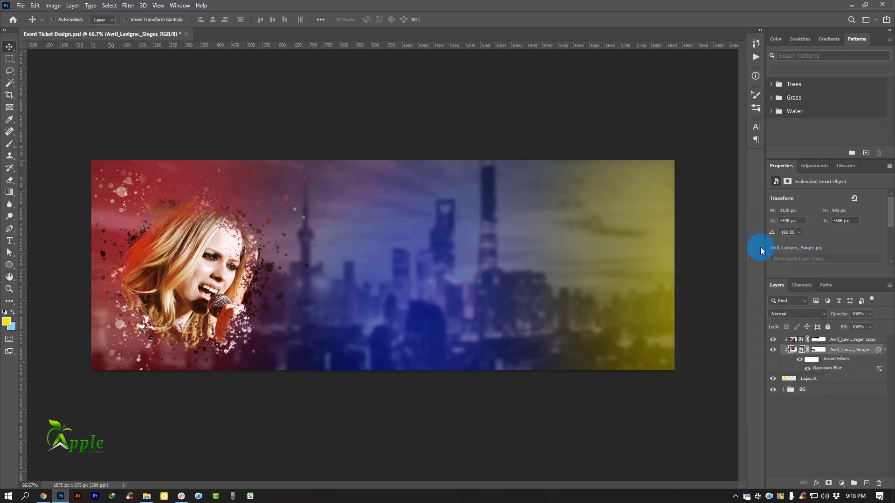
# Step: Group both singer photo layers and the splash layer in a group named Model
pyautogui.click(854, 341)
pyautogui.click(883, 353)
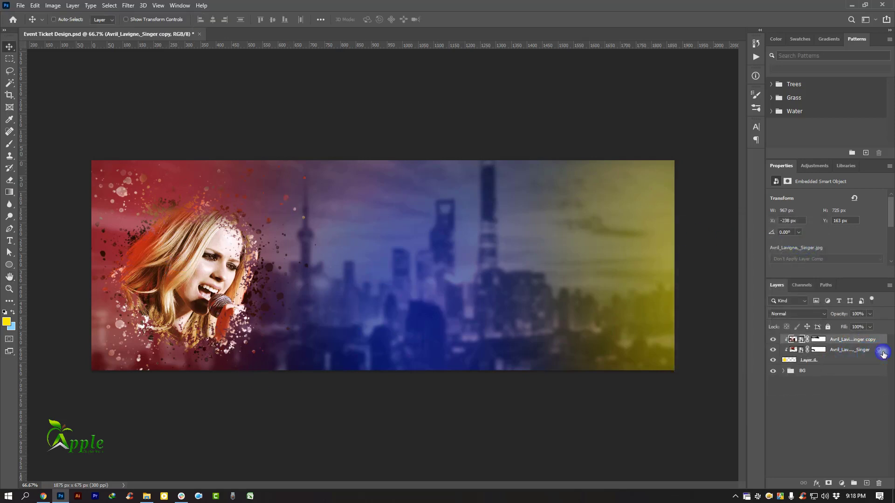
pyautogui.keyDown('shift'); pyautogui.click(832, 362); pyautogui.keyUp('shift')
pyautogui.click(854, 482)
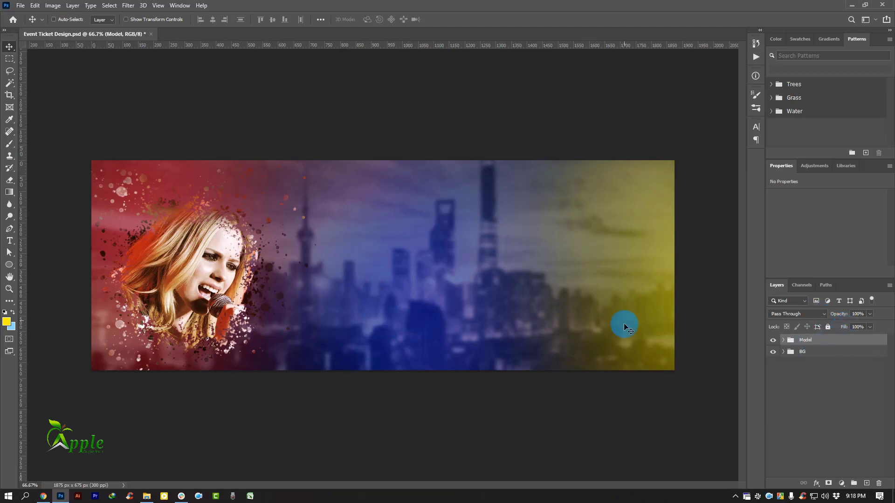
# Step: Move the Model group left to a centre of about X 191 px, Y 181 px and rotate it about 0.3°
pyautogui.moveTo(266, 224); pyautogui.dragTo(215, 244)
pyautogui.click(35, 5)
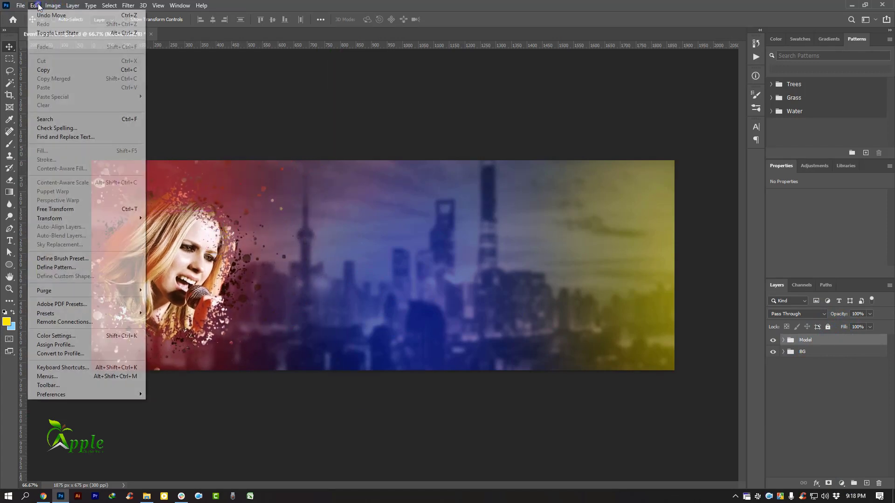
pyautogui.click(64, 211)
pyautogui.moveTo(67, 214); pyautogui.dragTo(363, 288)
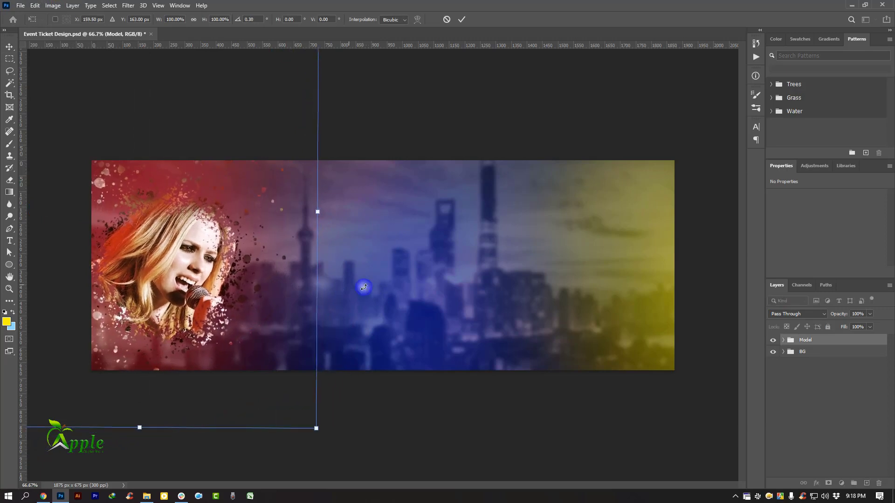
pyautogui.moveTo(216, 246); pyautogui.dragTo(225, 250)
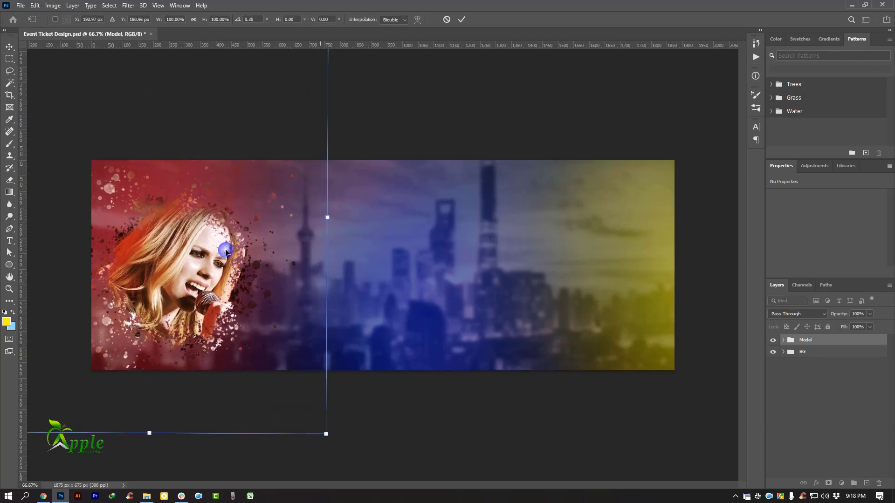
pyautogui.click(462, 19)
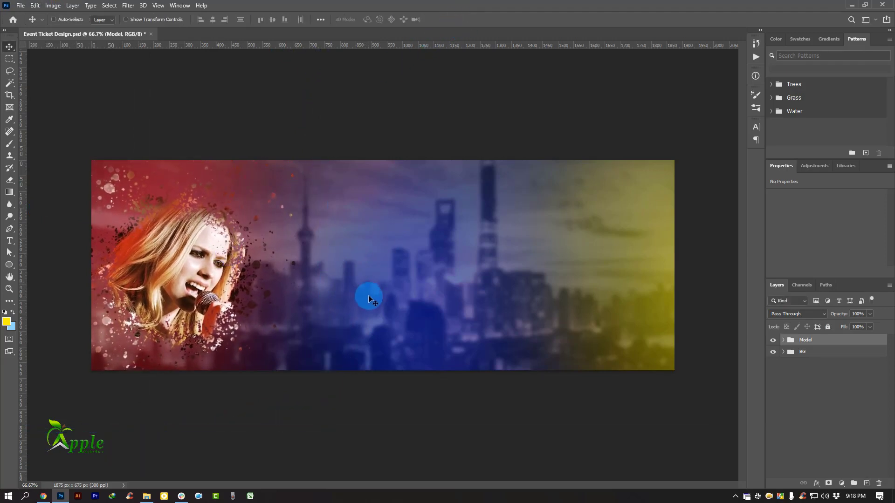
# Step: Nudge the Model group slightly upward on the ticket
pyautogui.moveTo(311, 299); pyautogui.dragTo(313, 289)
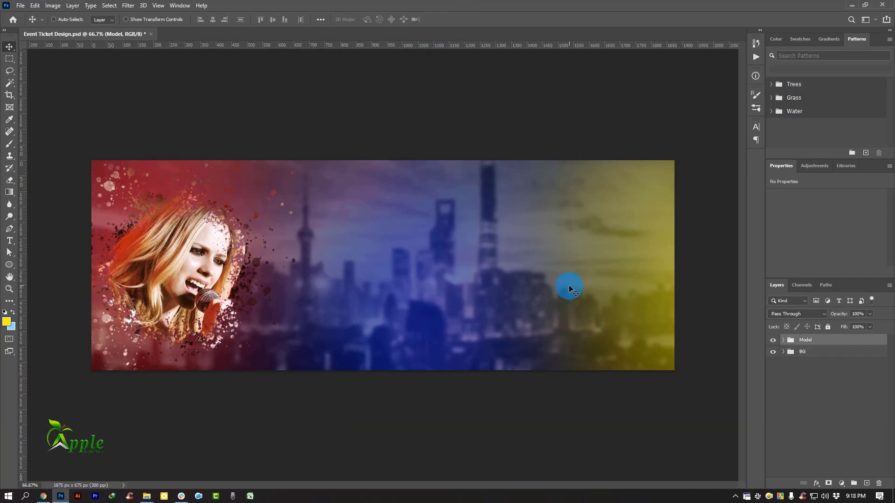
pyautogui.hotkey('ctrl', '-')
pyautogui.hotkey('ctrl', '-')
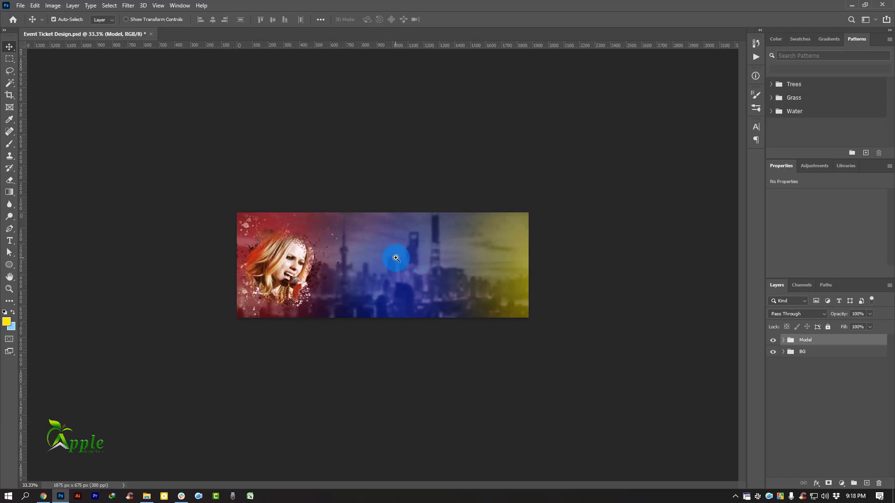
pyautogui.keyDown('ctrl'); pyautogui.click(396, 256); pyautogui.keyUp('ctrl')
pyautogui.hotkey('ctrl', '+')
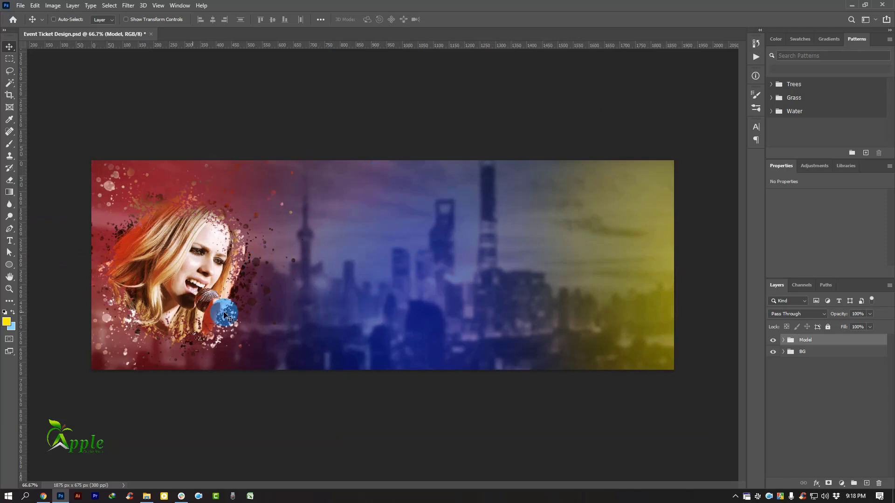
pyautogui.click(10, 144)
pyautogui.click(32, 136)
pyautogui.click(5, 51)
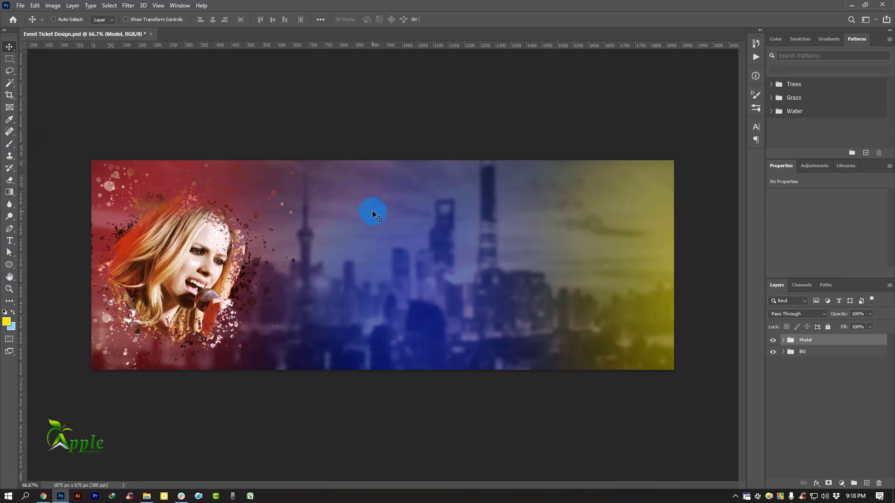
# Step: Add a horizontal text layer reading "New Year Celebration 2022" in white 10 pt Poppins Regular near the ticket's upper edge, beside the singer
pyautogui.click(9, 241)
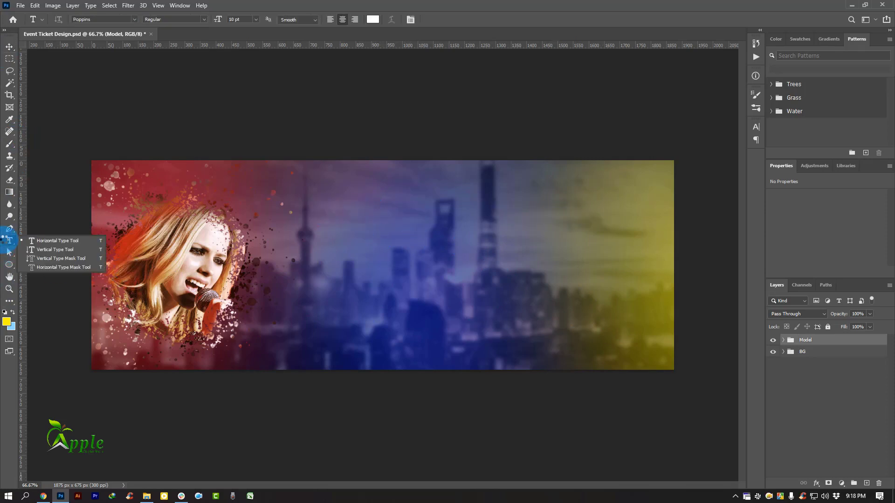
pyautogui.click(28, 242)
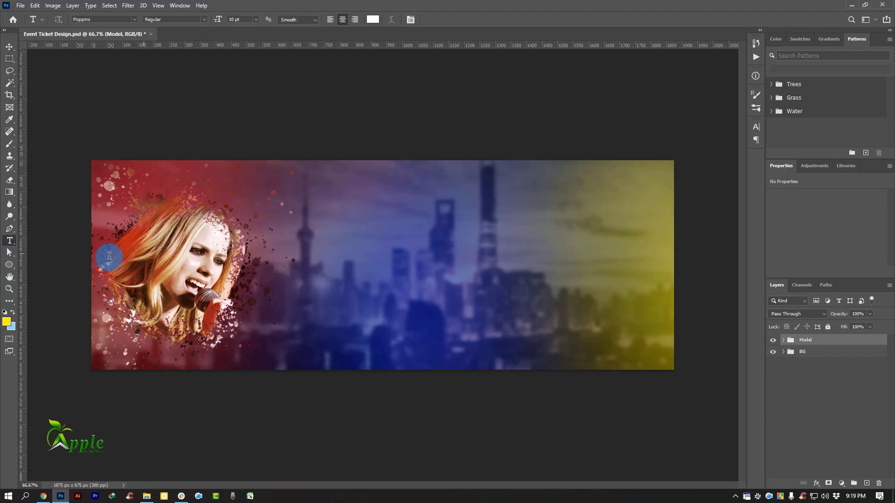
pyautogui.click(317, 202)
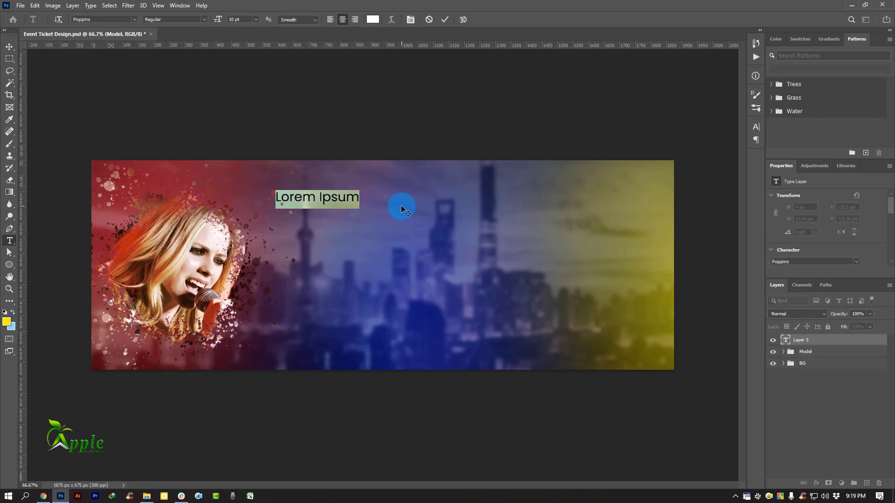
pyautogui.write('New ')
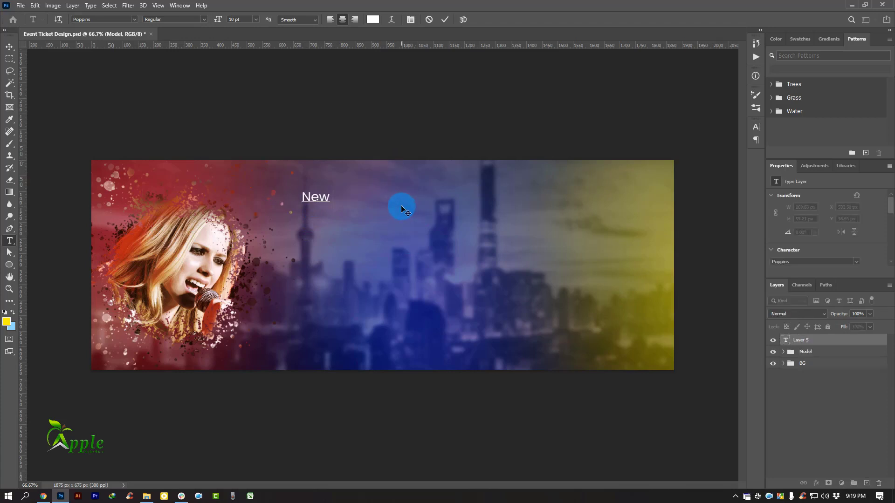
pyautogui.write('Year Celeb')
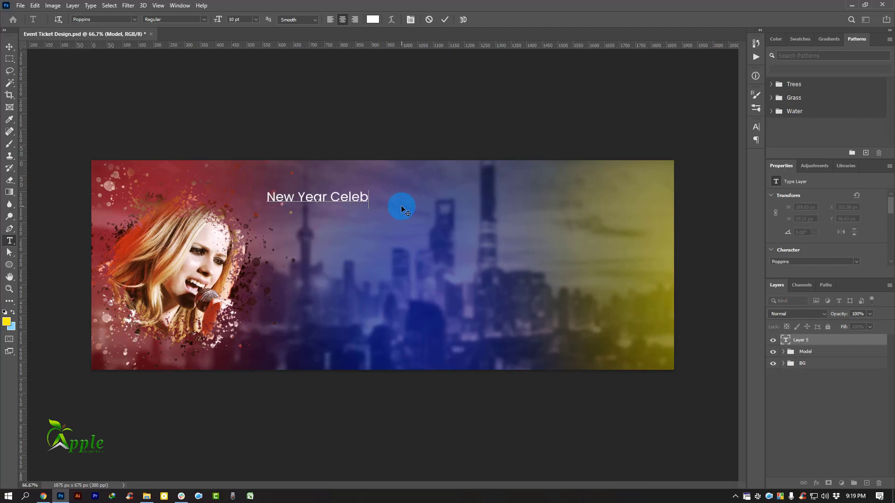
pyautogui.write('ration ')
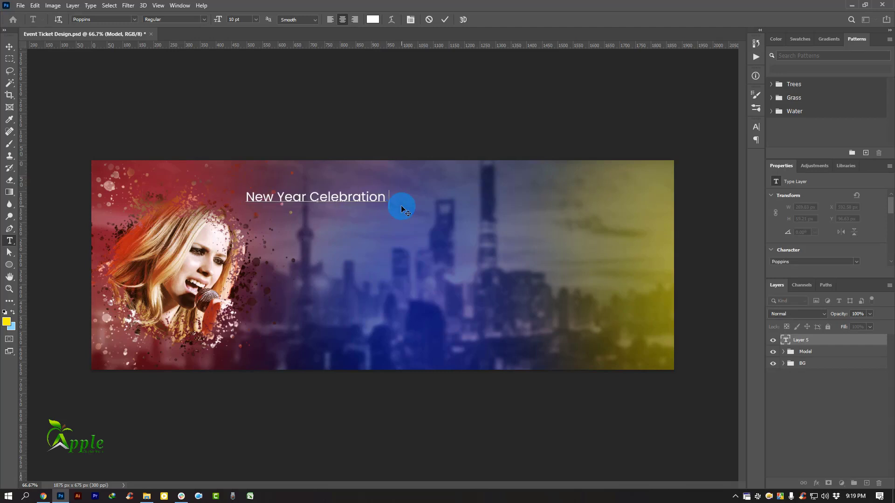
pyautogui.write('2022')
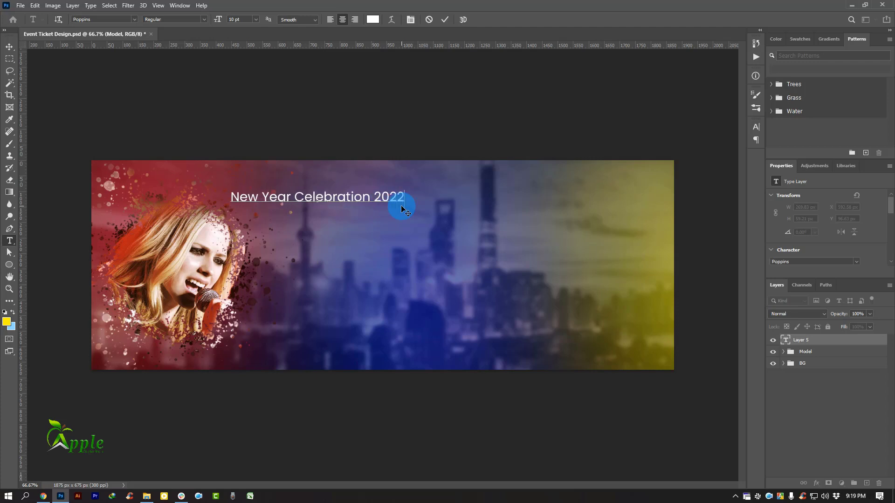
pyautogui.click(448, 21)
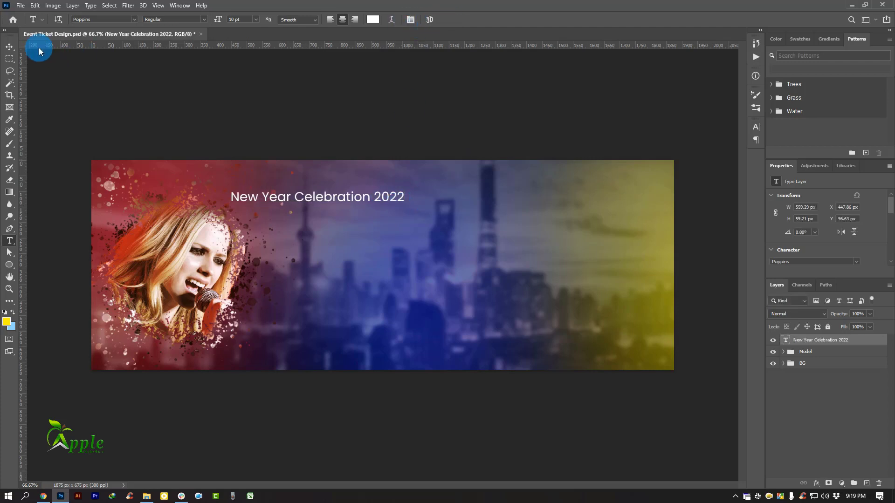
# Step: Scale the title text to about 146.10% and move it to about X 510 px, Y 65 px
pyautogui.click(13, 48)
pyautogui.moveTo(325, 183); pyautogui.dragTo(347, 172)
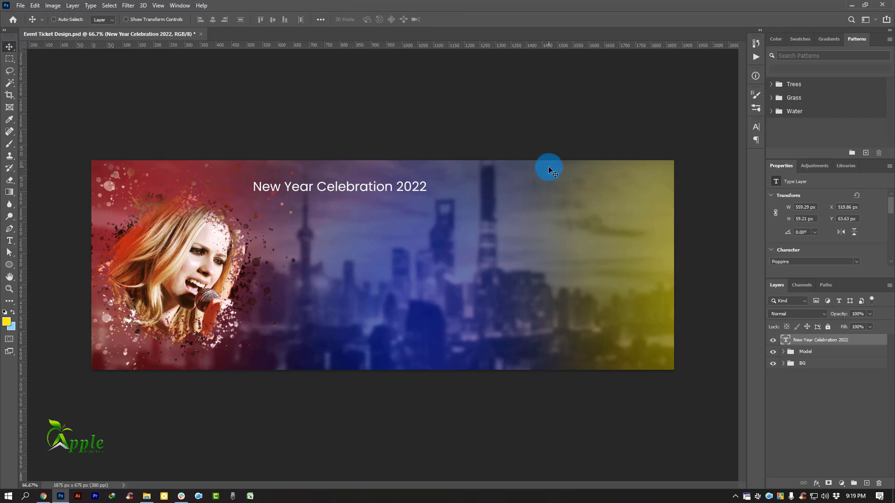
pyautogui.click(30, 6)
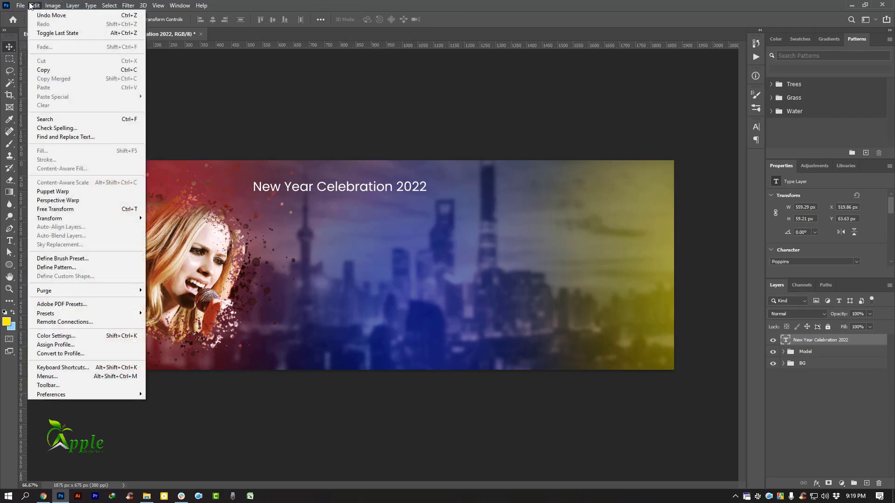
pyautogui.click(47, 203)
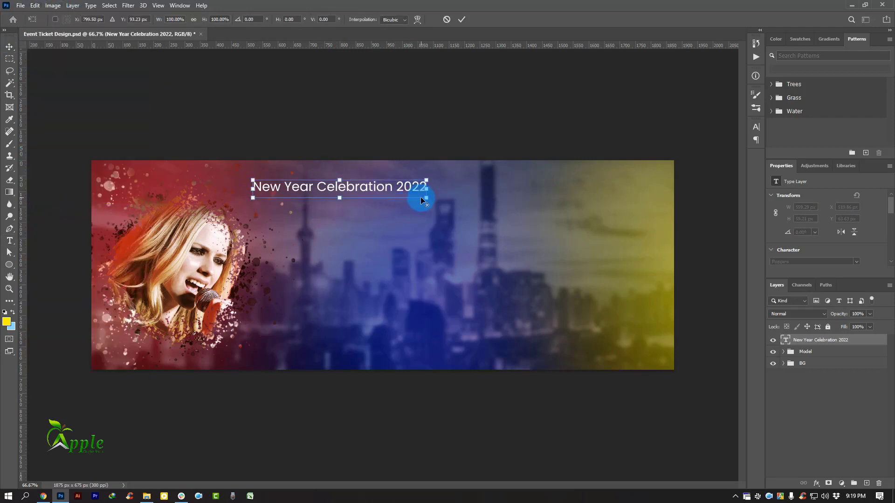
pyautogui.moveTo(427, 198); pyautogui.dragTo(468, 208)
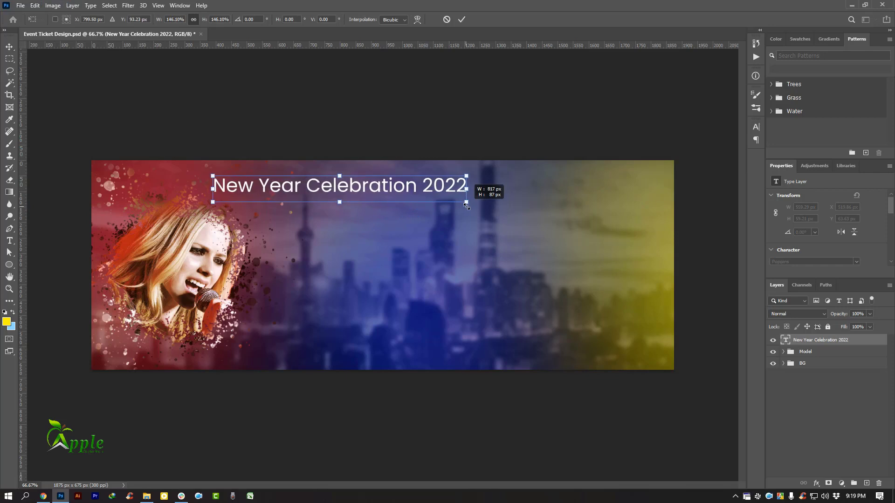
pyautogui.click(462, 20)
pyautogui.moveTo(349, 182); pyautogui.dragTo(385, 185)
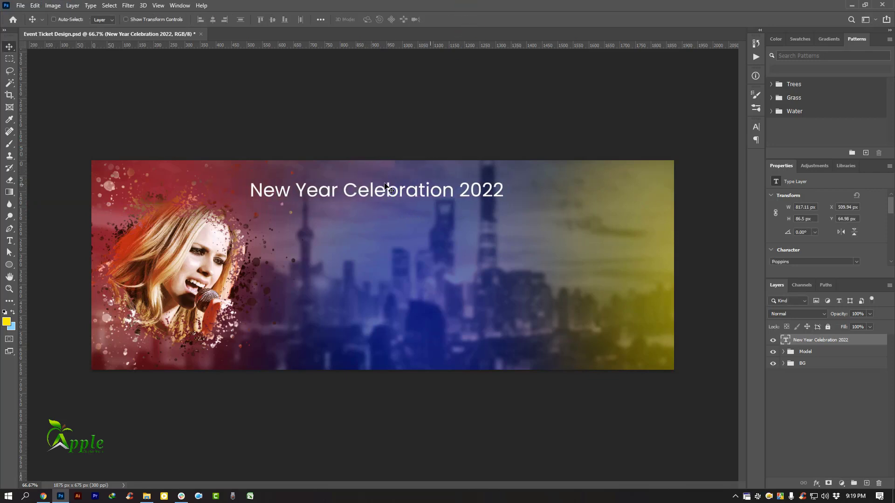
pyautogui.click(535, 189)
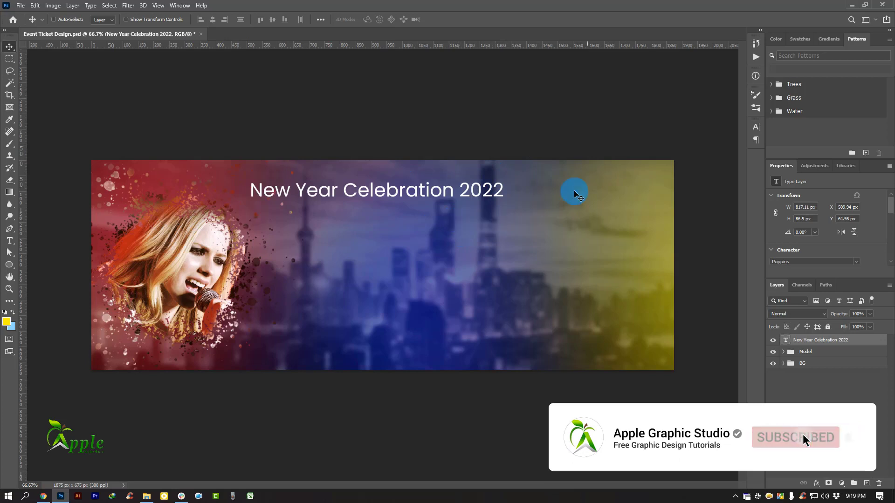
# Step: Change the title text's font to Supersonic Rocketship
pyautogui.click(756, 127)
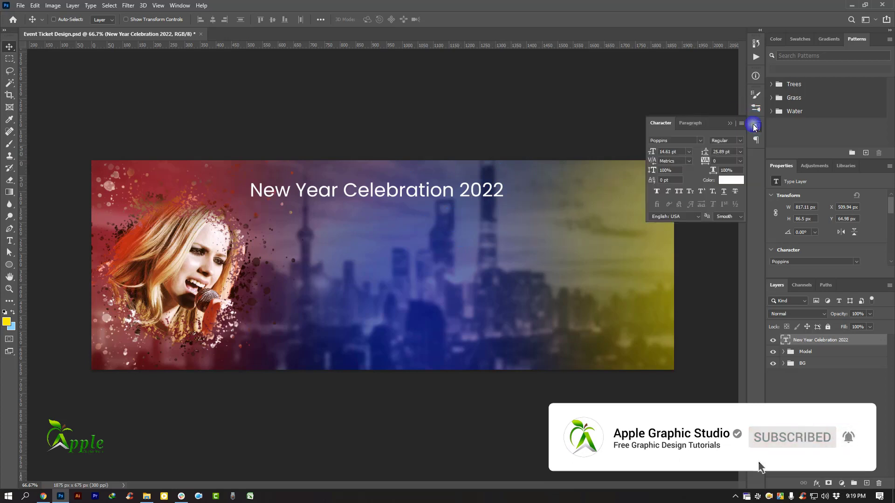
pyautogui.click(699, 142)
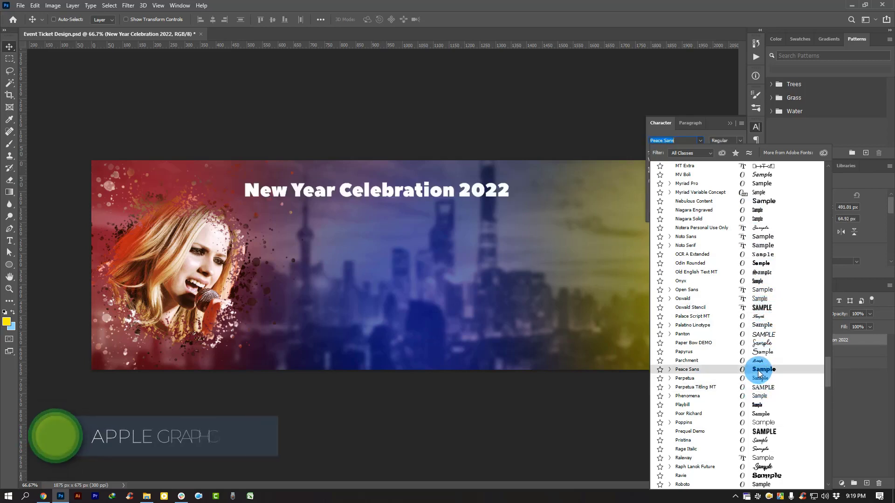
pyautogui.scroll(-1, 759, 373)
pyautogui.scroll(-1, 759, 373)
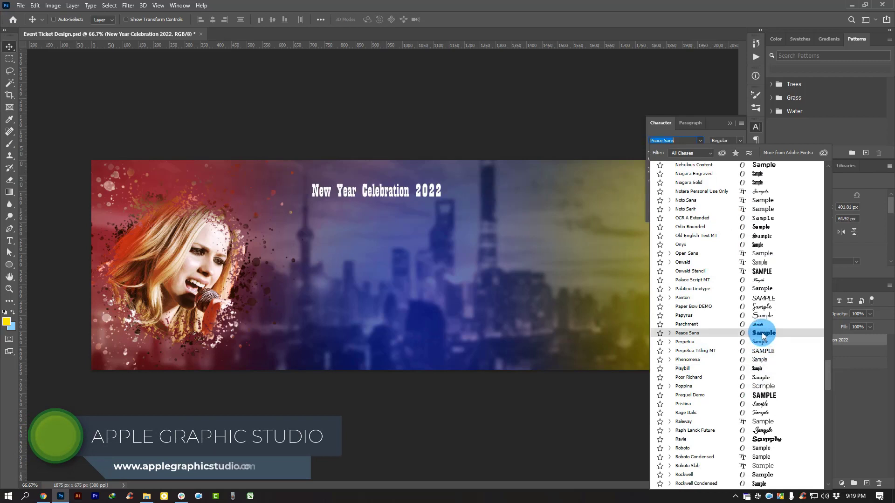
pyautogui.scroll(-1, 761, 337)
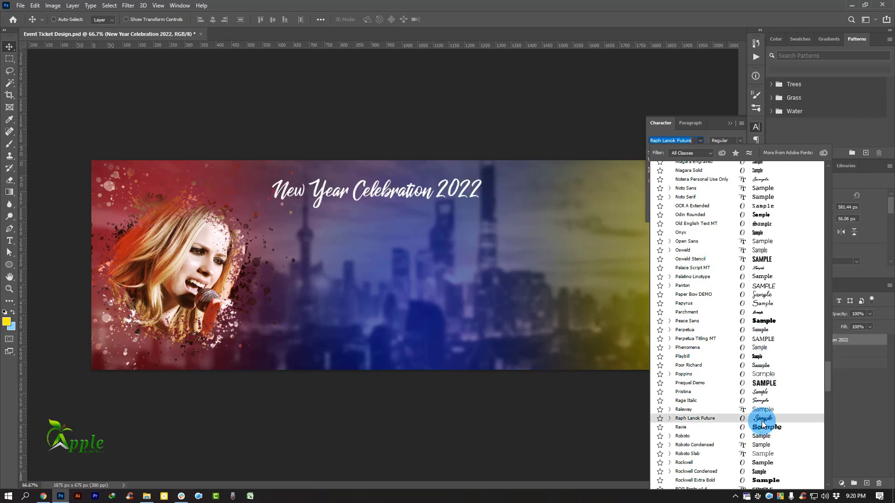
pyautogui.scroll(-3, 763, 423)
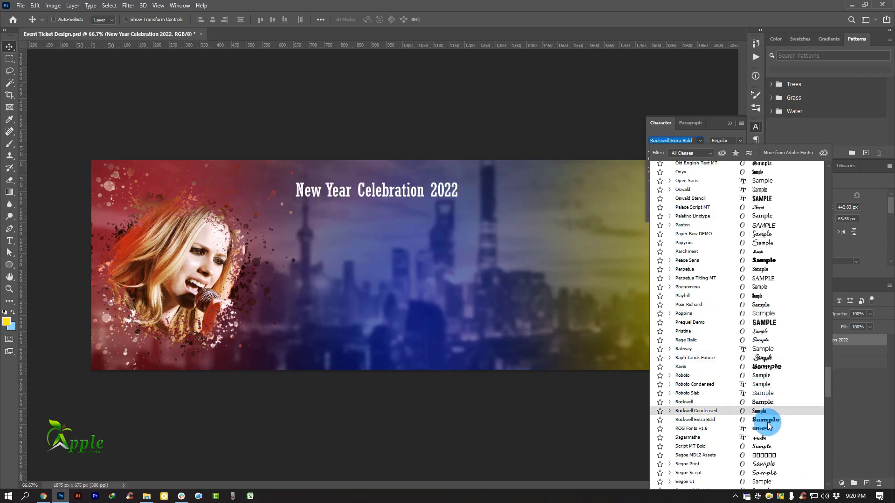
pyautogui.scroll(-6, 768, 422)
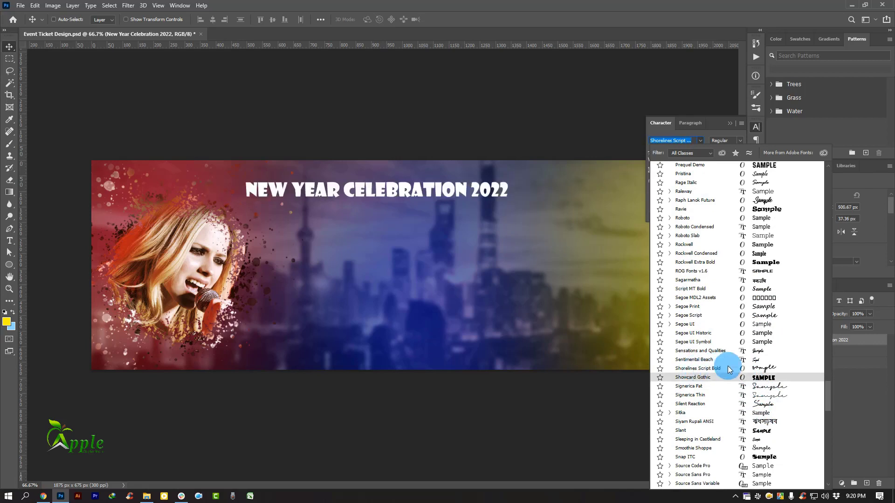
pyautogui.scroll(-2, 730, 367)
pyautogui.scroll(-1, 732, 368)
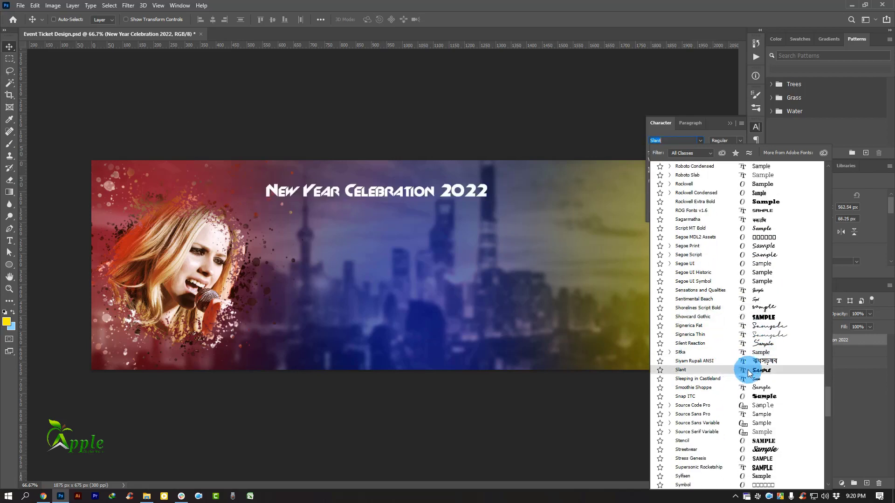
pyautogui.scroll(-1, 755, 393)
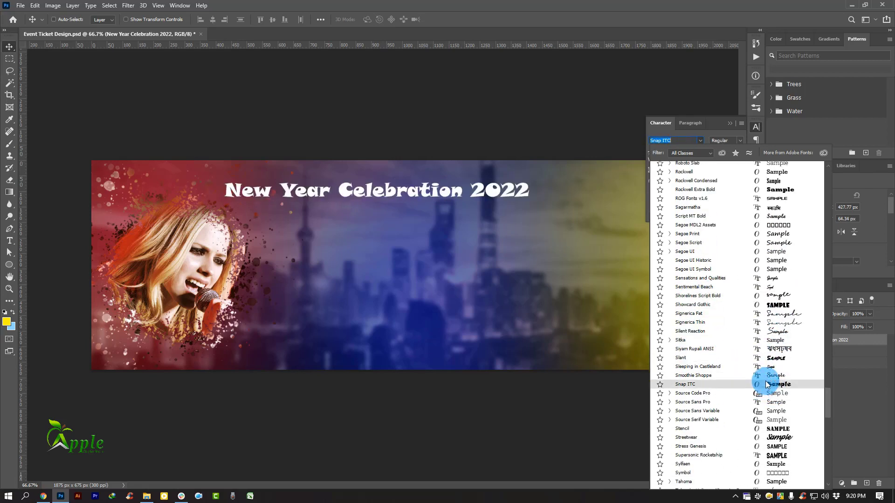
pyautogui.scroll(-1, 764, 384)
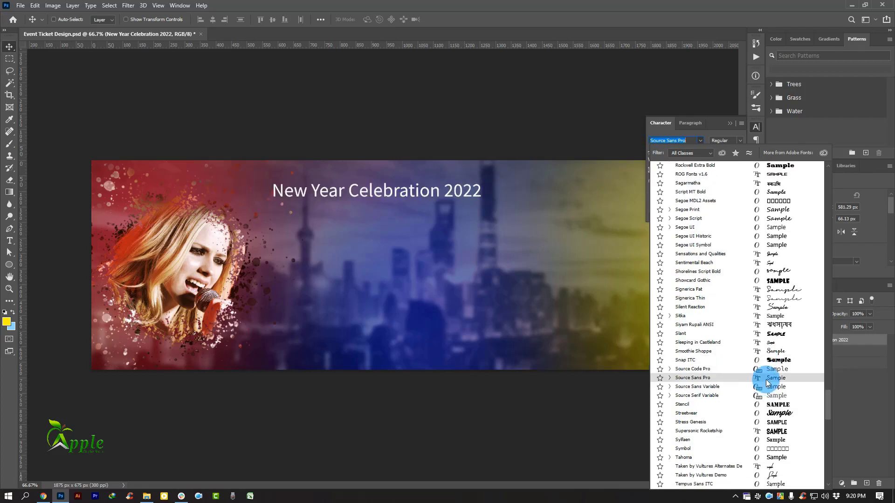
pyautogui.scroll(-1, 764, 378)
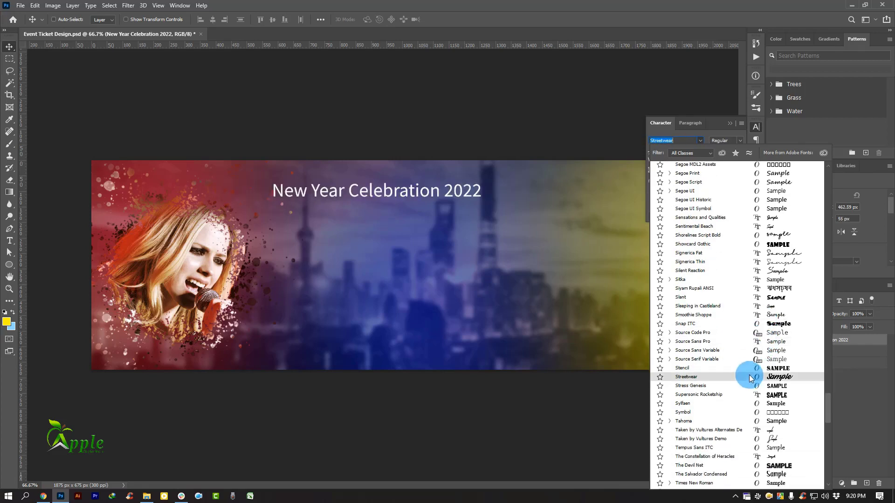
pyautogui.scroll(-2, 749, 376)
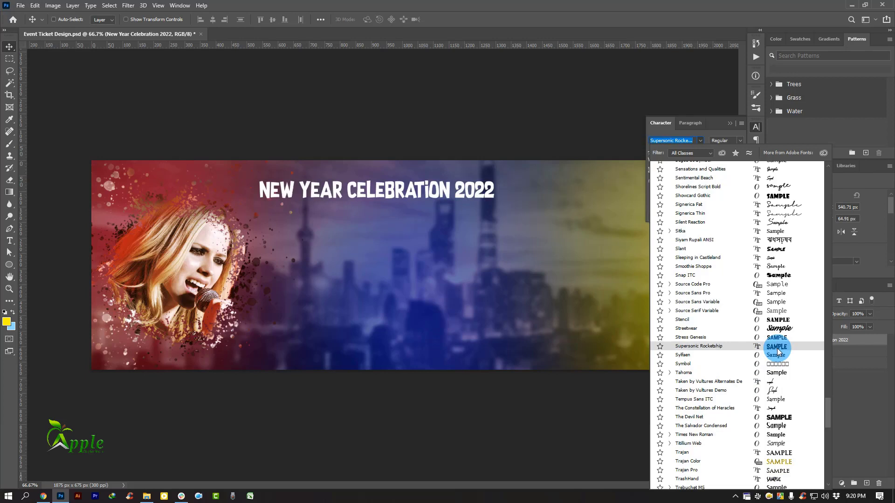
pyautogui.click(777, 349)
# Step: Move the title text to about X 524 px, Y 83 px, beside the singer's splash
pyautogui.moveTo(436, 195)
pyautogui.mouseDown()
pyautogui.moveTo(410, 195)
pyautogui.moveTo(418, 192)
pyautogui.mouseUp()
pyautogui.click(730, 124)
pyautogui.press('Right')
pyautogui.press('Right')
pyautogui.press('Right')
pyautogui.press('Right')
pyautogui.press('Right')
pyautogui.press('Right')
pyautogui.press('Right')
pyautogui.press('Right')
pyautogui.press('Right')
pyautogui.press('Right')
pyautogui.press('Right')
pyautogui.press('Right')
pyautogui.press('Right')
pyautogui.press('Right')
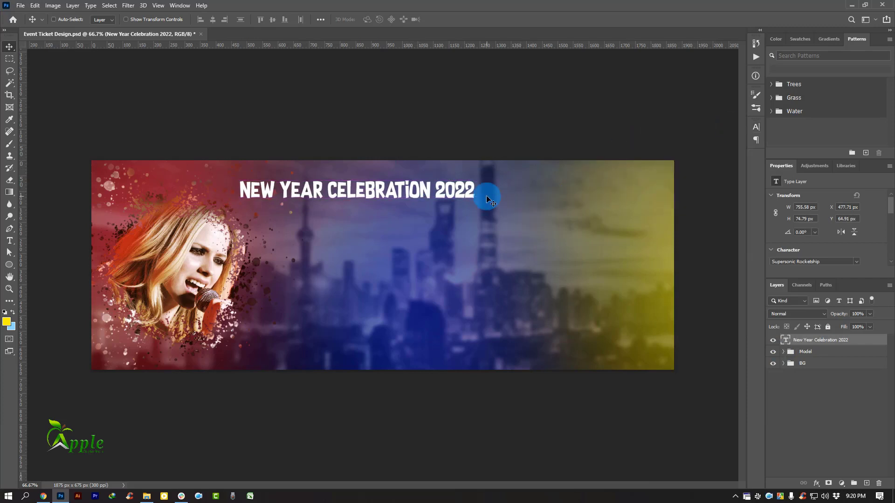
pyautogui.press('Right')
pyautogui.press('Right')
pyautogui.press('Right')
pyautogui.press('Right')
pyautogui.press('Right')
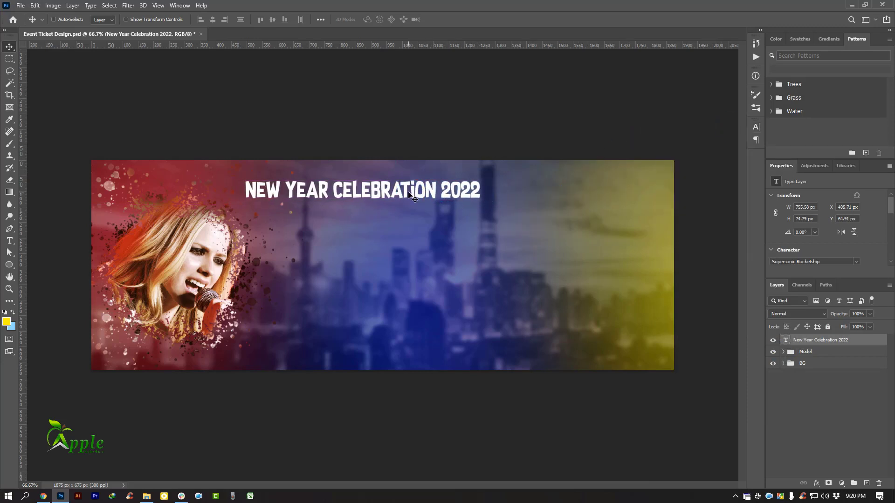
pyautogui.moveTo(409, 192); pyautogui.dragTo(410, 192)
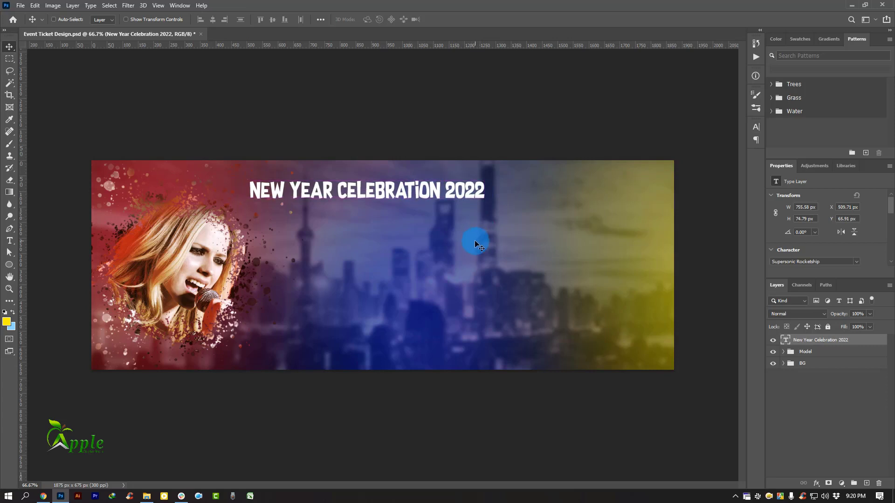
pyautogui.press('Down')
pyautogui.press('Down')
pyautogui.press('Down')
pyautogui.press('Right')
pyautogui.press('Right')
pyautogui.press('Right')
pyautogui.press('Right')
pyautogui.press('Right')
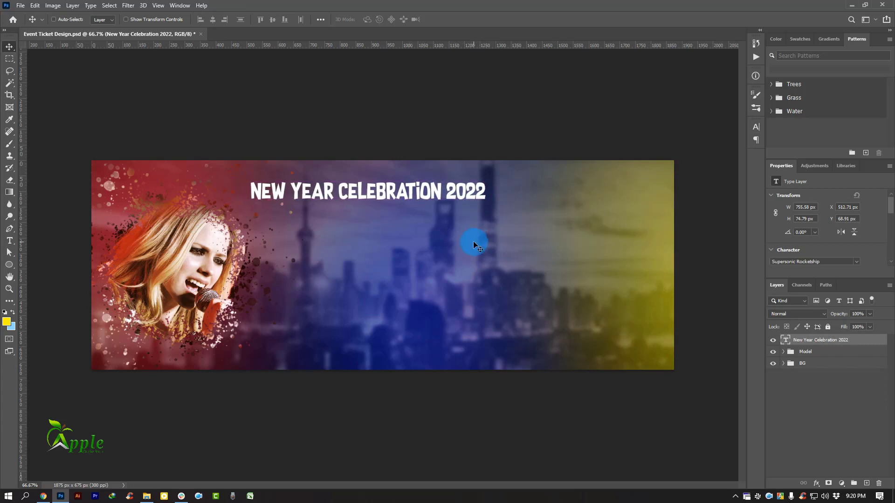
pyautogui.press('Right')
pyautogui.press('Right')
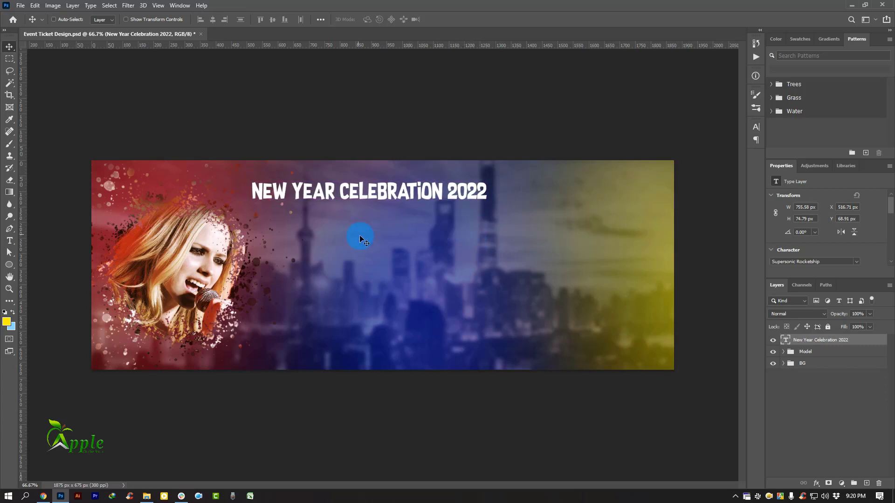
pyautogui.moveTo(410, 184); pyautogui.dragTo(413, 191)
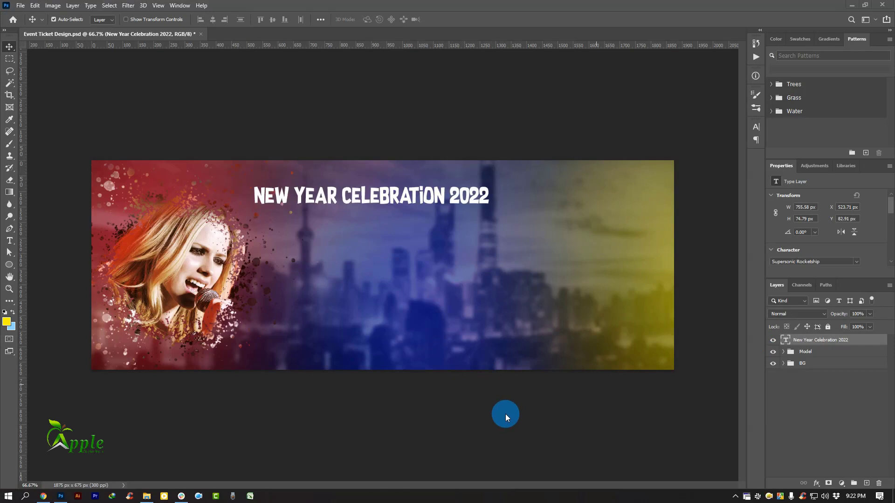
pyautogui.rightClick(8, 264)
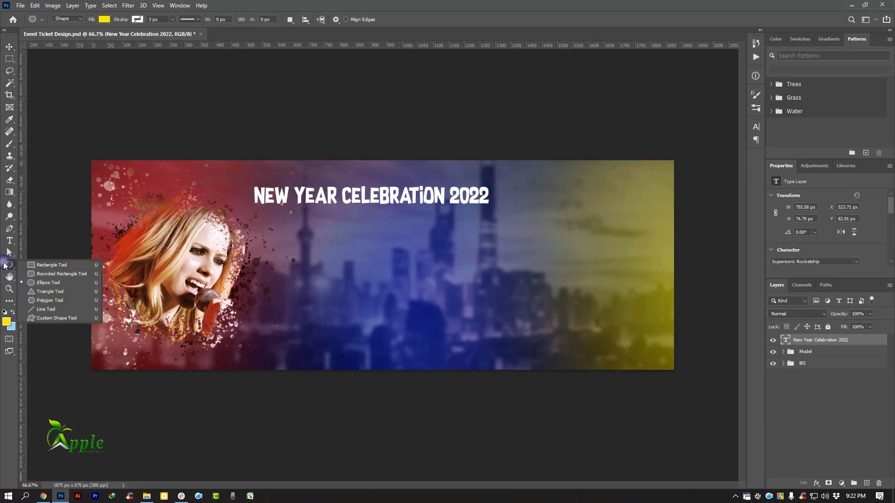
pyautogui.click(49, 286)
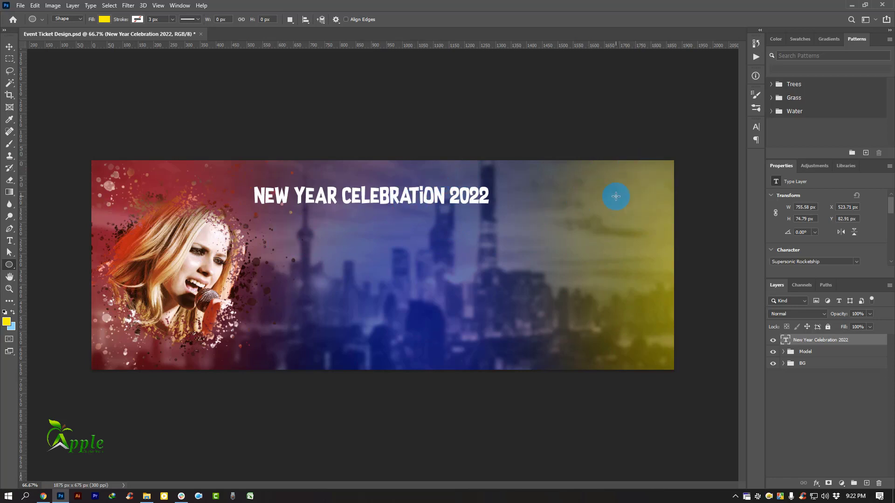
pyautogui.keyDown('ctrl'); pyautogui.click(627, 174); pyautogui.keyUp('ctrl')
pyautogui.moveTo(620, 245); pyautogui.dragTo(563, 188)
pyautogui.moveTo(396, 102); pyautogui.dragTo(399, 109)
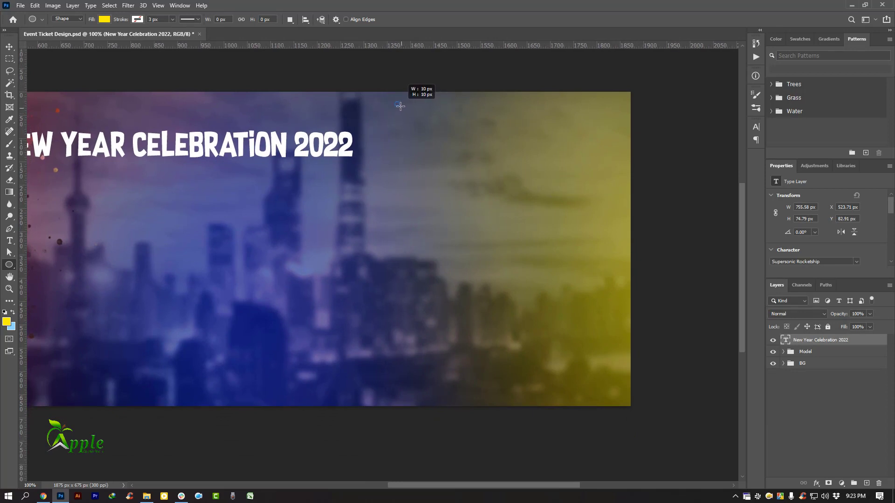
pyautogui.moveTo(400, 106); pyautogui.dragTo(400, 107)
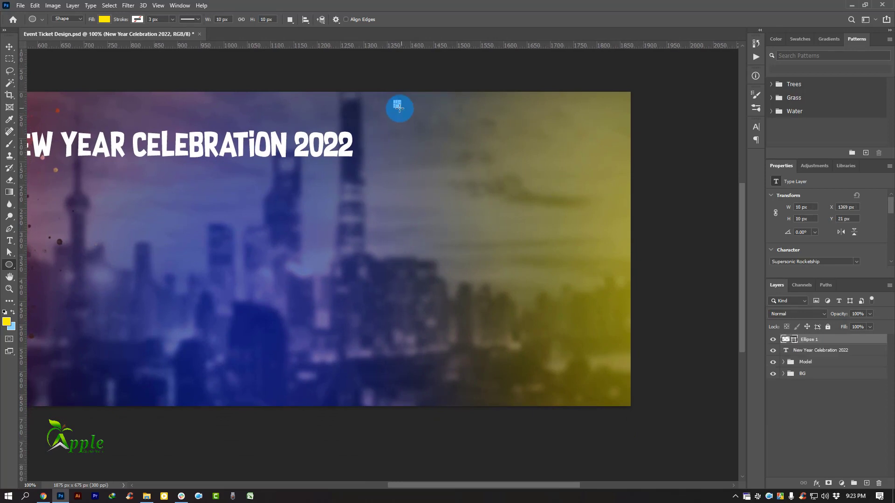
pyautogui.click(10, 49)
pyautogui.press('ctrl')
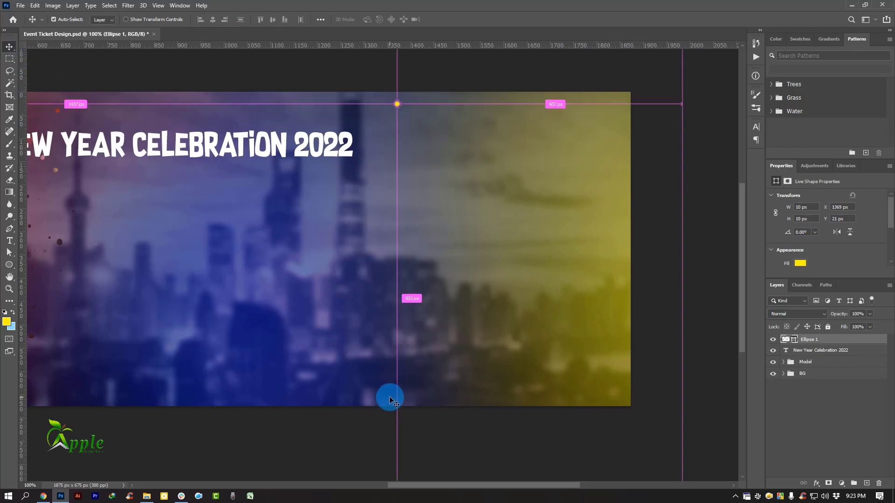
pyautogui.moveTo(871, 339); pyautogui.dragTo(880, 485)
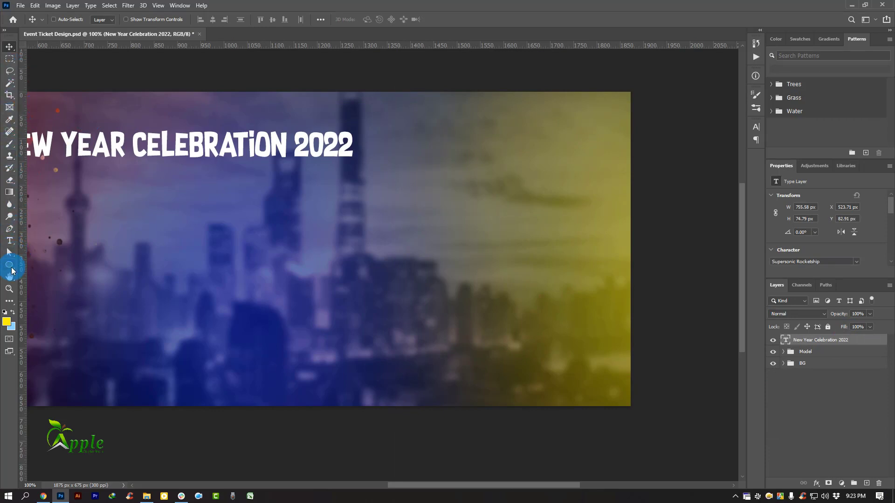
# Step: Draw a vertical line about 728 px long at about X 1396 px, crossing the full ticket height beyond the title text
pyautogui.click(9, 265)
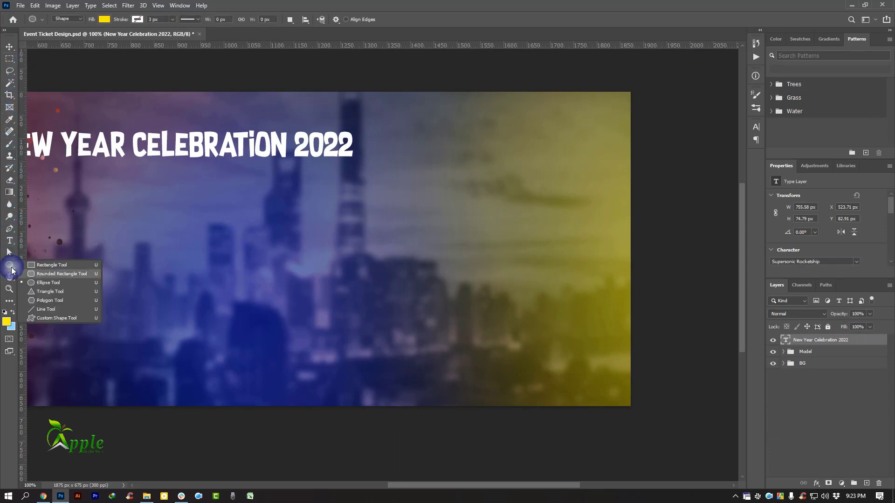
pyautogui.click(38, 313)
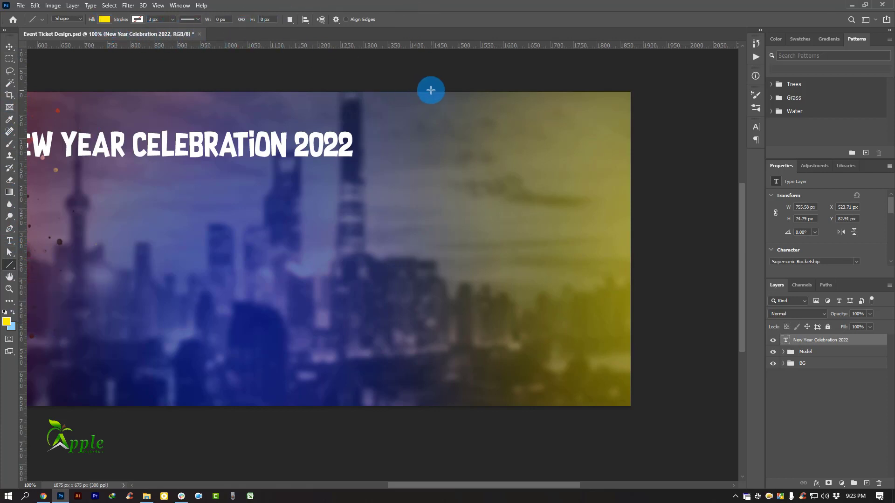
pyautogui.moveTo(407, 89); pyautogui.dragTo(417, 422)
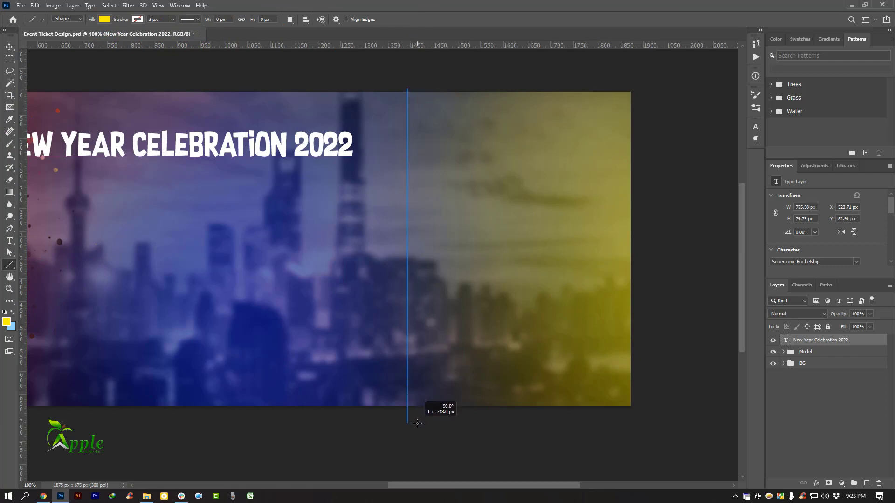
pyautogui.moveTo(417, 421); pyautogui.dragTo(438, 425)
pyautogui.moveTo(438, 428); pyautogui.dragTo(439, 428)
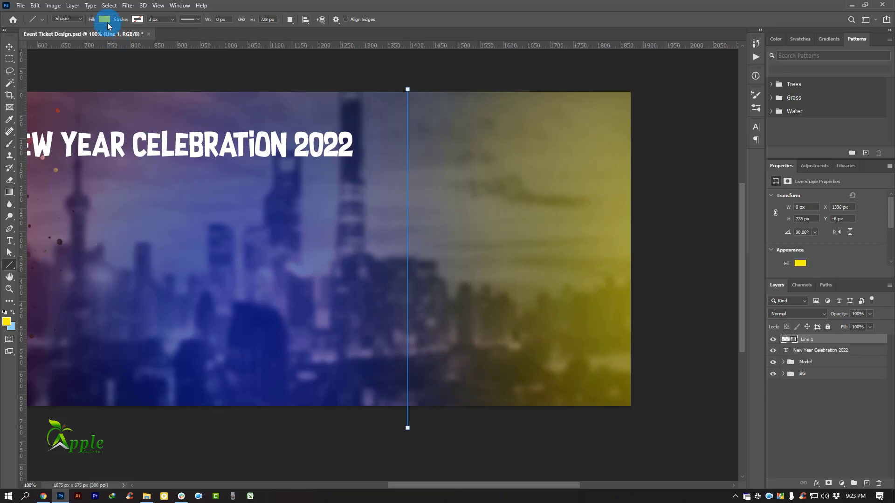
# Step: Give the vertical line a dashed stroke style
pyautogui.click(204, 19)
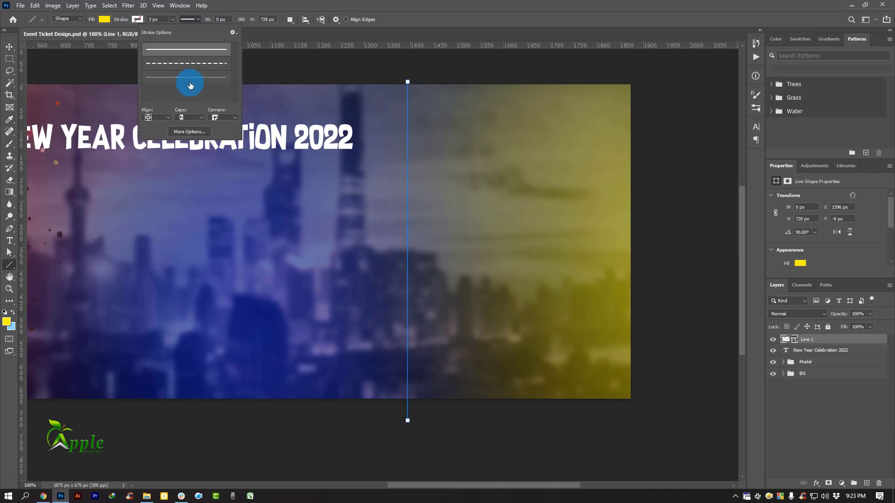
pyautogui.click(180, 77)
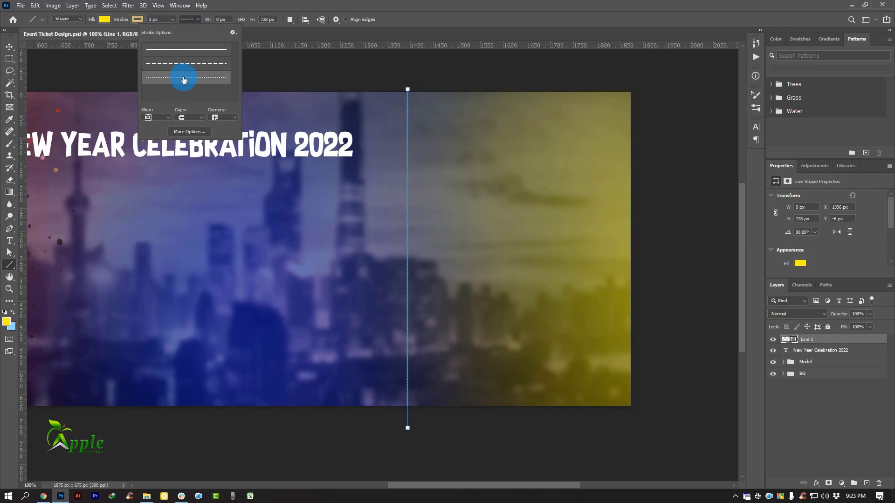
pyautogui.click(187, 64)
pyautogui.click(10, 47)
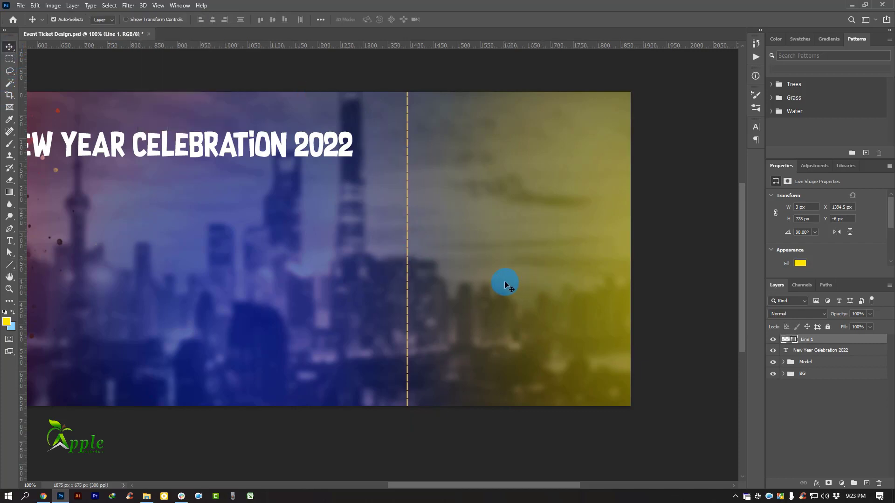
pyautogui.click(9, 266)
pyautogui.click(227, 20)
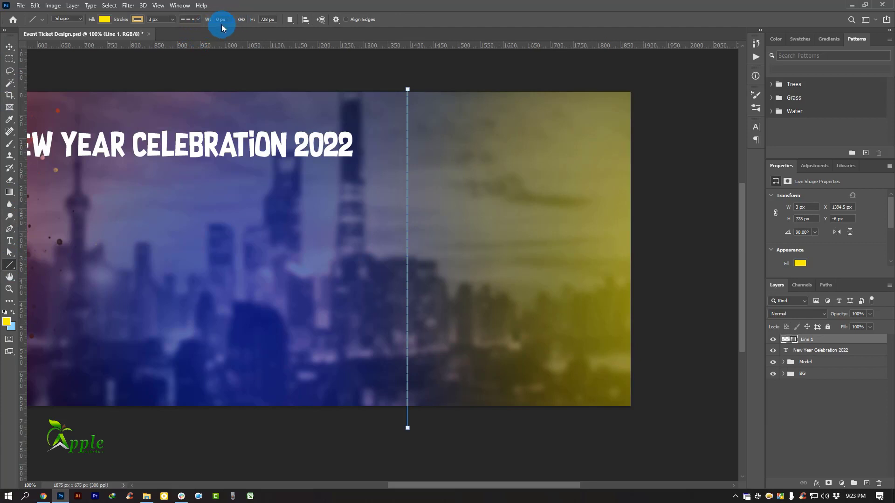
pyautogui.click(189, 21)
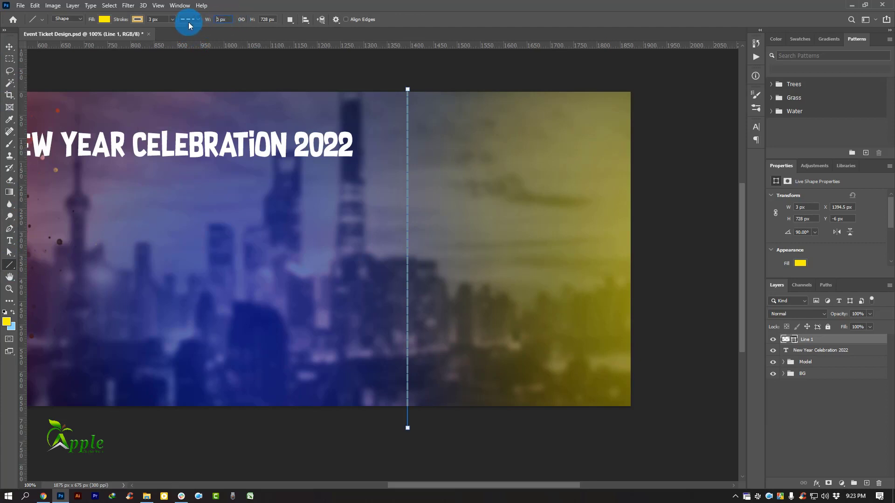
pyautogui.click(476, 25)
pyautogui.click(10, 47)
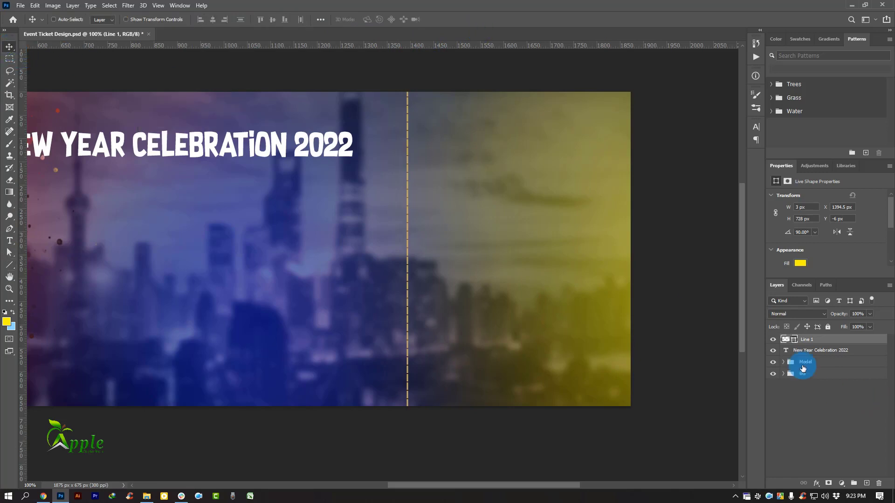
# Step: Change the vertical line's fill colour to white
pyautogui.doubleClick(795, 341)
pyautogui.moveTo(697, 344); pyautogui.dragTo(649, 329)
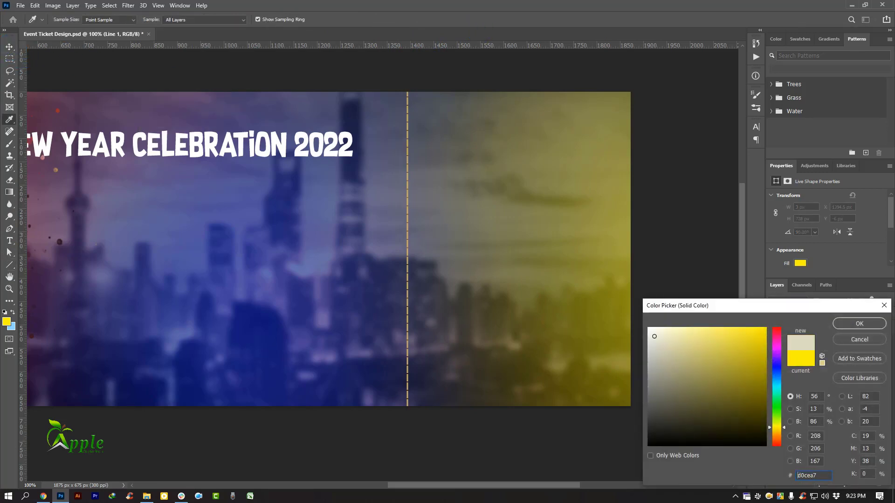
pyautogui.click(861, 324)
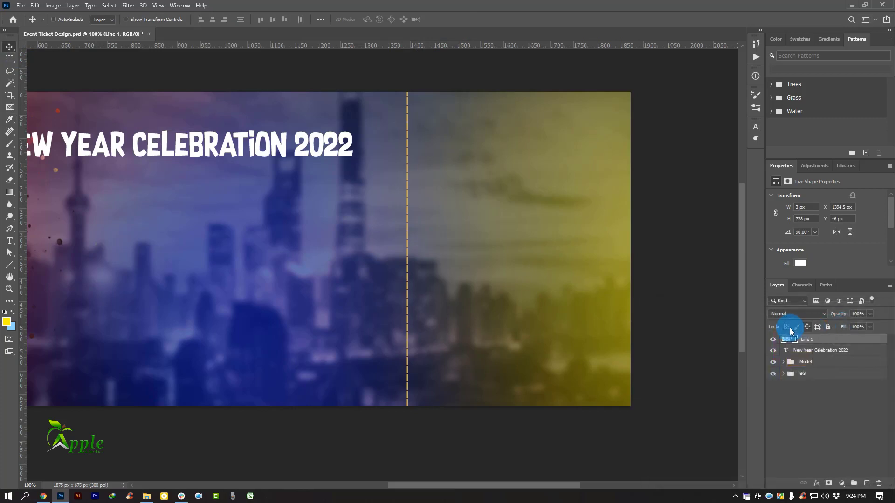
# Step: Reactivate the Line tool with the dashed line selected to access its stroke settings
pyautogui.click(9, 241)
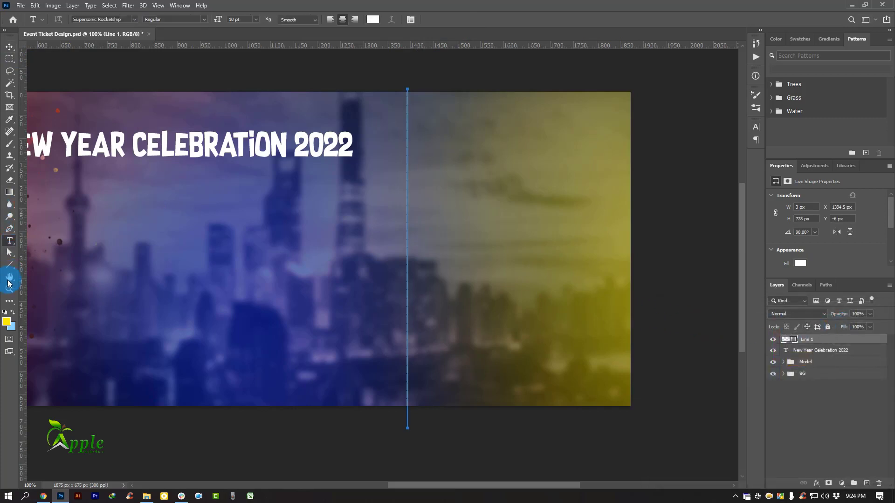
pyautogui.click(9, 265)
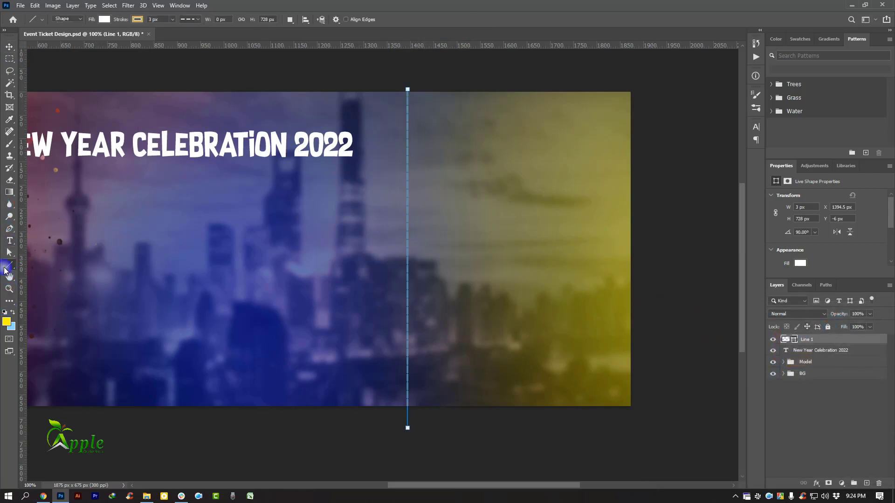
# Step: Set the vertical dashed line's stroke color to white
pyautogui.click(137, 19)
pyautogui.click(196, 37)
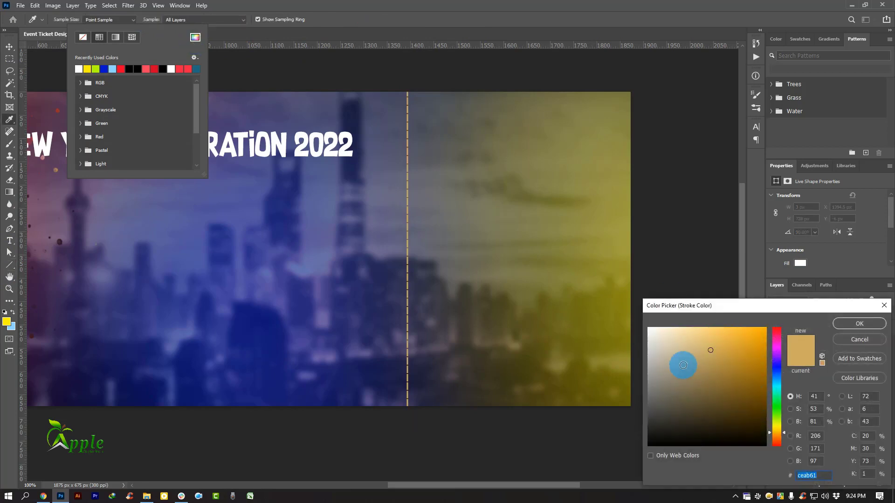
pyautogui.moveTo(683, 366); pyautogui.dragTo(610, 311)
pyautogui.click(845, 328)
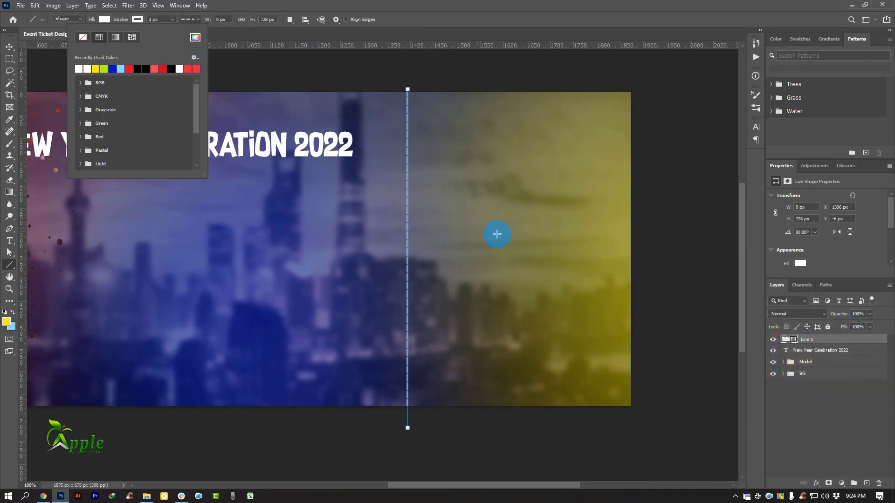
# Step: Move the white dashed line left to X 1373.5 px, keeping its vertical position
pyautogui.click(11, 48)
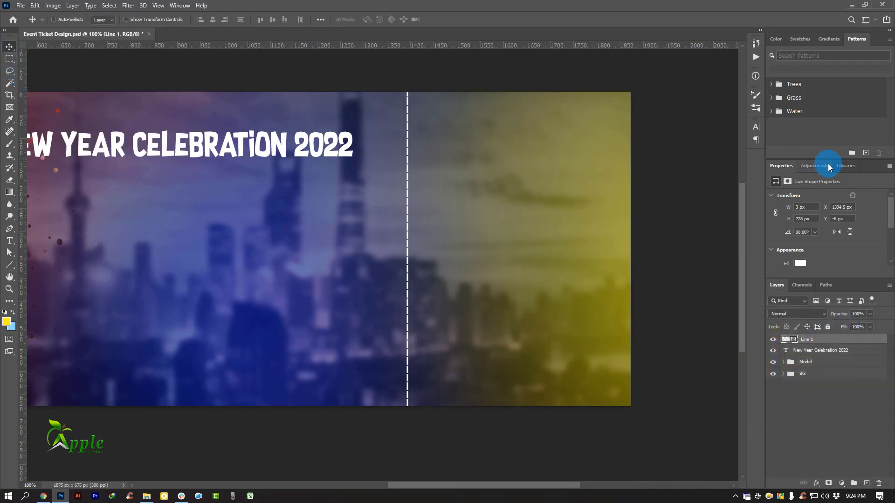
pyautogui.press('Left')
pyautogui.press('Left')
pyautogui.press('Left')
pyautogui.press('Left')
pyautogui.press('Left')
pyautogui.press('Left')
pyautogui.press('Left')
pyautogui.press('Left')
pyautogui.press('Left')
pyautogui.press('Left')
pyautogui.press('Left')
pyautogui.press('Left')
pyautogui.press('Left')
pyautogui.press('Left')
pyautogui.press('Left')
pyautogui.press('Left')
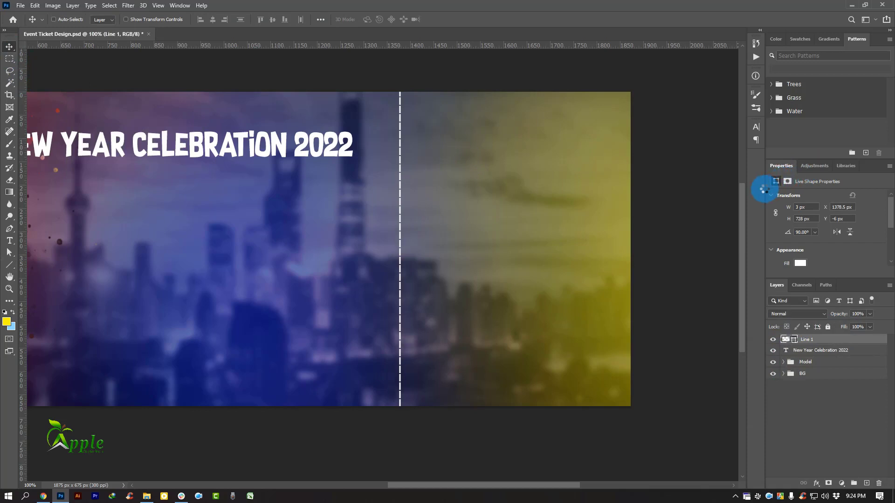
pyautogui.press('Left')
pyautogui.press('Left')
pyautogui.hotkey('ctrl', '-')
pyautogui.hotkey('ctrl', '-')
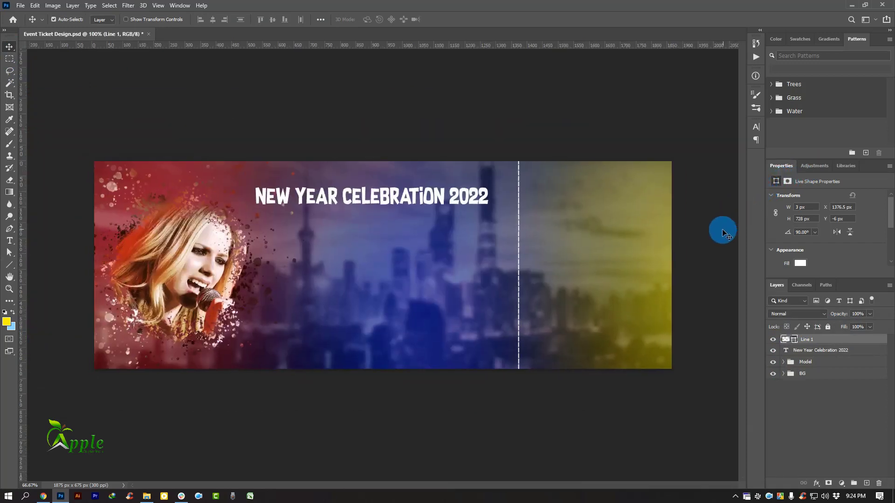
pyautogui.hotkey('ctrl', '+')
pyautogui.hotkey('ctrl', '+')
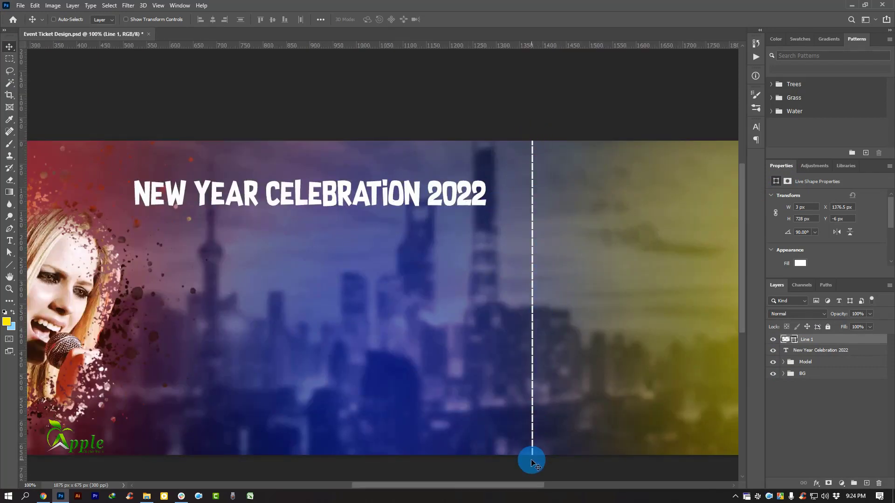
pyautogui.hotkey('ctrl', '-')
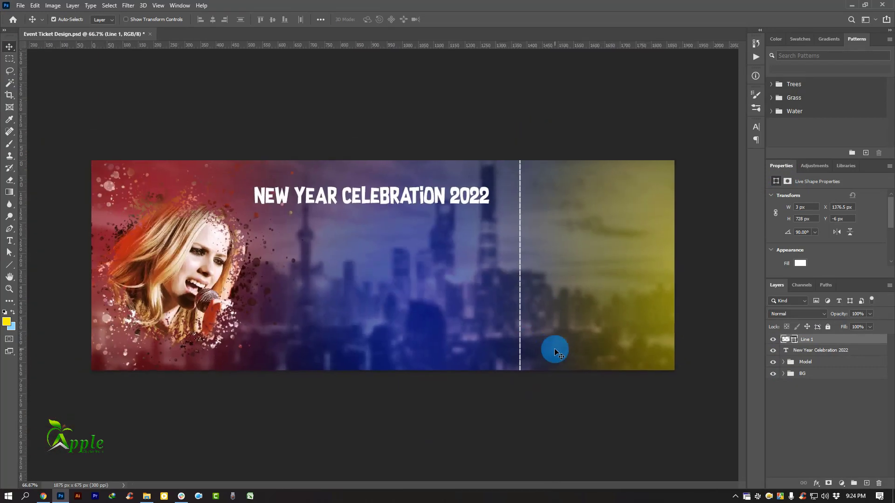
pyautogui.press('Left')
pyautogui.press('Left')
pyautogui.press('Left')
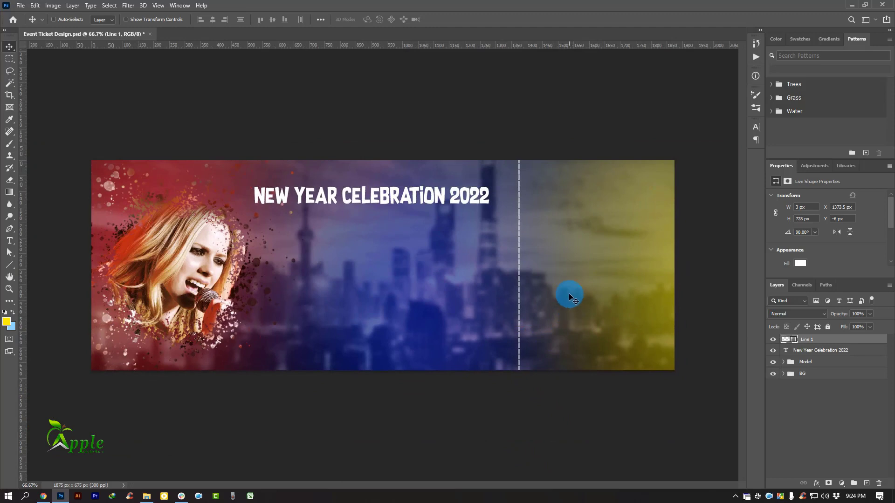
pyautogui.click(815, 353)
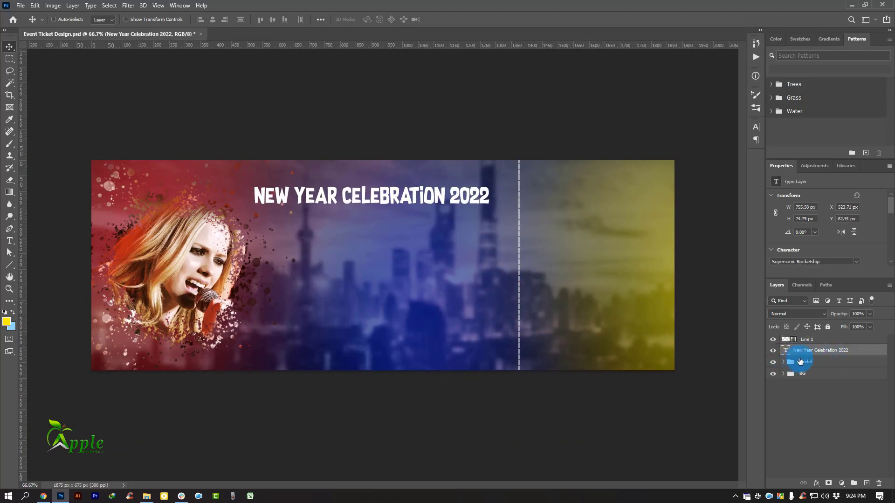
pyautogui.click(331, 294)
pyautogui.moveTo(473, 349); pyautogui.dragTo(550, 356)
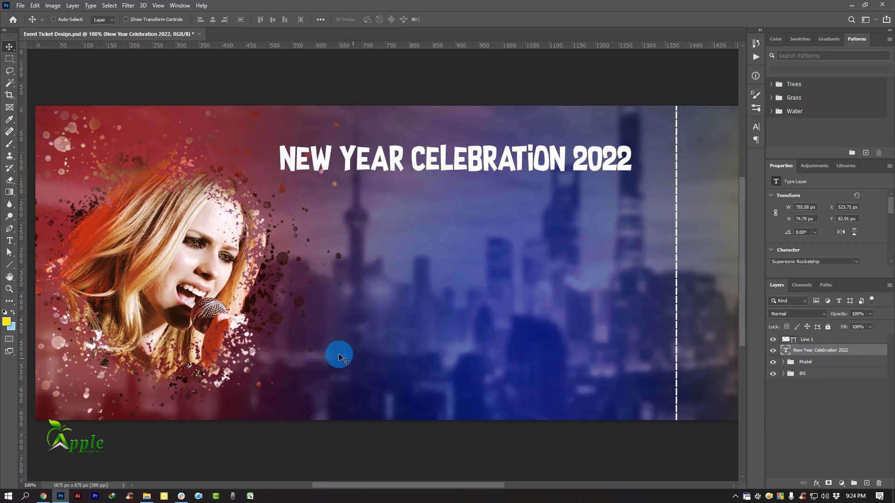
pyautogui.scroll(-1, 569, 350)
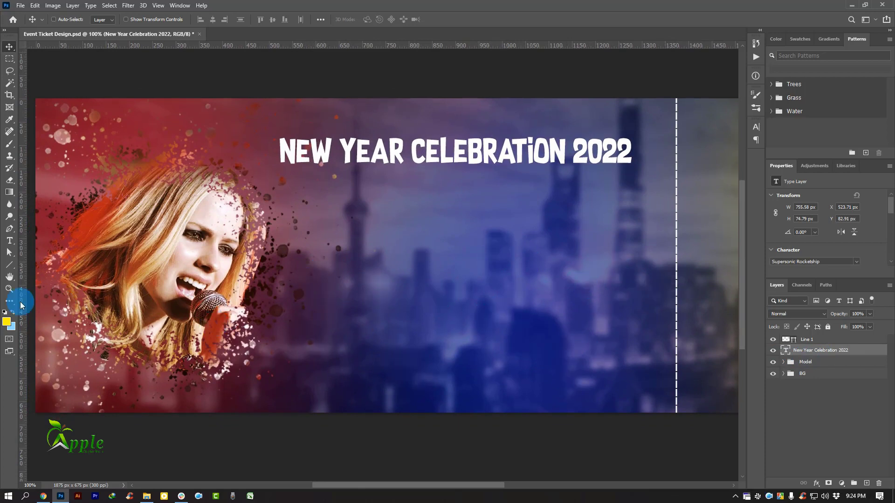
pyautogui.click(11, 242)
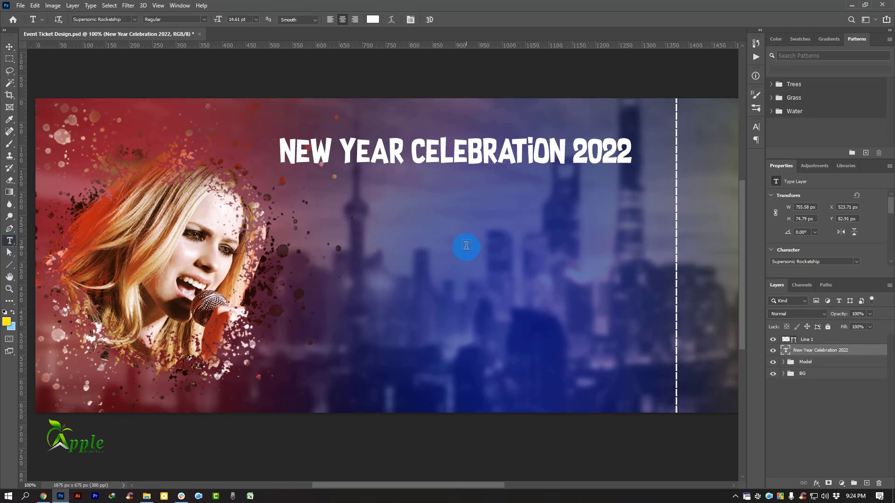
pyautogui.scroll(-2, 541, 313)
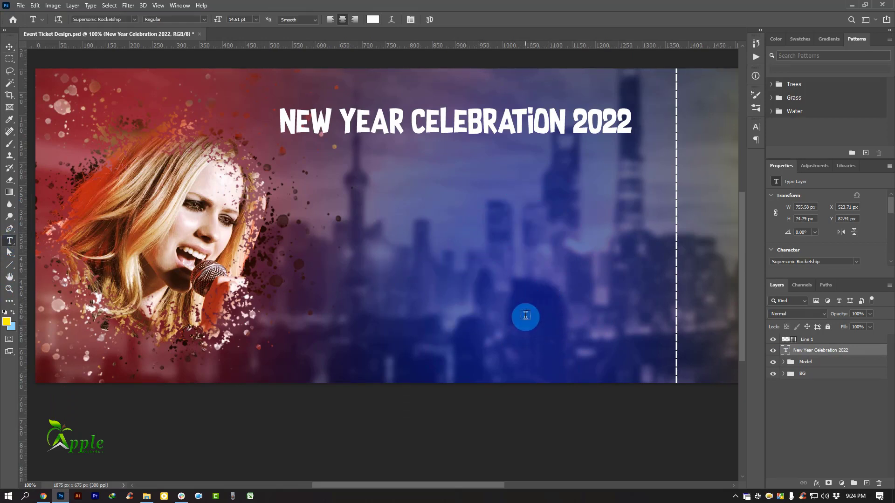
pyautogui.scroll(-1, 526, 315)
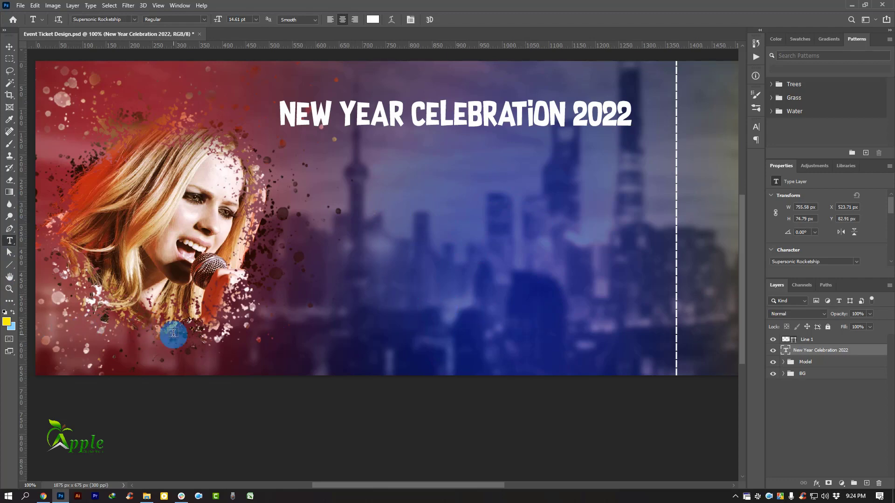
pyautogui.scroll(-2, 588, 319)
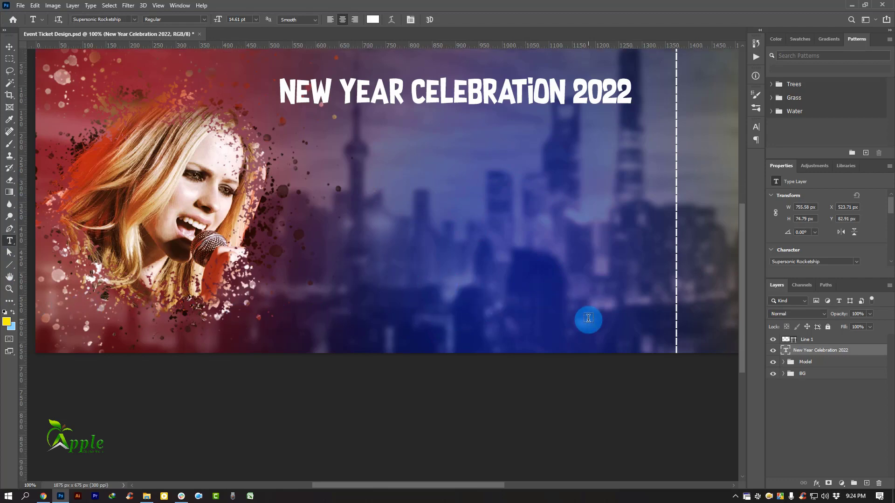
pyautogui.hotkey('ctrl', '-')
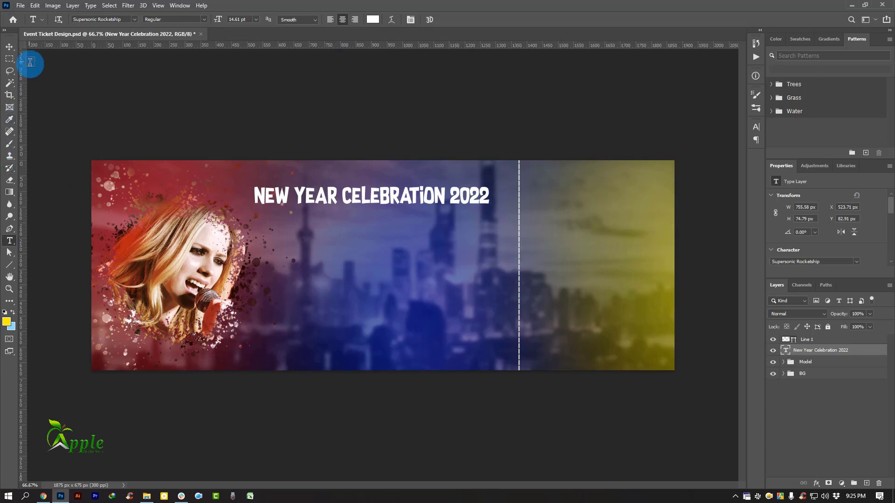
# Step: Place the "1st DJ Nexas" text below the title at about X 673 px, Y 239 px, with its layer above Line 1
pyautogui.click(9, 46)
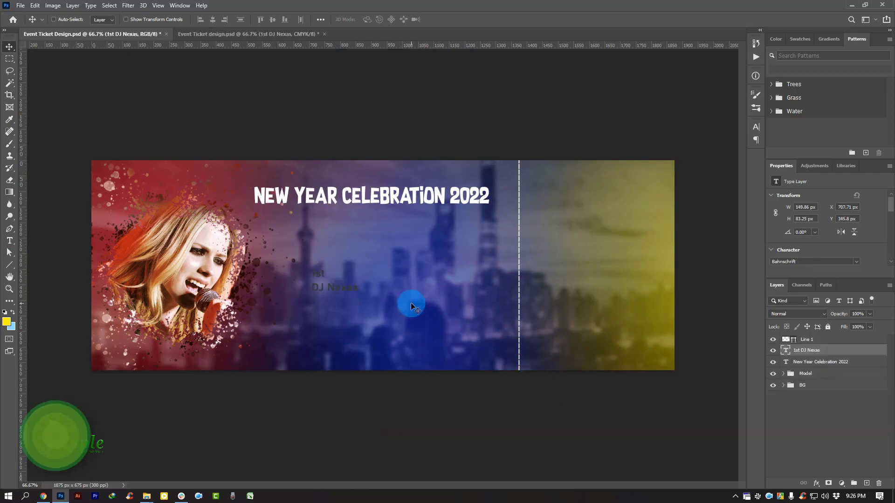
pyautogui.moveTo(372, 288); pyautogui.dragTo(357, 255)
pyautogui.moveTo(835, 351); pyautogui.dragTo(830, 338)
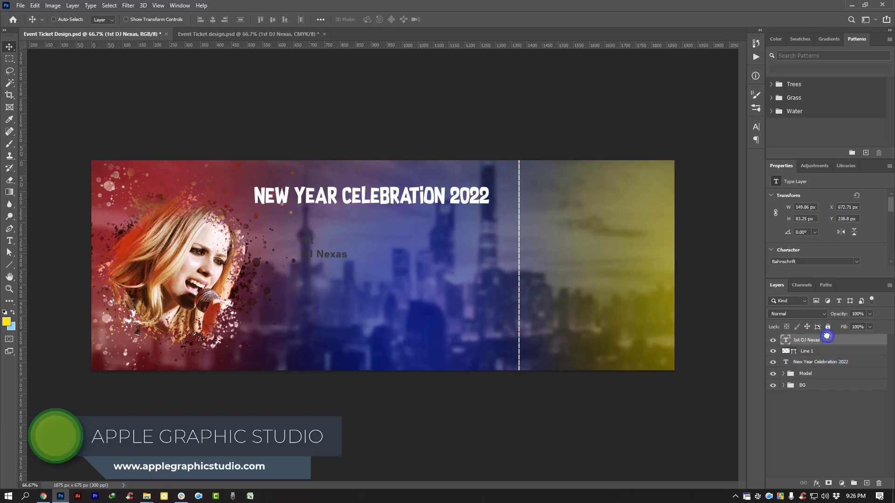
# Step: Set the "1st DJ Nexas" text color to white
pyautogui.click(758, 135)
pyautogui.click(731, 180)
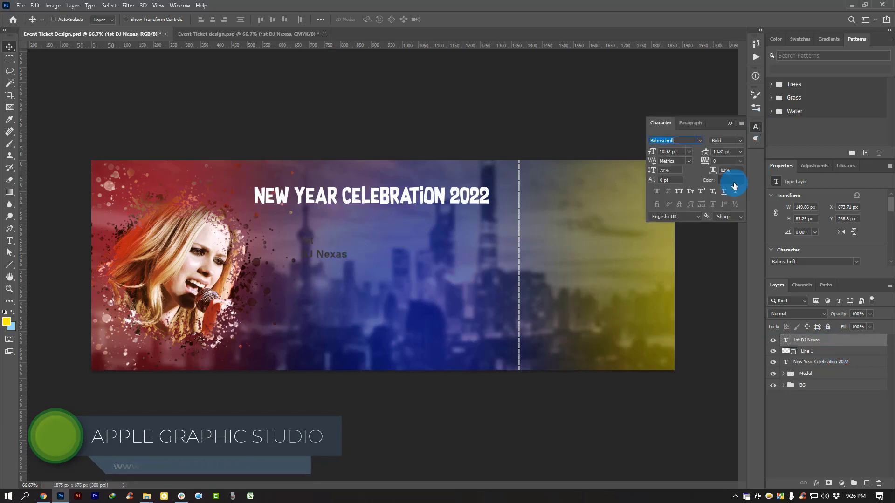
pyautogui.click(648, 328)
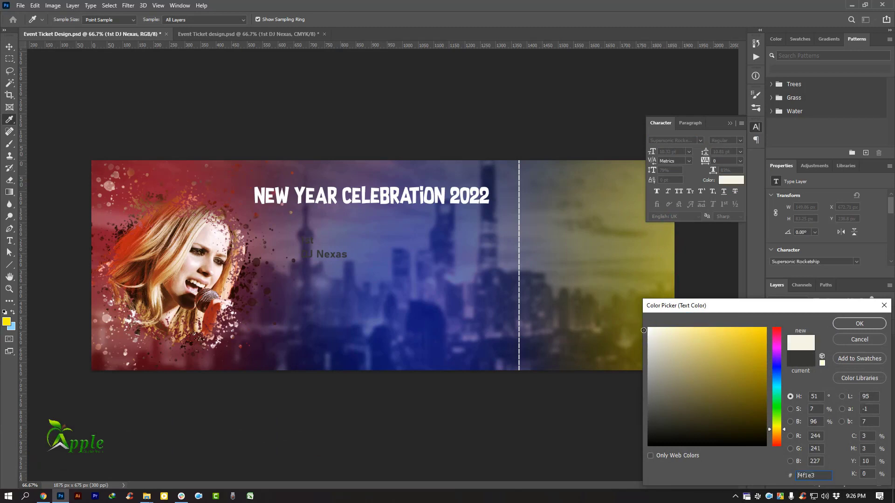
pyautogui.click(846, 323)
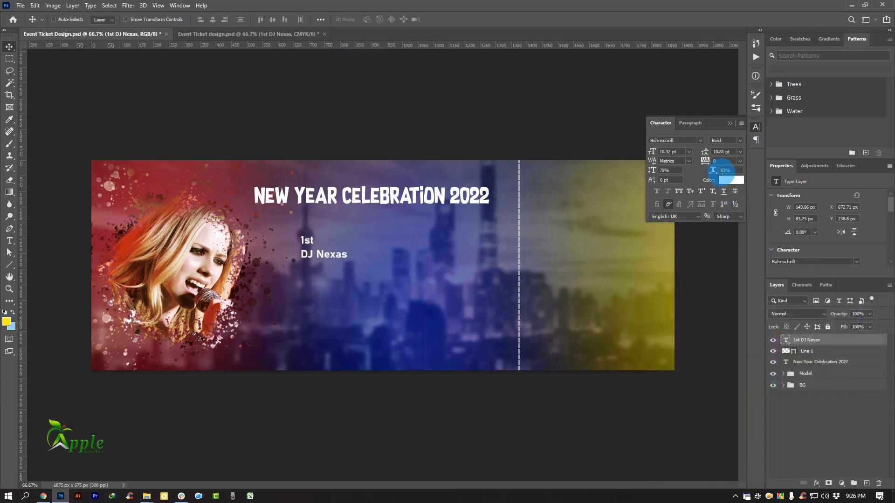
pyautogui.click(730, 124)
# Step: Duplicate the "1st DJ Nexas" text to its right at about X 917 px and change the copy's first line to "2nd"
pyautogui.moveTo(312, 247); pyautogui.dragTo(386, 246)
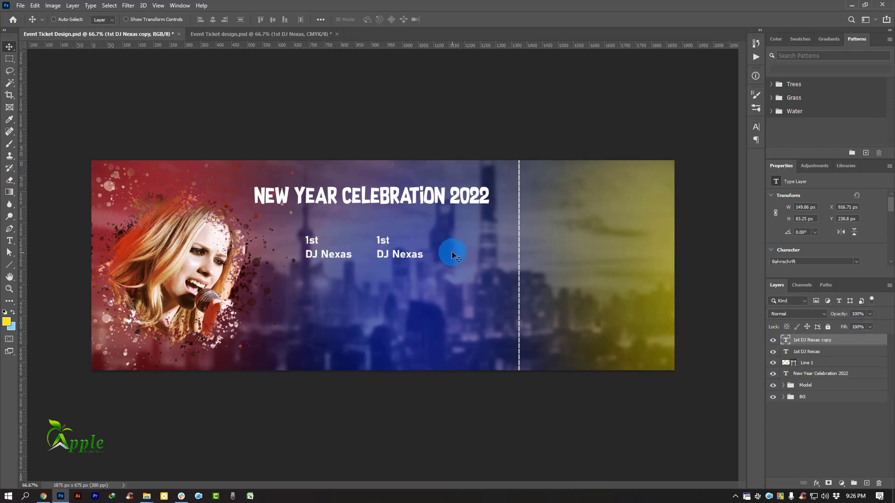
pyautogui.click(10, 241)
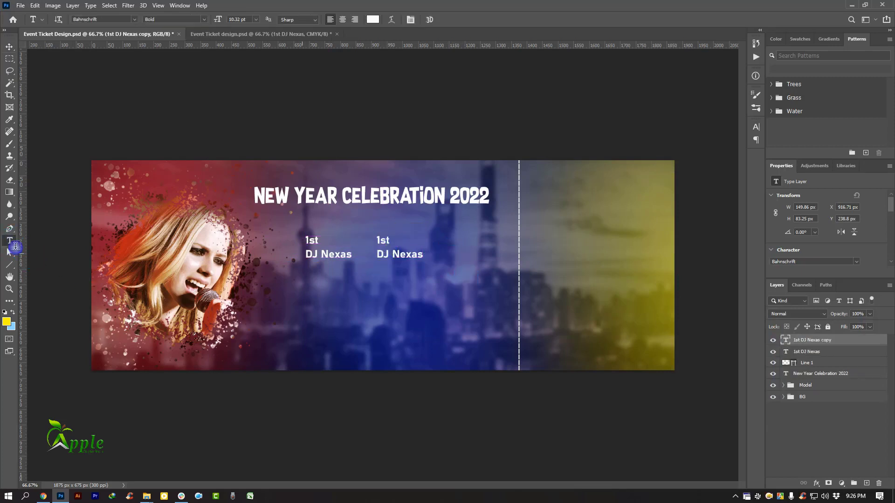
pyautogui.click(396, 254)
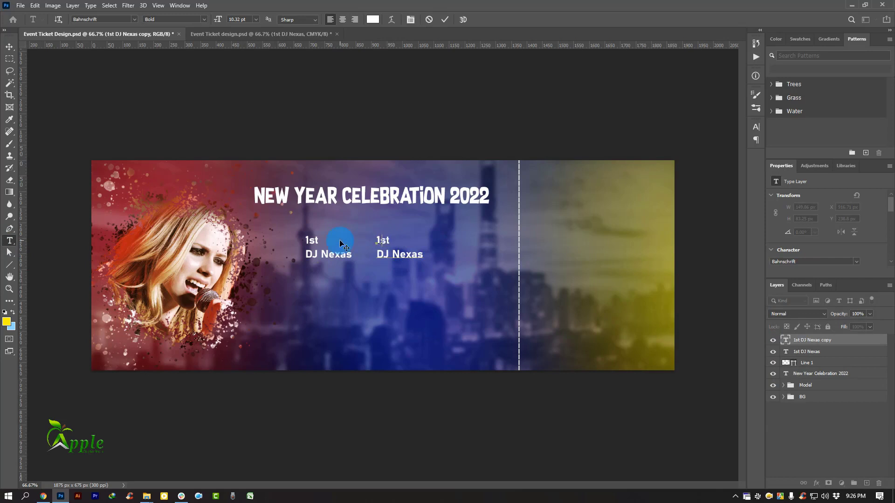
pyautogui.write('2nd')
pyautogui.click(443, 21)
# Step: Replace "Nexas" with "Xosha" in the copied text block
pyautogui.click(405, 253)
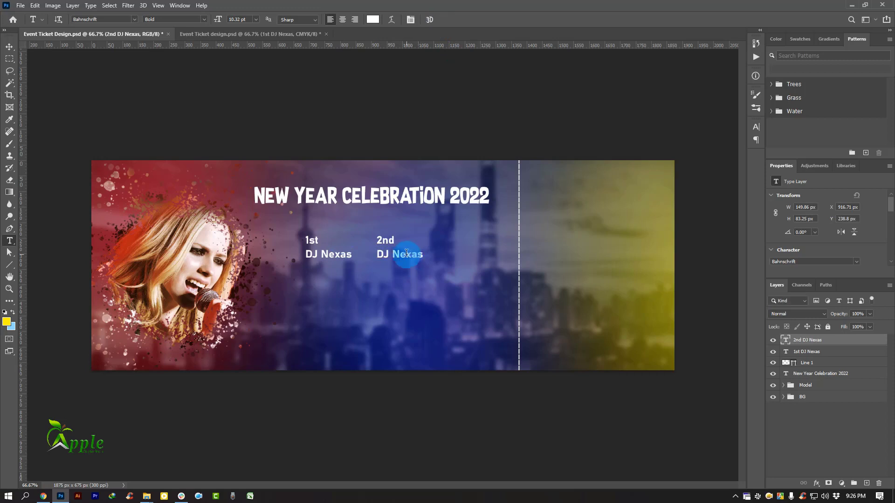
pyautogui.moveTo(393, 252); pyautogui.dragTo(509, 253)
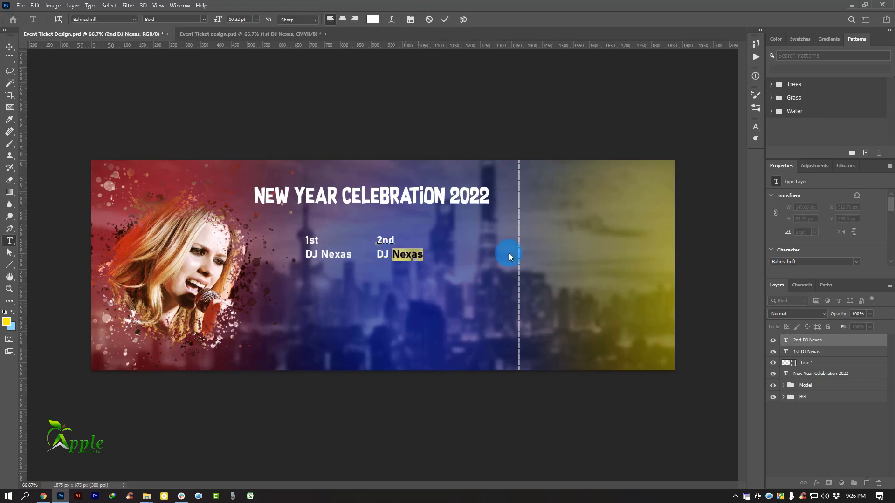
pyautogui.write('Xosha')
pyautogui.click(445, 21)
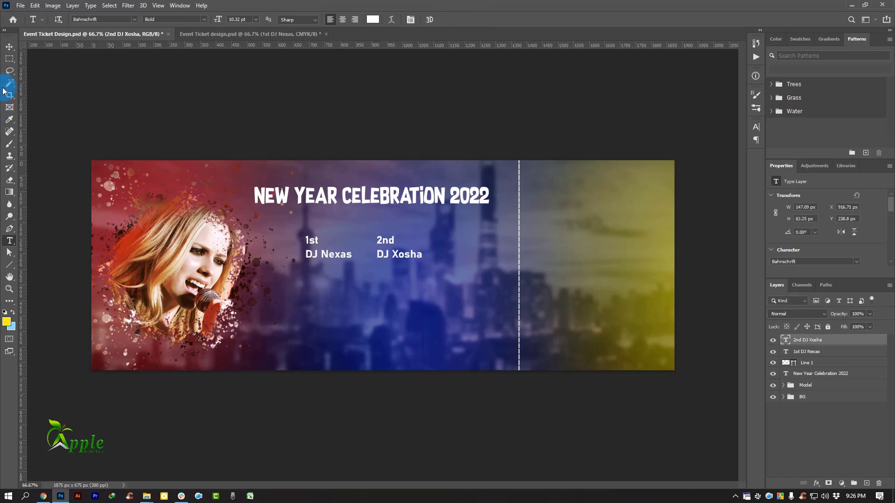
# Step: Group the "1st DJ Nexas" and "2nd DJ Xosha" text layers
pyautogui.click(9, 47)
pyautogui.keyDown('shift'); pyautogui.click(812, 353); pyautogui.keyUp('shift')
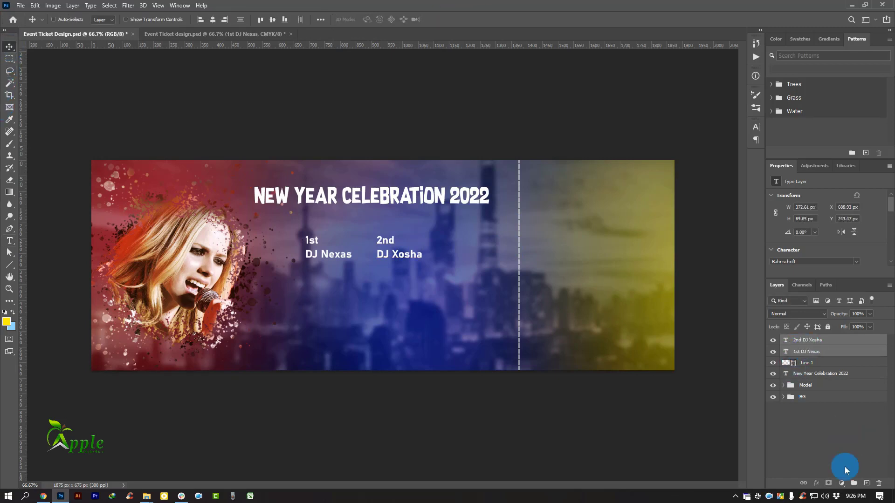
pyautogui.click(854, 484)
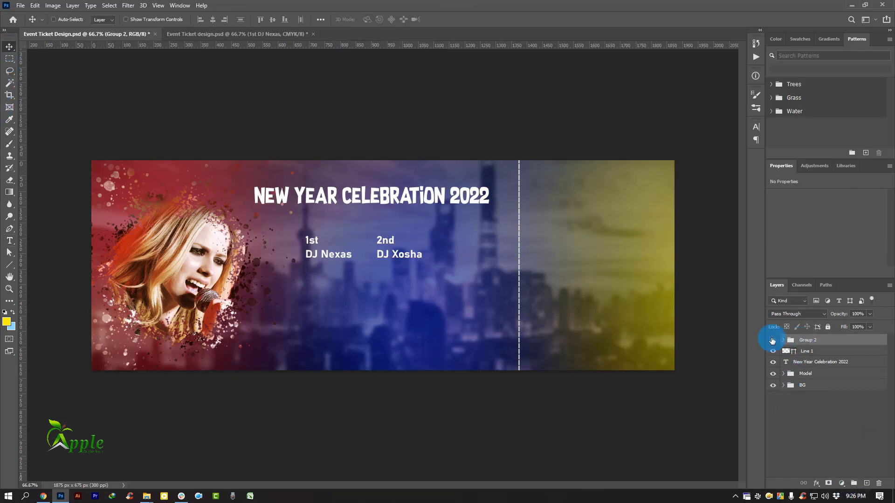
# Step: Move the grouped DJ texts right, beneath the right half of the title and close to the dashed line
pyautogui.moveTo(395, 260); pyautogui.dragTo(456, 238)
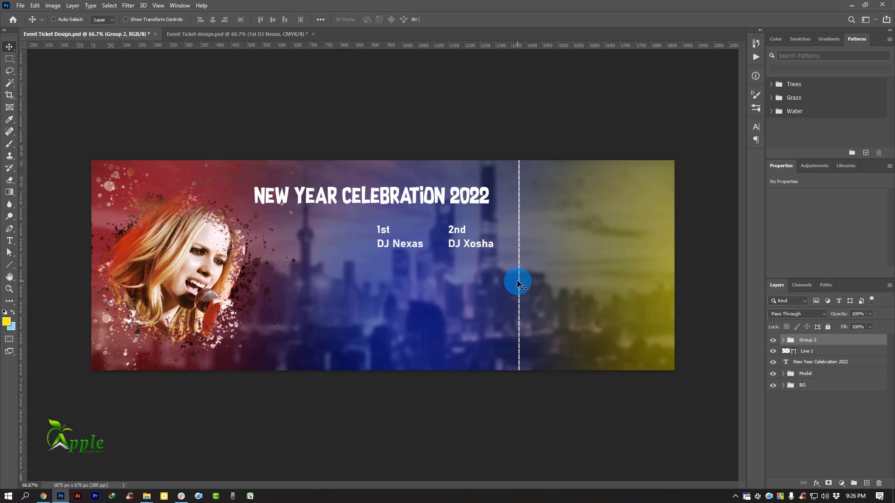
pyautogui.press('Down')
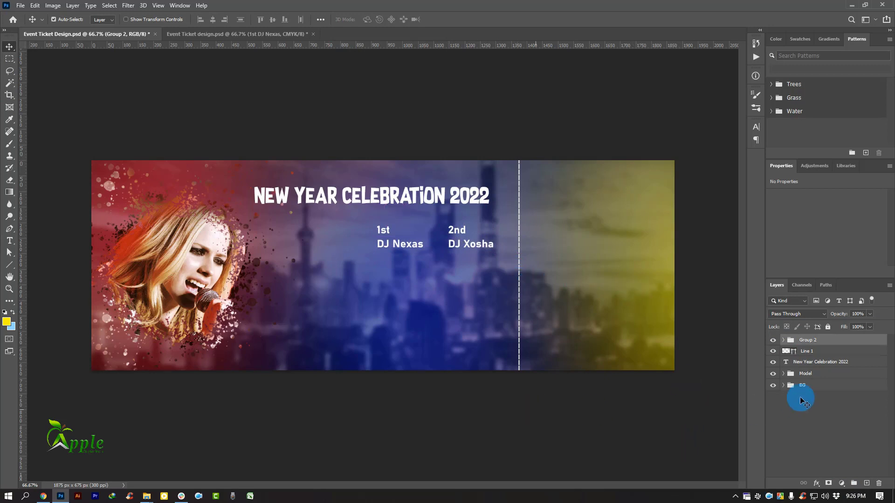
pyautogui.click(784, 341)
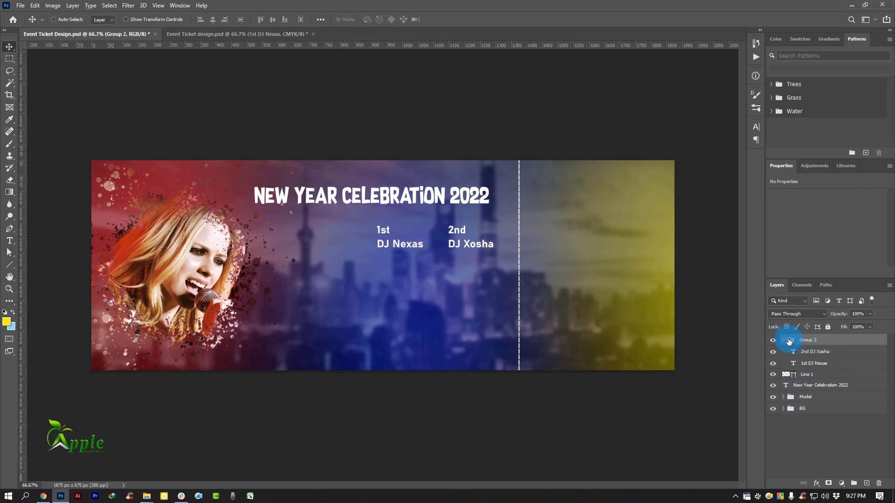
pyautogui.click(785, 340)
pyautogui.moveTo(536, 247); pyautogui.dragTo(533, 257)
# Step: Move only the "2nd DJ Xosha" text left to X 1112.71 px, closer to the first DJ text
pyautogui.click(784, 341)
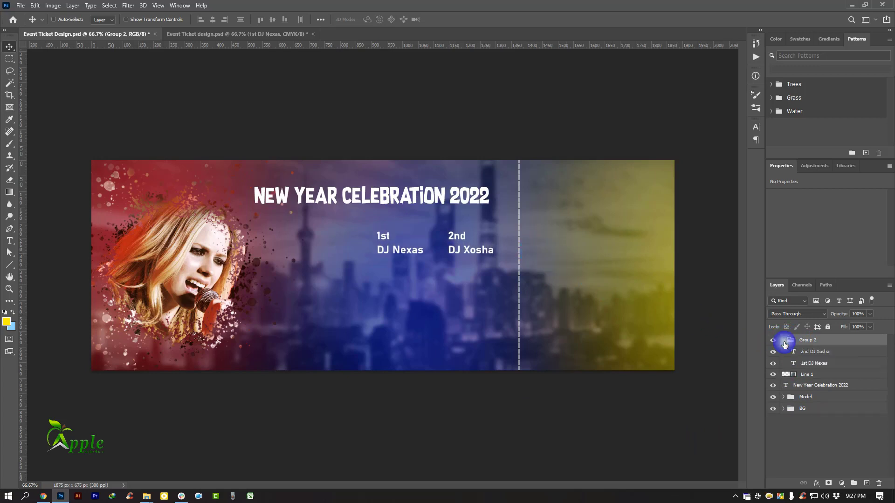
pyautogui.click(816, 354)
pyautogui.press('Right')
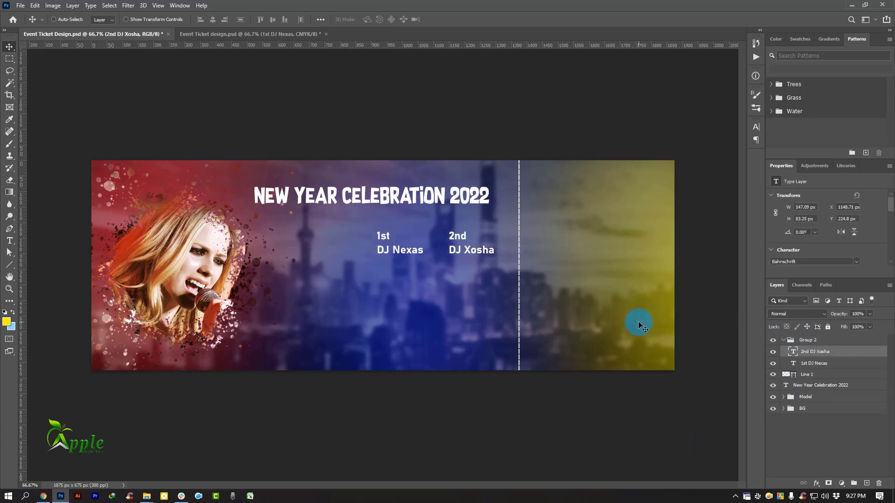
pyautogui.press('Left')
pyautogui.press('Left')
pyautogui.press('Left')
pyautogui.press('Left')
pyautogui.press('Left')
pyautogui.press('Left')
pyautogui.press('Left')
pyautogui.press('Left')
pyautogui.press('Left')
pyautogui.press('Left')
pyautogui.press('Left')
pyautogui.press('Left')
pyautogui.press('Left')
pyautogui.press('Left')
pyautogui.press('Left')
pyautogui.press('Left')
pyautogui.press('Left')
pyautogui.press('Left')
pyautogui.press('Left')
pyautogui.press('Left')
pyautogui.press('Left')
pyautogui.press('Left')
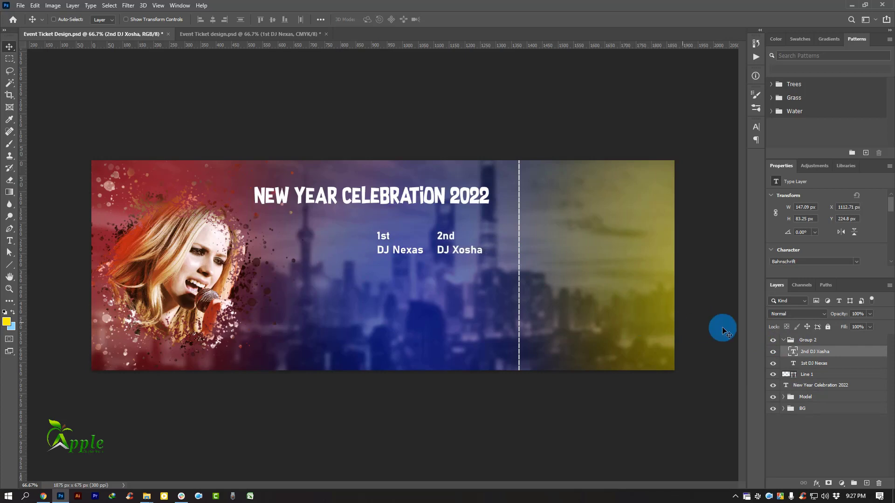
# Step: Duplicate the grouped DJ texts side by side beneath the title and group both copies together
pyautogui.click(787, 342)
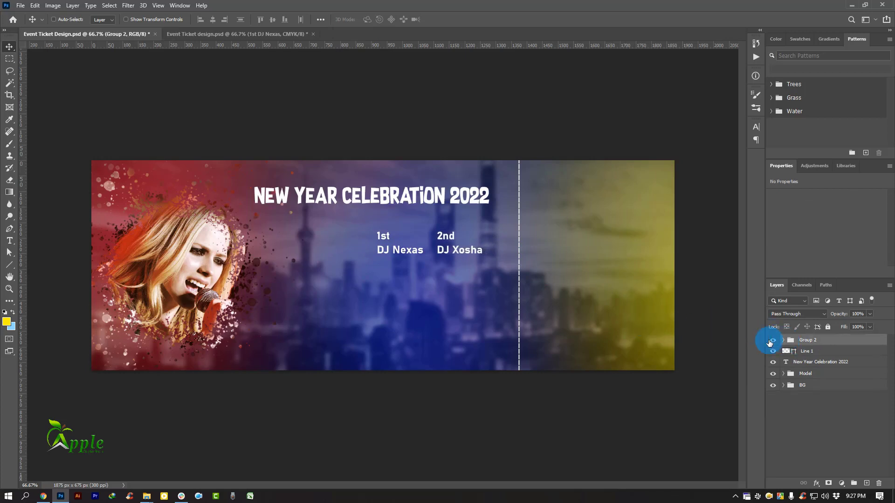
pyautogui.moveTo(415, 247); pyautogui.dragTo(312, 249)
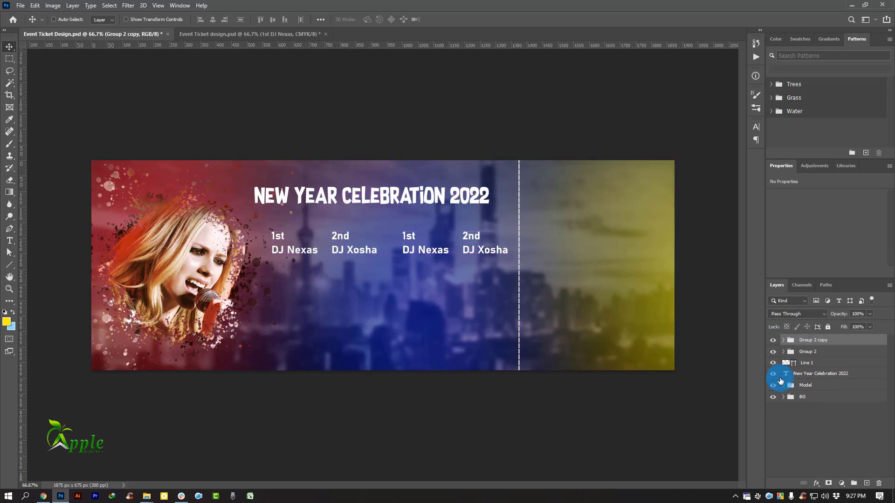
pyautogui.keyDown('shift'); pyautogui.click(808, 352); pyautogui.keyUp('shift')
pyautogui.click(856, 485)
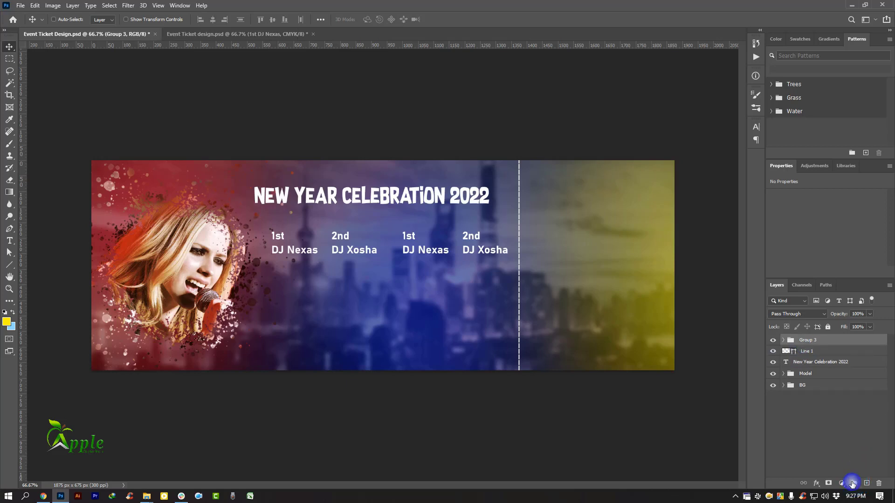
# Step: Draw a yellow rectangle about 793 × 124 px behind the four DJ texts, layered just above the dashed line
pyautogui.click(812, 353)
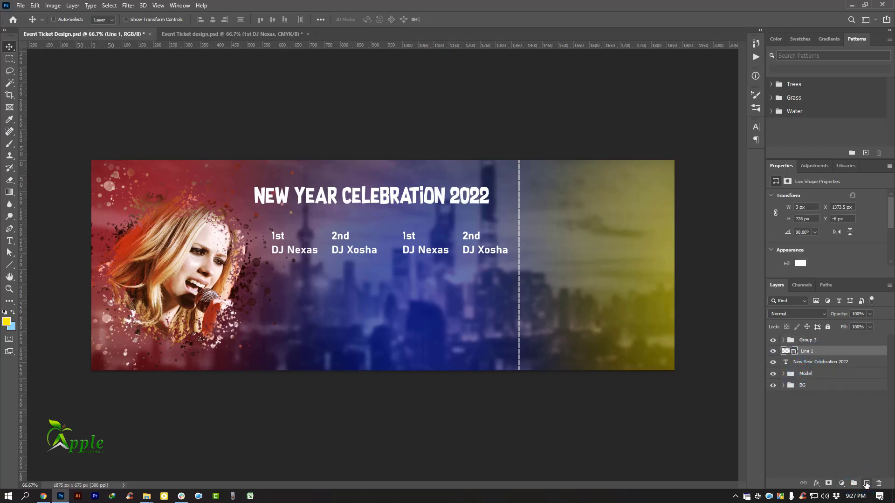
pyautogui.click(867, 485)
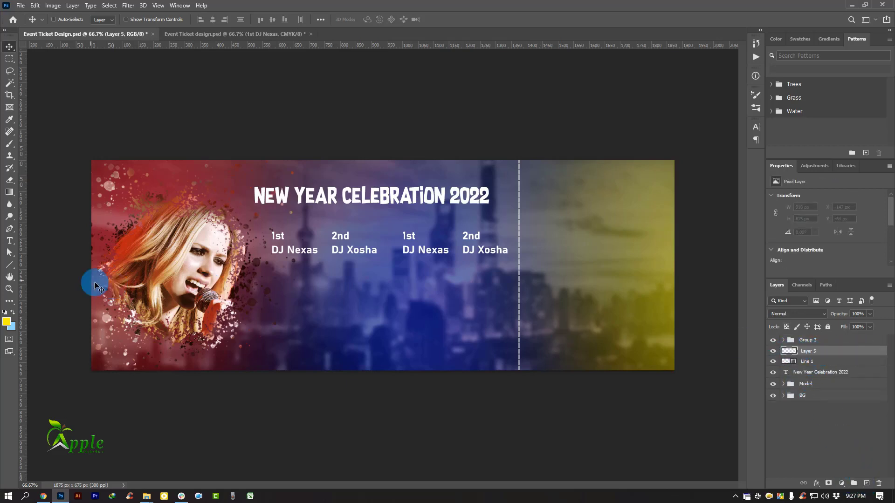
pyautogui.click(9, 264)
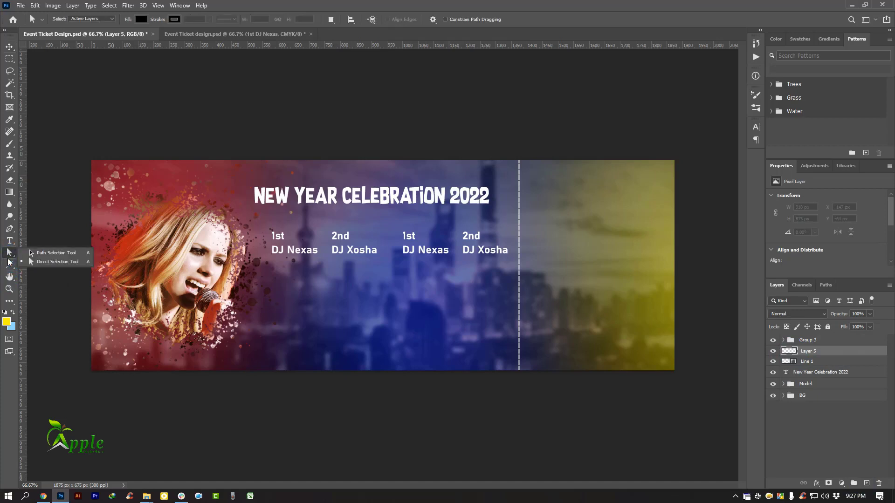
pyautogui.rightClick(9, 265)
pyautogui.click(48, 265)
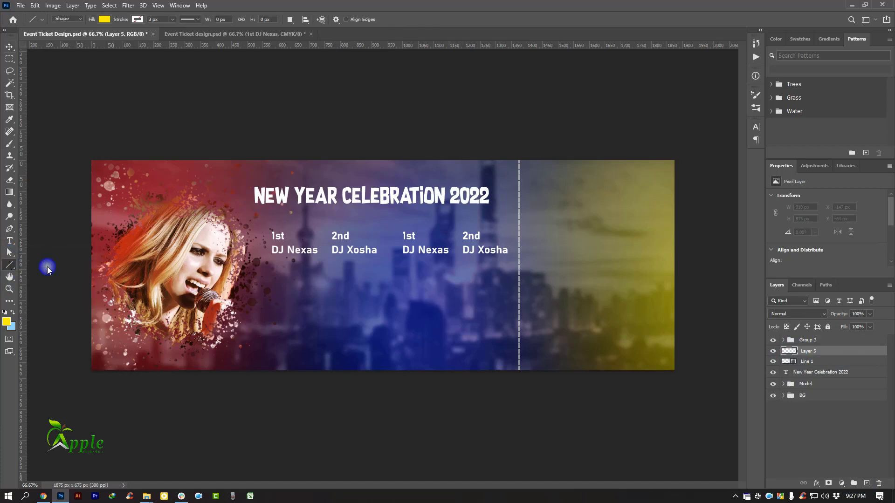
pyautogui.moveTo(264, 223); pyautogui.dragTo(511, 260)
pyautogui.click(8, 47)
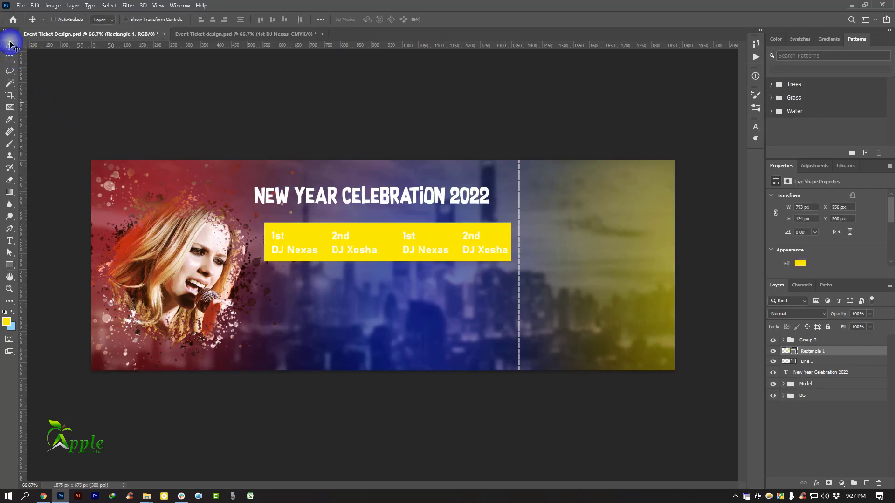
# Step: Recolor the rectangle behind the DJ texts to dark purple #302250, sampled from the ticket background
pyautogui.doubleClick(793, 352)
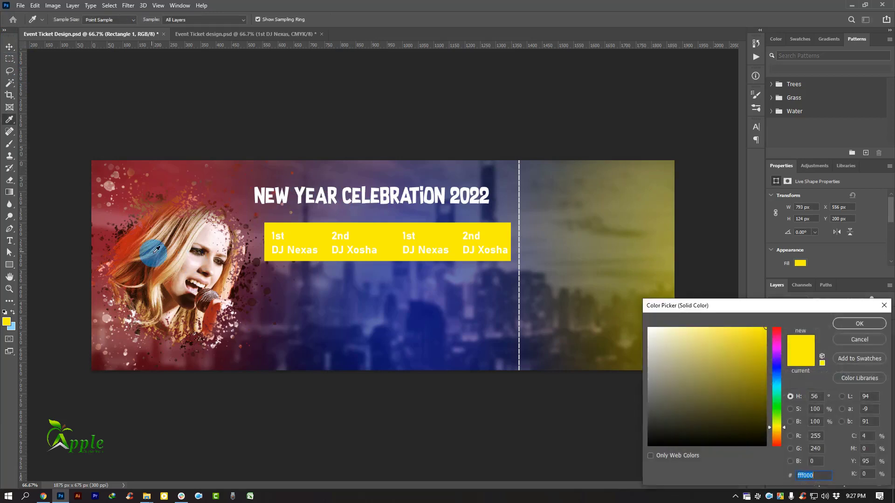
pyautogui.click(119, 213)
pyautogui.click(284, 292)
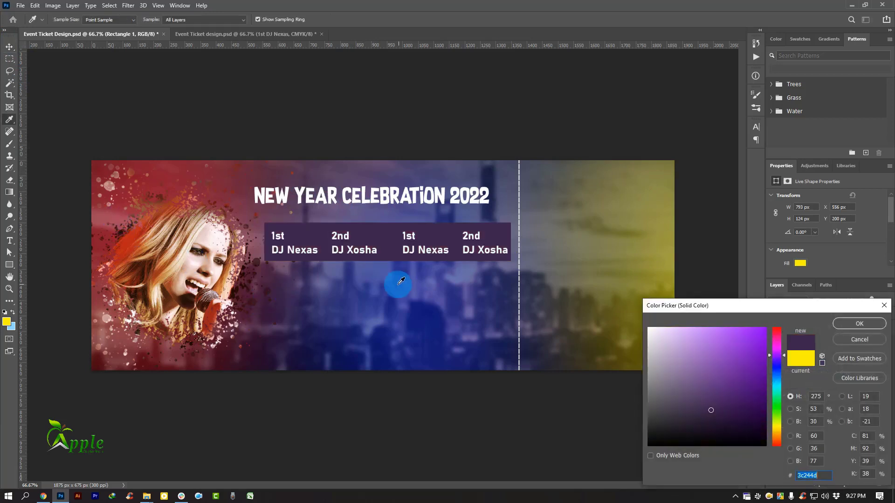
pyautogui.click(415, 280)
pyautogui.click(290, 285)
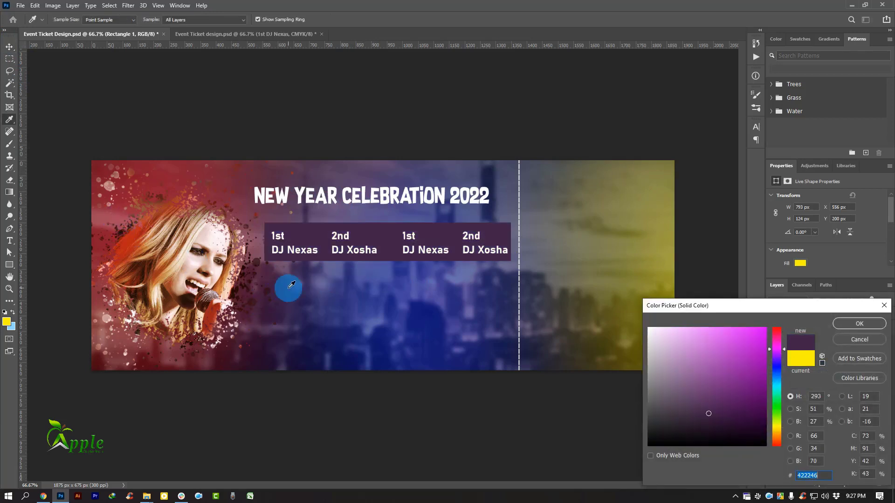
pyautogui.click(293, 292)
pyautogui.click(301, 272)
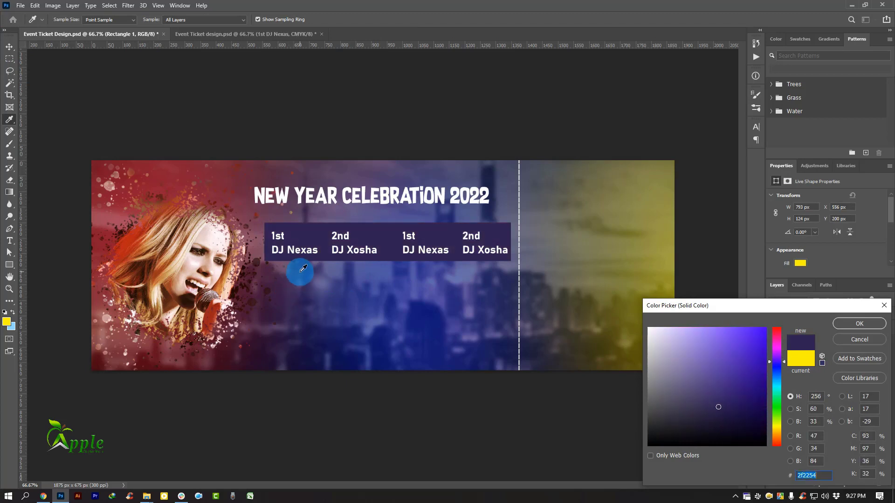
pyautogui.click(300, 272)
pyautogui.click(287, 274)
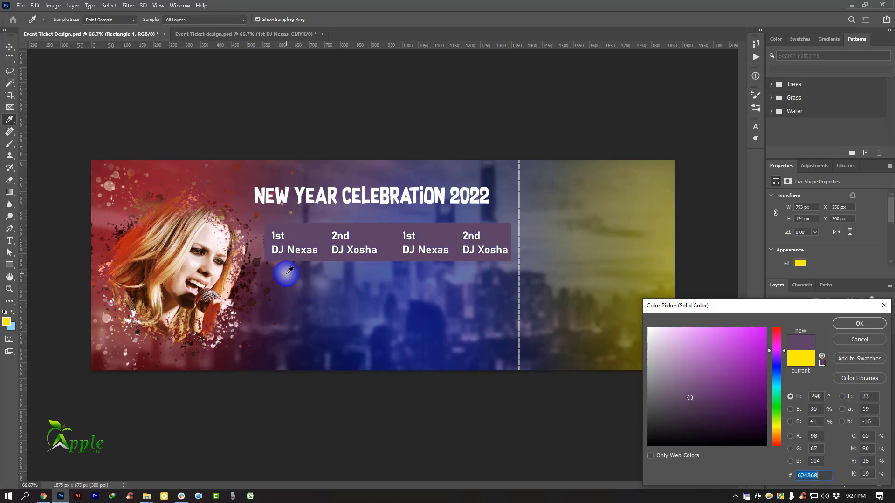
pyautogui.click(289, 293)
pyautogui.click(322, 288)
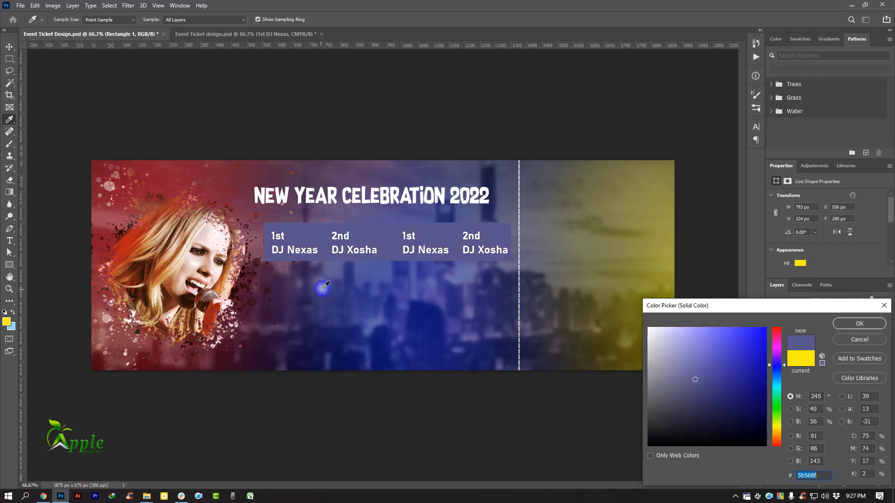
pyautogui.click(312, 309)
pyautogui.click(298, 326)
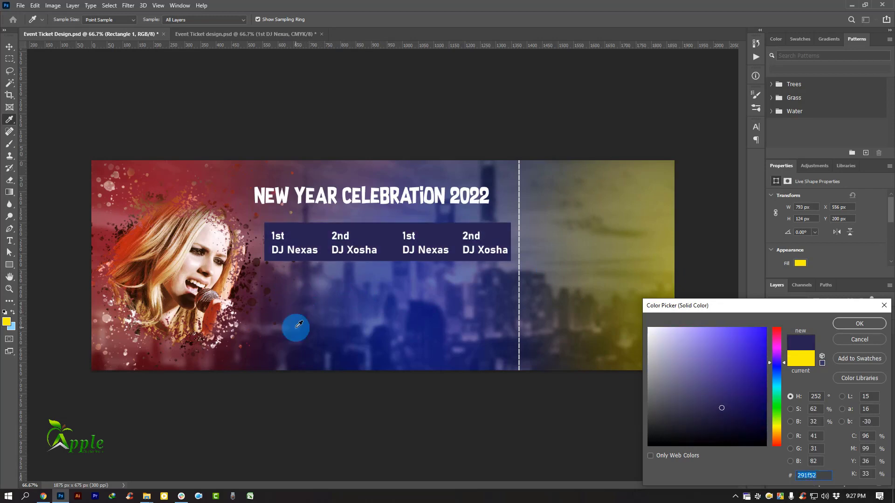
pyautogui.click(298, 292)
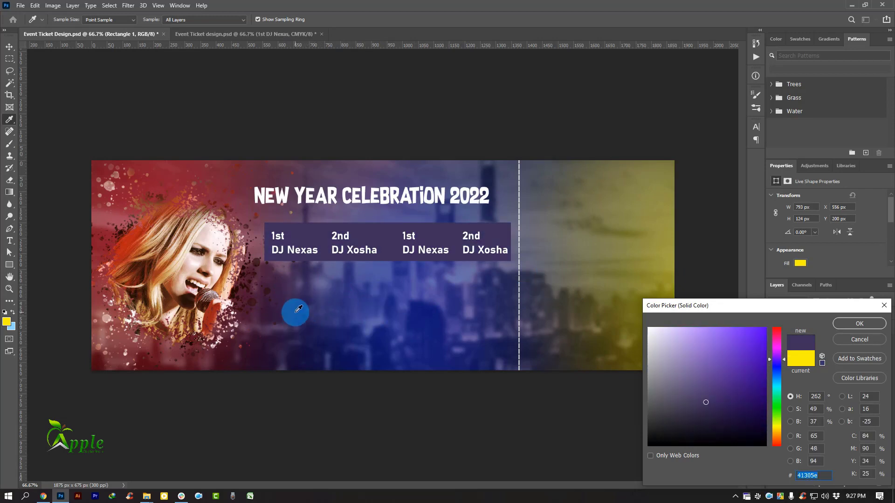
pyautogui.click(297, 311)
pyautogui.click(298, 318)
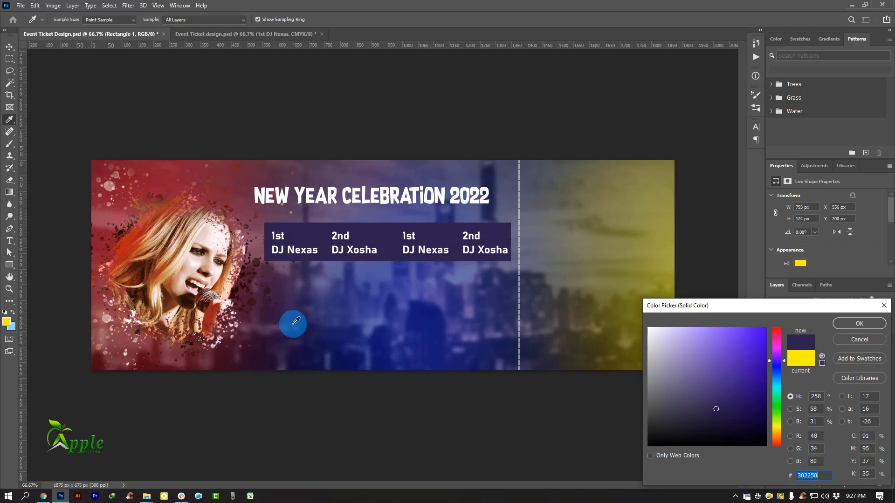
pyautogui.click(860, 325)
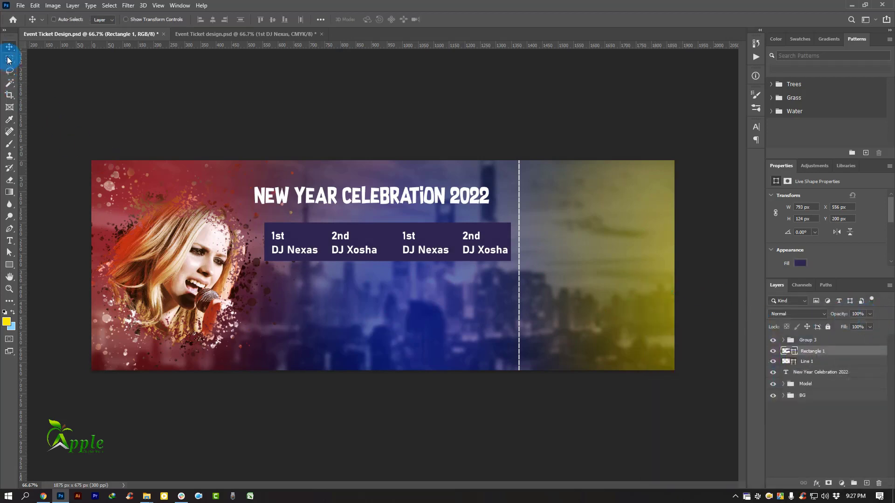
# Step: Nudge the rectangle right to X 562 px and lower its opacity to 60%
pyautogui.press('Right')
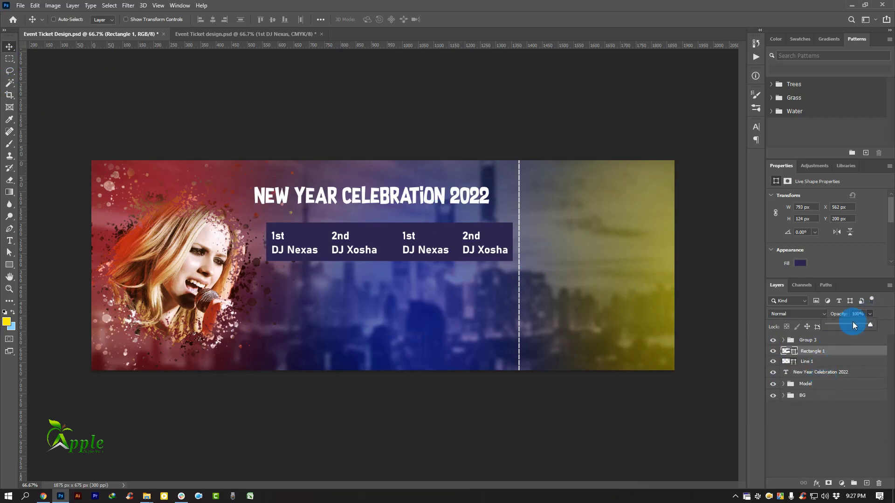
pyautogui.click(854, 325)
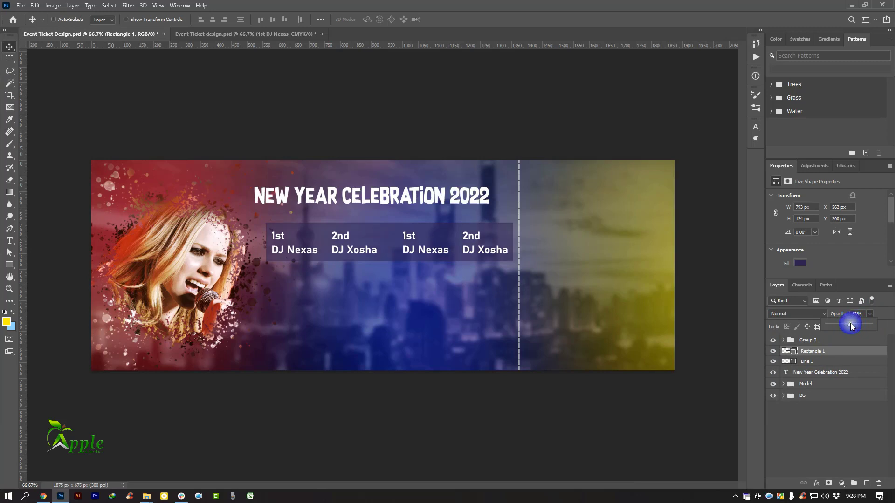
pyautogui.moveTo(851, 324); pyautogui.dragTo(853, 324)
# Step: Group the rectangle with the DJ texts and move the group down and left, placing the rectangle at X 524, Y 271 px
pyautogui.keyDown('shift'); pyautogui.click(813, 344); pyautogui.keyUp('shift')
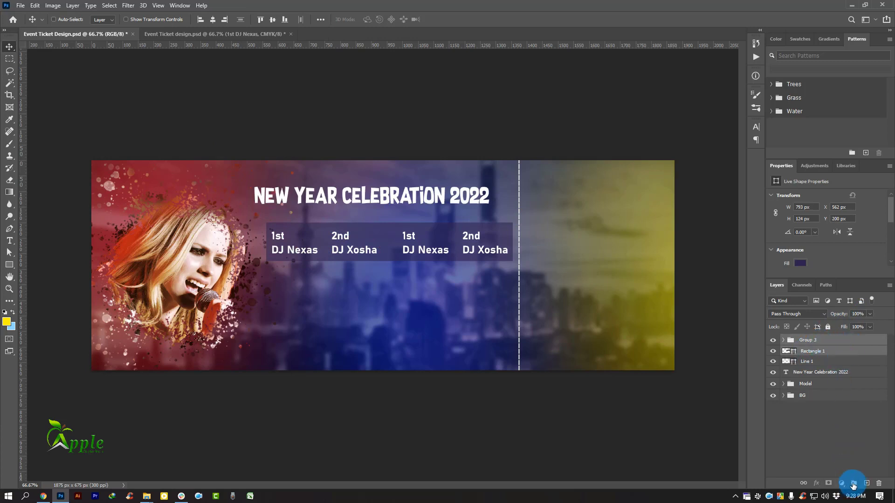
pyautogui.click(854, 486)
pyautogui.moveTo(472, 239); pyautogui.dragTo(476, 272)
pyautogui.click(583, 291)
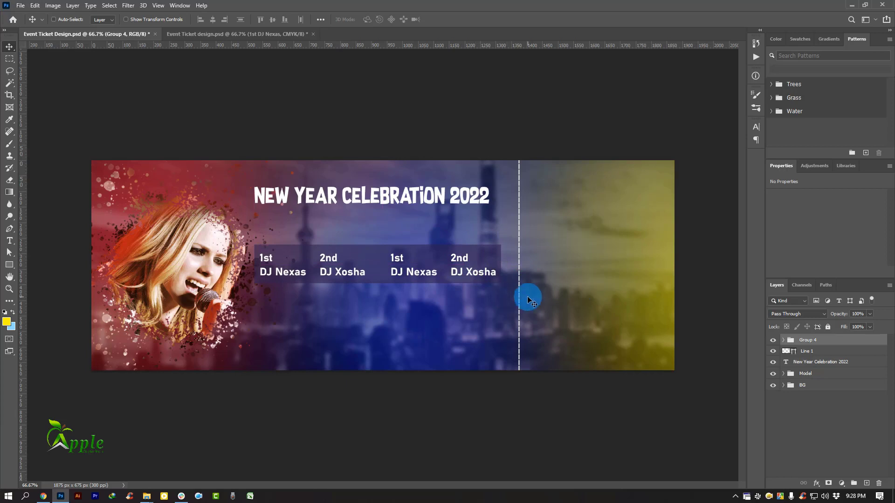
# Step: Narrow the rectangle to 390 px wide so it sits only behind the left pair of DJ texts
pyautogui.click(784, 341)
pyautogui.click(820, 363)
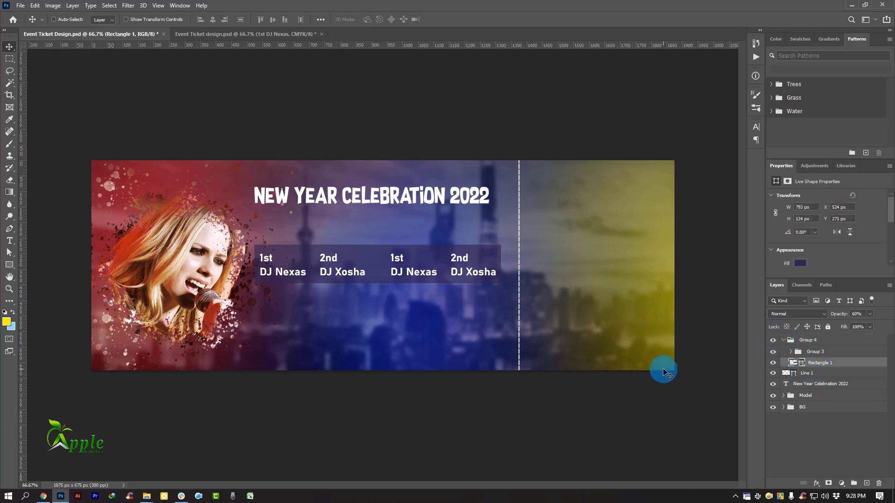
pyautogui.press('t')
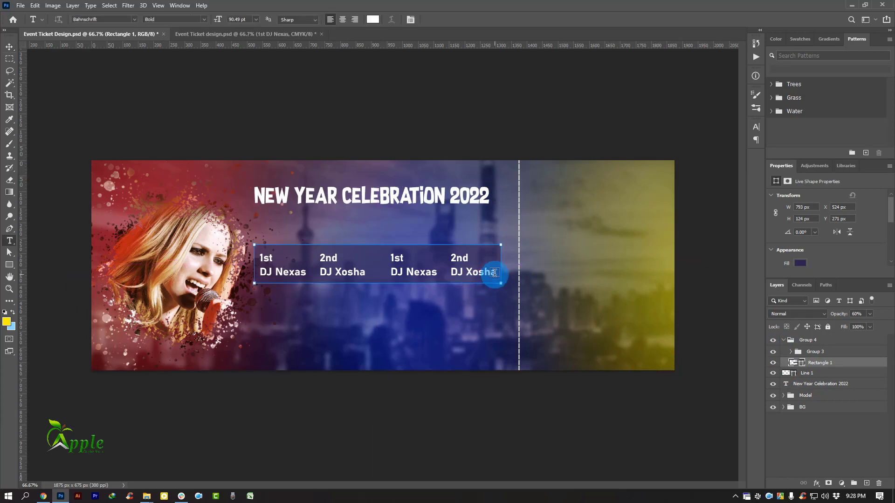
pyautogui.click(11, 46)
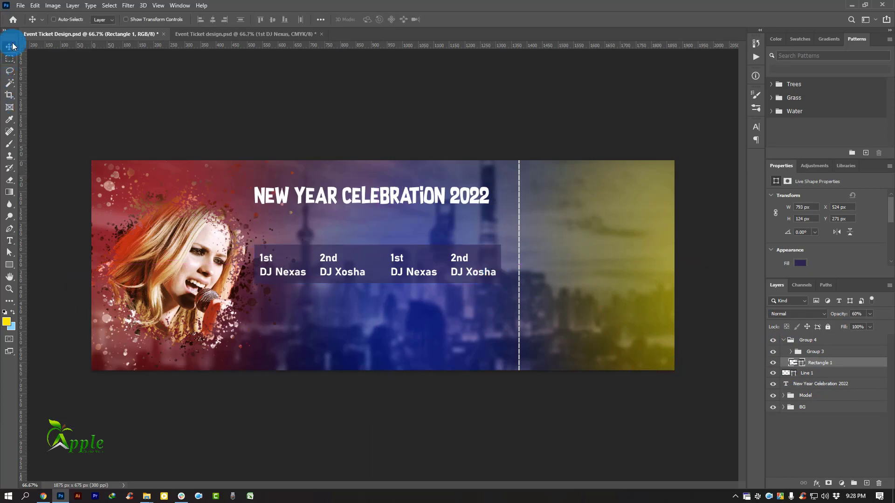
pyautogui.hotkey('ctrl', 't')
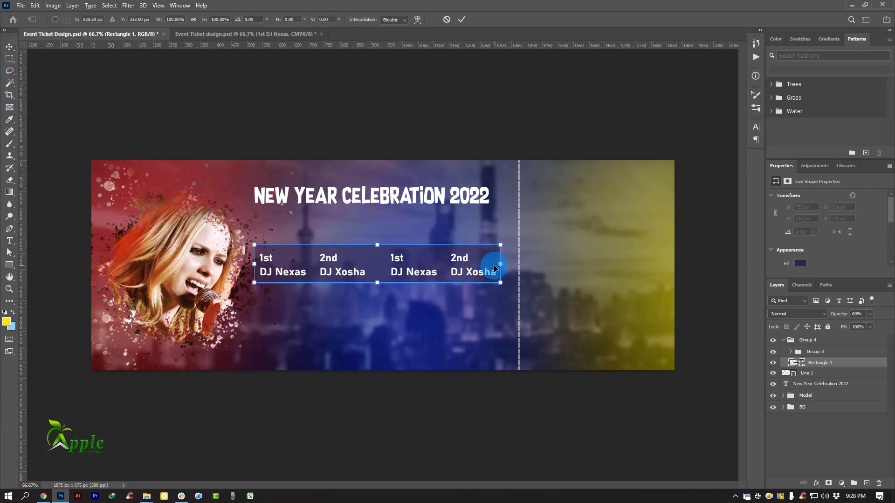
pyautogui.moveTo(500, 266); pyautogui.dragTo(375, 253)
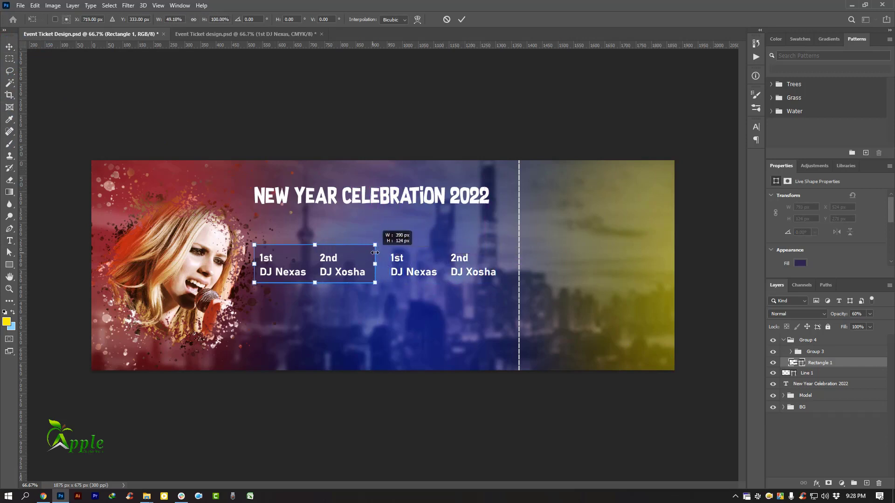
pyautogui.click(463, 21)
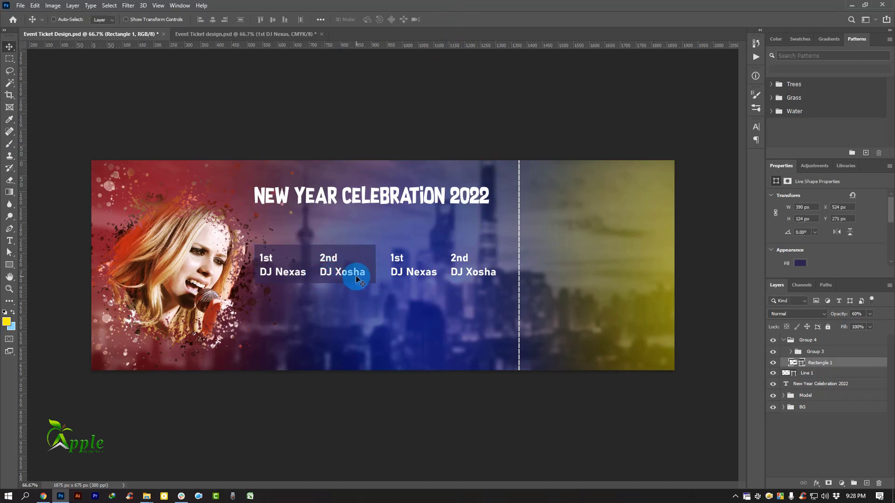
# Step: Duplicate the narrowed rectangle behind the right pair of DJ texts and position the copy at X 936 px
pyautogui.moveTo(287, 264); pyautogui.dragTo(409, 266)
pyautogui.click(501, 303)
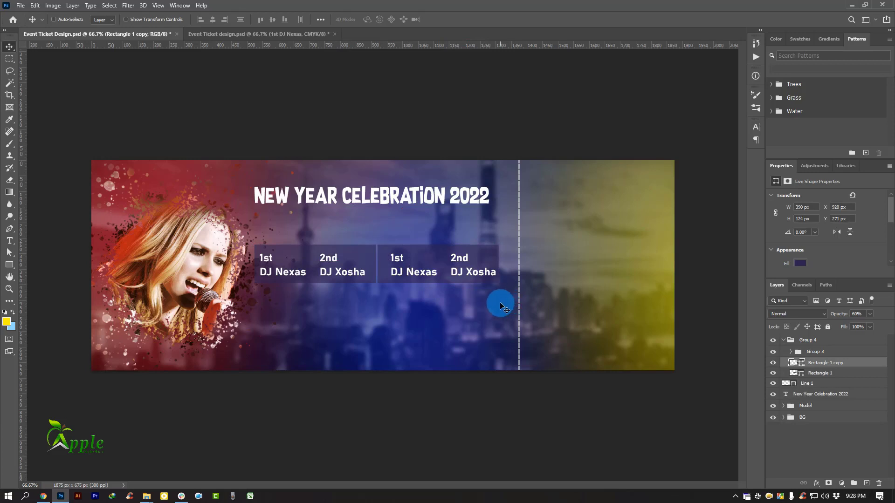
pyautogui.press('Right')
pyautogui.press('Right')
pyautogui.press('Right')
pyautogui.press('Right')
pyautogui.press('Right')
pyautogui.press('Right')
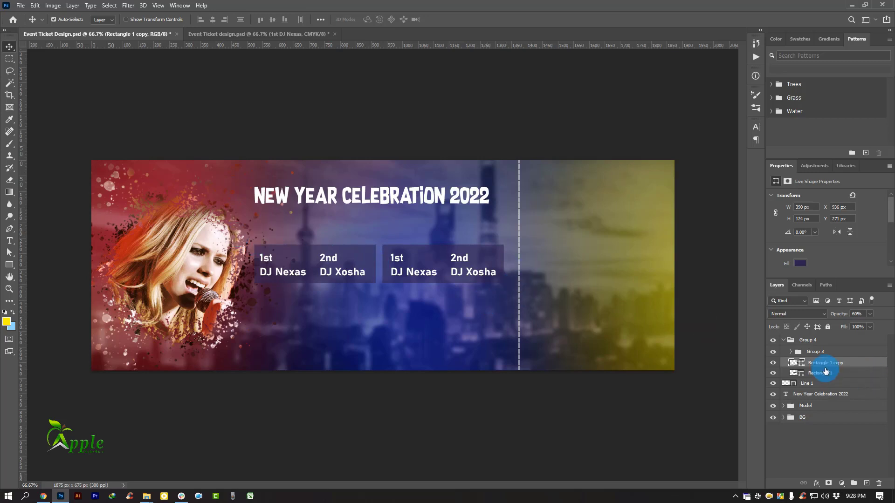
# Step: Move the whole group of DJ texts and rectangles slightly up, closer to the title
pyautogui.click(785, 341)
pyautogui.moveTo(426, 250); pyautogui.dragTo(422, 238)
pyautogui.press('Down')
pyautogui.press('Down')
pyautogui.press('Down')
pyautogui.press('Down')
pyautogui.press('Down')
pyautogui.press('Down')
pyautogui.press('Down')
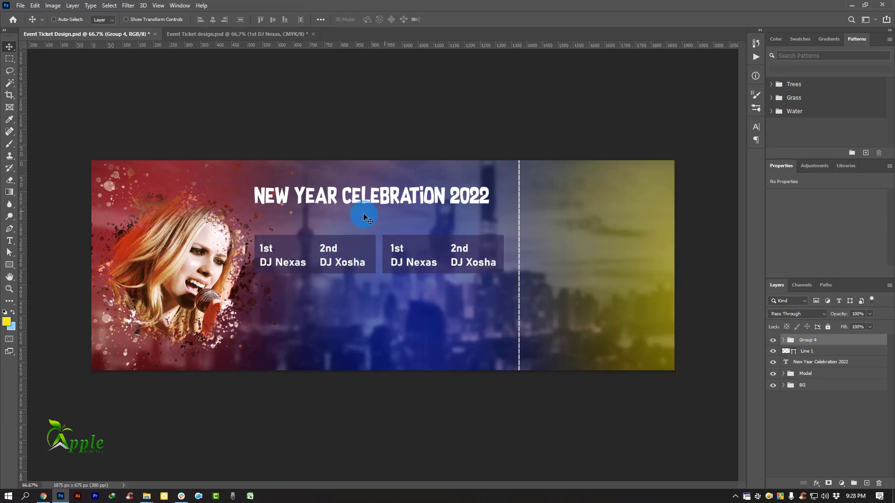
pyautogui.press('ctrl')
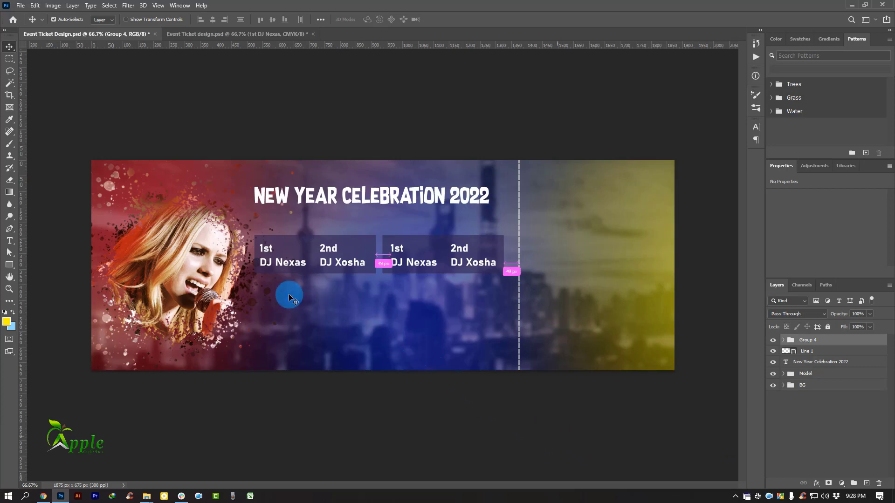
pyautogui.press('ctrl')
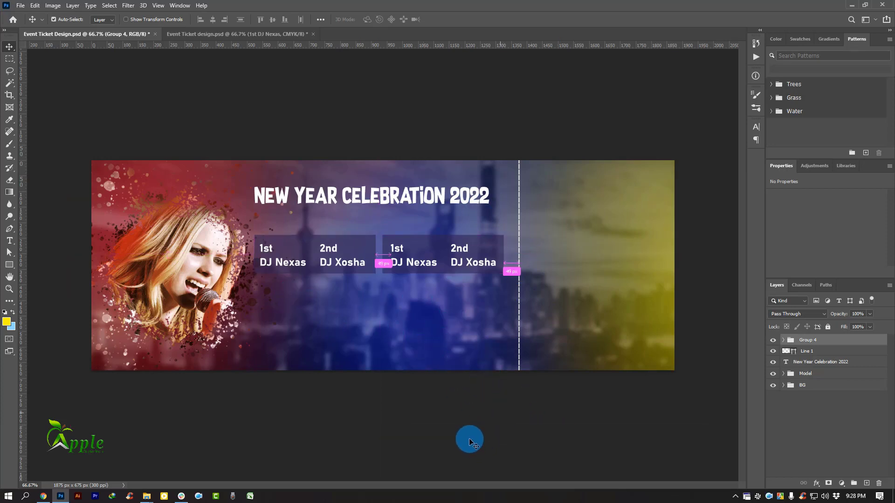
# Step: Copy the event-time and DJ text group from the other ticket document into this ticket, beneath the DJ boxes
pyautogui.click(149, 39)
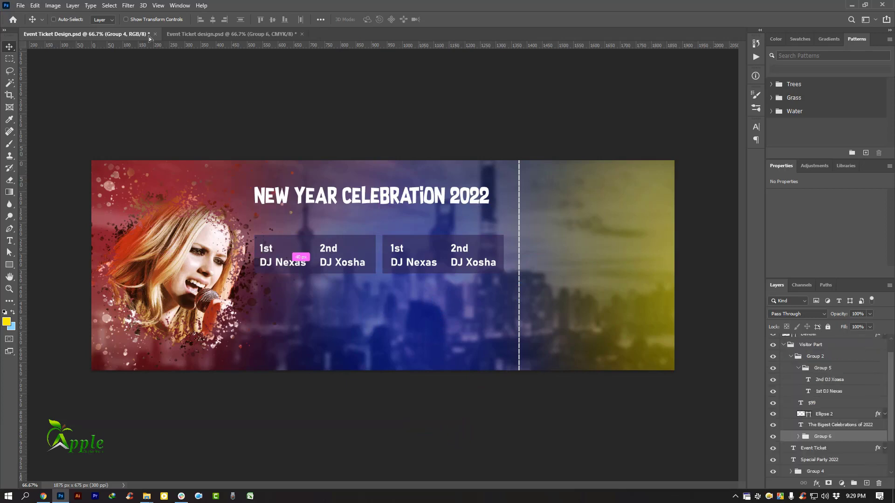
pyautogui.moveTo(410, 308); pyautogui.dragTo(429, 329)
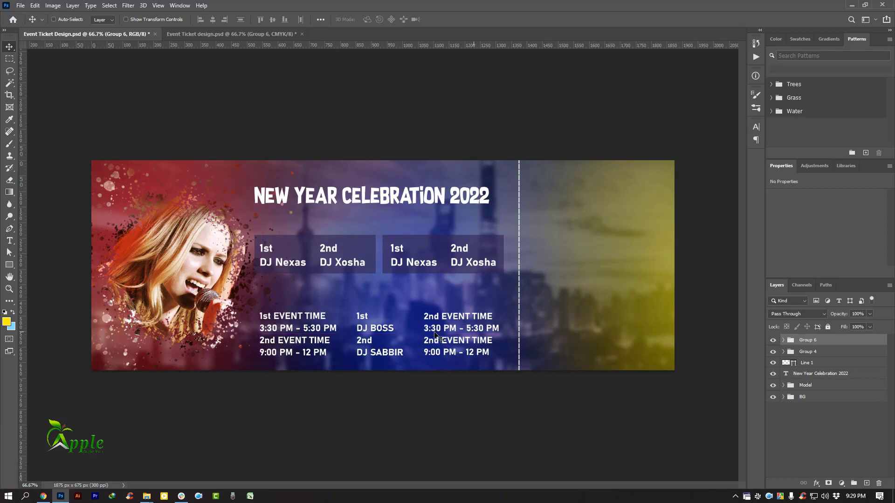
pyautogui.click(9, 240)
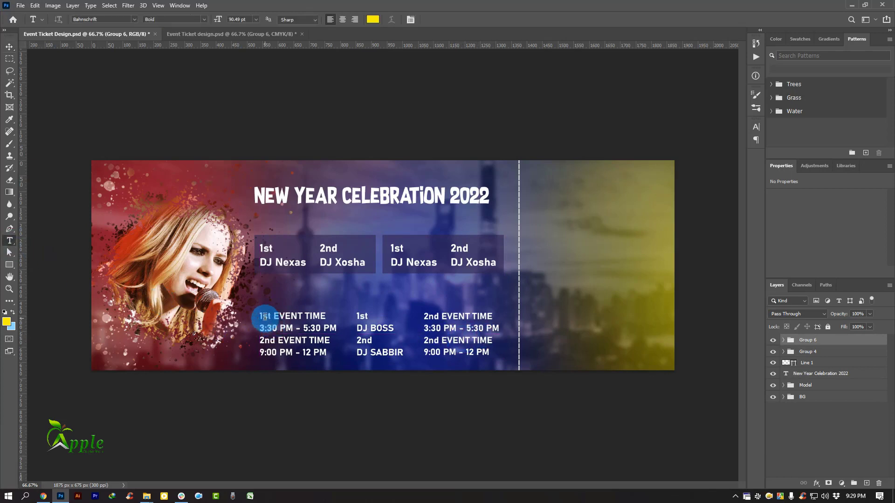
pyautogui.click(9, 46)
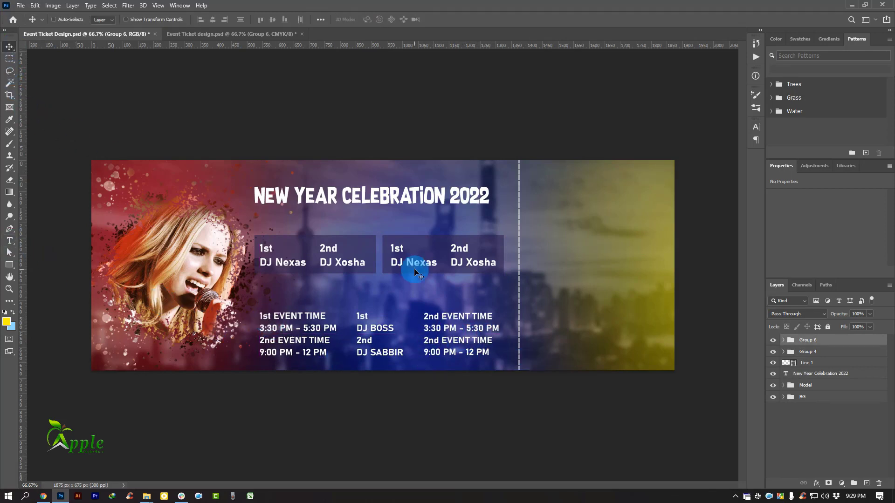
pyautogui.moveTo(422, 298); pyautogui.dragTo(423, 297)
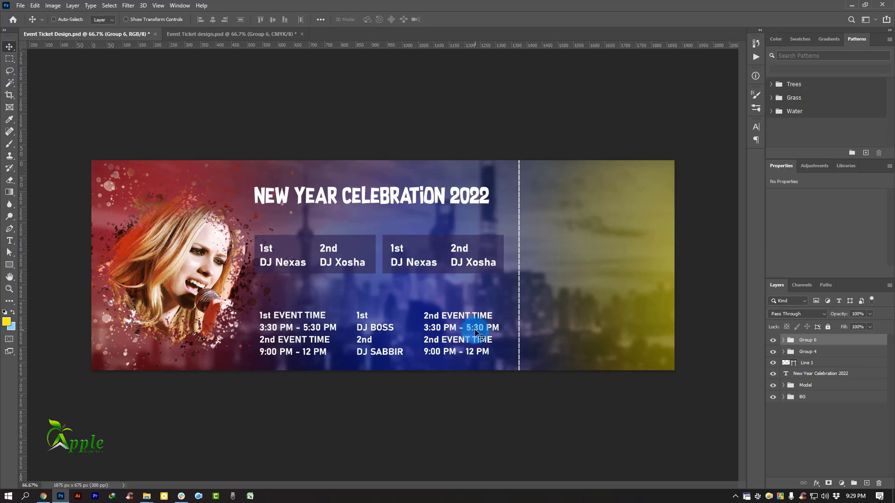
pyautogui.moveTo(476, 332); pyautogui.dragTo(481, 333)
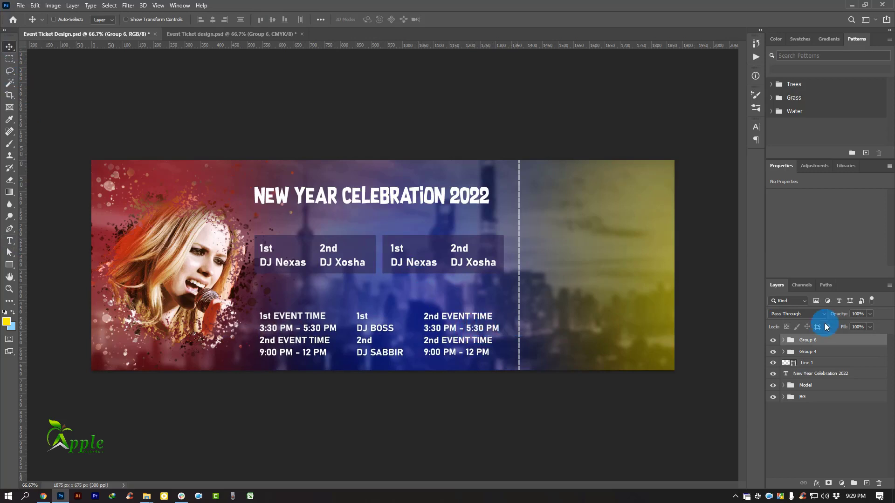
# Step: Draw a thin yellow ellipse about 708 px wide and 4 px high as a divider above the event-time texts, at Y 453 px
pyautogui.moveTo(10, 265); pyautogui.dragTo(38, 288)
pyautogui.click(37, 288)
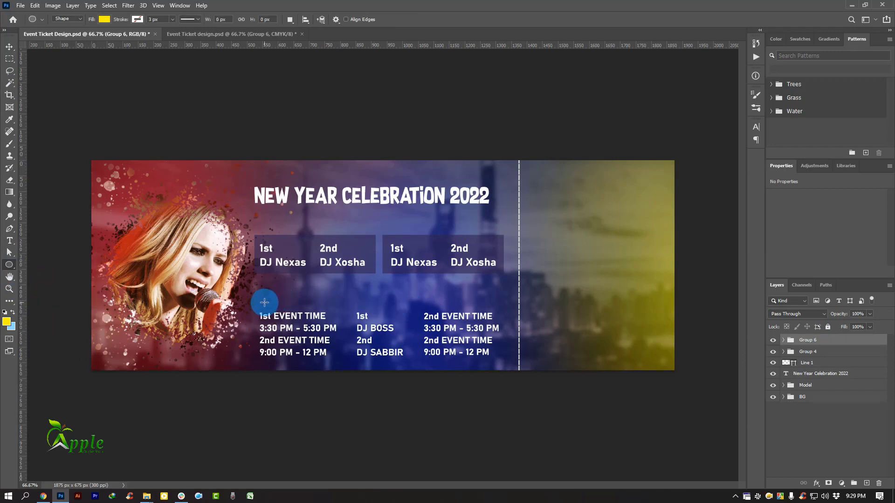
pyautogui.moveTo(265, 303); pyautogui.dragTo(484, 303)
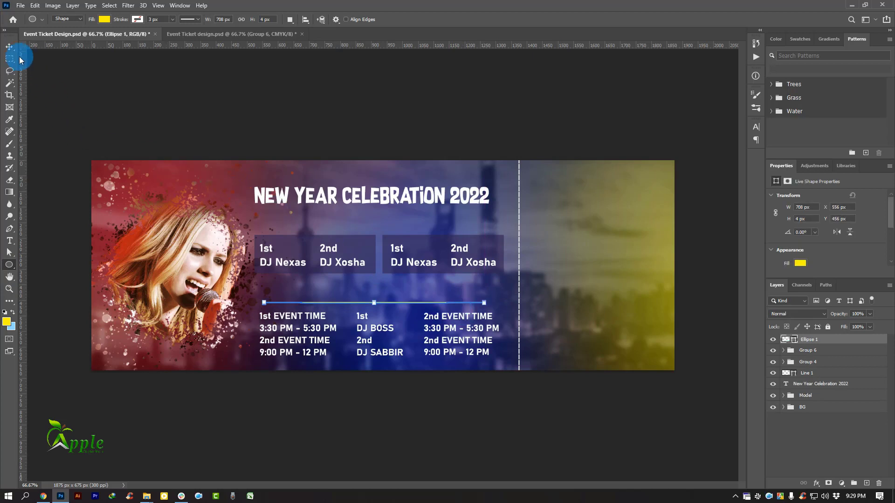
pyautogui.click(10, 48)
pyautogui.press('Up')
pyautogui.press('Up')
pyautogui.press('Up')
pyautogui.press('Up')
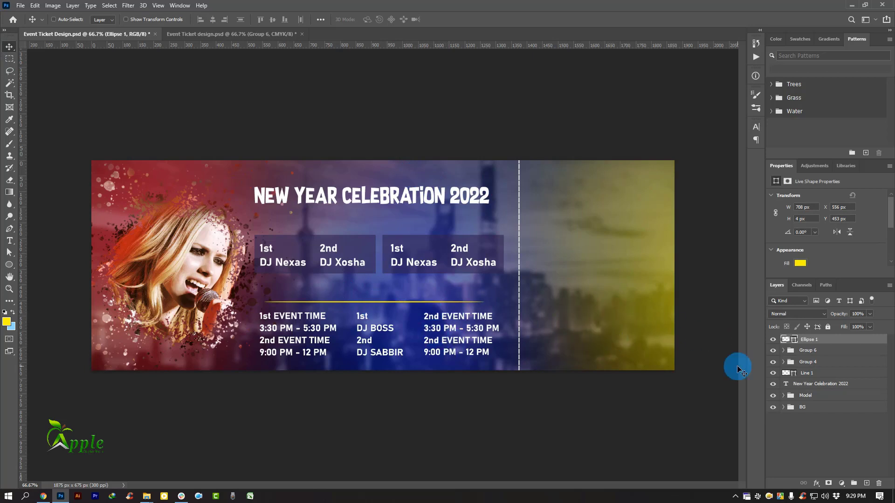
# Step: Recolour the thin divider ellipse to a light periwinkle blue with hue 236°, saturation 42% and brightness 100%
pyautogui.doubleClick(793, 344)
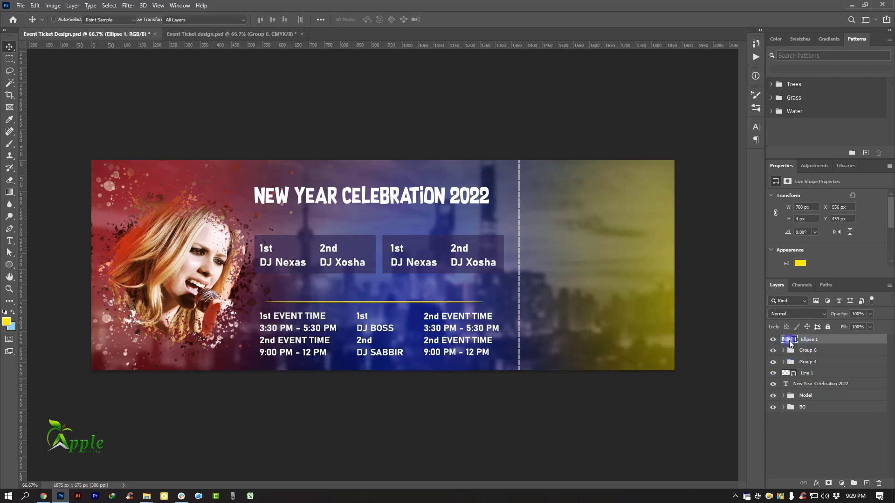
pyautogui.click(646, 261)
pyautogui.click(391, 284)
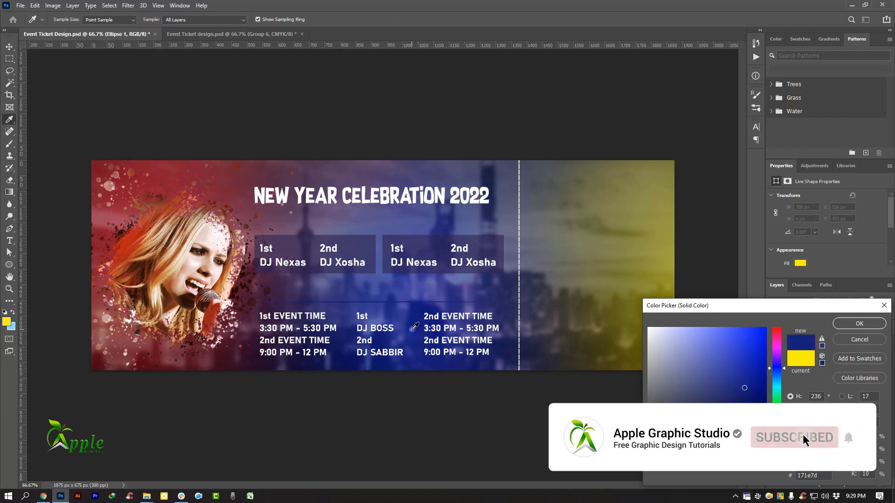
pyautogui.click(711, 329)
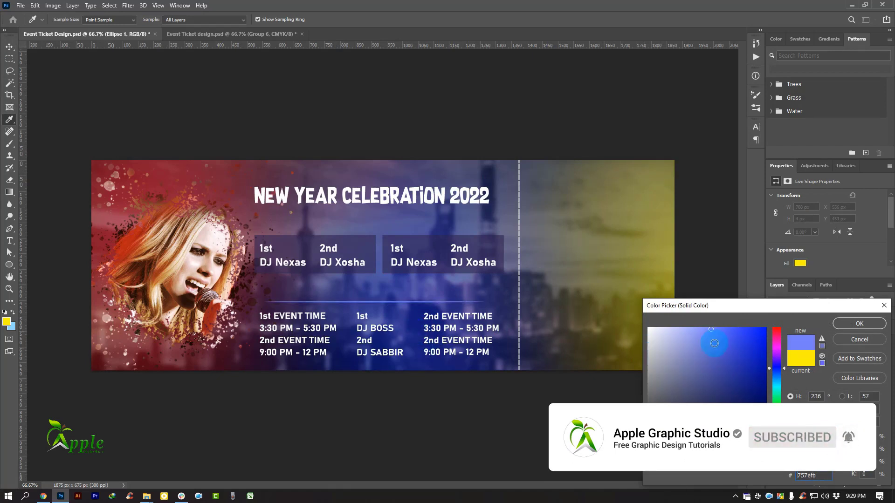
pyautogui.click(698, 328)
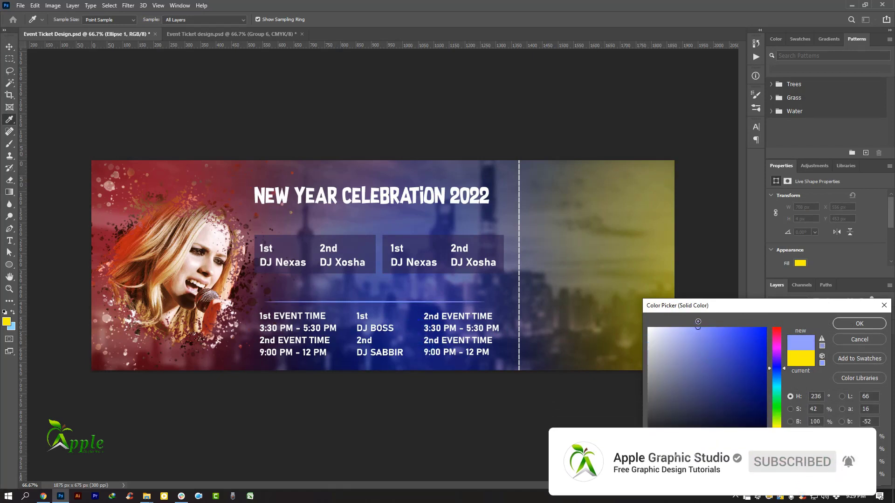
pyautogui.click(844, 321)
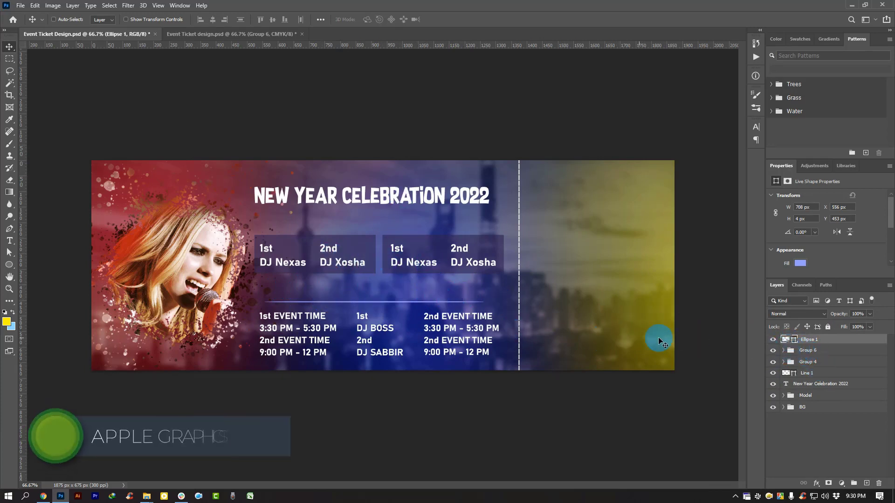
# Step: Move the group of DJ texts and boxes down so it sits just above the thin divider
pyautogui.click(773, 340)
pyautogui.click(773, 339)
pyautogui.click(809, 350)
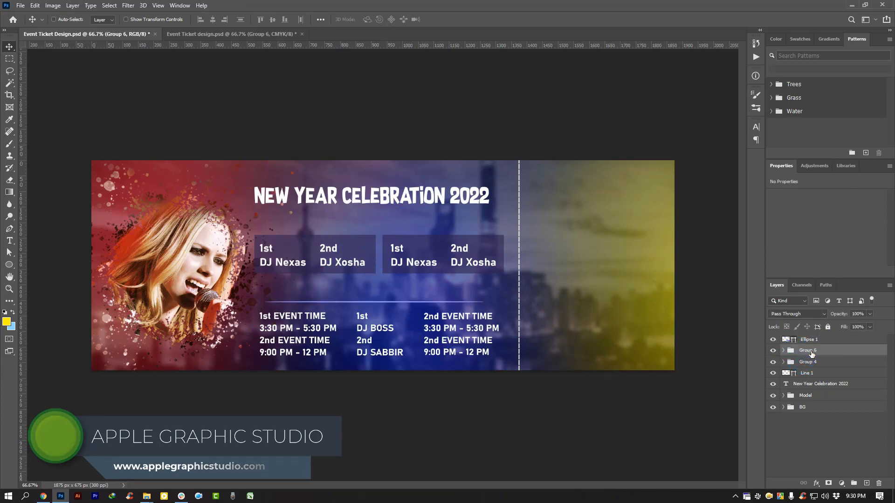
pyautogui.click(773, 351)
pyautogui.click(773, 351)
pyautogui.click(808, 362)
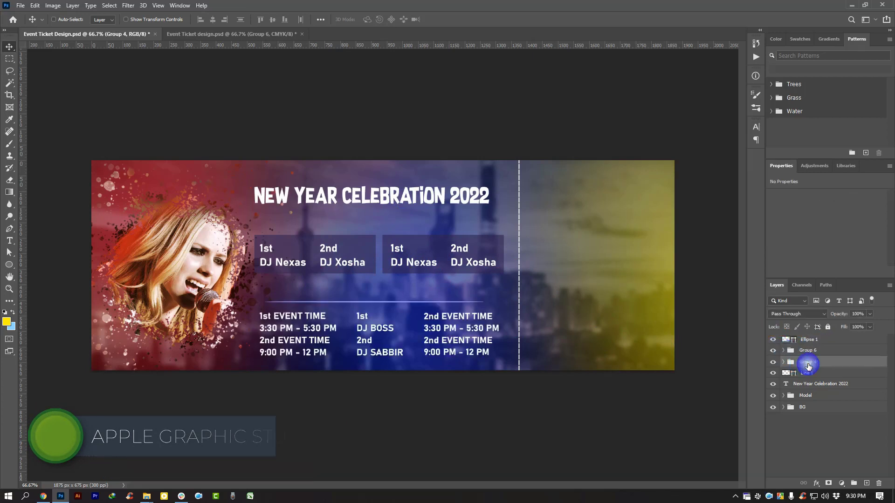
pyautogui.click(773, 362)
pyautogui.click(773, 362)
pyautogui.moveTo(381, 281); pyautogui.dragTo(359, 279)
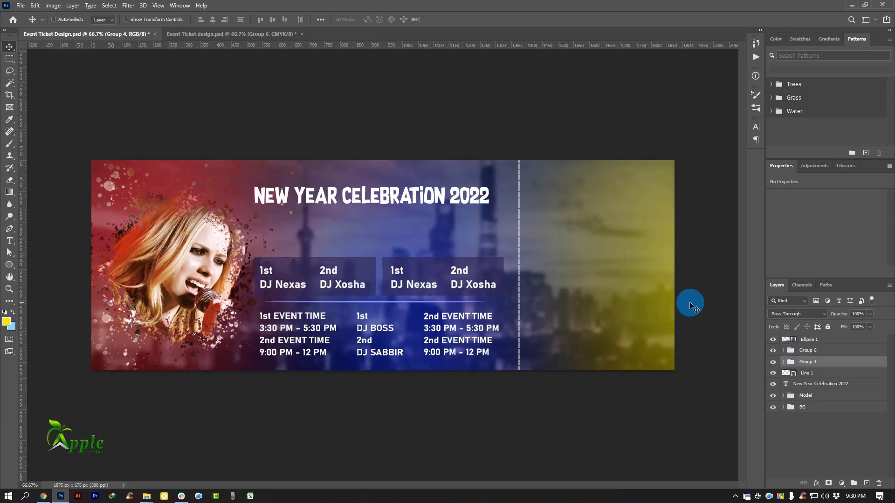
pyautogui.click(787, 343)
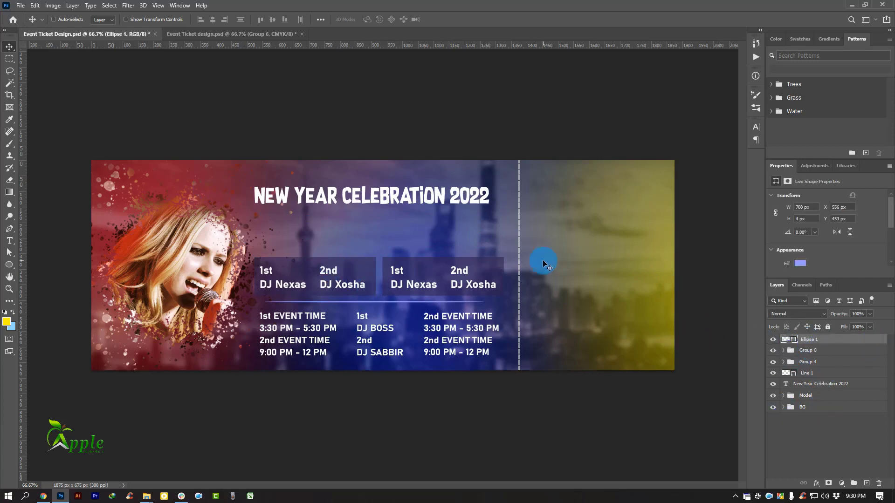
pyautogui.hotkey('ctrl', '-')
pyautogui.hotkey('ctrl', '-')
pyautogui.hotkey('ctrl', 'space')
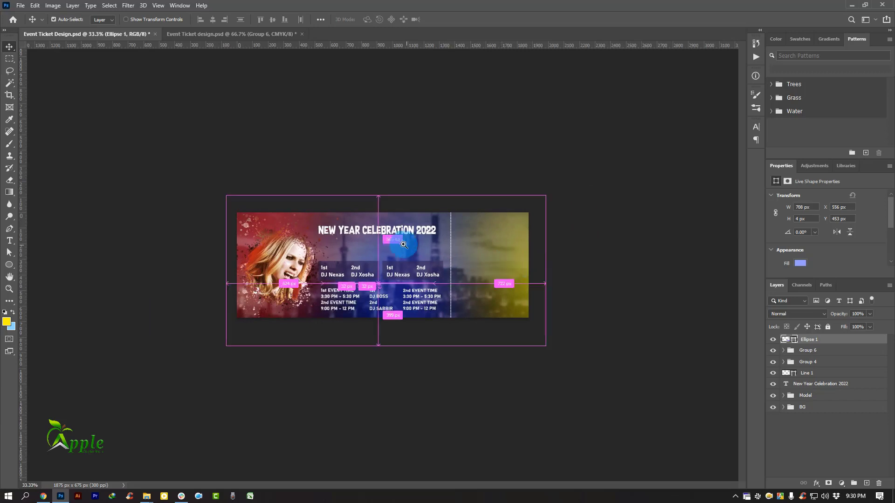
pyautogui.click(397, 244)
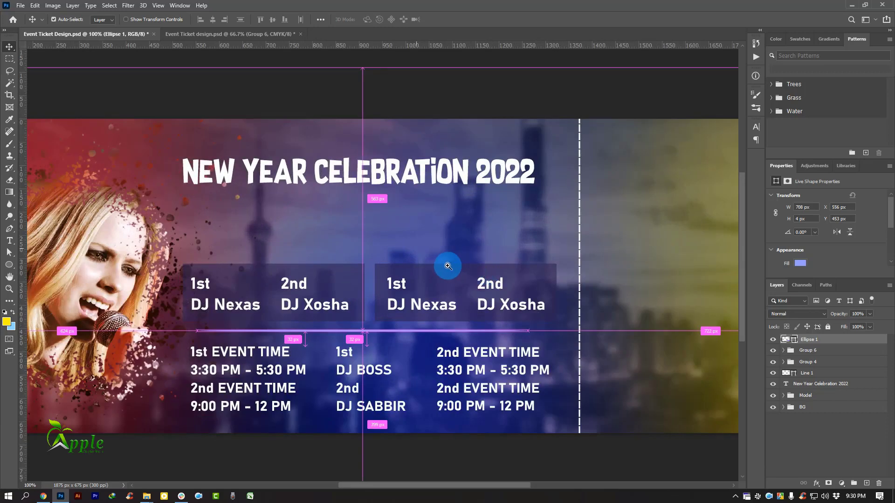
pyautogui.hotkey('ctrl', '-')
pyautogui.hotkey('ctrl', '-')
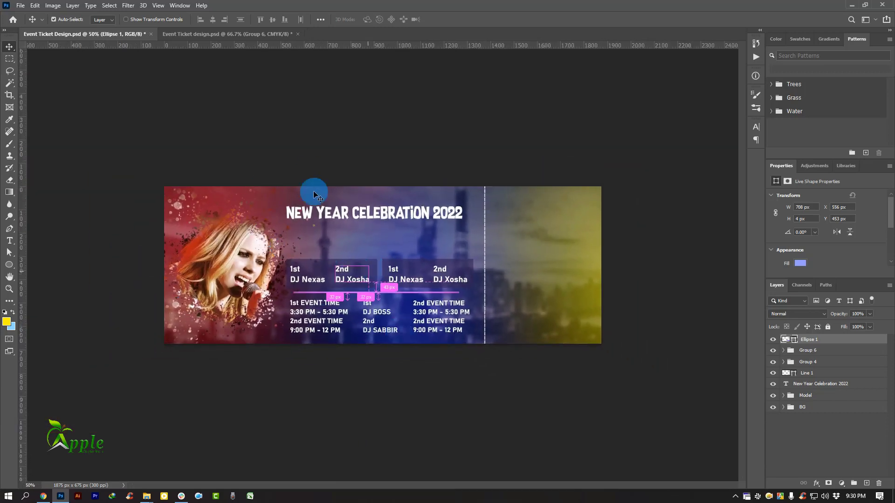
pyautogui.hotkey('ctrl', 'space')
pyautogui.click(347, 254)
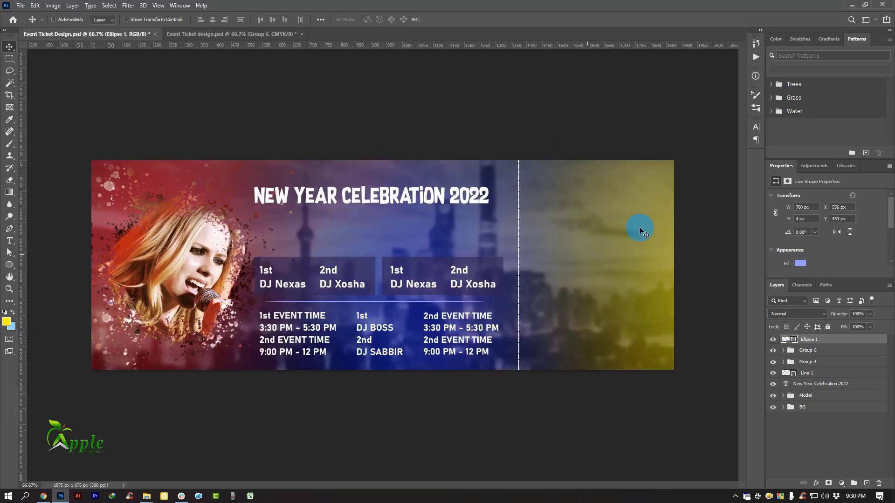
# Step: Add the yellow 21 pt Bahnschrift Bold text "Biggest Celebration Program in Khulna" on a new layer above the DJ boxes
pyautogui.click(10, 243)
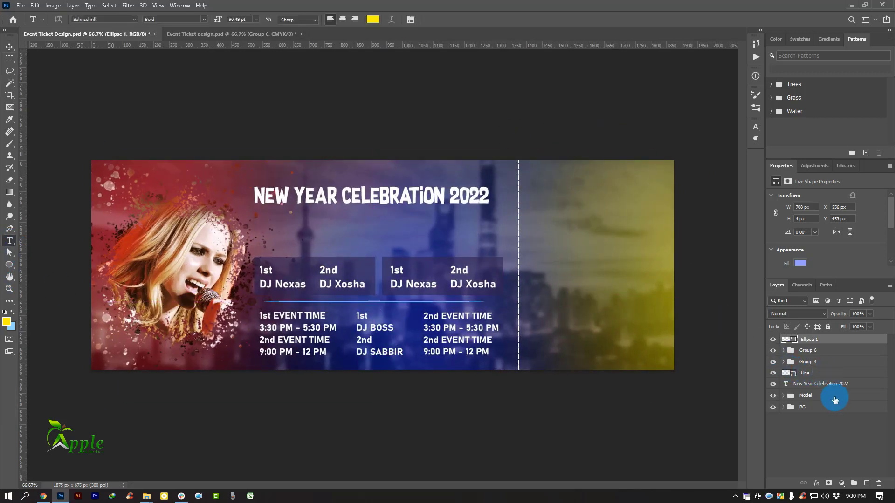
pyautogui.click(862, 482)
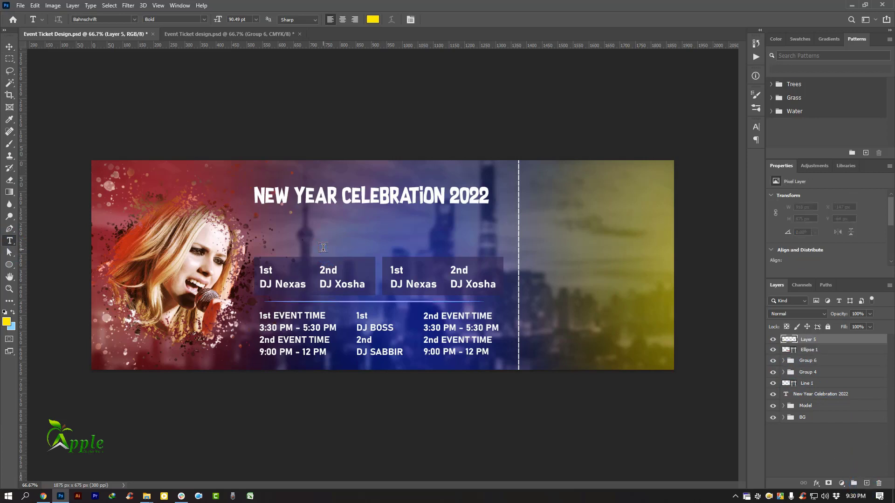
pyautogui.click(323, 248)
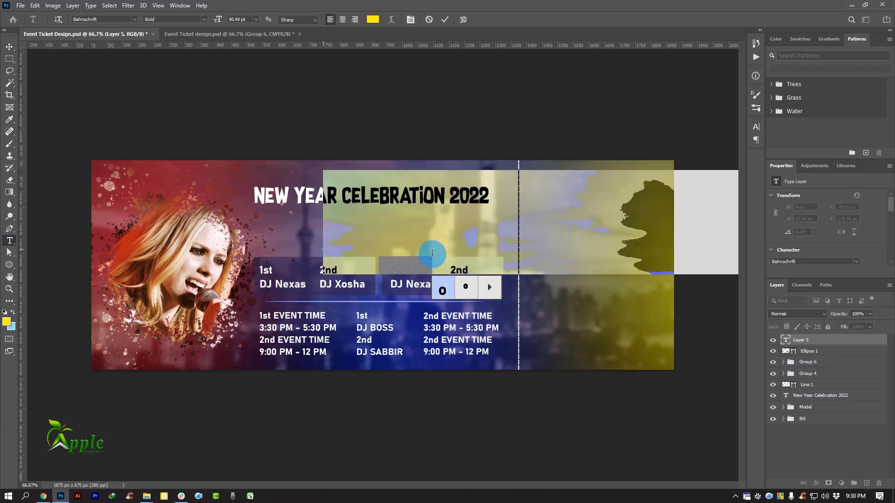
pyautogui.click(755, 128)
pyautogui.moveTo(654, 154); pyautogui.dragTo(616, 156)
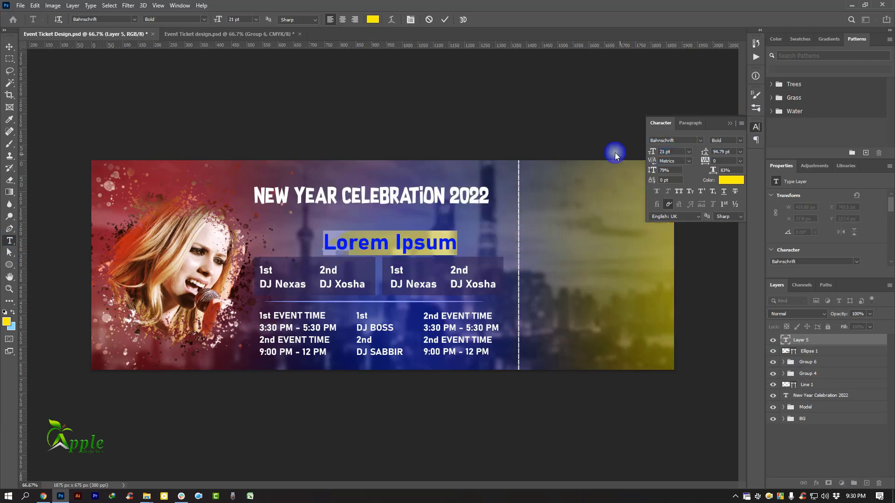
pyautogui.write('Biggest C')
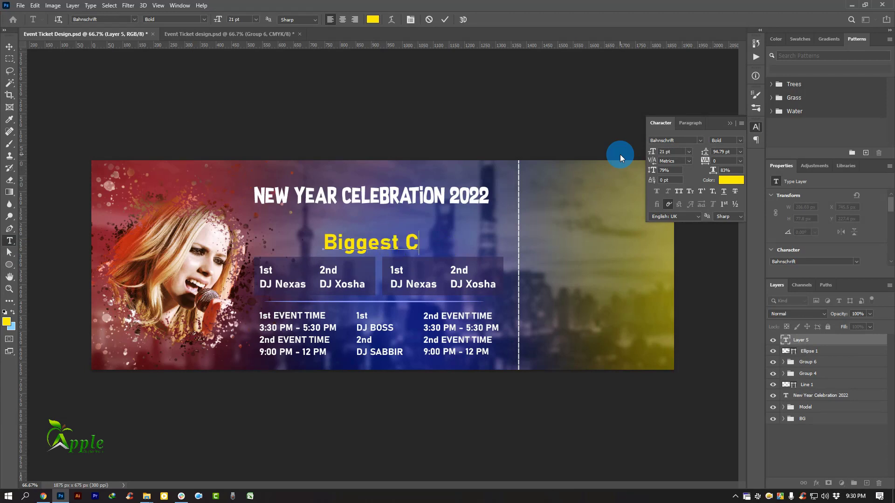
pyautogui.write('elebrat')
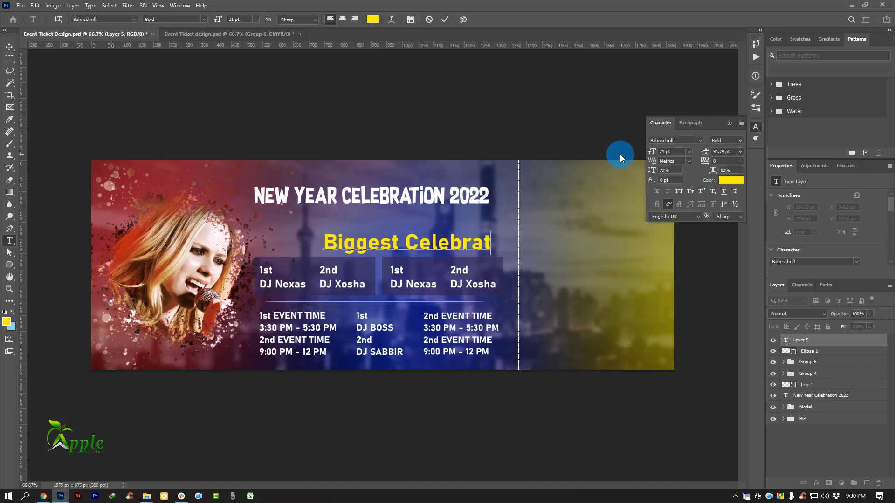
pyautogui.write('ion P')
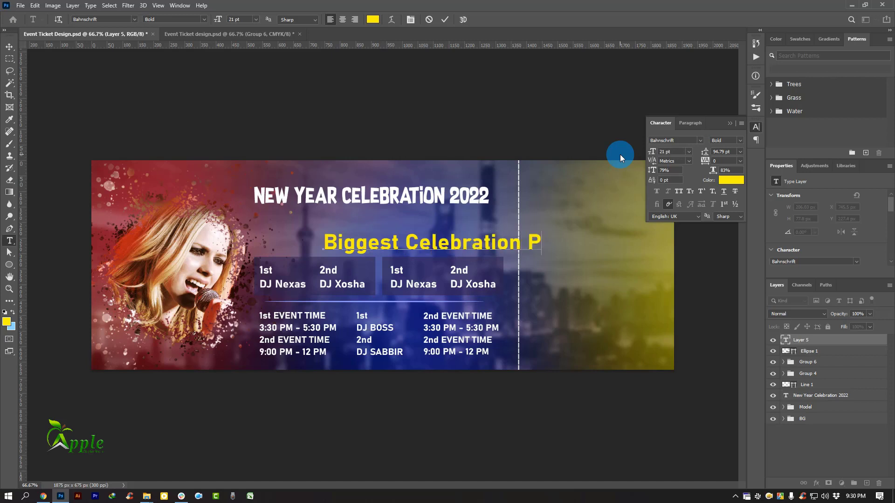
pyautogui.write('rogram i')
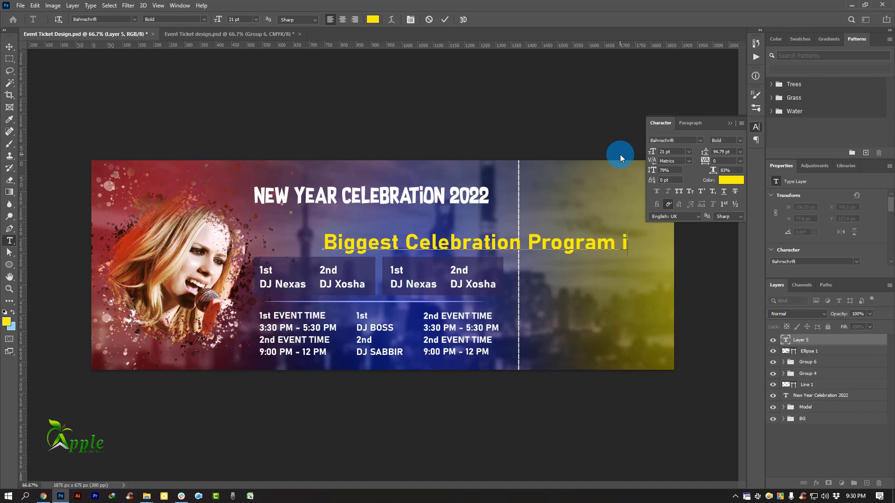
pyautogui.write('n Khulna')
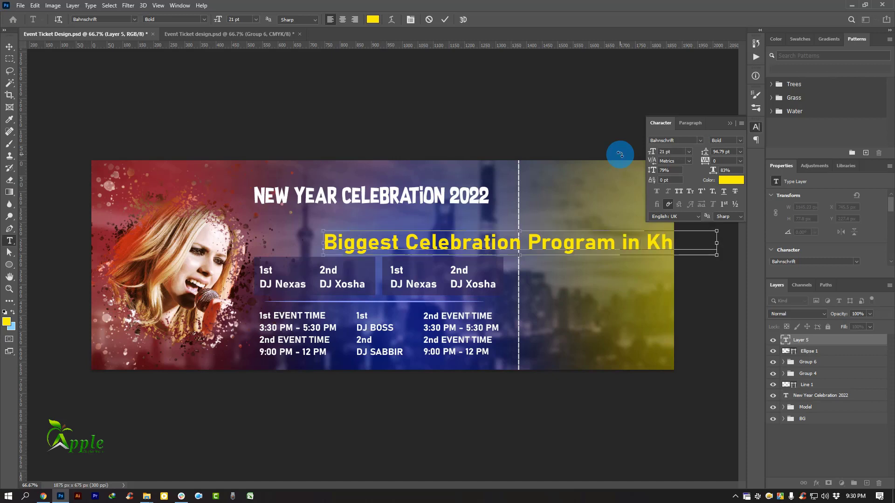
# Step: Reduce the tagline text to 13 pt and move it directly above the DJ boxes, in line with the texts' left edge
pyautogui.hotkey('ctrl', 'a')
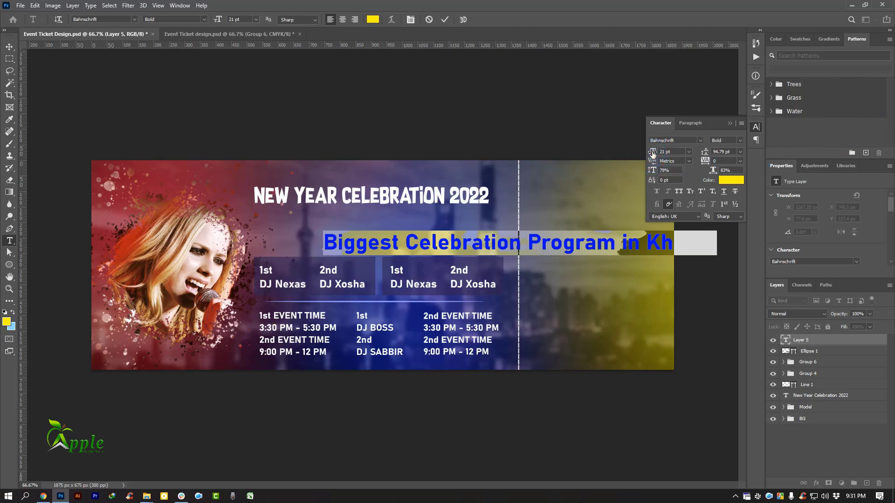
pyautogui.moveTo(652, 154); pyautogui.dragTo(650, 155)
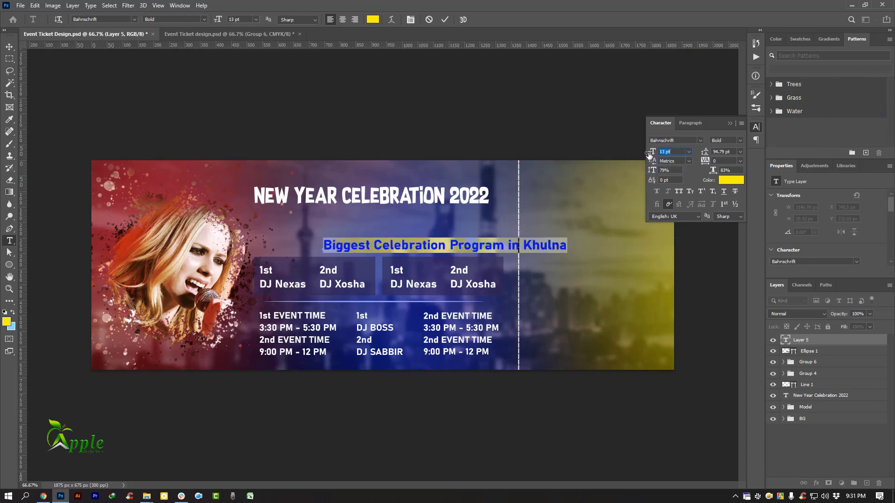
pyautogui.click(446, 20)
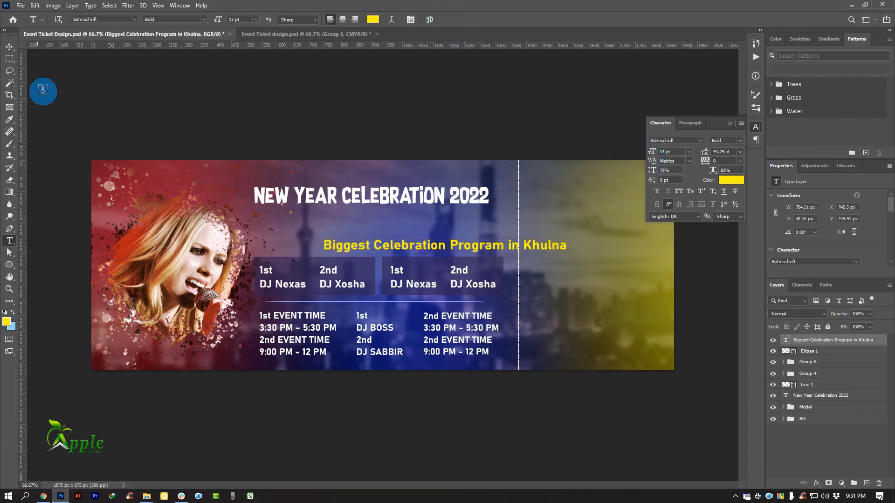
pyautogui.click(9, 46)
pyautogui.moveTo(426, 215); pyautogui.dragTo(363, 219)
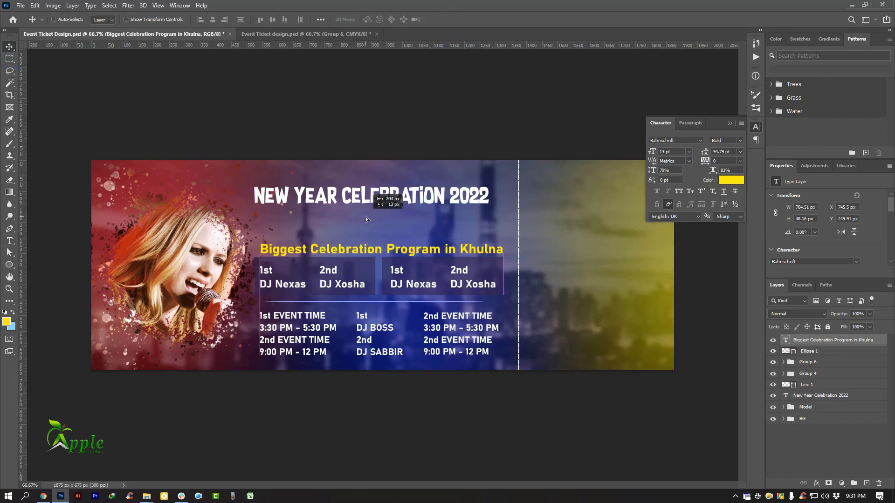
# Step: Scale the yellow tagline down to 11.48 pt and move it slightly up, centred over the DJ boxes
pyautogui.click(35, 5)
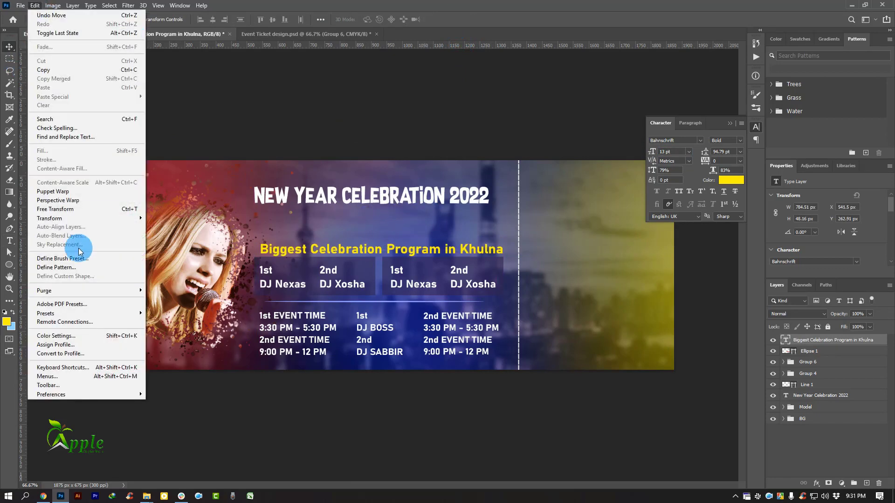
pyautogui.click(73, 212)
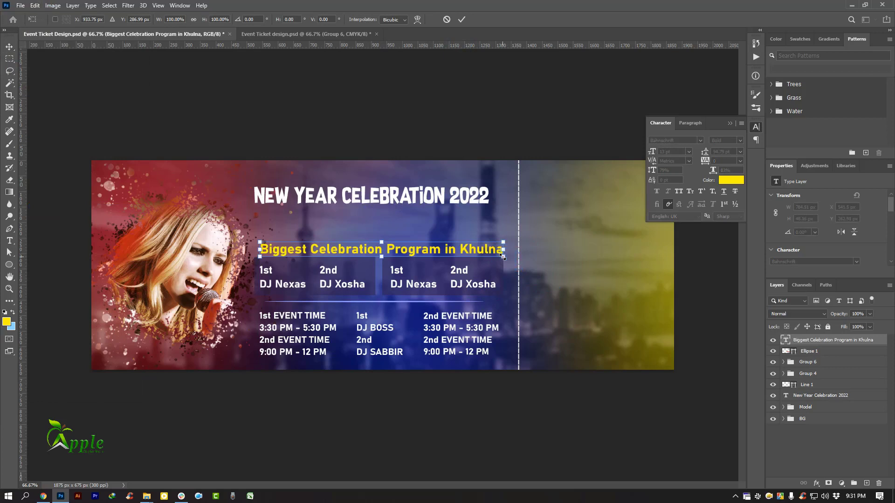
pyautogui.moveTo(503, 257); pyautogui.dragTo(490, 256)
pyautogui.click(463, 19)
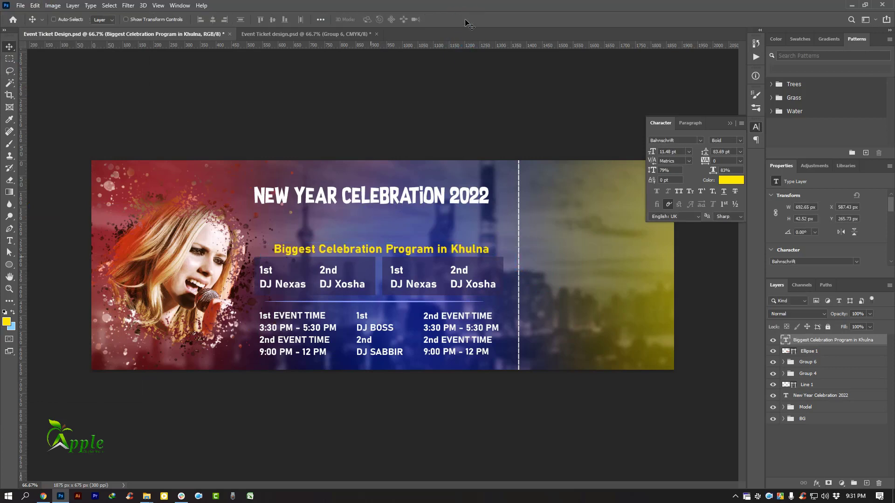
pyautogui.moveTo(383, 255); pyautogui.dragTo(379, 251)
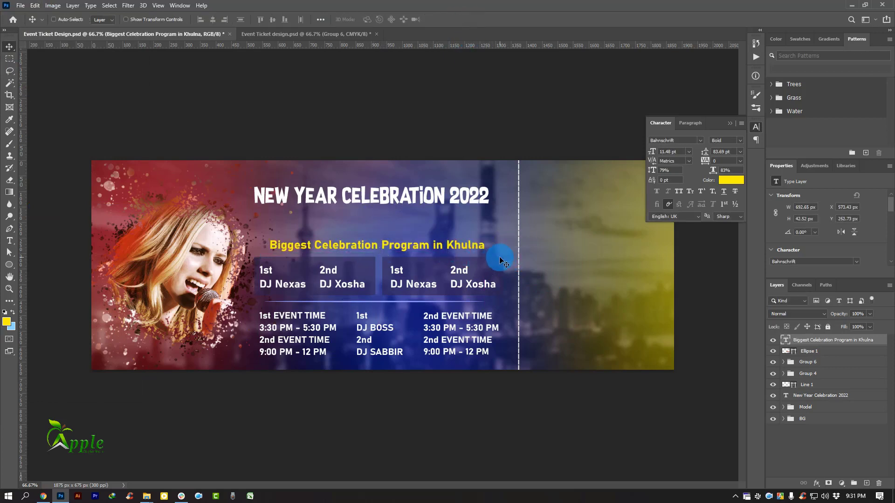
# Step: Centre-align the tagline text above the DJ boxes and set its font size to 12 pt
pyautogui.click(9, 241)
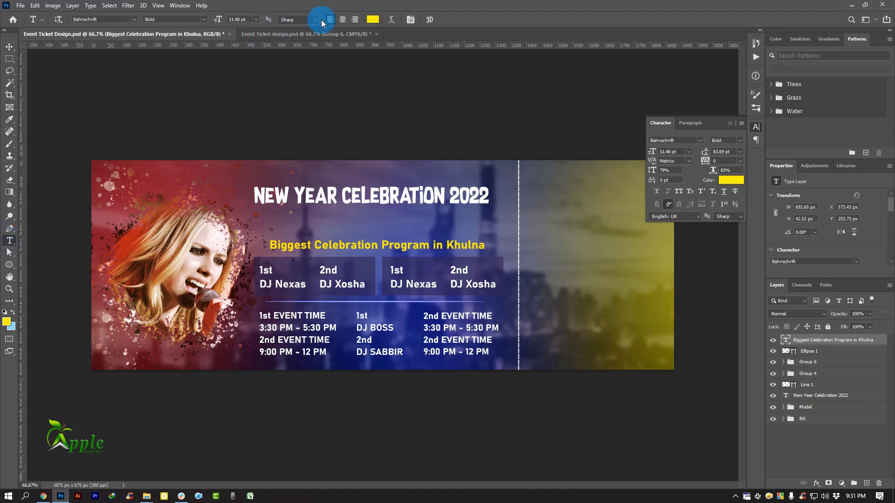
pyautogui.click(342, 19)
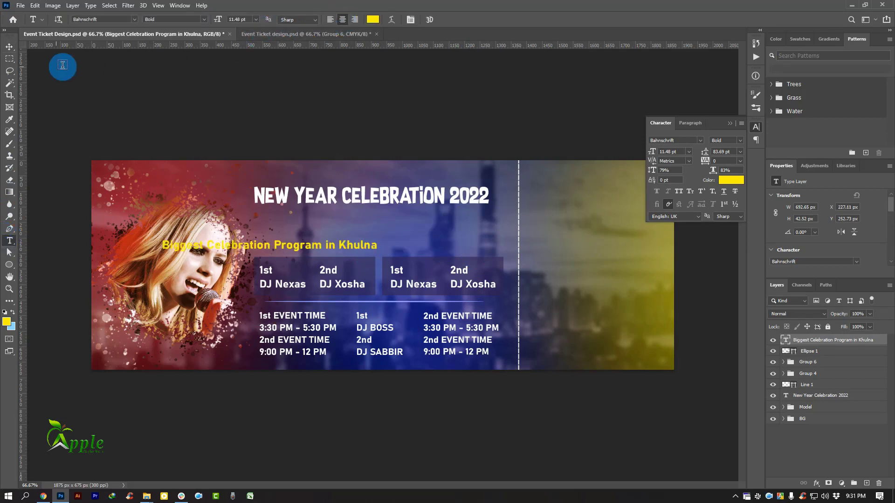
pyautogui.click(9, 47)
pyautogui.moveTo(285, 223); pyautogui.dragTo(391, 227)
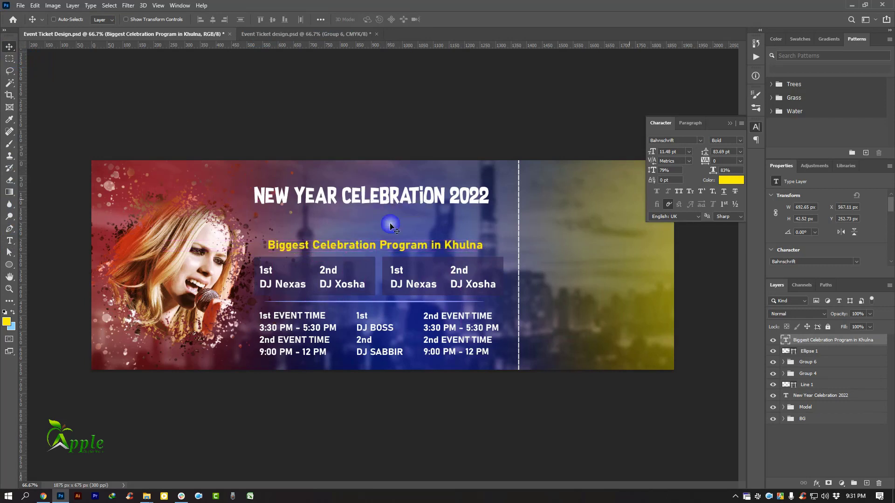
pyautogui.doubleClick(667, 152)
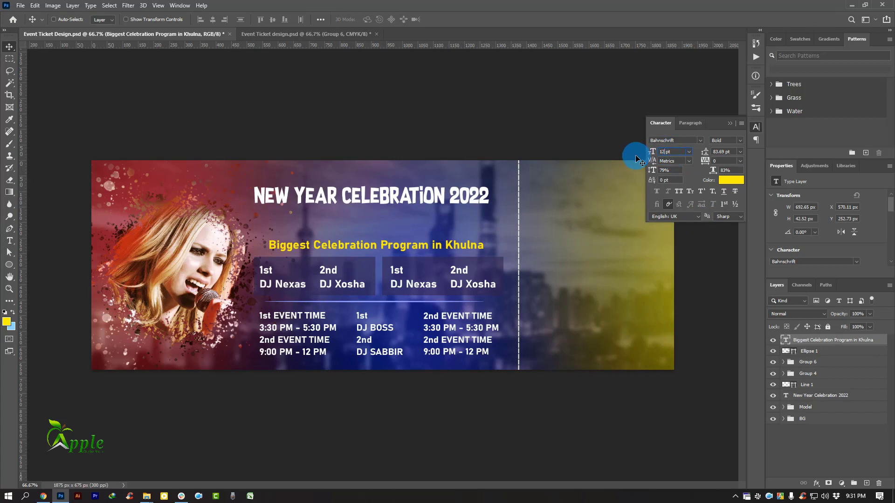
pyautogui.press('Return')
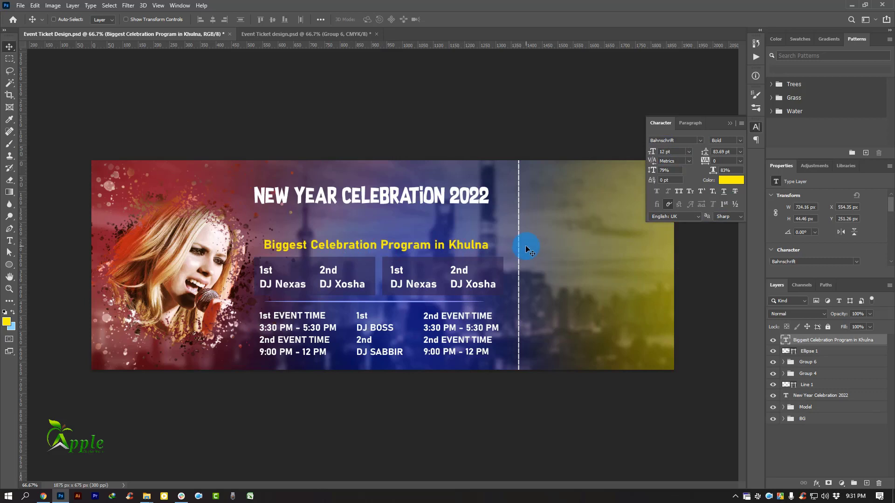
pyautogui.click(732, 180)
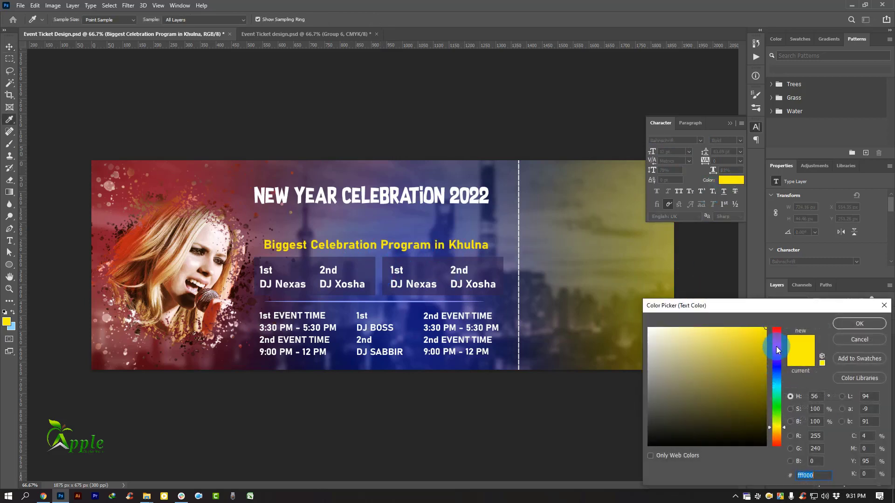
pyautogui.moveTo(777, 345); pyautogui.dragTo(776, 430)
pyautogui.click(868, 342)
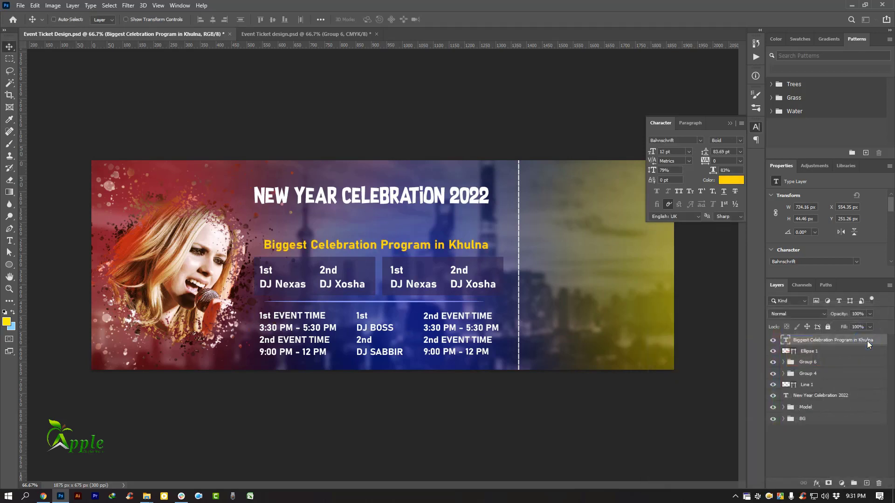
# Step: Put away the character settings and examine the ticket's title, tagline, DJ boxes and event times at closer range
pyautogui.click(730, 124)
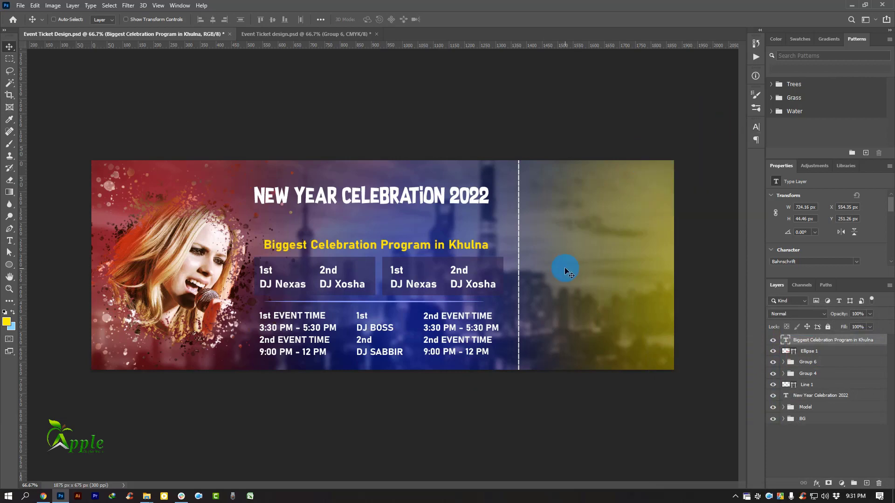
pyautogui.scroll(1, 571, 271)
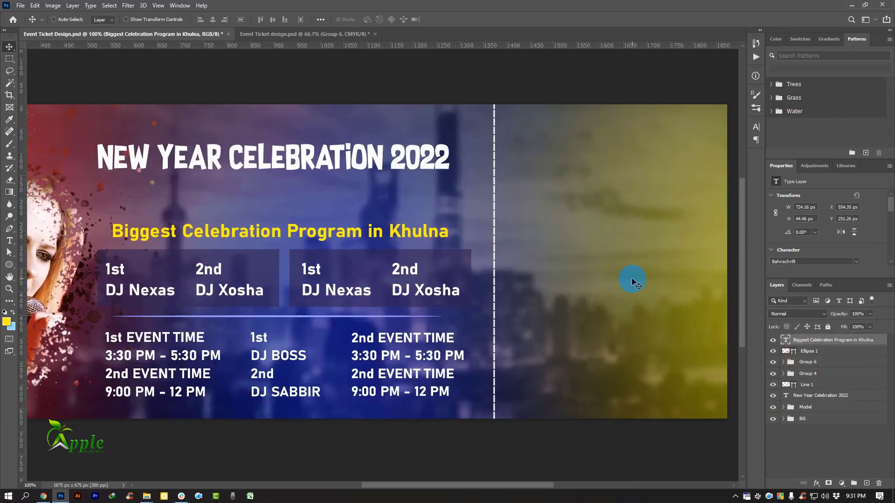
pyautogui.scroll(-1, 619, 283)
pyautogui.press('ctrl')
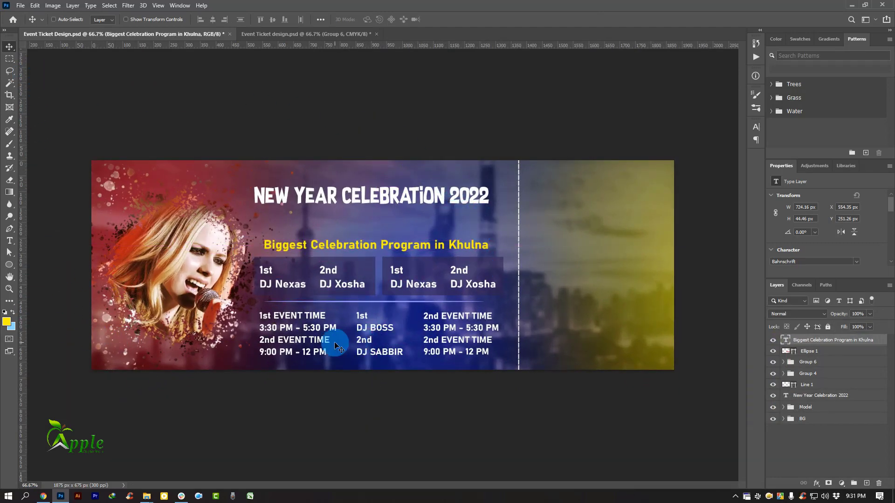
pyautogui.press('ctrl')
pyautogui.click(287, 340)
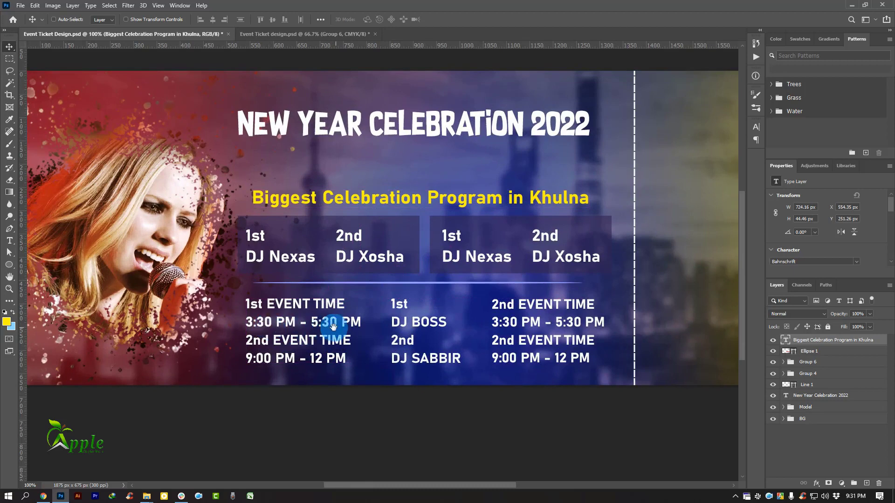
pyautogui.moveTo(403, 341); pyautogui.dragTo(340, 333)
pyautogui.hotkey('ctrl', '-')
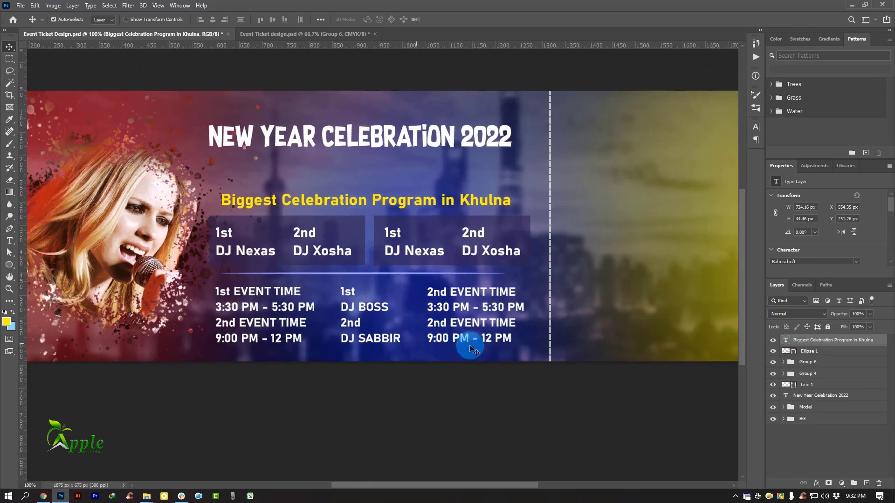
# Step: Draw a yellow 220 px circle on a new layer over the lower part of the singer's picture and nudge it up
pyautogui.click(867, 483)
pyautogui.moveTo(7, 268); pyautogui.dragTo(46, 286)
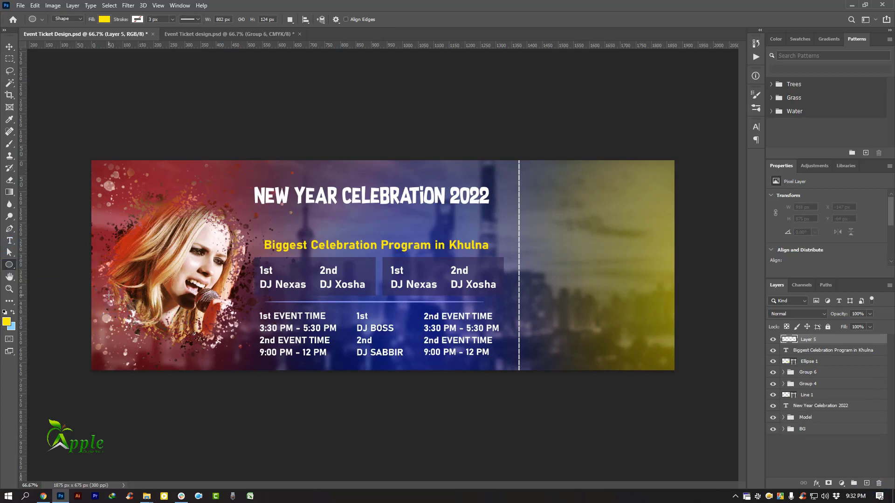
pyautogui.moveTo(109, 295); pyautogui.dragTo(208, 364)
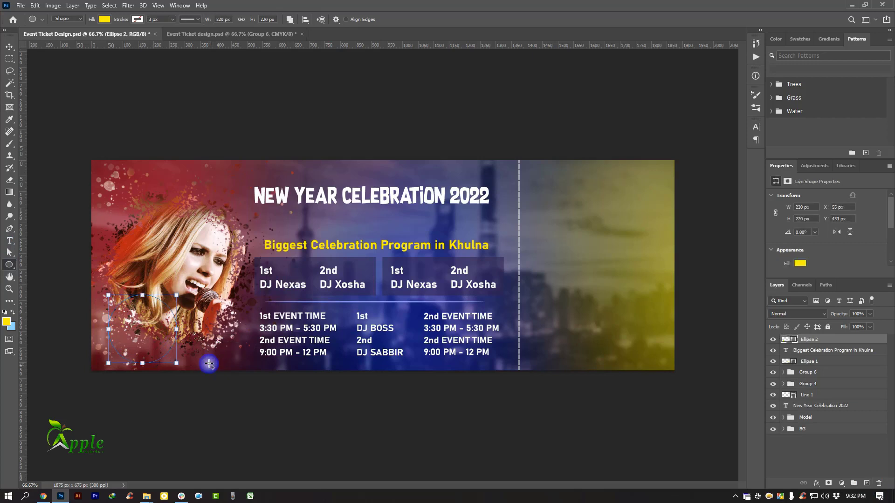
pyautogui.click(9, 46)
pyautogui.moveTo(157, 272); pyautogui.dragTo(155, 261)
# Step: Recolour the circle to dark red #731826 sampled from the ticket background and shift it slightly toward the ticket's lower-left corner
pyautogui.click(788, 343)
pyautogui.doubleClick(792, 341)
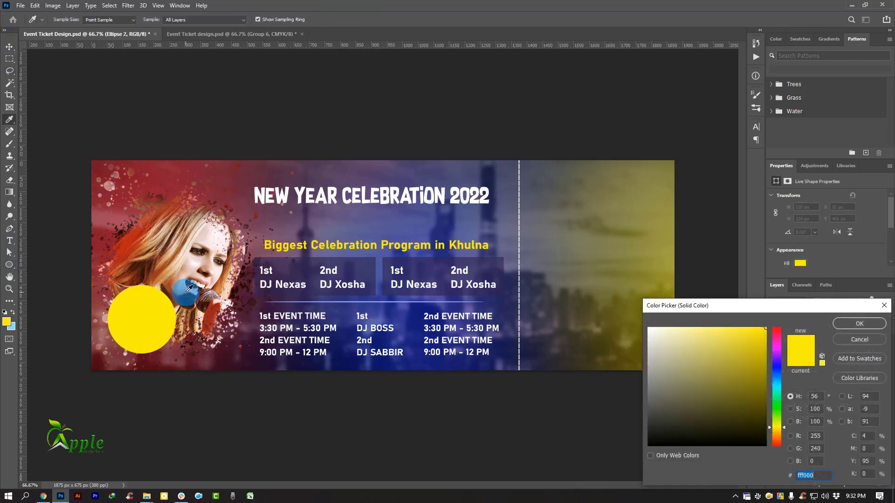
pyautogui.click(135, 235)
pyautogui.click(115, 260)
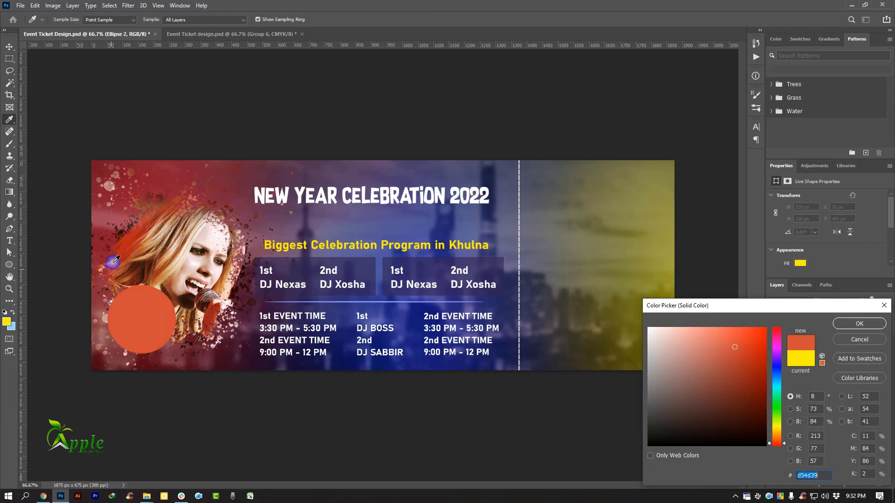
pyautogui.click(107, 308)
pyautogui.click(193, 361)
pyautogui.moveTo(287, 360); pyautogui.dragTo(425, 359)
pyautogui.click(159, 331)
pyautogui.click(159, 351)
pyautogui.click(162, 360)
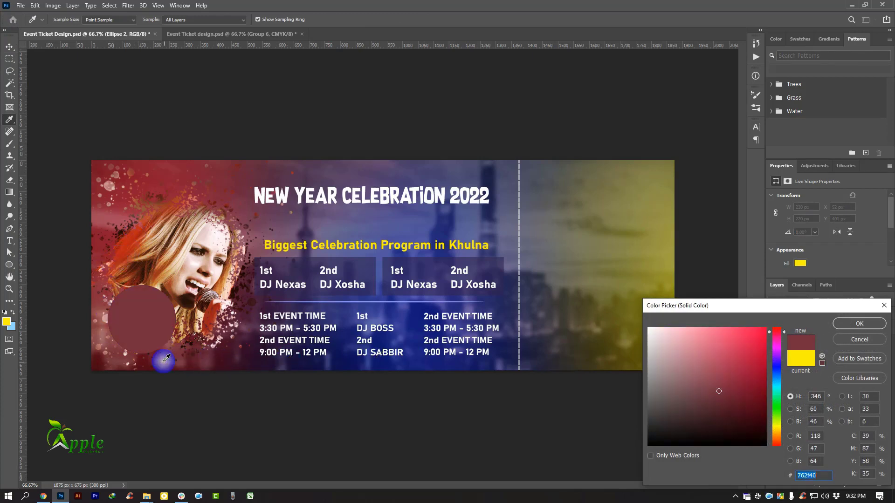
pyautogui.click(193, 345)
pyautogui.click(135, 232)
pyautogui.click(108, 231)
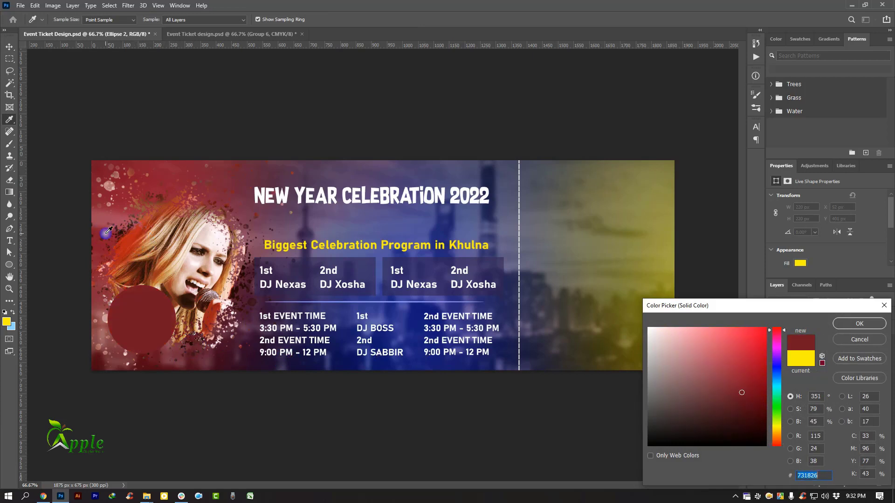
pyautogui.click(859, 323)
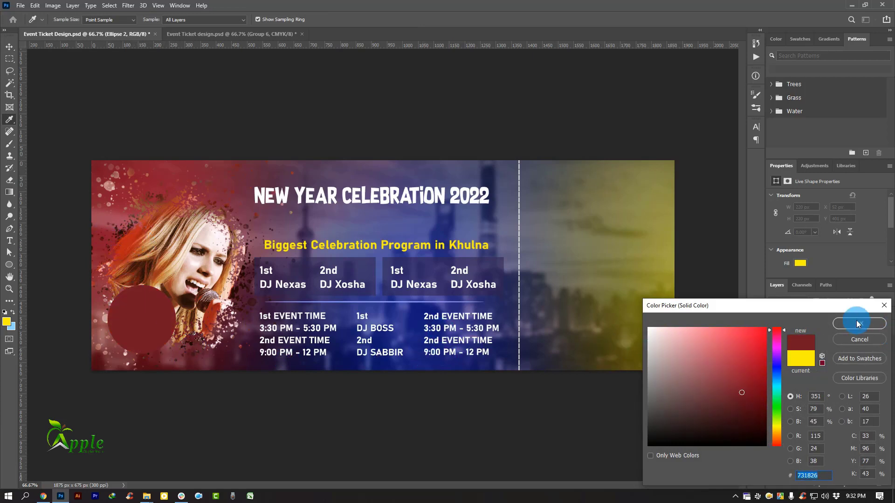
pyautogui.moveTo(223, 306); pyautogui.dragTo(214, 311)
# Step: Duplicate the dark red circle and recolour the original circle underneath to the lighter red #993443
pyautogui.moveTo(844, 344); pyautogui.dragTo(866, 483)
pyautogui.click(787, 351)
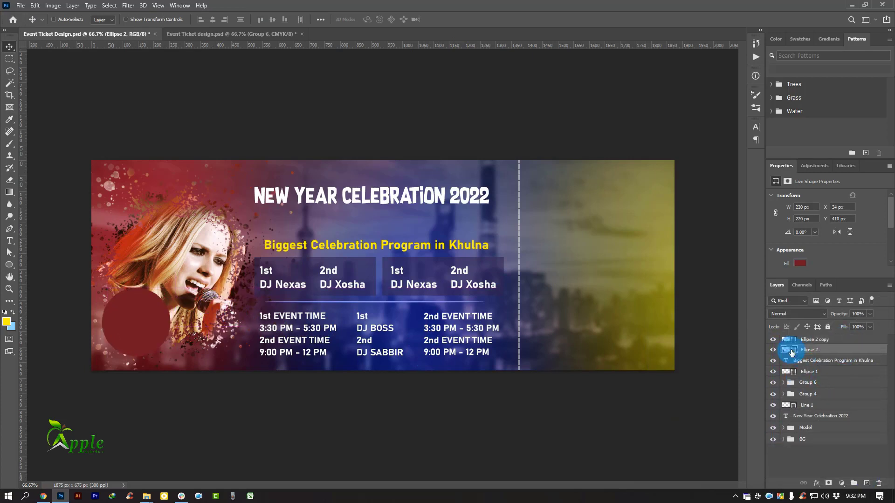
pyautogui.doubleClick(787, 351)
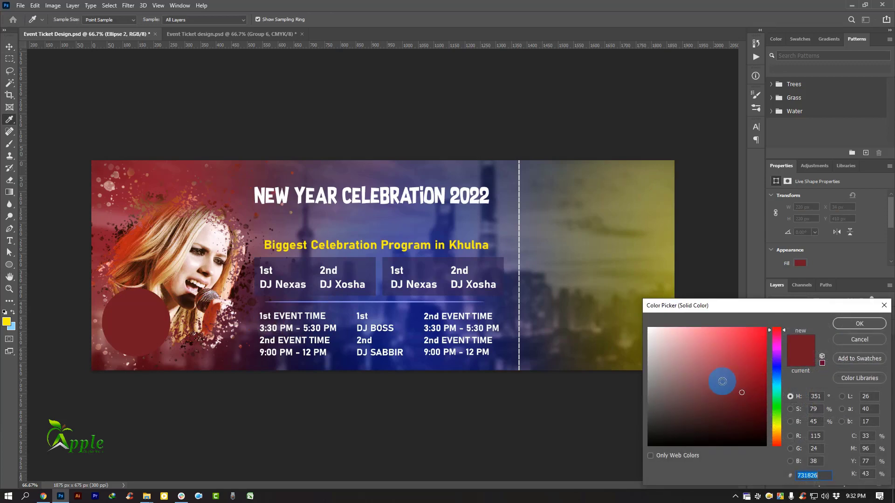
pyautogui.moveTo(721, 373); pyautogui.dragTo(726, 376)
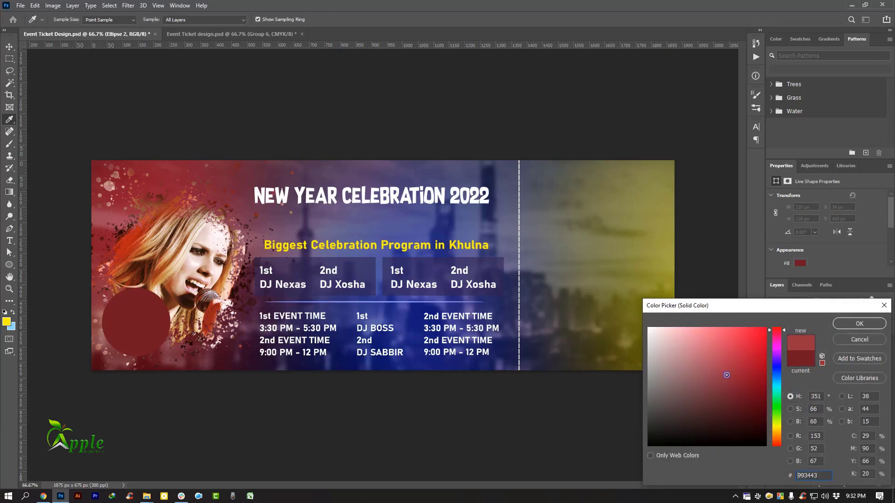
pyautogui.click(848, 328)
# Step: Enlarge the lighter red circle about its centre to 238 px so it forms a thin ring around the dark red circle
pyautogui.click(34, 5)
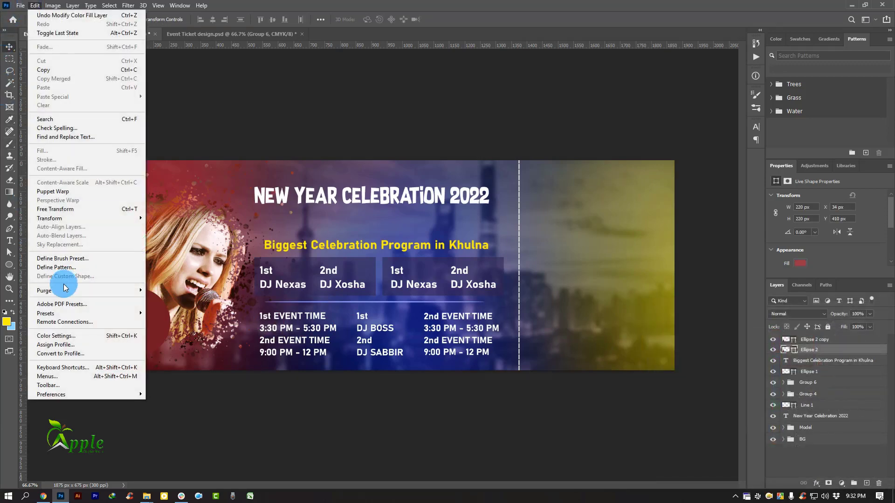
pyautogui.click(55, 209)
pyautogui.keyDown('ctrl'); pyautogui.click(126, 346); pyautogui.keyUp('ctrl')
pyautogui.keyDown('ctrl'); pyautogui.click(127, 346); pyautogui.keyUp('ctrl')
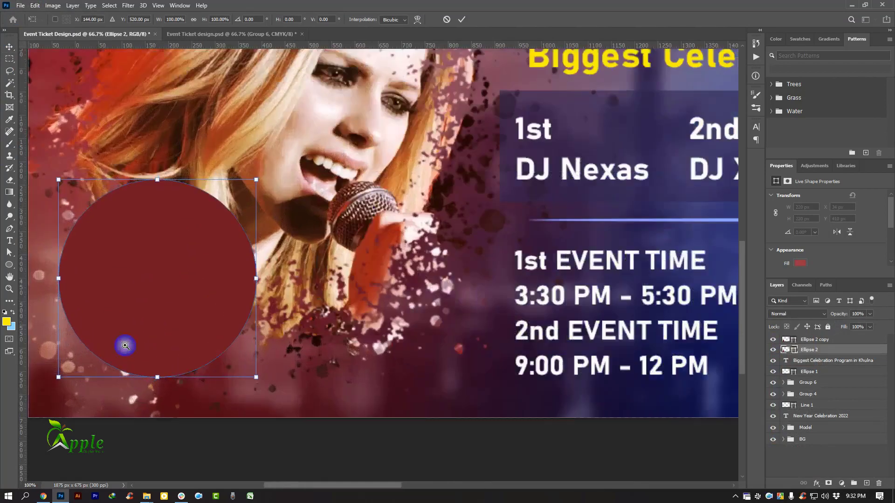
pyautogui.moveTo(157, 350); pyautogui.dragTo(379, 323)
pyautogui.click(484, 355)
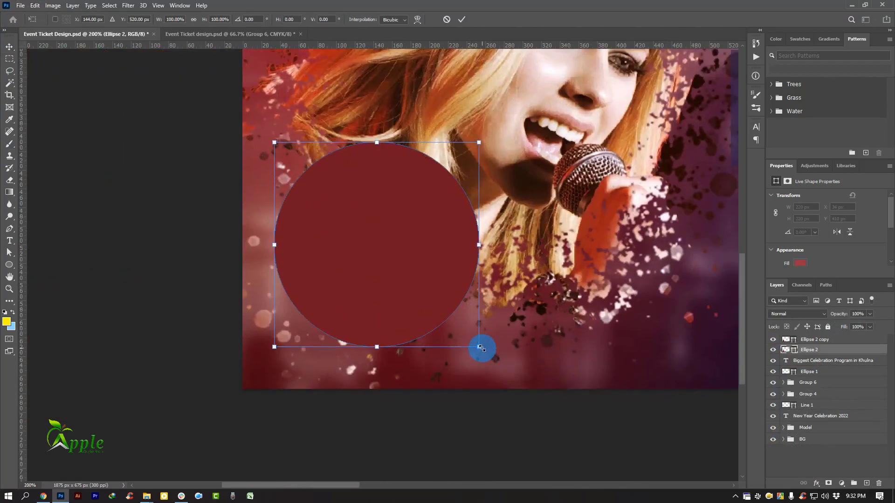
pyautogui.moveTo(482, 347); pyautogui.dragTo(492, 355)
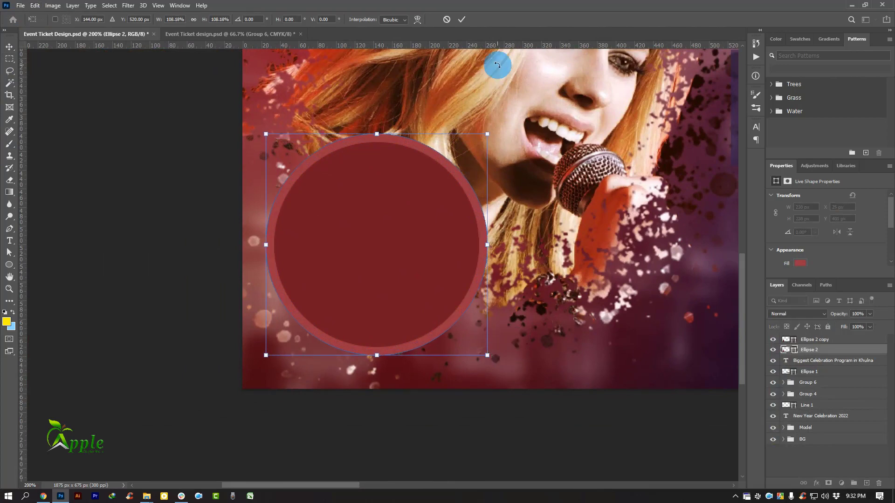
pyautogui.click(461, 19)
pyautogui.hotkey('ctrl', '-')
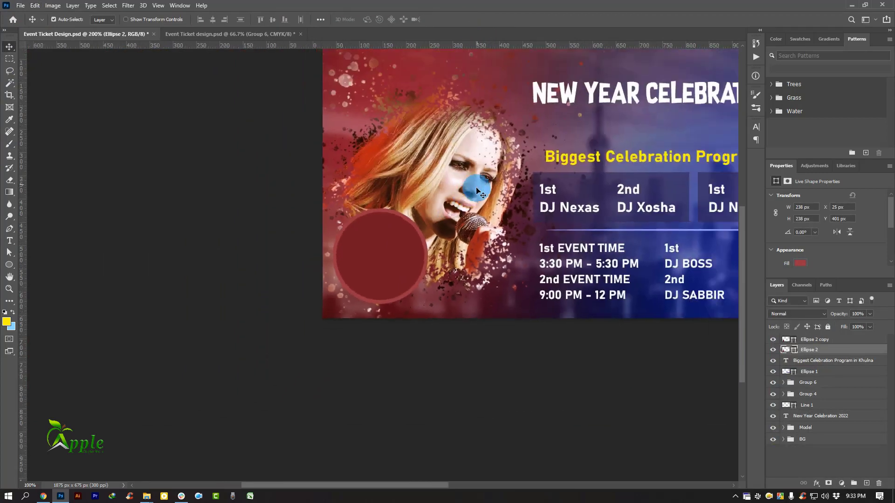
pyautogui.hotkey('ctrl', '-')
# Step: Group the two circle layers and name the group Price
pyautogui.keyDown('ctrl'); pyautogui.click(816, 340); pyautogui.keyUp('ctrl')
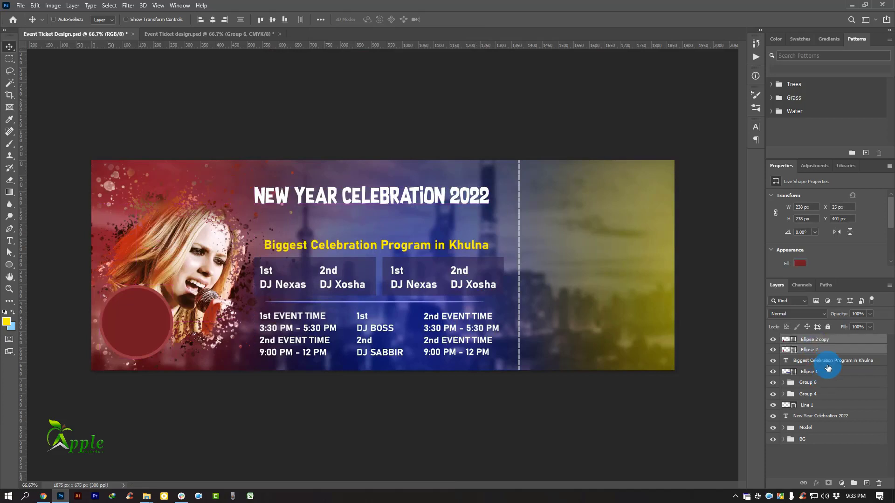
pyautogui.click(858, 485)
pyautogui.click(810, 349)
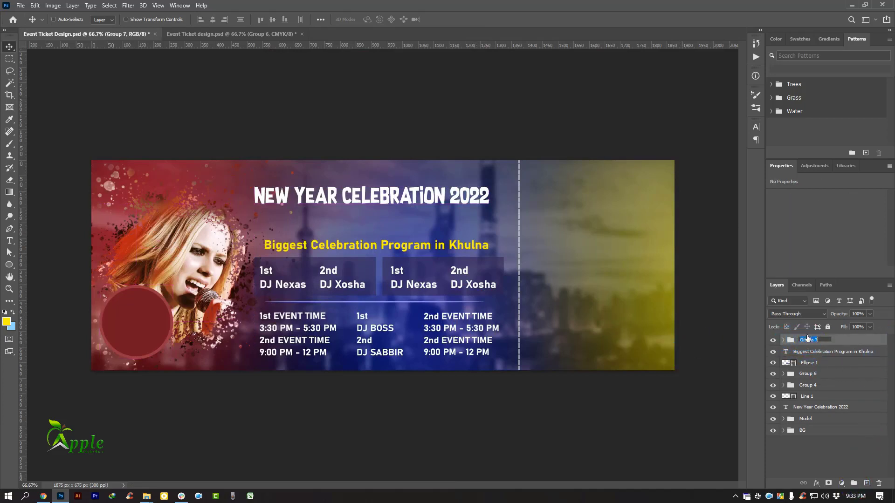
# Step: Add the two-line text "$99 Only" on a new layer above the circles in the Price group, over the badge
pyautogui.click(784, 341)
pyautogui.click(833, 355)
pyautogui.hotkey('ctrl', 'j')
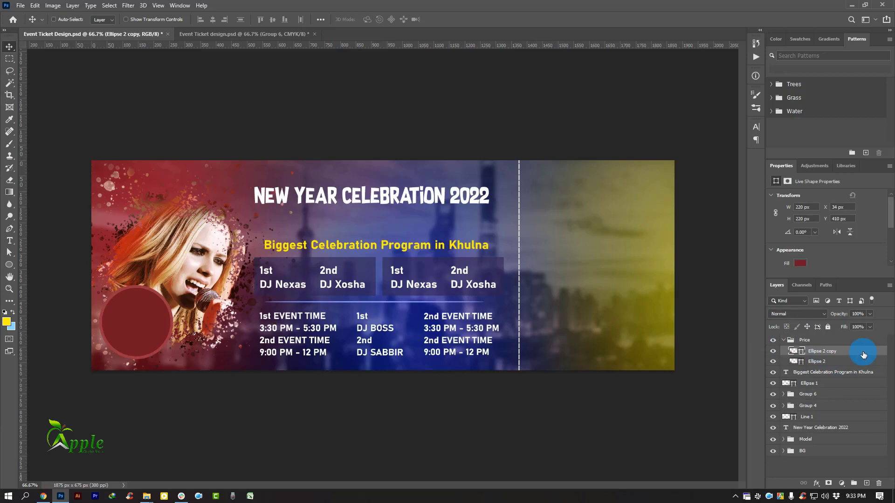
pyautogui.click(867, 485)
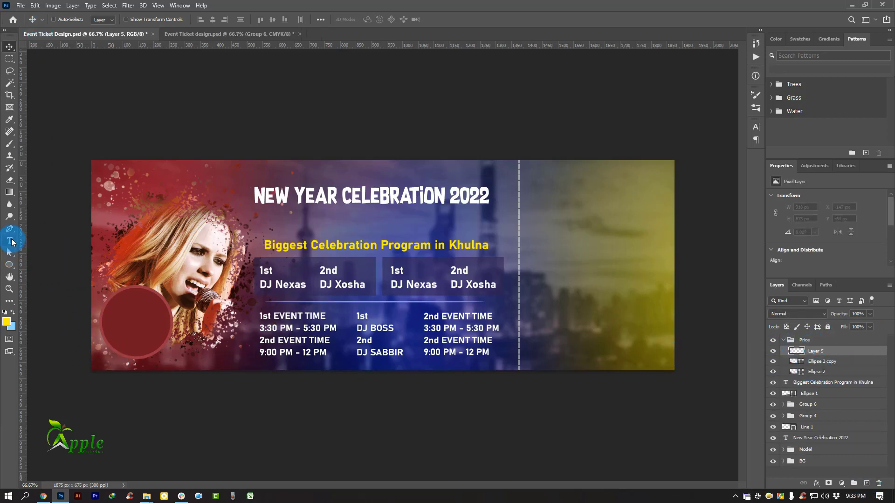
pyautogui.click(9, 246)
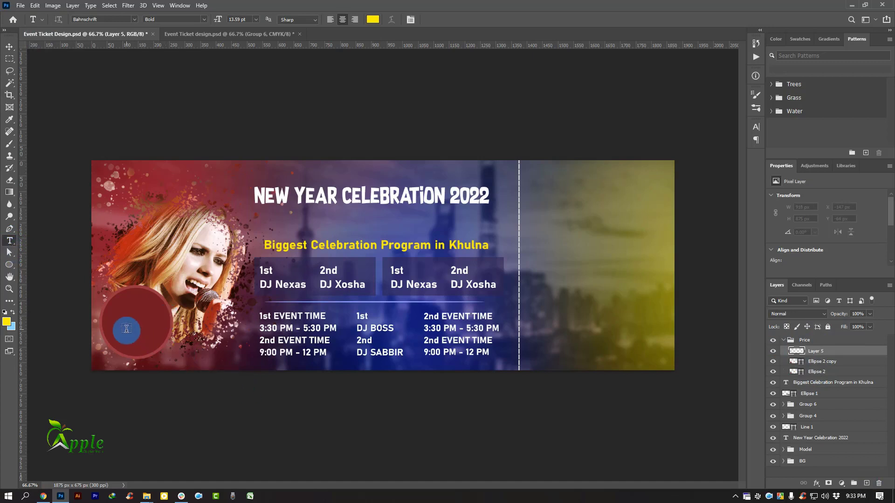
pyautogui.click(124, 321)
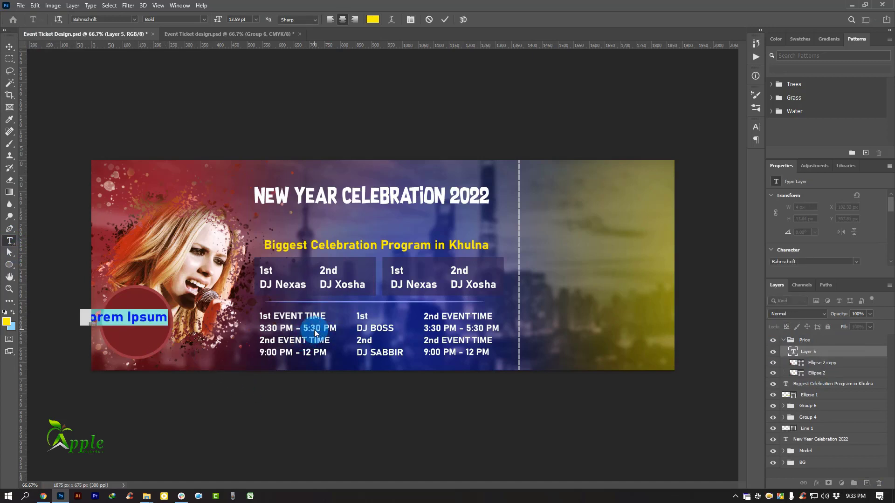
pyautogui.write('99')
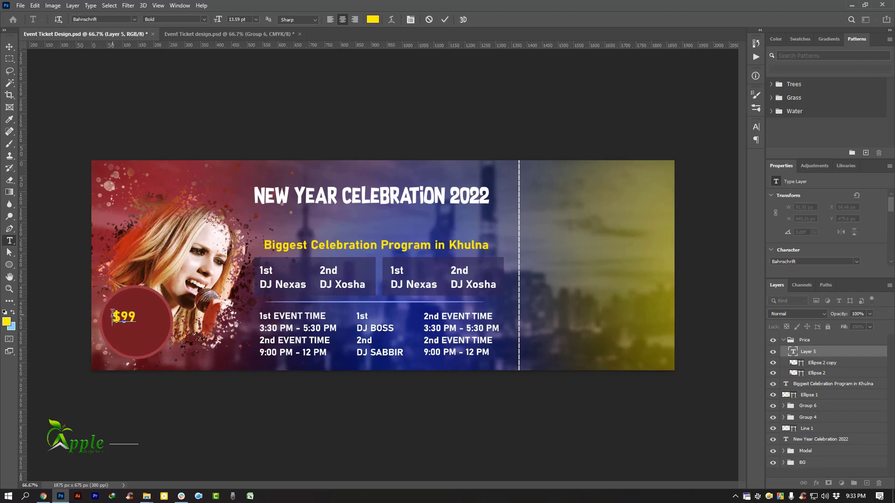
# Step: Set the leading of the whole "$99 Only" text to 13 pt
pyautogui.hotkey('ctrl', 'a')
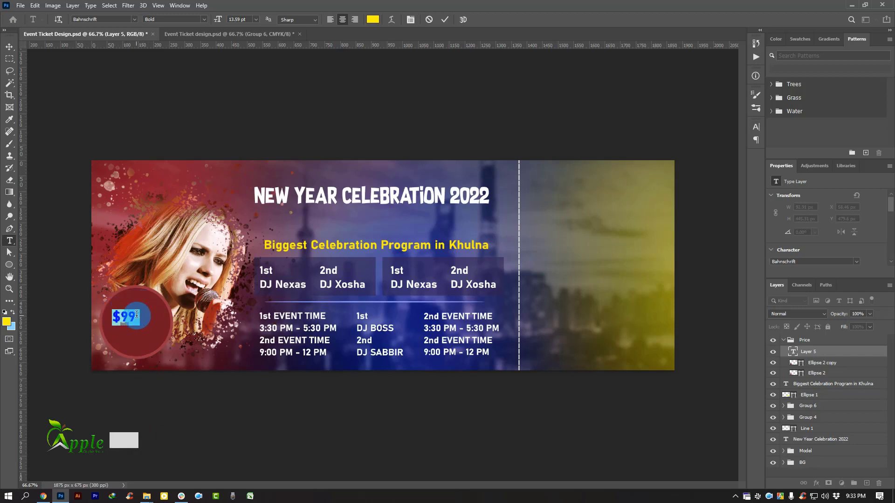
pyautogui.click(760, 127)
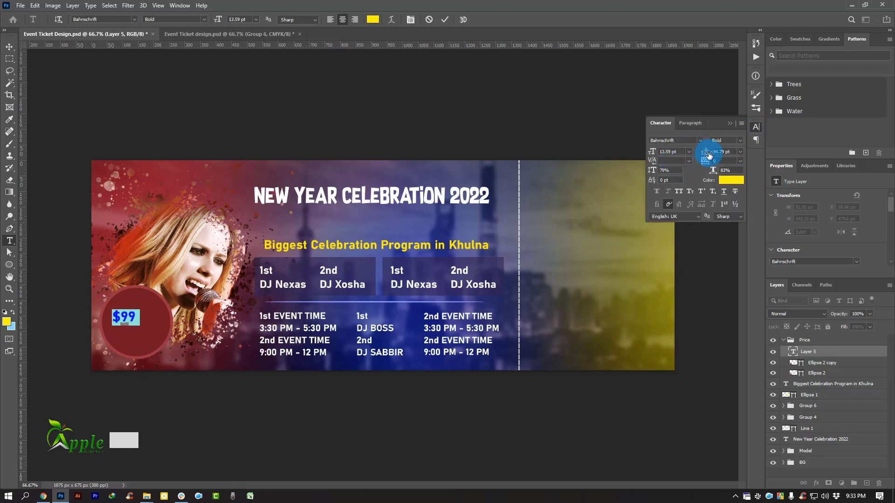
pyautogui.moveTo(708, 156); pyautogui.dragTo(674, 158)
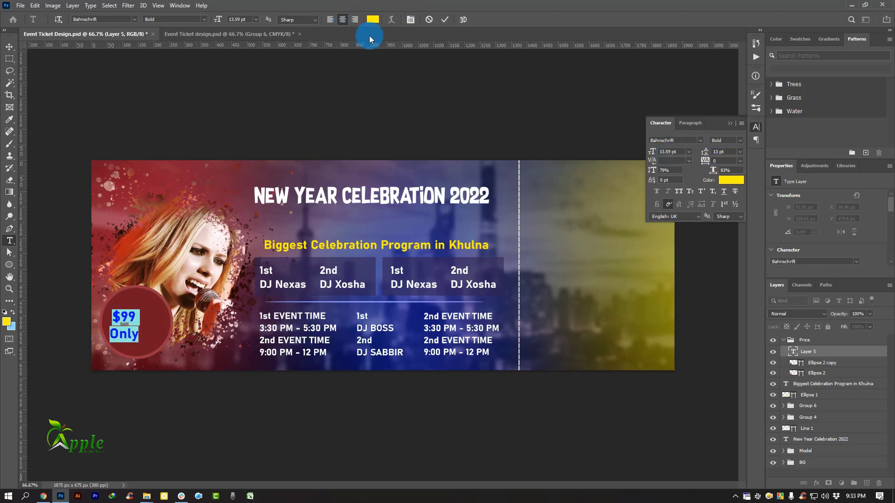
pyautogui.click(445, 19)
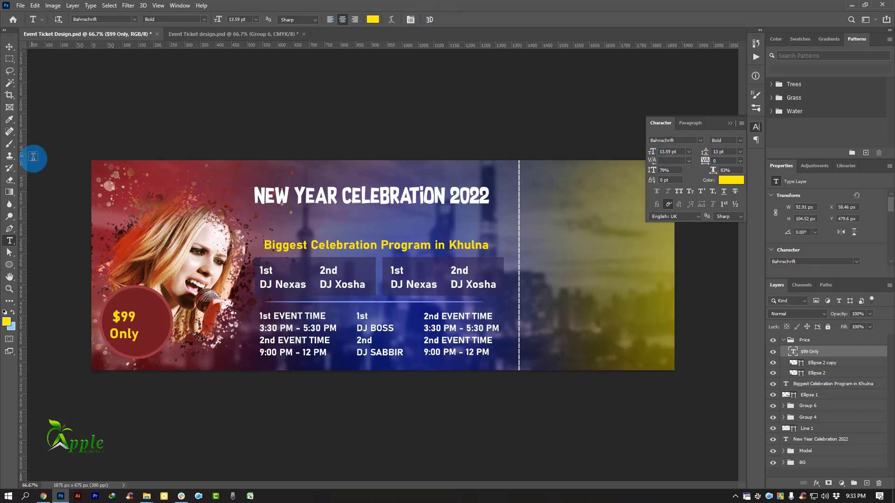
# Step: Move the "$99 Only" text to the middle of the dark red badge circle and nudge it slightly left
pyautogui.click(9, 46)
pyautogui.moveTo(123, 277); pyautogui.dragTo(135, 274)
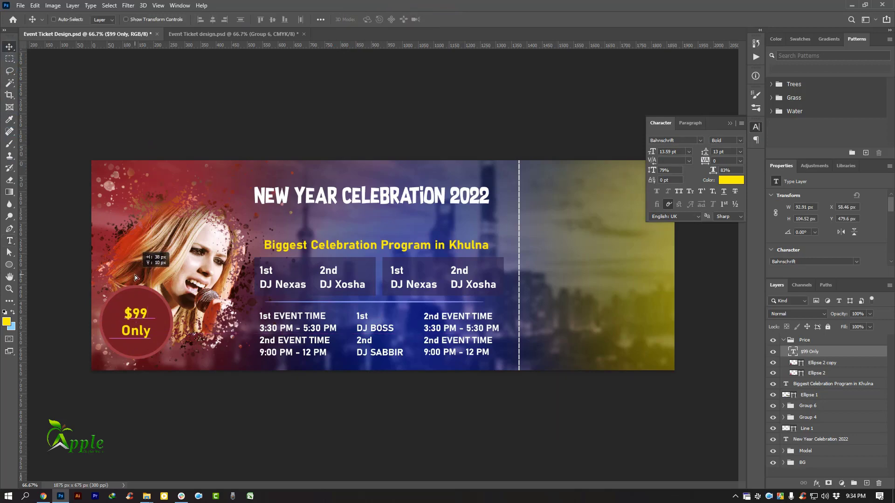
pyautogui.press('Left')
pyautogui.press('Left')
pyautogui.press('Left')
pyautogui.press('Left')
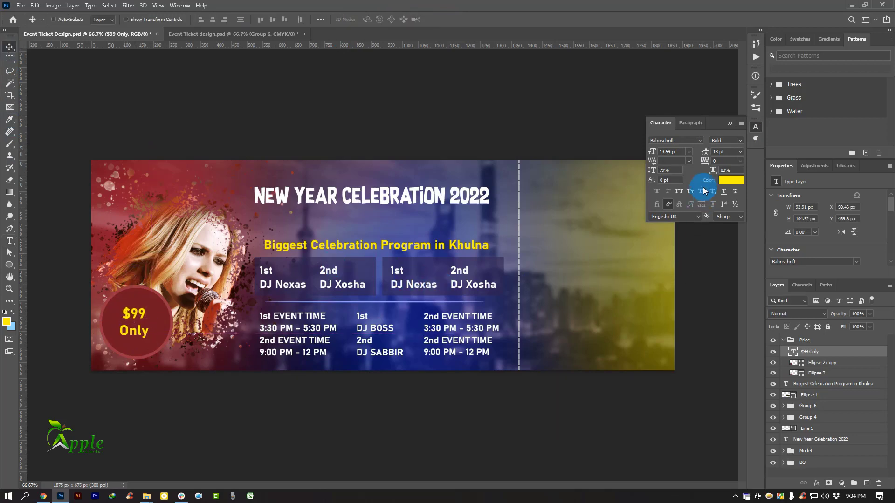
# Step: Change the "$99 Only" text's font to Supersonic Rocketship and recentre it in the circle
pyautogui.click(701, 140)
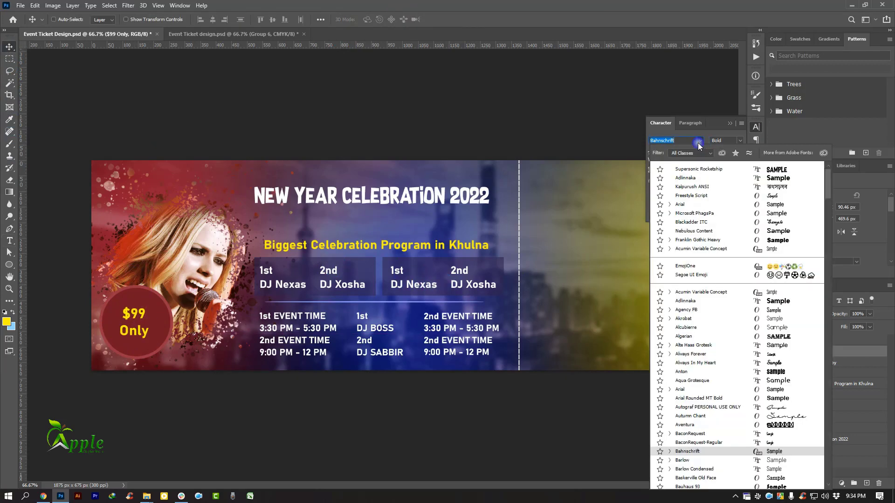
pyautogui.click(698, 170)
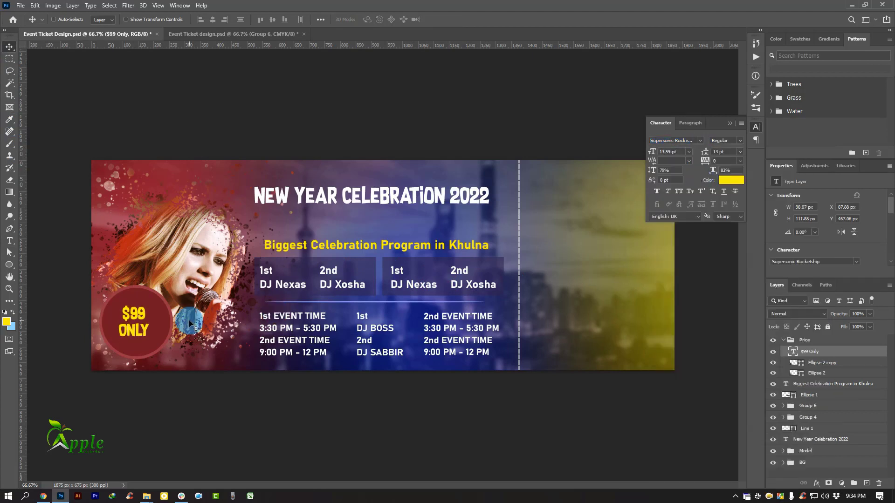
pyautogui.moveTo(162, 315); pyautogui.dragTo(168, 317)
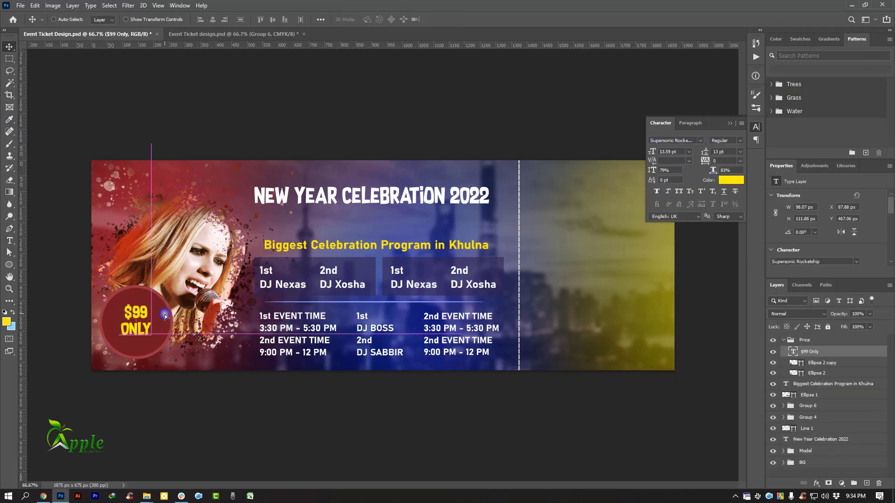
# Step: Recolour the "$99 Only" text to white #ffffff
pyautogui.click(799, 342)
pyautogui.click(731, 180)
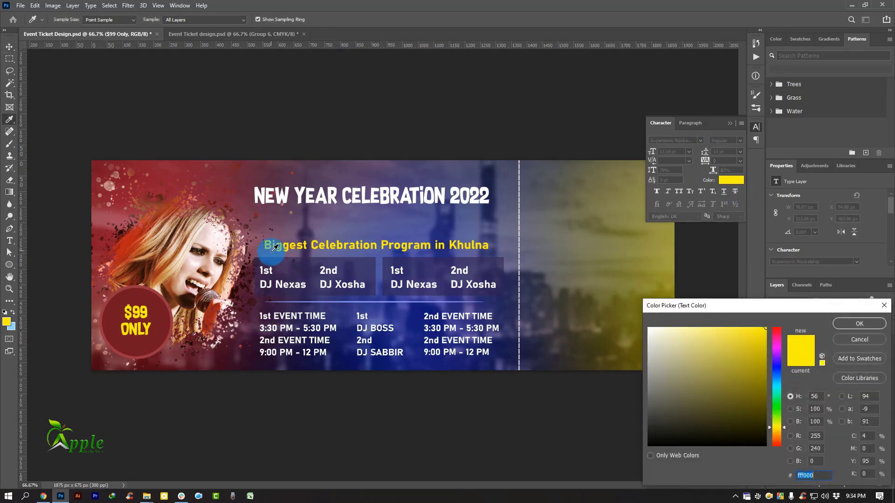
pyautogui.click(171, 186)
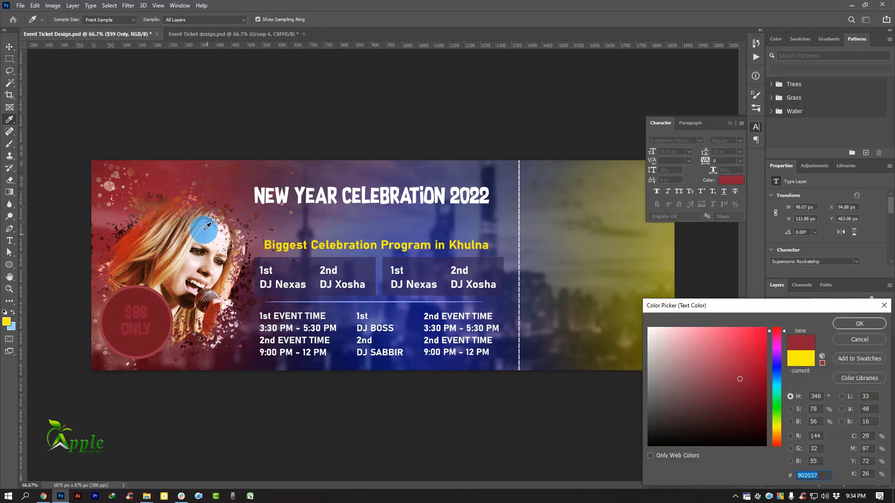
pyautogui.click(724, 354)
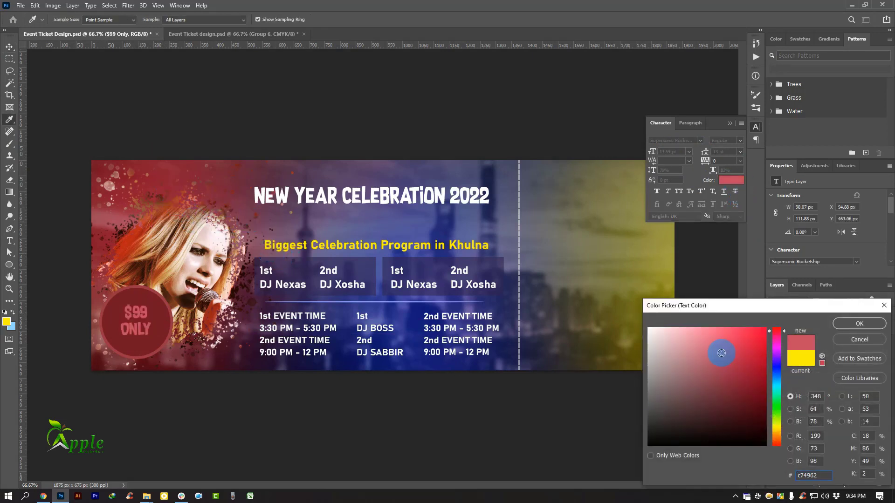
pyautogui.moveTo(722, 353); pyautogui.dragTo(696, 320)
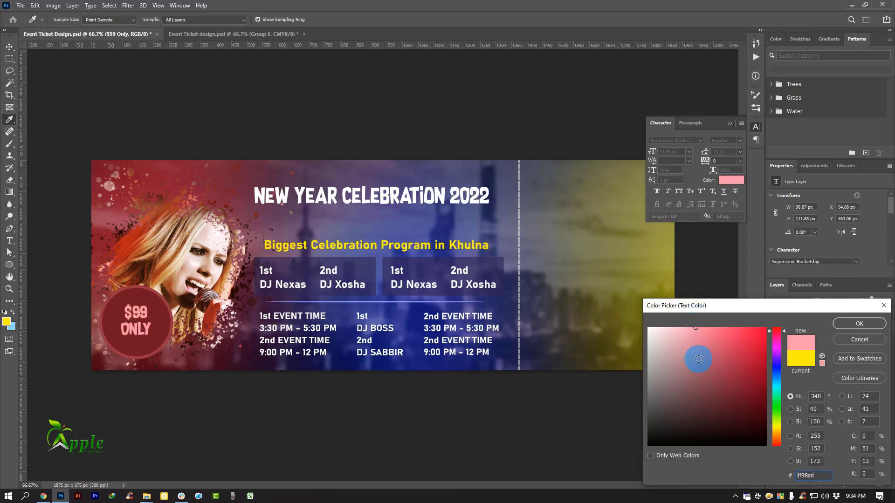
pyautogui.moveTo(698, 359)
pyautogui.mouseDown()
pyautogui.moveTo(664, 349)
pyautogui.moveTo(633, 311)
pyautogui.mouseUp()
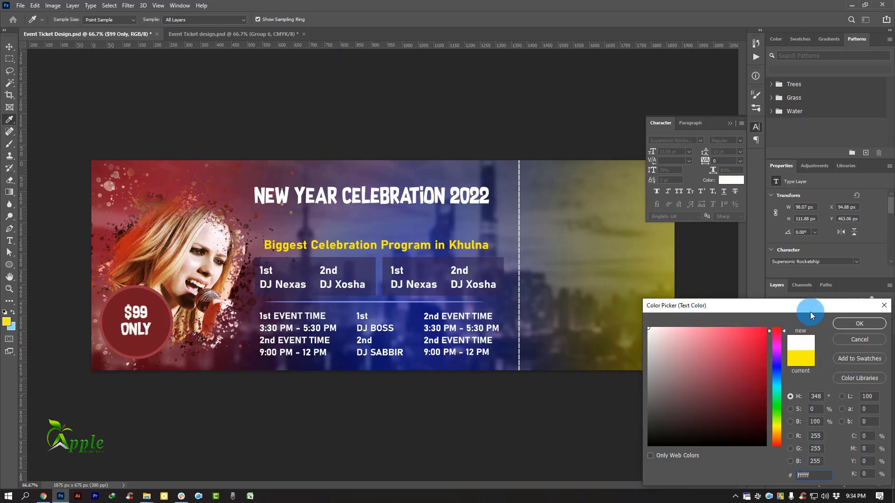
pyautogui.click(846, 324)
pyautogui.click(729, 127)
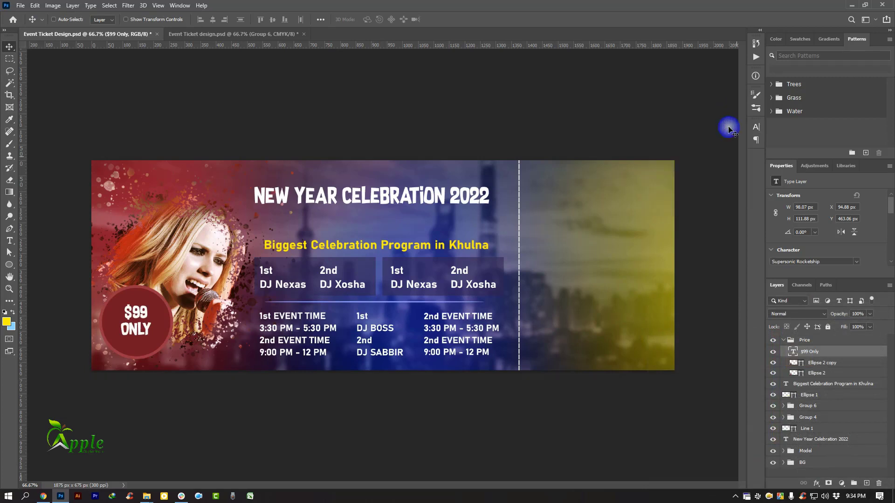
# Step: Scale both badge circles together about their centre to about 71% and nudge them into place behind the price text
pyautogui.click(822, 363)
pyautogui.keyDown('shift'); pyautogui.click(823, 374); pyautogui.keyUp('shift')
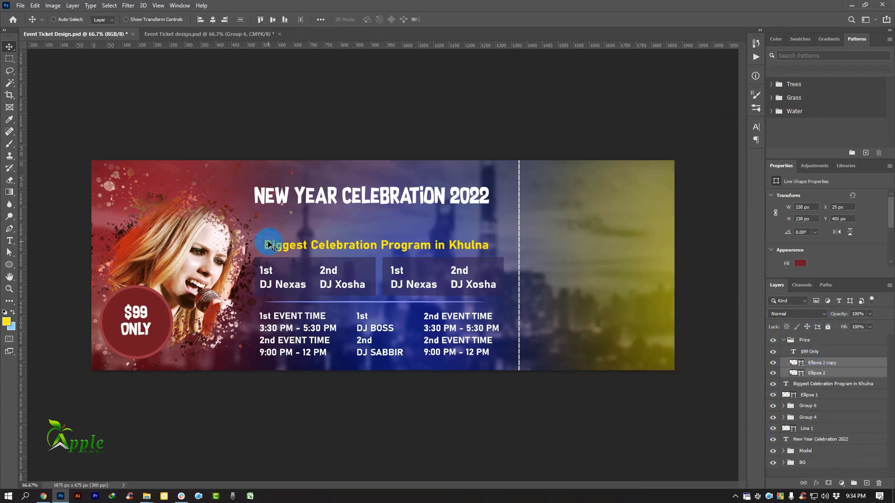
pyautogui.hotkey('ctrl', 't')
pyautogui.moveTo(185, 349); pyautogui.dragTo(162, 348)
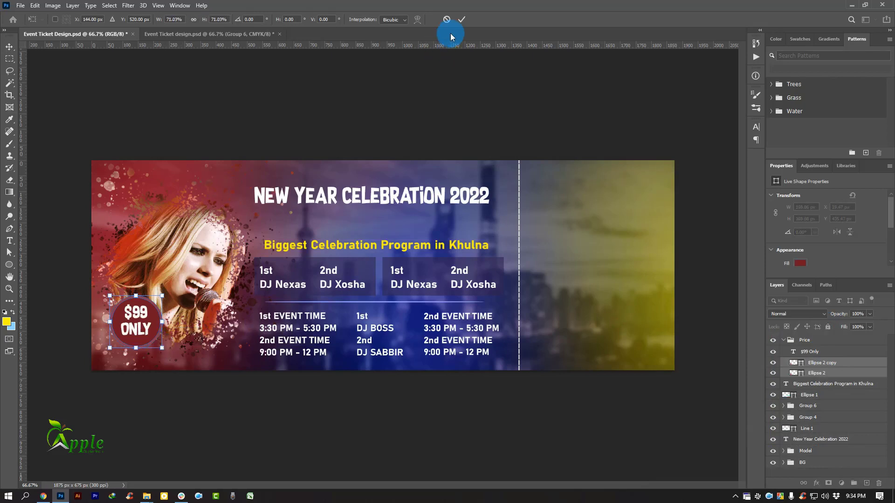
pyautogui.click(461, 19)
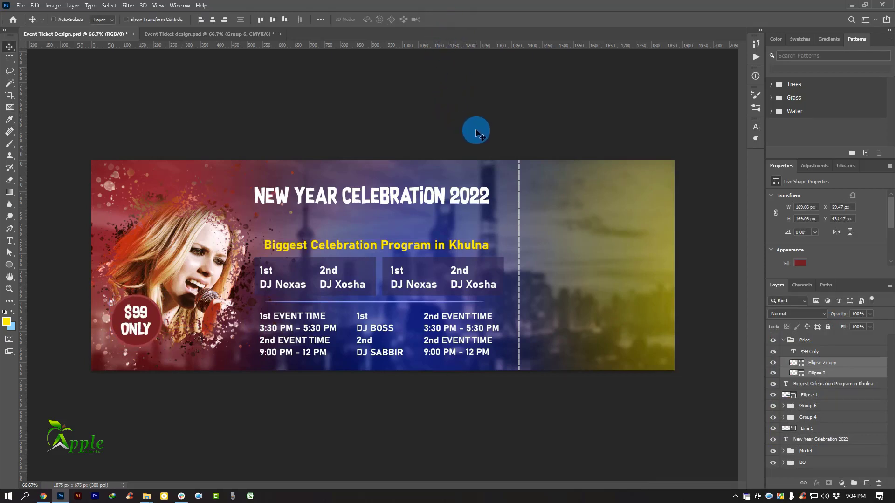
pyautogui.press('Left')
# Step: Lower the opacity of both badge circles to 68% and move the Price group slightly down
pyautogui.moveTo(869, 318); pyautogui.dragTo(858, 323)
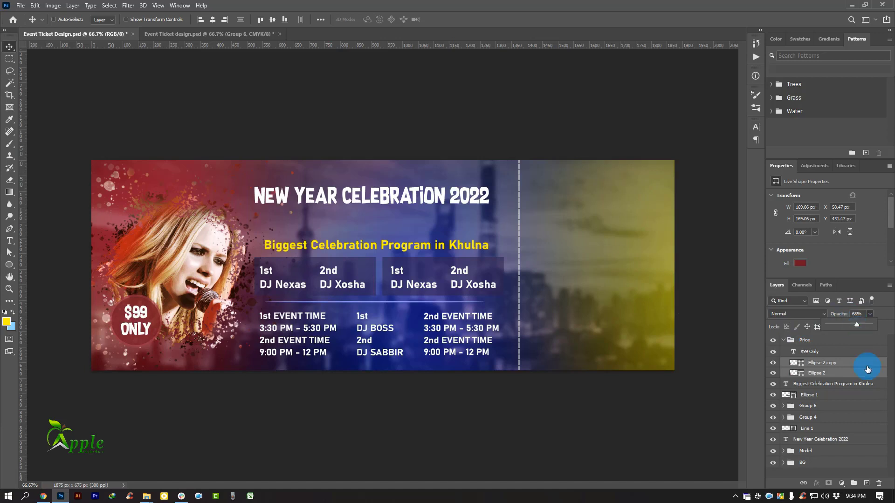
pyautogui.click(791, 343)
pyautogui.click(784, 340)
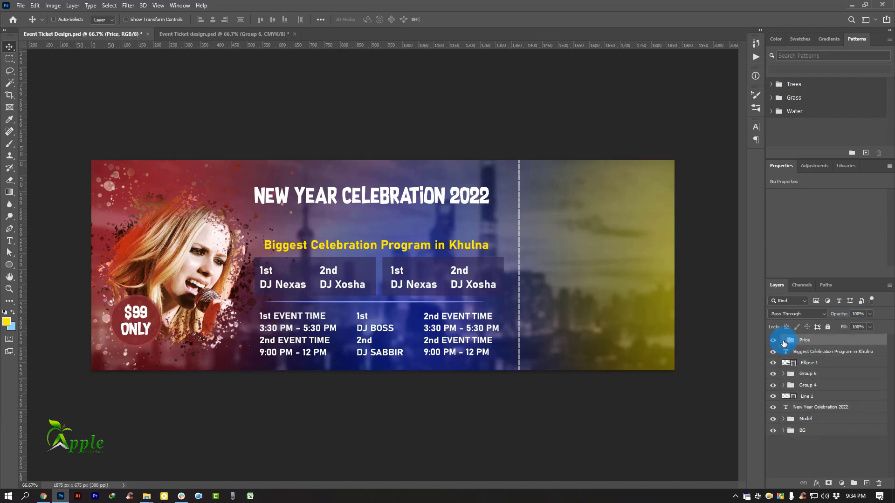
pyautogui.moveTo(138, 292); pyautogui.dragTo(150, 307)
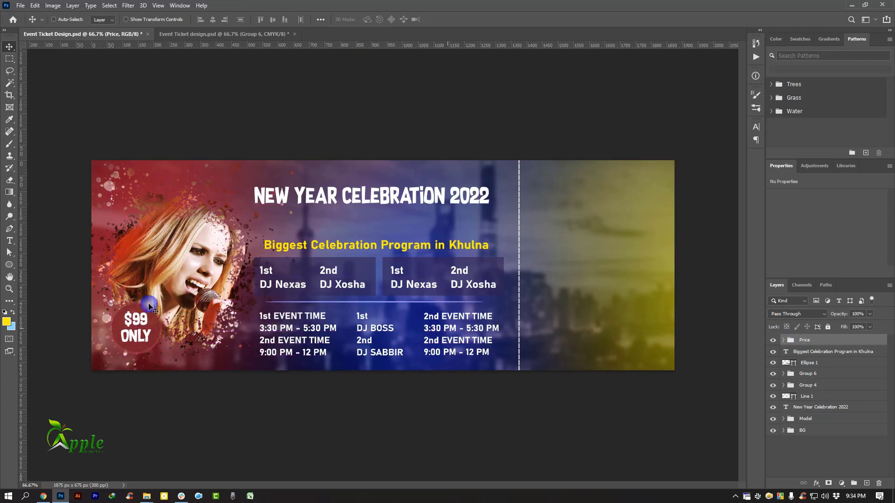
# Step: Lower the "$99 Only" text layer's opacity to 60%
pyautogui.click(787, 345)
pyautogui.click(847, 355)
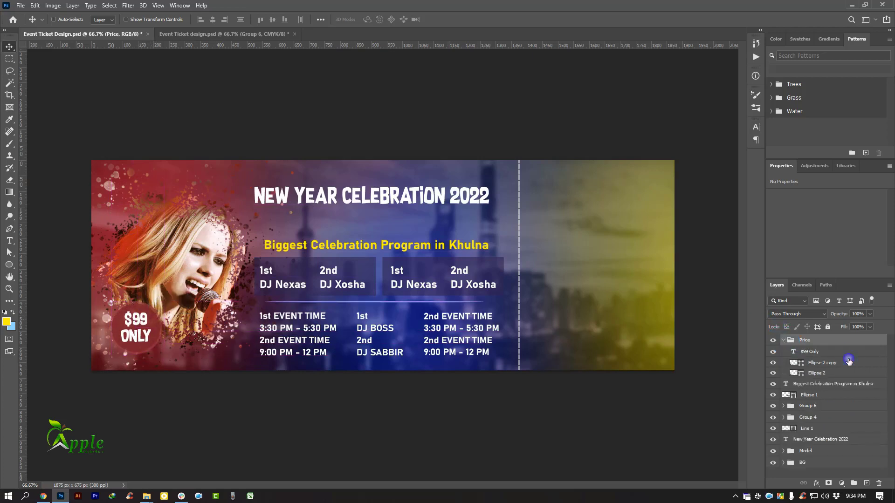
pyautogui.moveTo(851, 325); pyautogui.dragTo(850, 325)
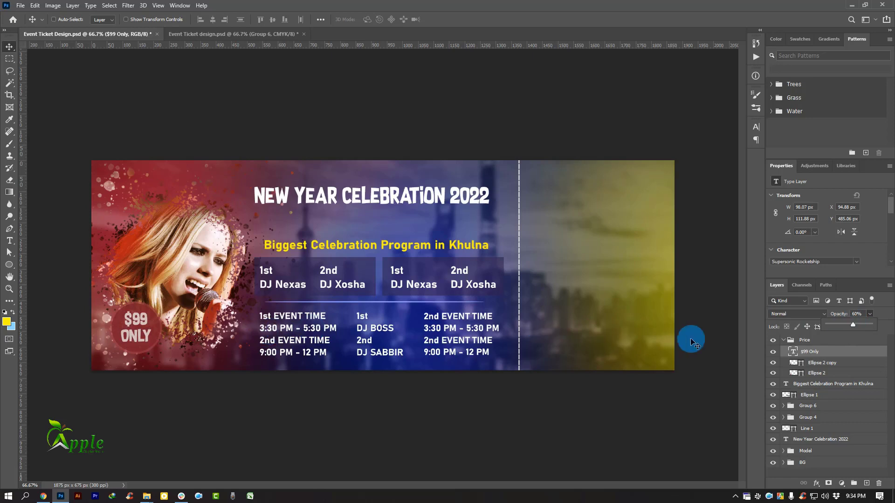
pyautogui.click(783, 341)
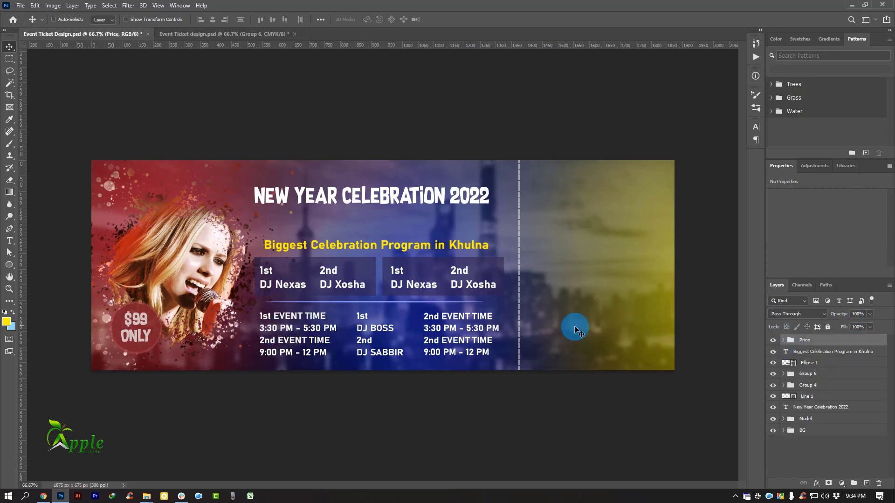
# Step: Nudge the whole Price group slightly up and left near the ticket's lower-left corner
pyautogui.moveTo(231, 308); pyautogui.dragTo(229, 310)
pyautogui.press('Up')
pyautogui.press('Up')
pyautogui.press('Up')
pyautogui.press('Up')
pyautogui.press('Up')
pyautogui.press('Up')
pyautogui.press('Up')
pyautogui.press('Up')
pyautogui.press('Up')
pyautogui.press('Up')
pyautogui.press('Up')
pyautogui.press('Up')
pyautogui.press('Up')
pyautogui.press('Up')
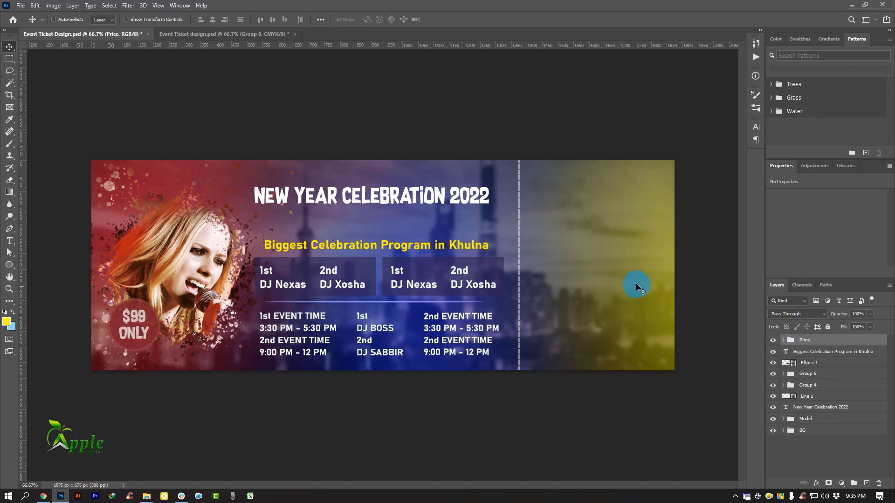
# Step: Hide and reshow Ellipse 1, Group 6 and Group 4 in turn to identify which ticket elements each one holds
pyautogui.keyDown('ctrl'); pyautogui.click(817, 355); pyautogui.keyUp('ctrl')
pyautogui.click(812, 356)
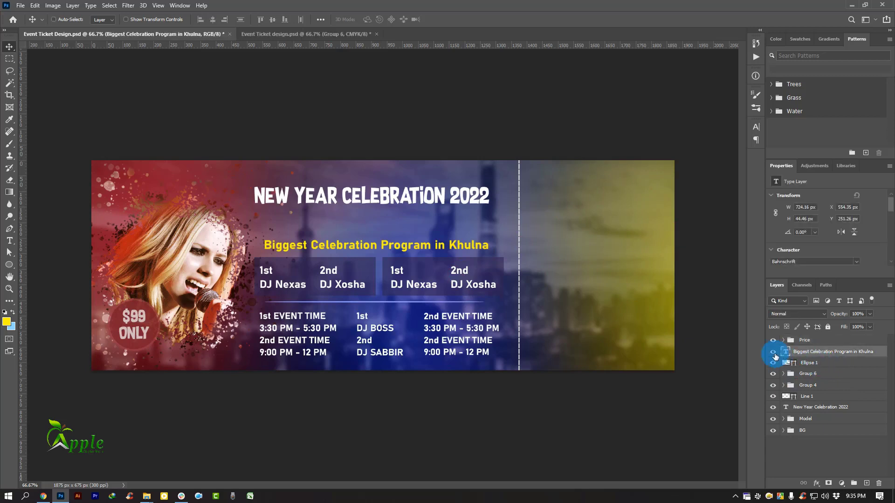
pyautogui.click(773, 367)
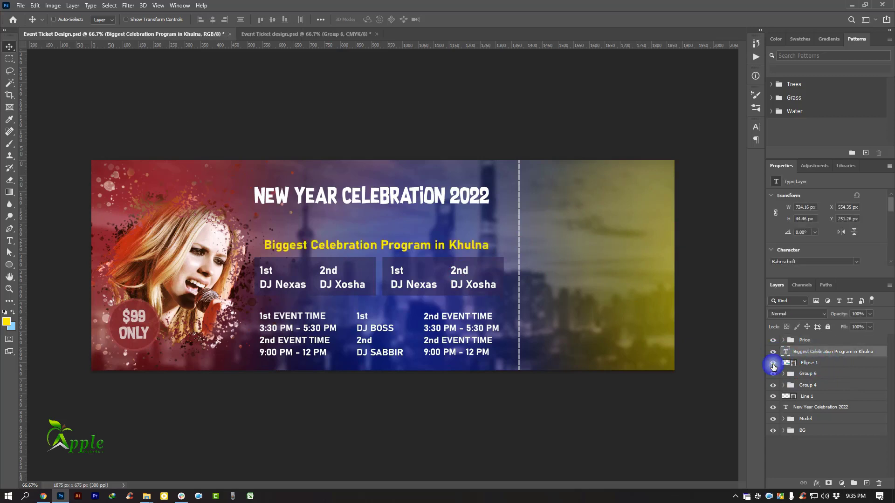
pyautogui.click(773, 367)
pyautogui.click(817, 365)
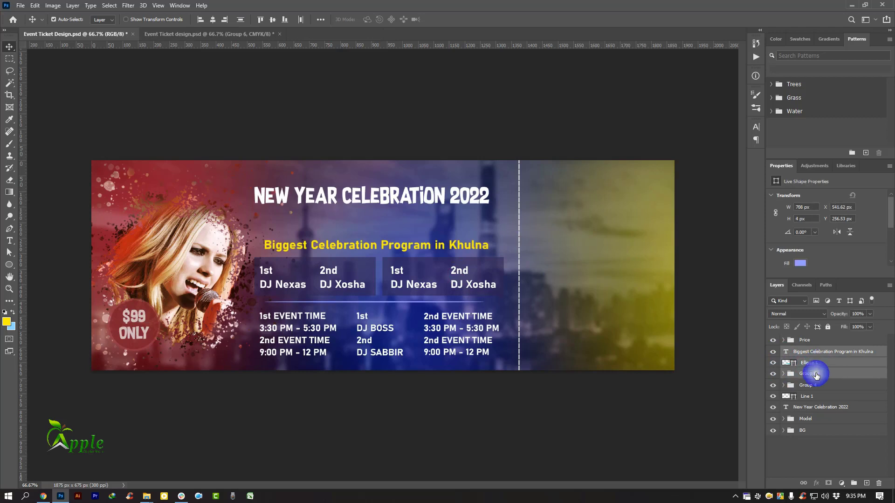
pyautogui.click(773, 373)
pyautogui.click(773, 374)
pyautogui.click(773, 385)
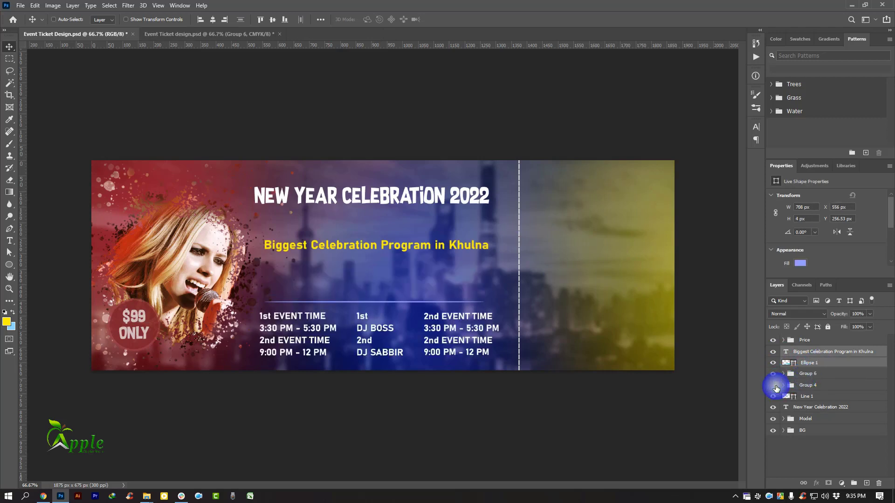
pyautogui.click(773, 385)
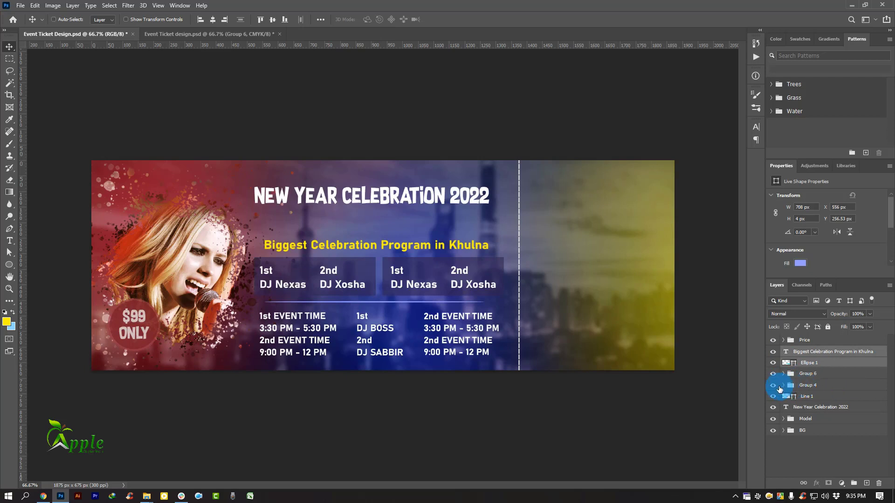
# Step: Group the tagline text, Ellipse 1 and Group 4 with the DJ lineup into one new layer group and check its contents
pyautogui.click(773, 385)
pyautogui.click(773, 385)
pyautogui.moveTo(813, 385); pyautogui.dragTo(854, 484)
pyautogui.click(773, 352)
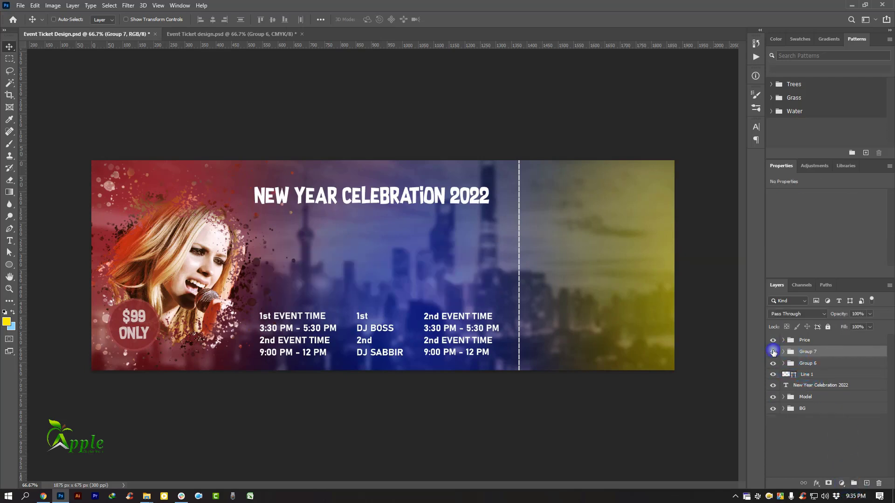
pyautogui.click(773, 352)
# Step: Check what Line 1 holds and move the New Year Celebration 2022 title layer above it, directly below Group 6
pyautogui.click(813, 364)
pyautogui.click(772, 368)
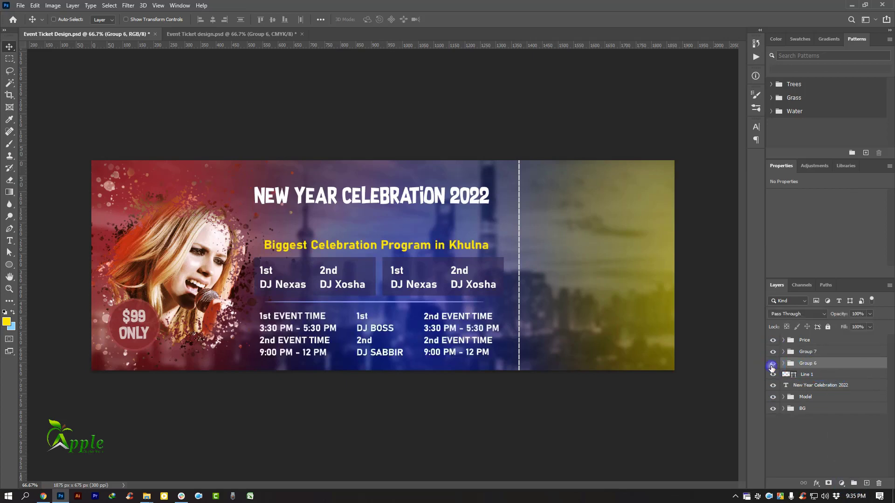
pyautogui.click(805, 375)
pyautogui.click(772, 374)
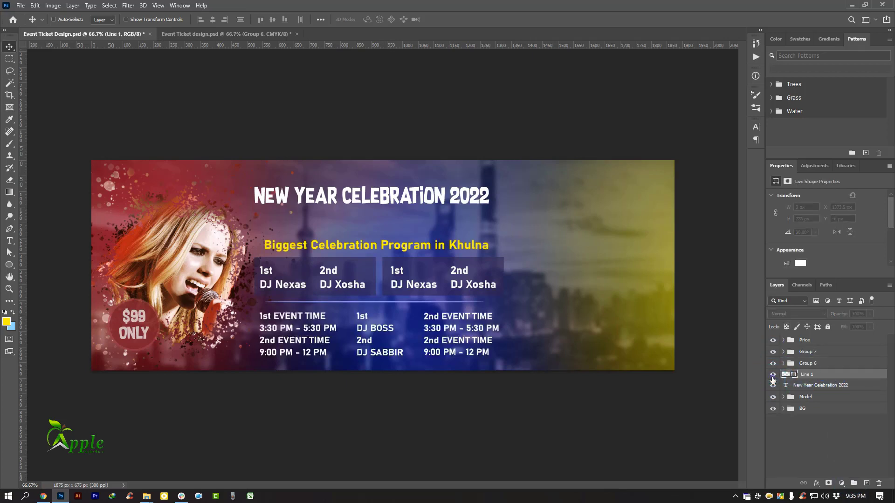
pyautogui.click(773, 376)
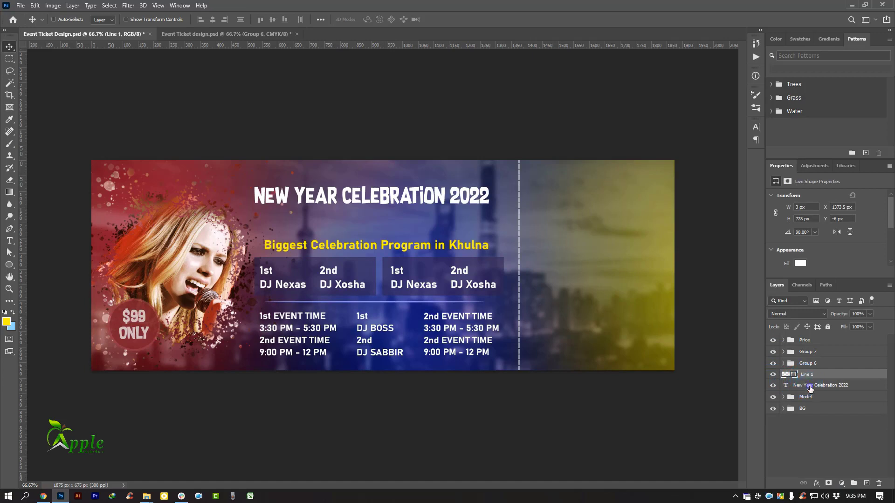
pyautogui.moveTo(810, 389); pyautogui.dragTo(823, 368)
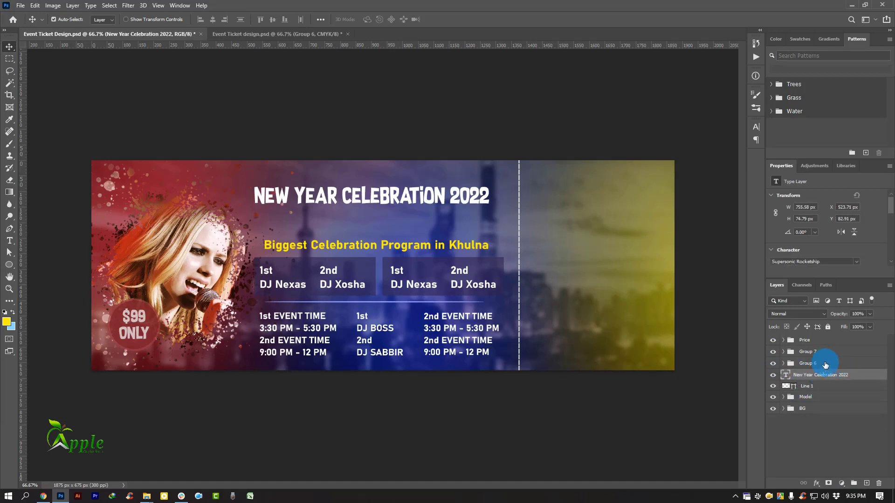
# Step: Group the title, Group 6, Group 7 and Price as "Typo" and save the ticket file
pyautogui.keyDown('shift'); pyautogui.click(807, 340); pyautogui.keyUp('shift')
pyautogui.click(854, 483)
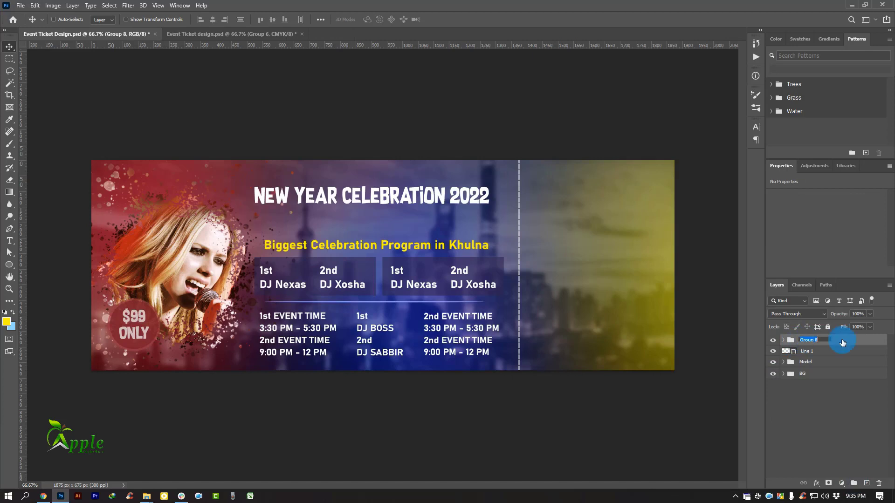
pyautogui.press('Return')
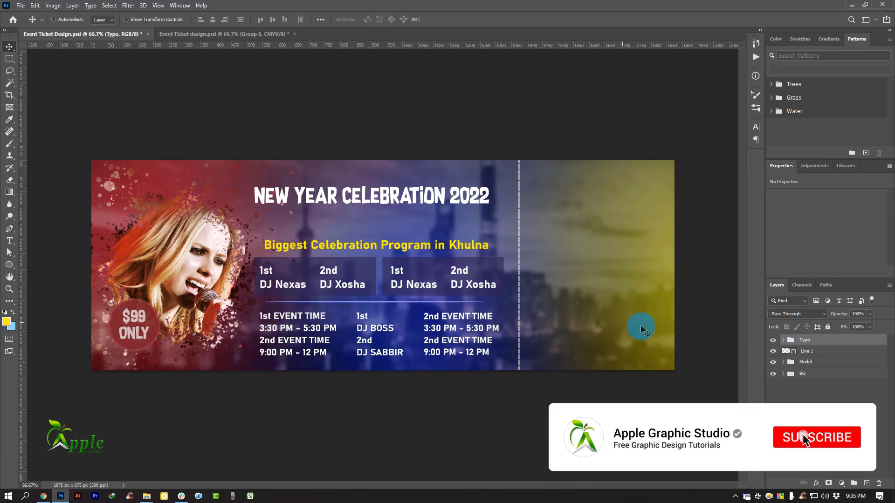
pyautogui.press('ctrl')
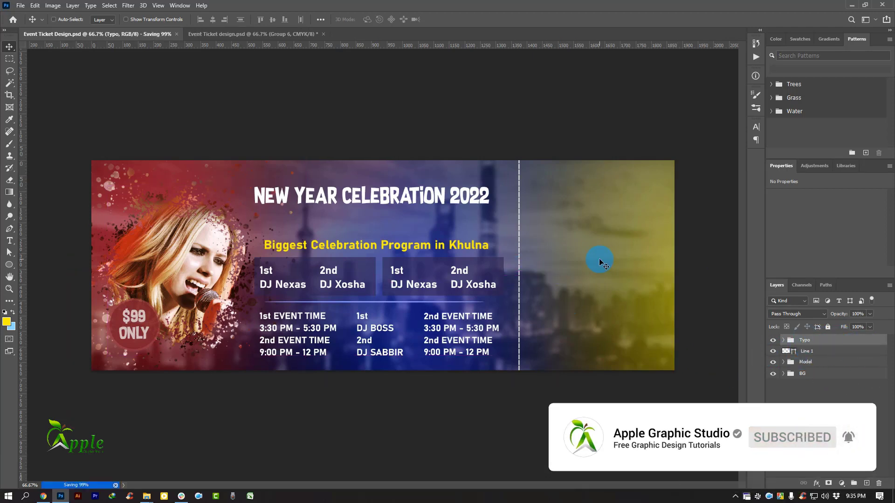
pyautogui.hotkey('ctrl', 's')
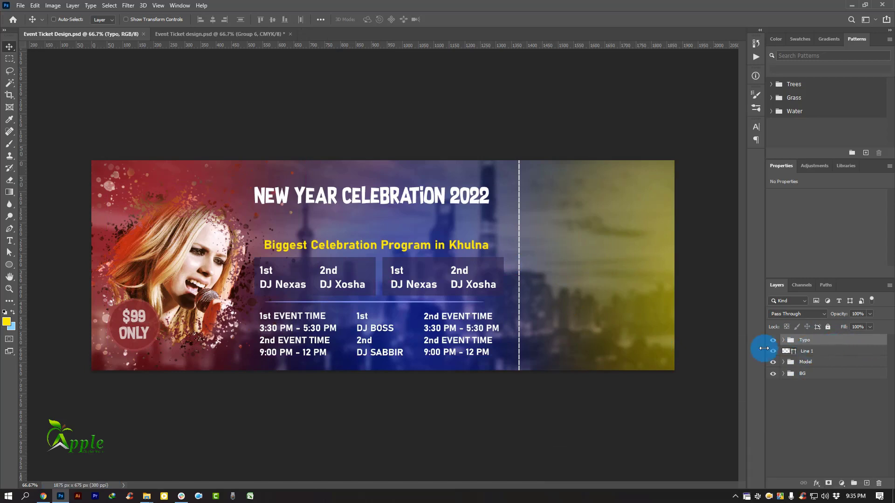
# Step: Duplicate the New Year Celebration 2022 title layer, place the copy above the Typo group and collapse that group
pyautogui.rightClick(318, 198)
pyautogui.click(367, 208)
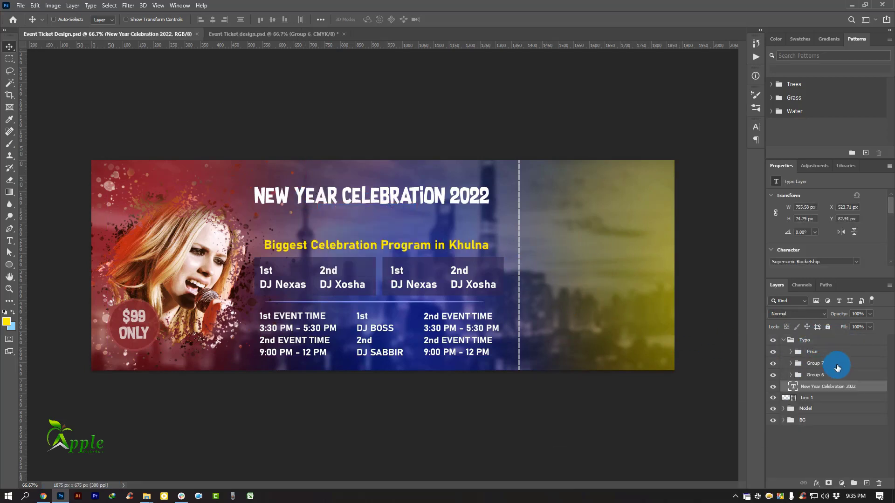
pyautogui.moveTo(859, 389); pyautogui.dragTo(867, 484)
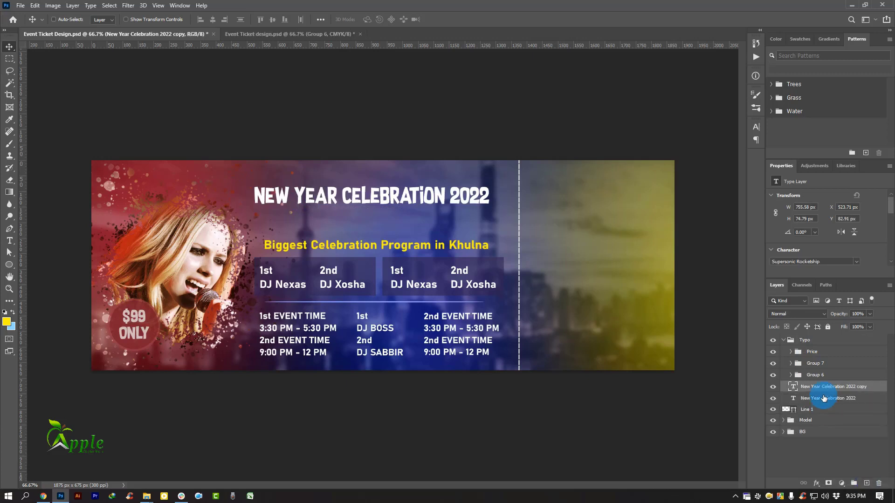
pyautogui.moveTo(825, 388); pyautogui.dragTo(810, 339)
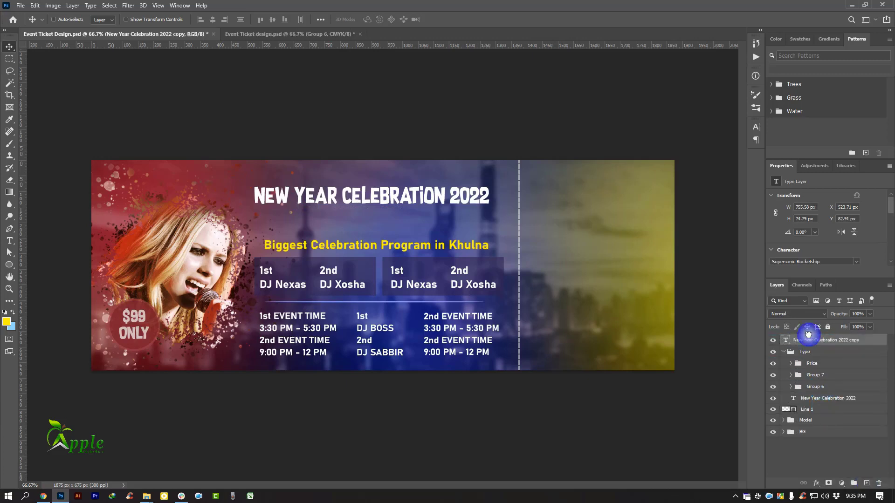
pyautogui.click(784, 353)
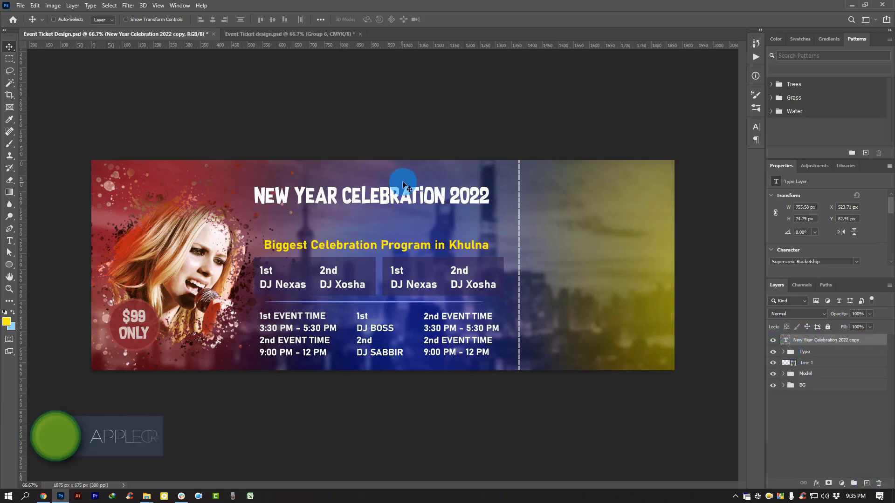
# Step: Move the title copy onto the stub beyond the tear-off line and scale it down to about 399 px wide
pyautogui.moveTo(371, 194); pyautogui.dragTo(578, 195)
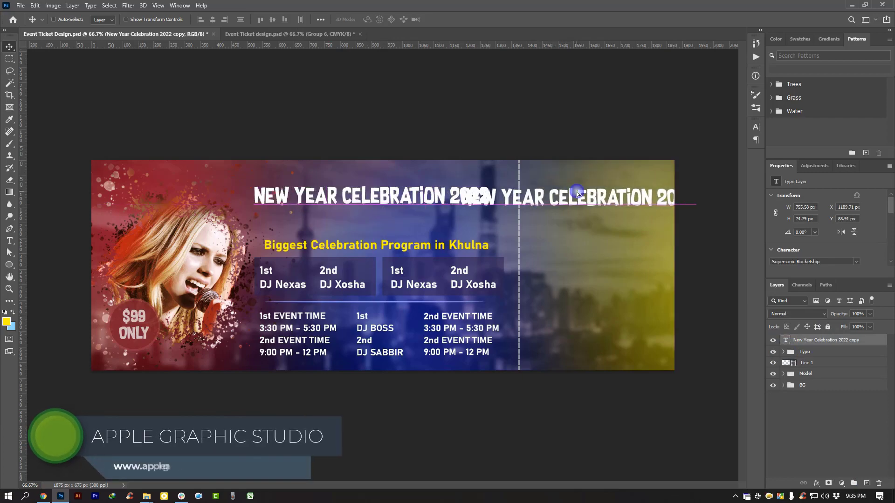
pyautogui.click(35, 5)
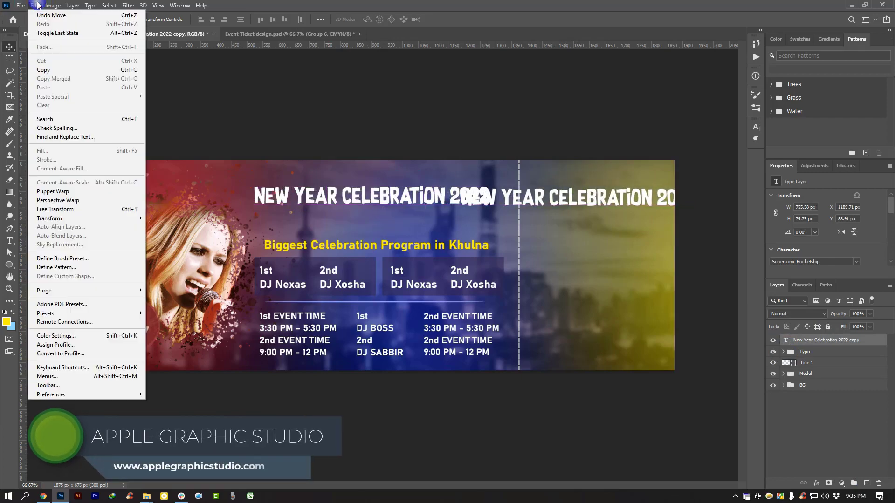
pyautogui.click(74, 209)
pyautogui.moveTo(693, 210); pyautogui.dragTo(620, 175)
pyautogui.click(462, 19)
# Step: Nudge the small title slightly up and left to balance it near the stub's upper edge
pyautogui.press('Right')
pyautogui.press('Right')
pyautogui.press('Up')
pyautogui.press('Up')
pyautogui.press('Up')
pyautogui.press('Up')
pyautogui.press('Up')
pyautogui.press('Up')
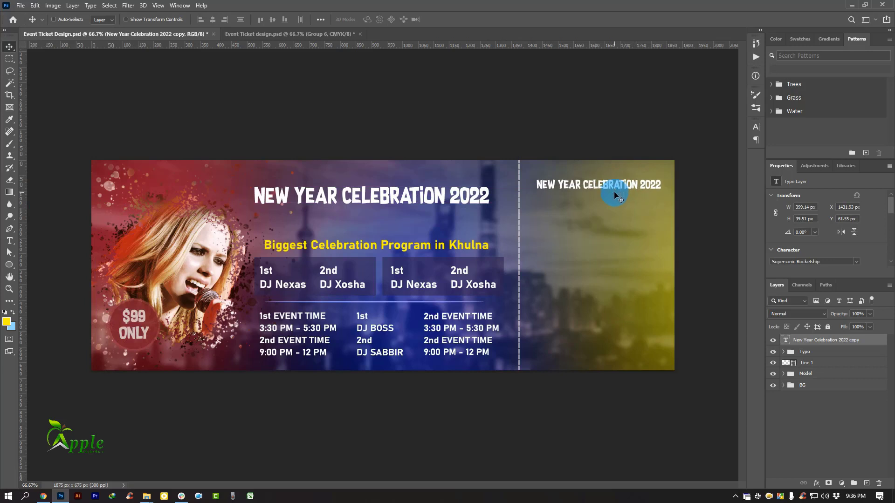
pyautogui.press('Left')
pyautogui.press('Left')
pyautogui.press('Left')
pyautogui.press('Left')
pyautogui.press('Left')
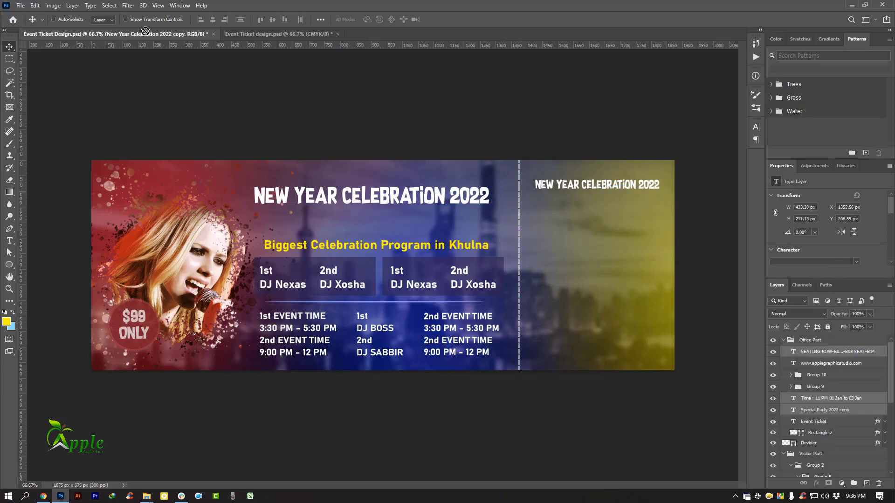
# Step: Copy the seating, time and Special Party 2022 text layers from Event Ticket design.psd onto the ticket stub
pyautogui.moveTo(567, 264); pyautogui.dragTo(600, 245)
pyautogui.click(828, 343)
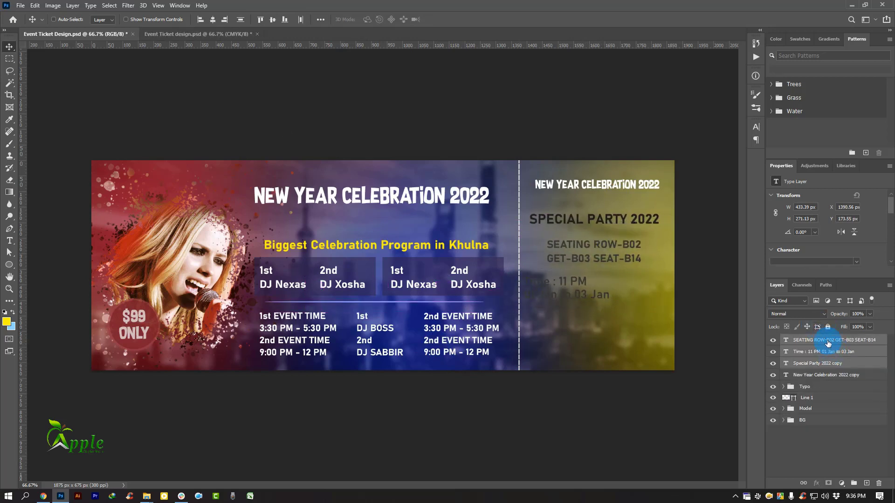
# Step: Change the Special Party 2022 text colour to white, ffffff
pyautogui.click(822, 368)
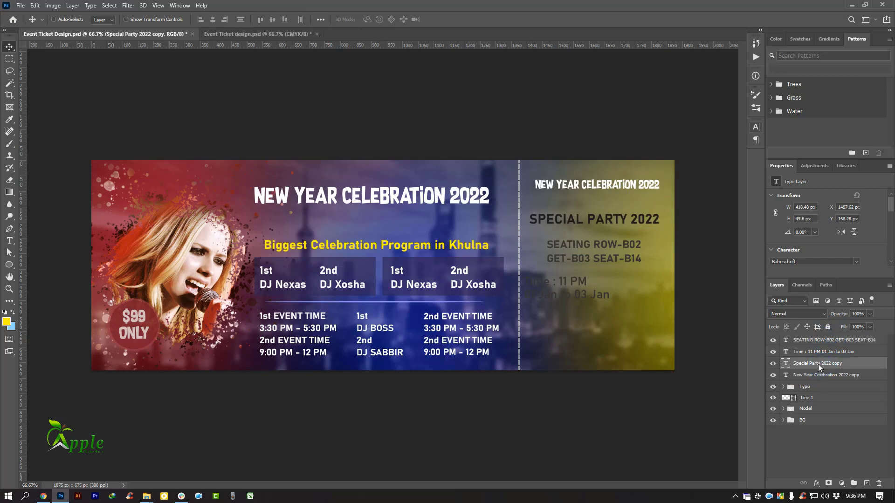
pyautogui.click(747, 127)
pyautogui.click(731, 180)
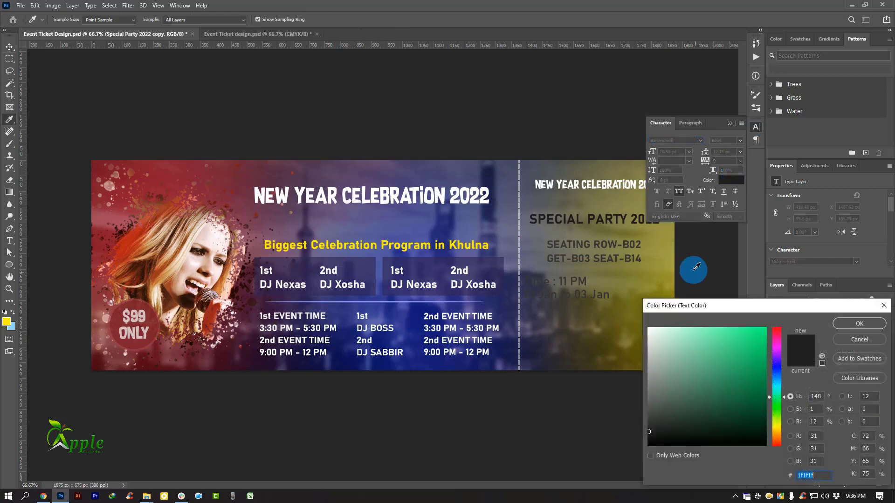
pyautogui.moveTo(686, 340); pyautogui.dragTo(608, 317)
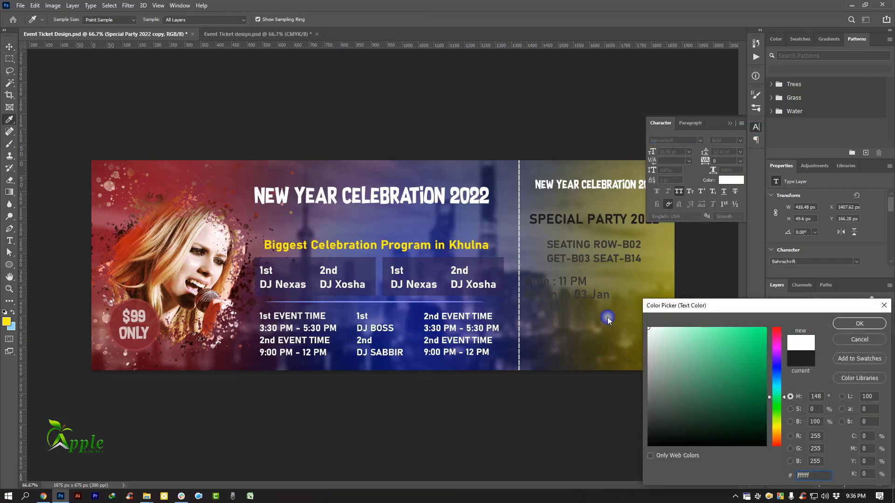
pyautogui.click(870, 324)
pyautogui.press('v')
pyautogui.click(730, 123)
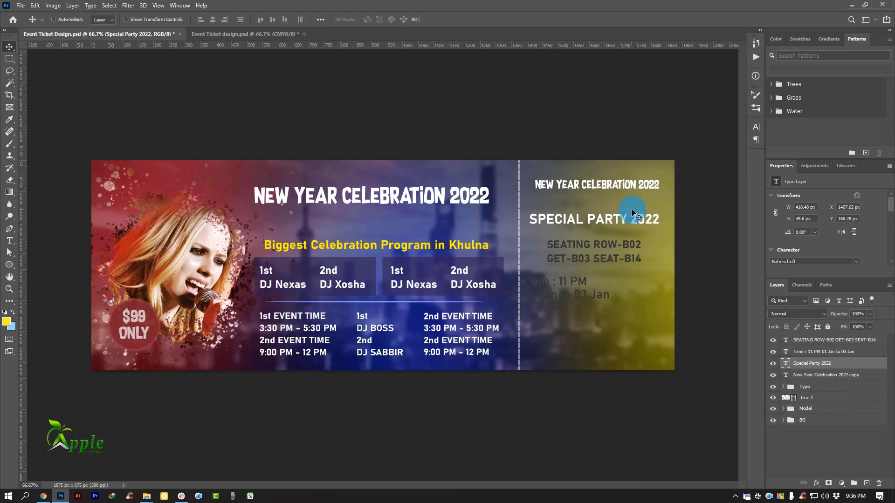
# Step: Scale the Special Party 2022 text to about 304 px wide and position it centred just beneath the stub title
pyautogui.moveTo(634, 214); pyautogui.dragTo(615, 185)
pyautogui.hotkey('ctrl', 't')
pyautogui.click(462, 19)
pyautogui.press('Up')
pyautogui.press('Up')
pyautogui.press('Up')
pyautogui.press('Up')
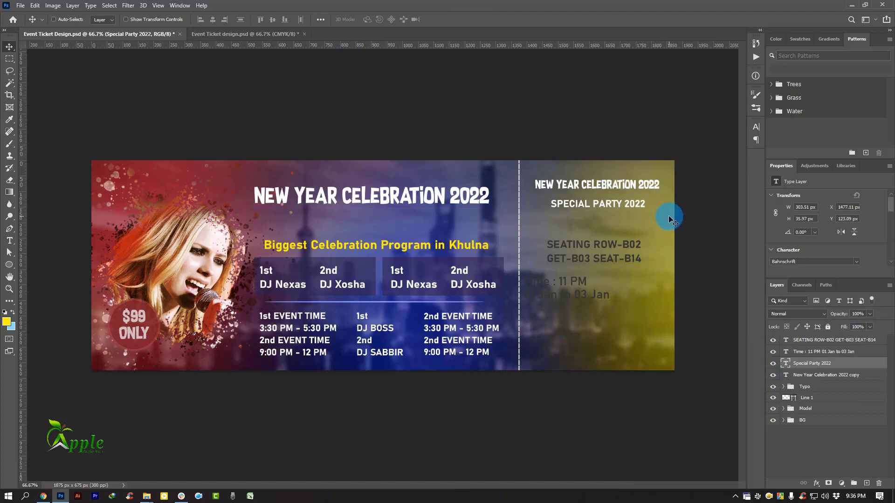
pyautogui.press('Right')
pyautogui.press('Right')
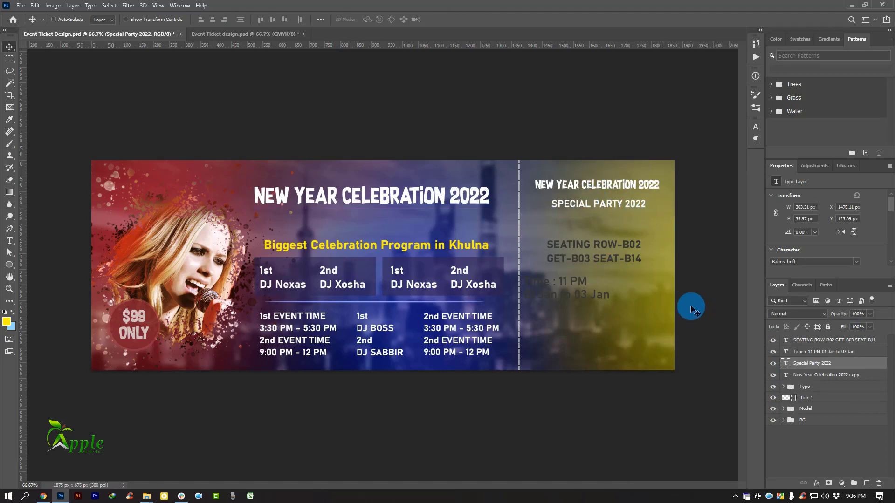
# Step: Draw a rectangle about 352 by 48 px around the Special Party 2022 text and place its layer behind the text
pyautogui.click(9, 264)
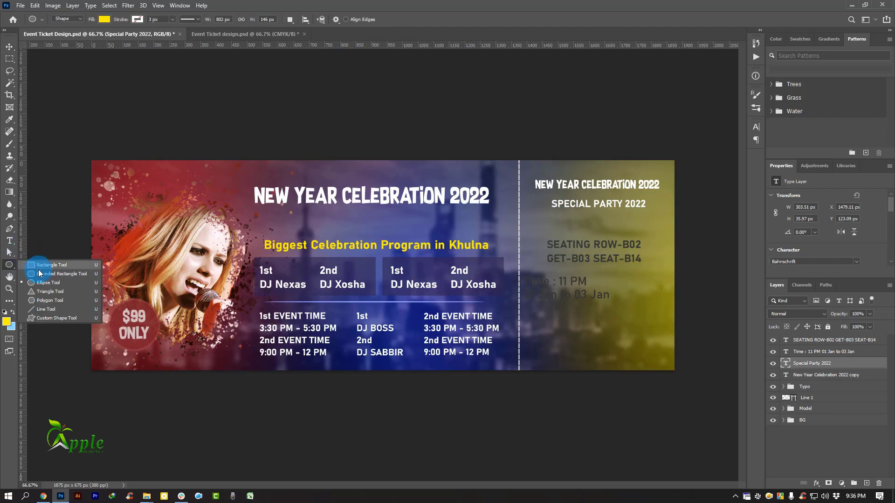
pyautogui.click(41, 266)
pyautogui.moveTo(551, 197); pyautogui.dragTo(653, 212)
pyautogui.moveTo(841, 368); pyautogui.dragTo(831, 376)
# Step: Recolour the rectangle behind Special Party 2022 with the olive tone 8c8a4c sampled from the stub background
pyautogui.doubleClick(795, 375)
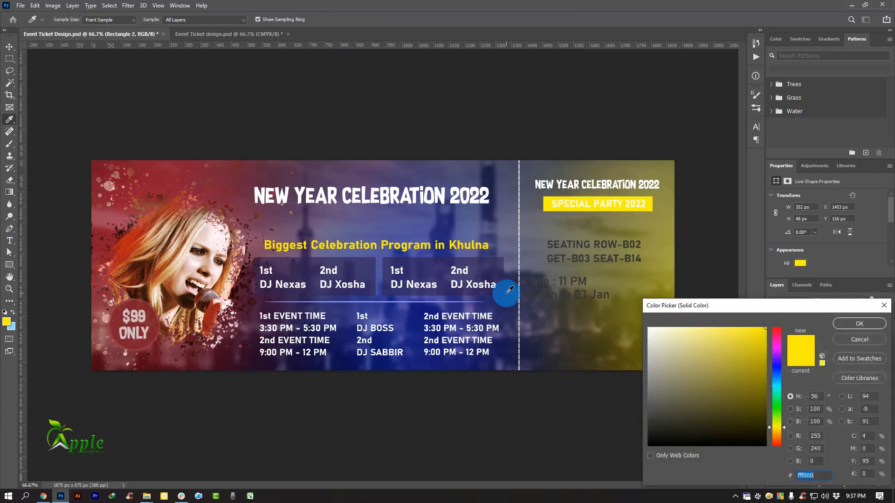
pyautogui.click(406, 266)
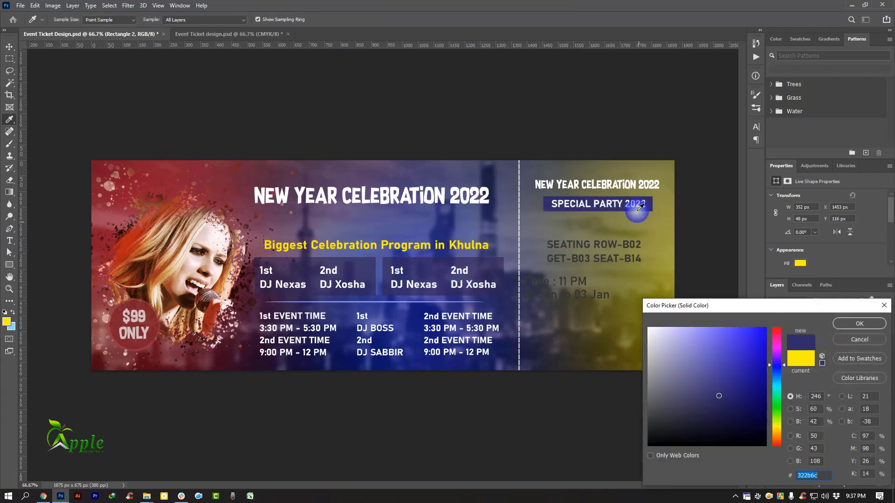
pyautogui.moveTo(636, 212); pyautogui.dragTo(630, 224)
pyautogui.click(849, 325)
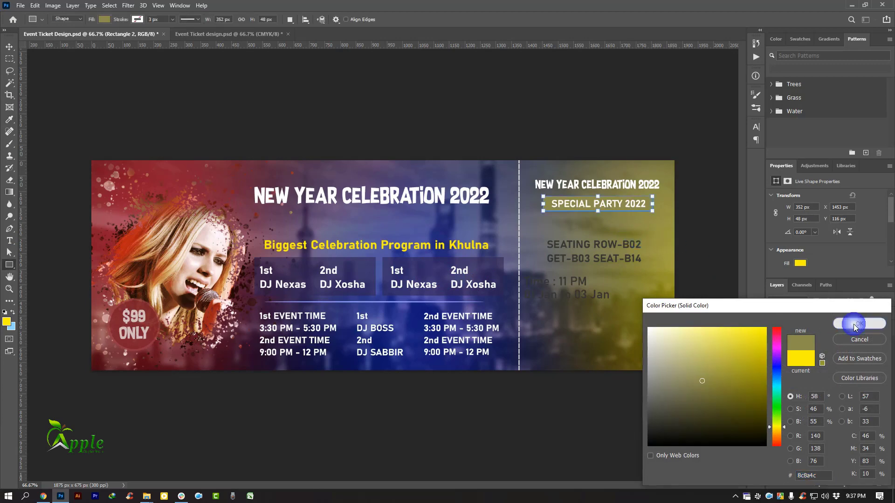
pyautogui.click(9, 47)
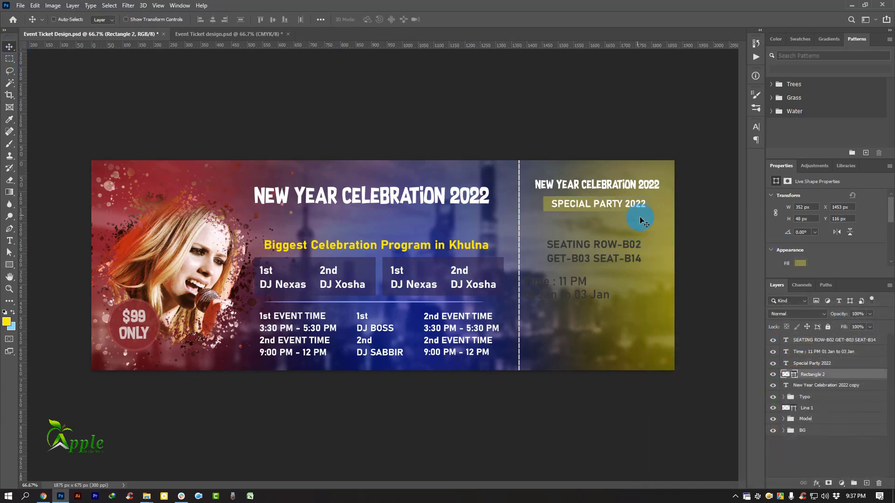
# Step: Add a layer mask to Rectangle 2 and fade out the rectangle's right end with a soft black 150 px brush
pyautogui.keyDown('ctrl'); pyautogui.click(649, 197); pyautogui.keyUp('ctrl')
pyautogui.keyDown('ctrl'); pyautogui.click(650, 196); pyautogui.keyUp('ctrl')
pyautogui.moveTo(685, 256); pyautogui.dragTo(669, 256)
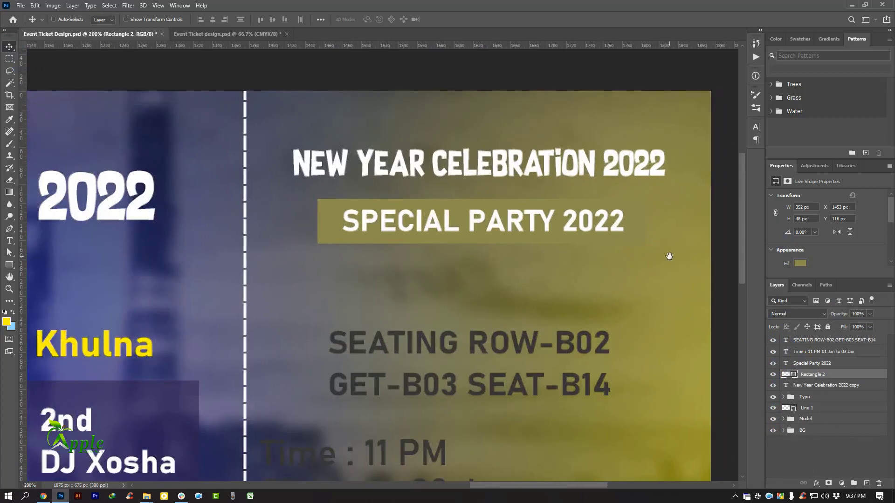
pyautogui.click(828, 483)
pyautogui.click(9, 143)
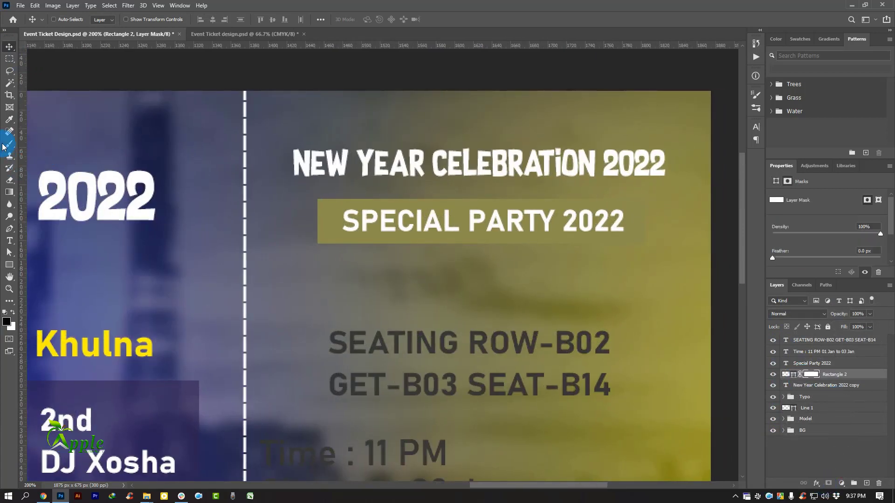
pyautogui.click(635, 250)
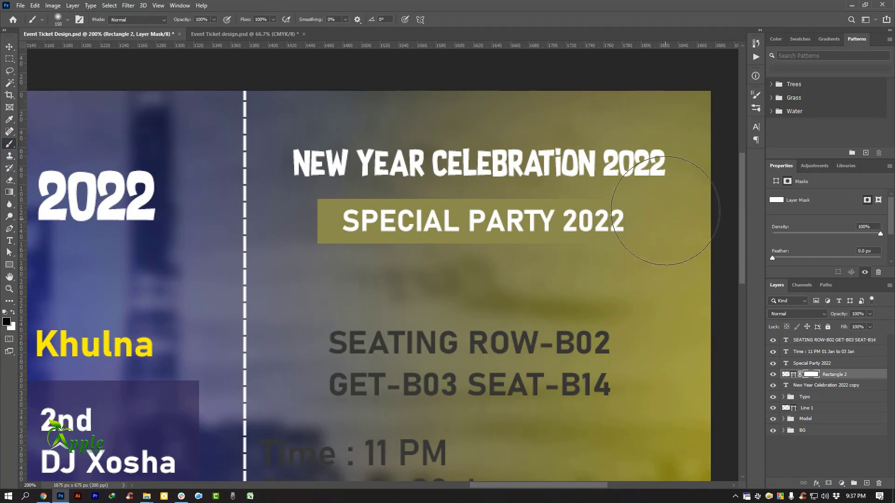
pyautogui.click(689, 254)
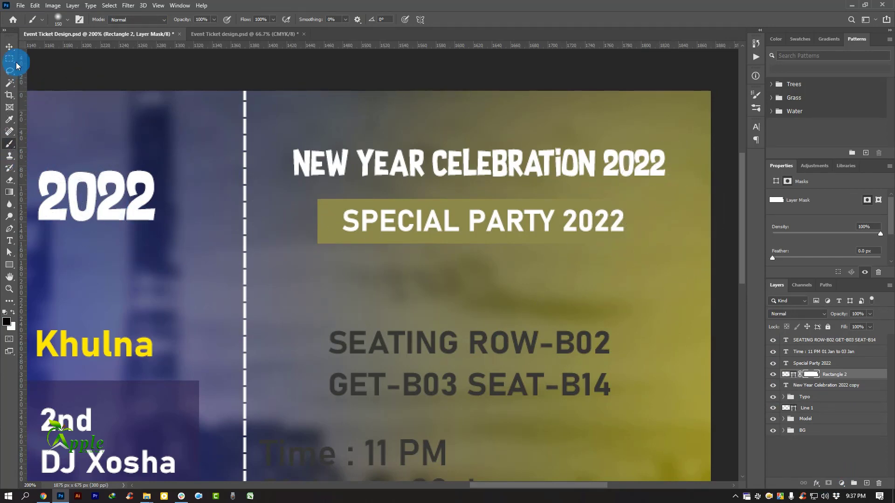
pyautogui.click(10, 46)
pyautogui.hotkey('ctrl', '-')
pyautogui.hotkey('ctrl', '-')
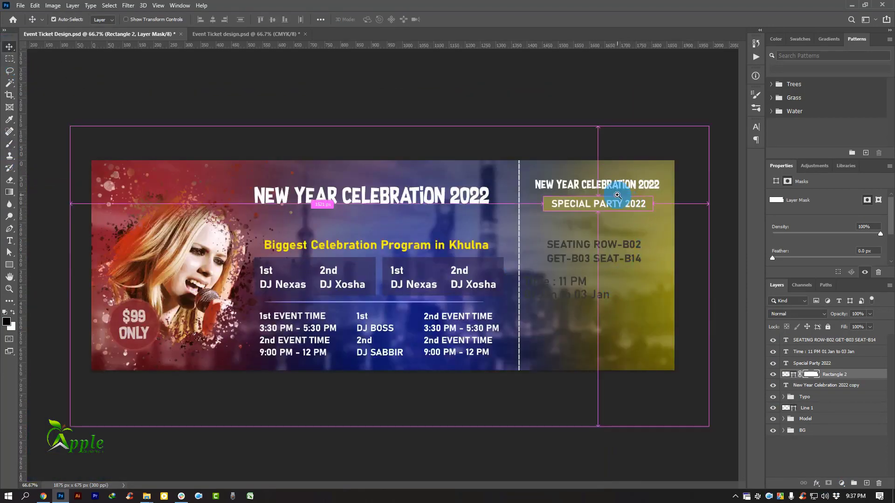
# Step: Recolour the SEATING ROW-B02 GET-B03 SEAT-B14 text yellow fff000, sampled from the Biggest Celebration Program line, and centre it below Special Party 2022
pyautogui.hotkey('ctrl', '+')
pyautogui.click(846, 363)
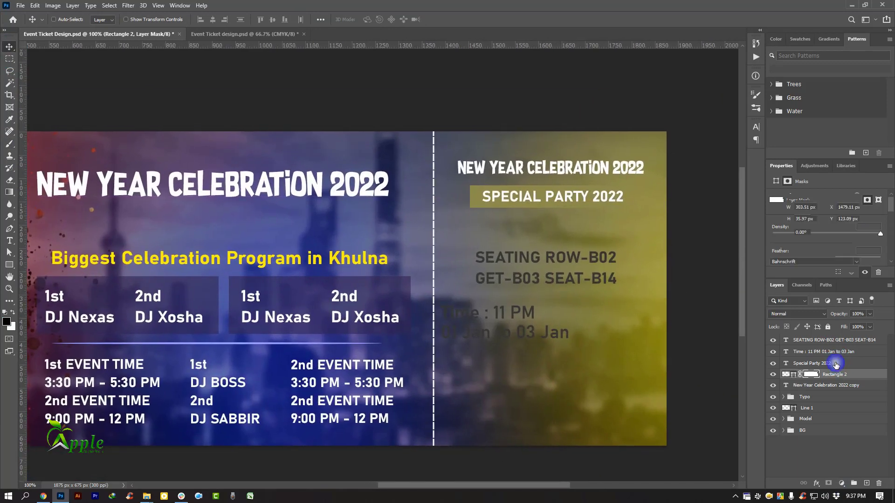
pyautogui.click(832, 340)
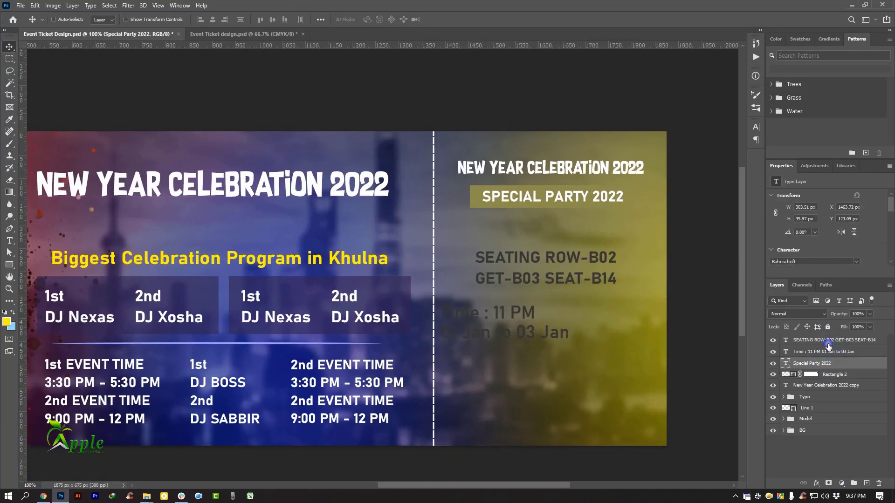
pyautogui.click(756, 126)
pyautogui.click(731, 179)
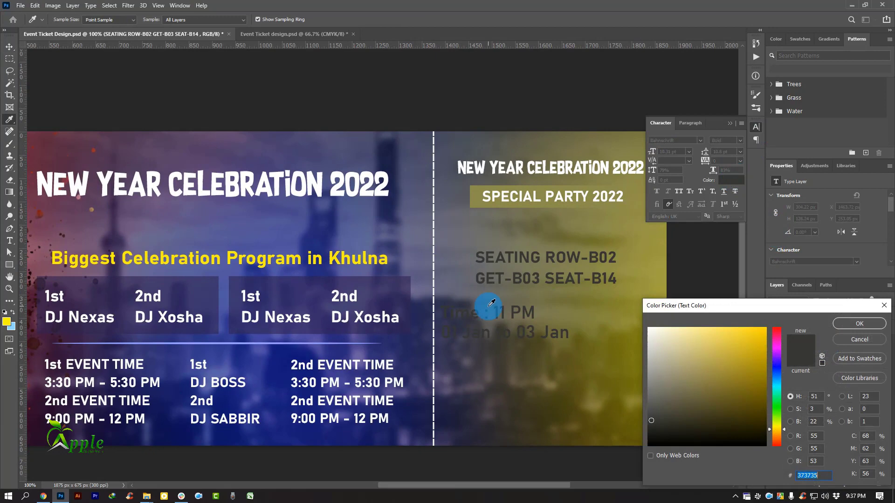
pyautogui.click(388, 255)
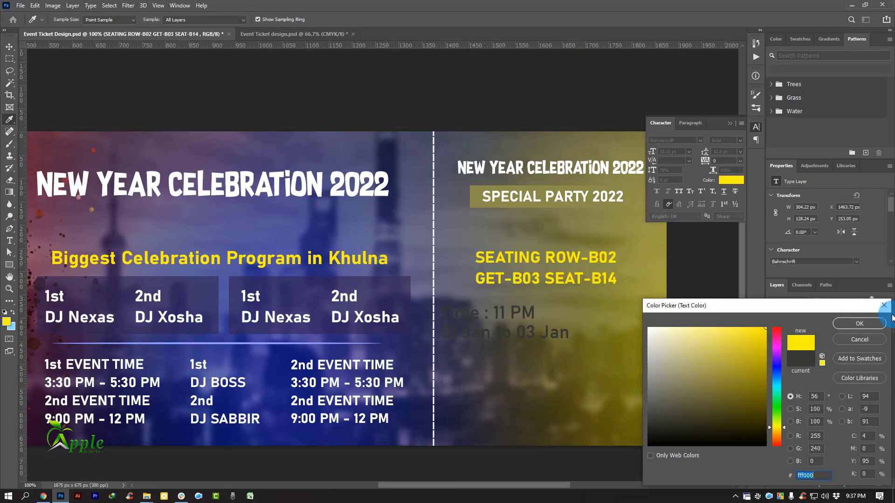
pyautogui.click(860, 323)
pyautogui.click(730, 123)
pyautogui.hotkey('ctrl', '-')
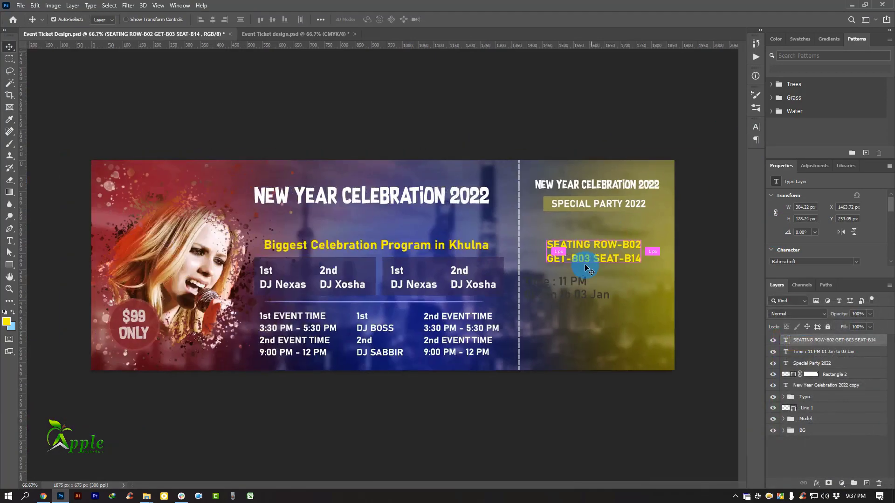
pyautogui.moveTo(605, 247); pyautogui.dragTo(636, 251)
# Step: Place the Time : 11 PM 01 Jan to 03 Jan layer above the seating text layer and recolour the text white
pyautogui.click(829, 353)
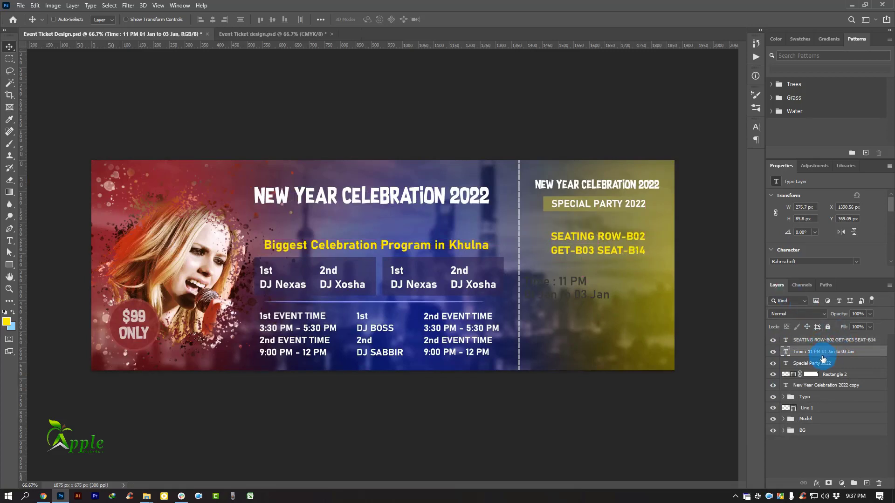
pyautogui.moveTo(823, 358); pyautogui.dragTo(797, 330)
pyautogui.click(753, 128)
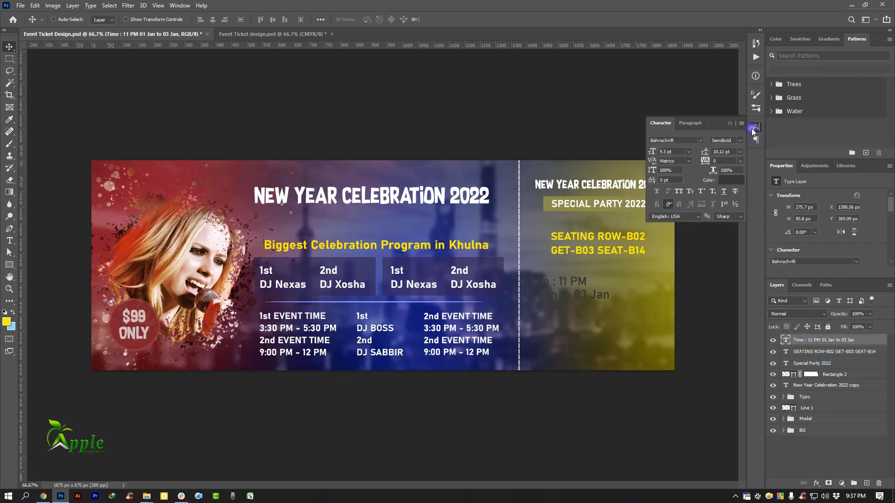
pyautogui.click(733, 181)
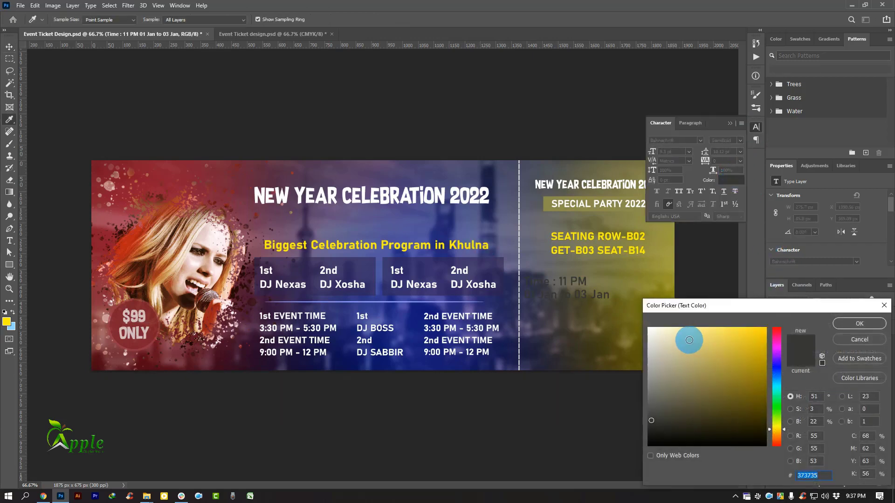
pyautogui.moveTo(689, 340); pyautogui.dragTo(608, 320)
pyautogui.click(846, 321)
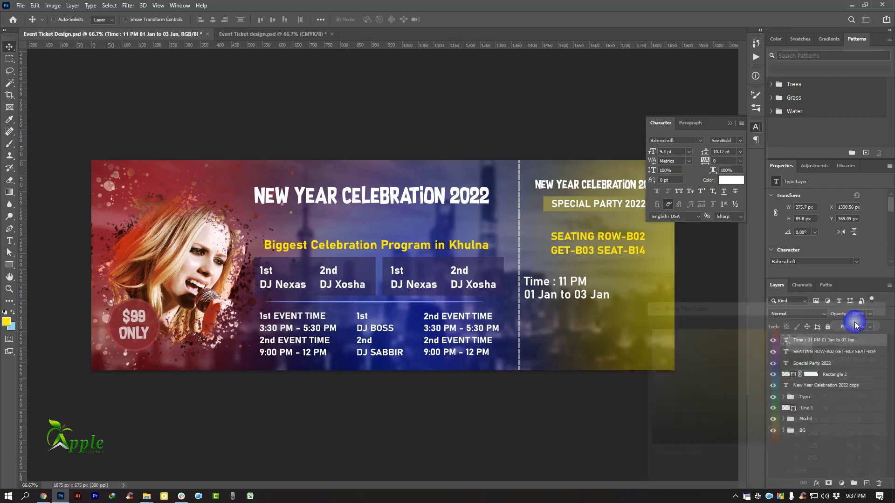
pyautogui.click(729, 129)
pyautogui.click(683, 275)
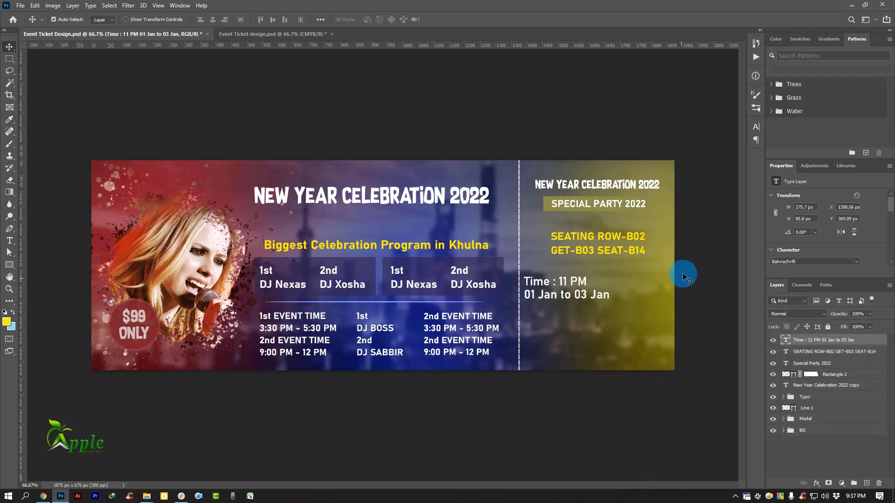
# Step: Scale the time and date text down to about 251 px wide and position it beneath the seating text on the stub
pyautogui.hotkey('ctrl', 't')
pyautogui.hotkey('ctrl', 'r')
pyautogui.hotkey('ctrl', 'r')
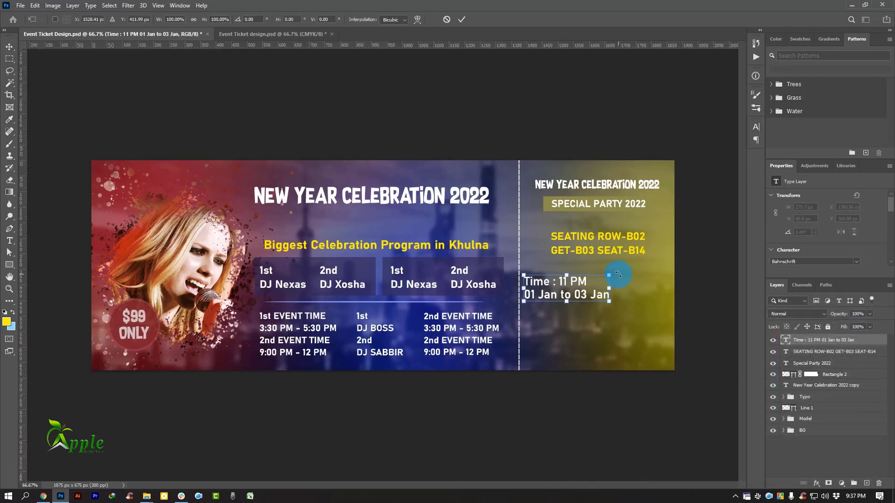
pyautogui.moveTo(609, 275); pyautogui.dragTo(649, 293)
pyautogui.click(464, 21)
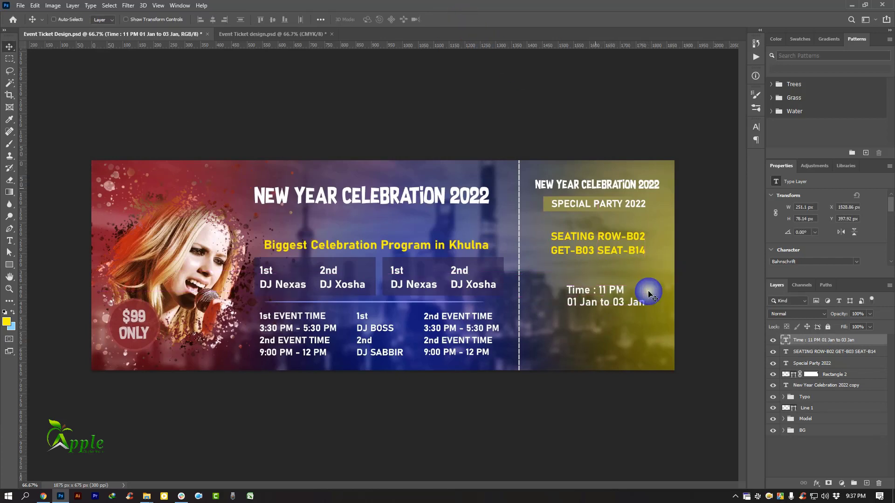
pyautogui.moveTo(582, 291); pyautogui.dragTo(559, 283)
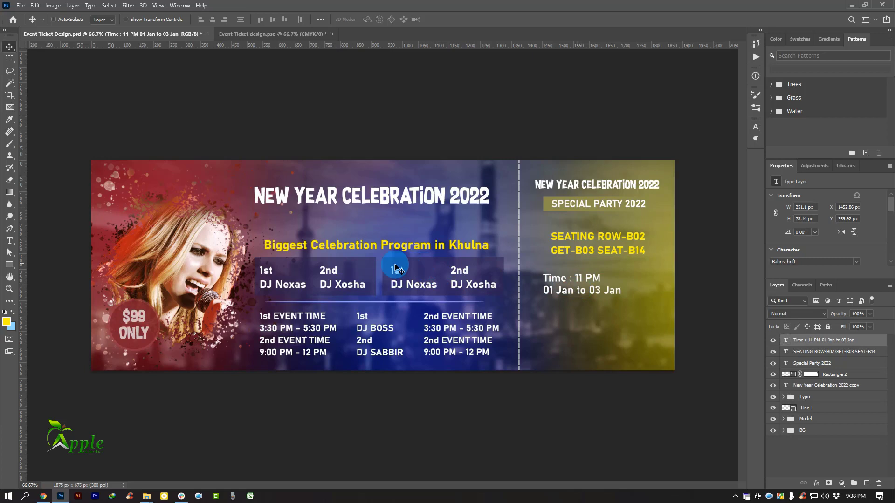
# Step: Draw a rectangle about 475 by 99 px around the time text, place its layer behind the text, and nudge the text slightly inward
pyautogui.click(9, 264)
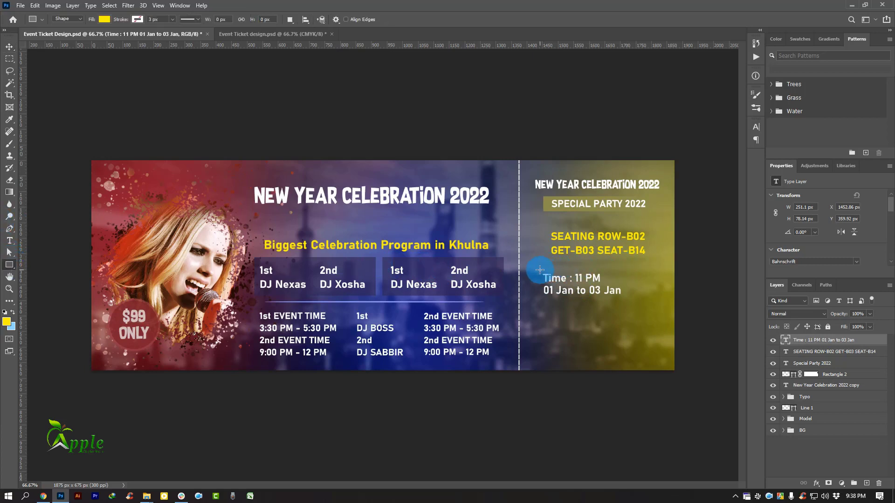
pyautogui.moveTo(540, 270); pyautogui.dragTo(686, 299)
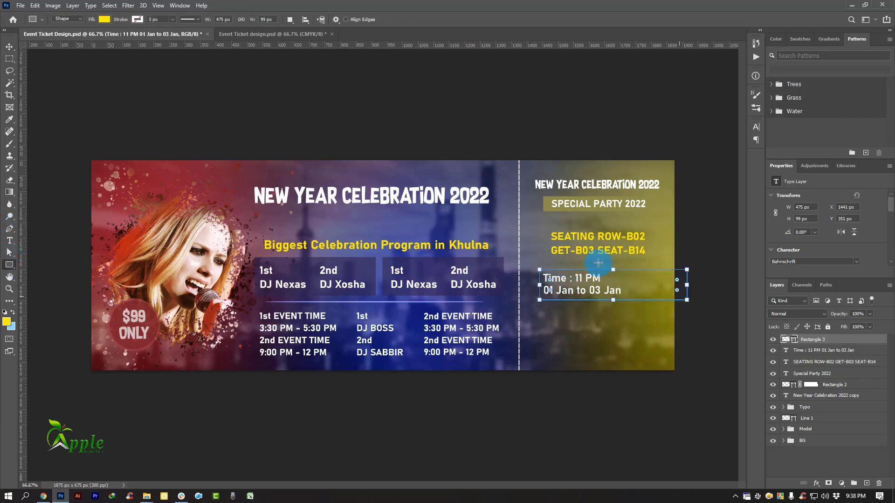
pyautogui.click(9, 46)
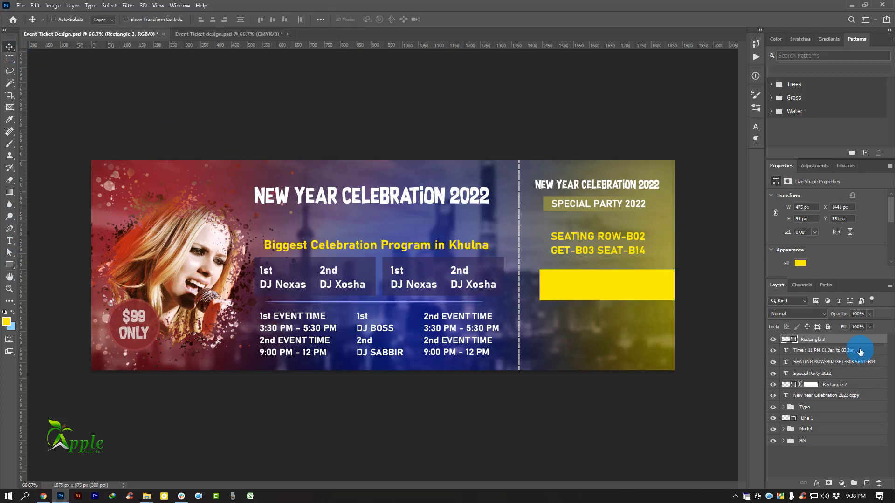
pyautogui.moveTo(860, 352); pyautogui.dragTo(799, 338)
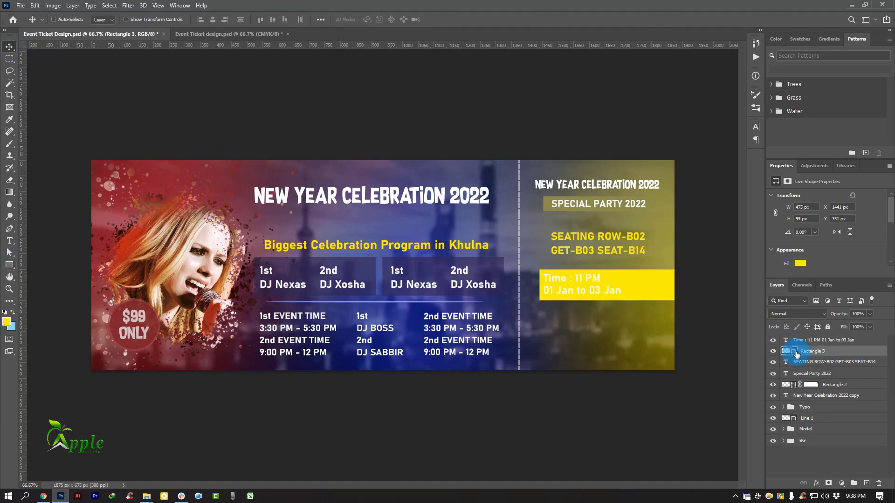
pyautogui.click(827, 342)
pyautogui.moveTo(605, 286); pyautogui.dragTo(610, 283)
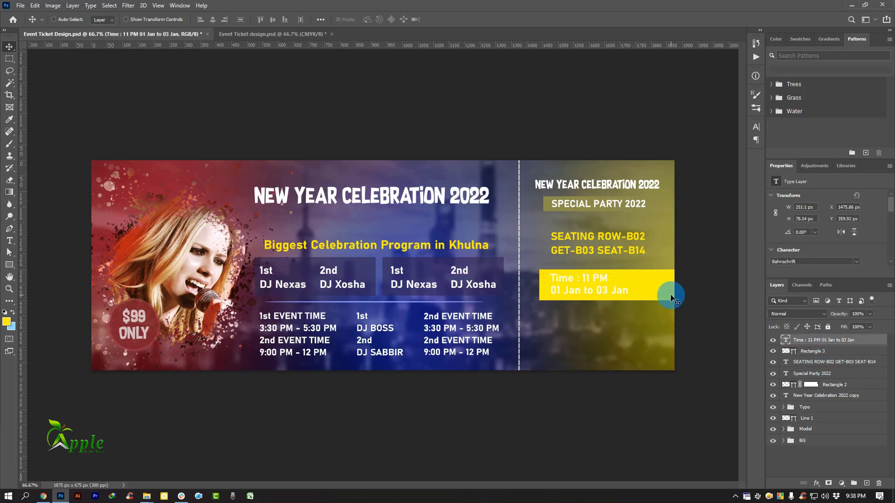
pyautogui.moveTo(671, 297); pyautogui.dragTo(671, 299)
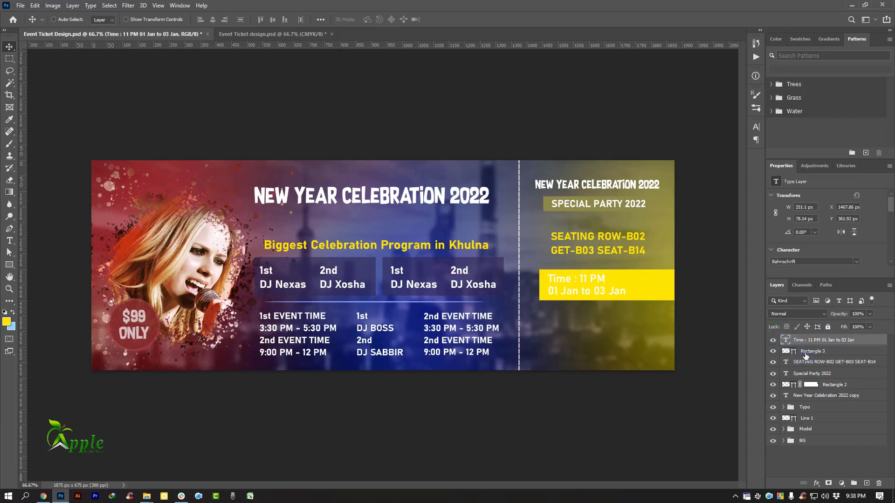
# Step: Recolour the rectangle behind the time text with a muted grey sampled from the stub background
pyautogui.click(805, 355)
pyautogui.doubleClick(786, 351)
pyautogui.click(593, 316)
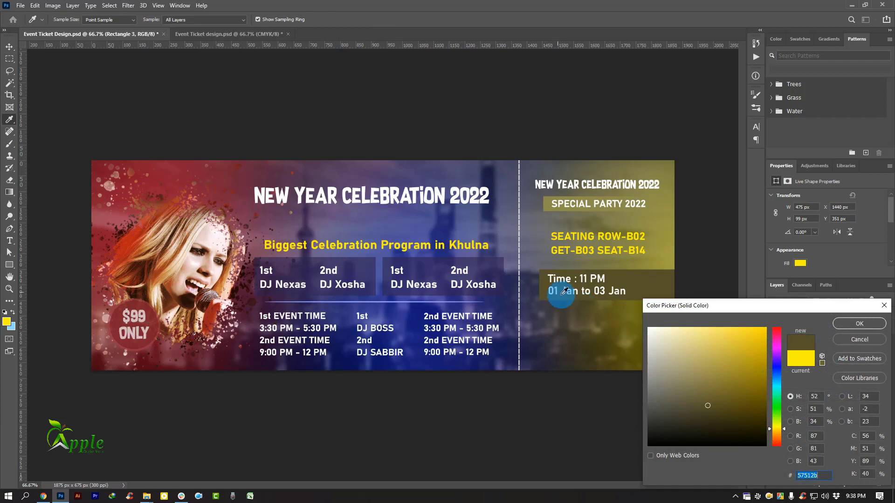
pyautogui.click(450, 271)
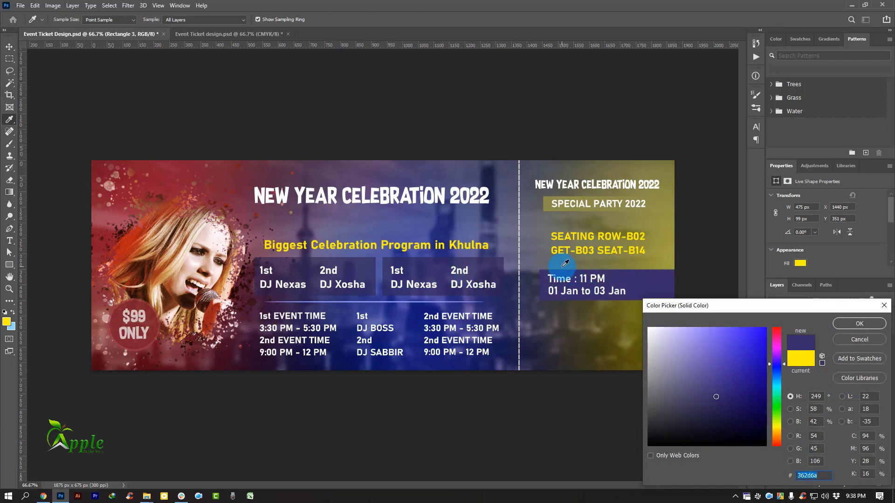
pyautogui.moveTo(565, 264); pyautogui.dragTo(563, 268)
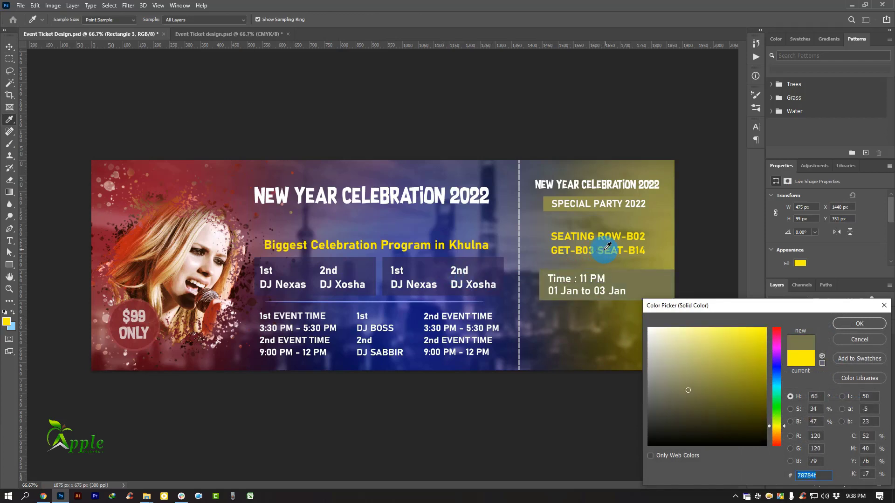
pyautogui.moveTo(630, 252); pyautogui.dragTo(542, 255)
pyautogui.click(875, 329)
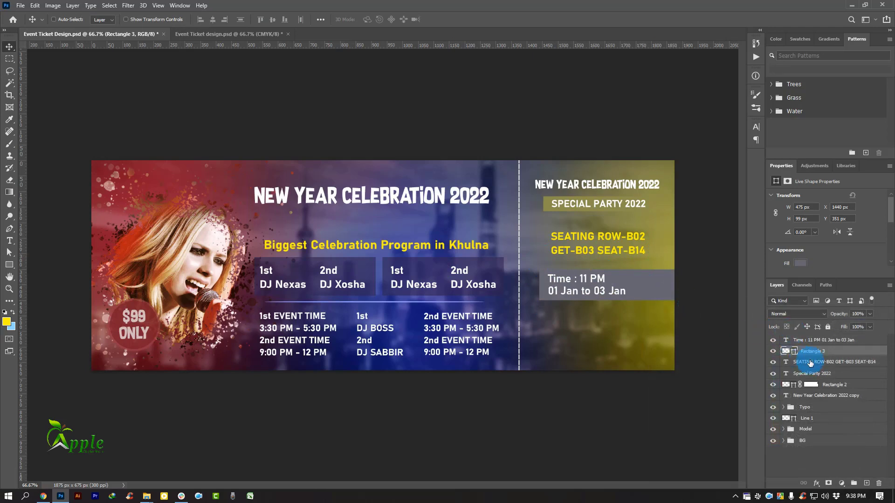
# Step: Narrow the rectangle behind the time text to about 365 px so its right end lies inside the stub
pyautogui.hotkey('ctrl', 't')
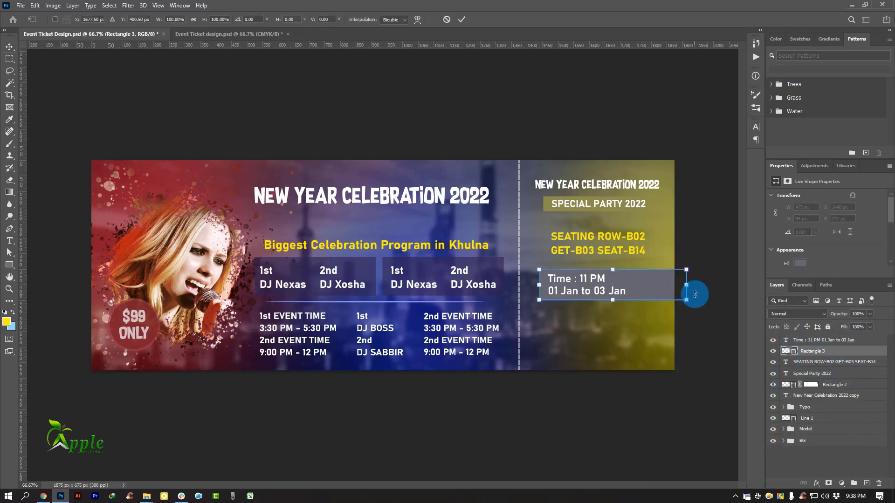
pyautogui.moveTo(675, 284); pyautogui.dragTo(655, 285)
pyautogui.click(812, 334)
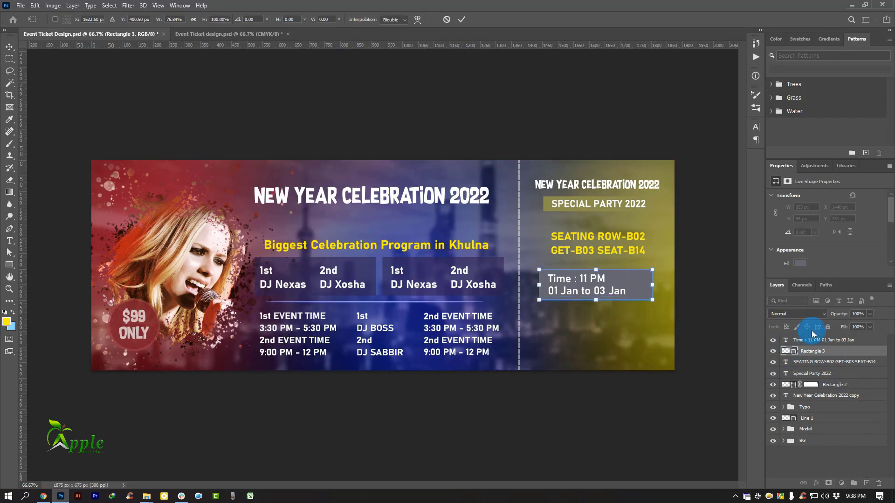
pyautogui.click(465, 18)
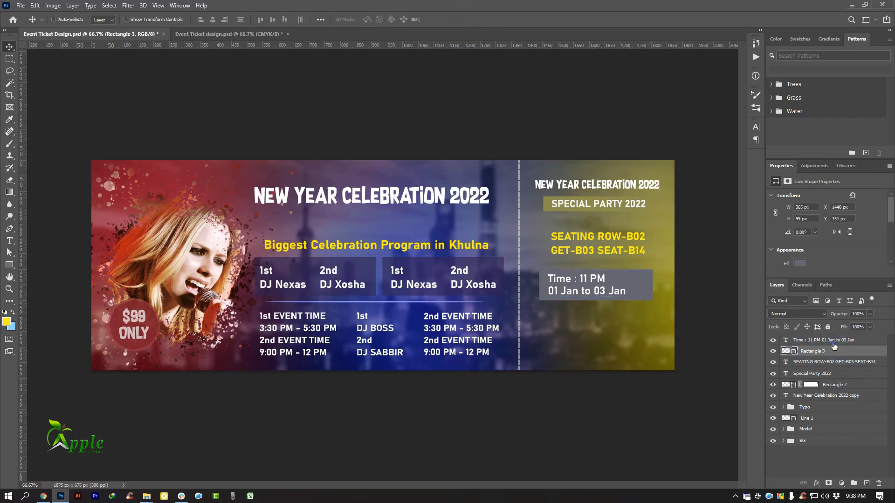
# Step: Centre-align the two lines of time and date text and position the text in the middle of the grey rectangle
pyautogui.press('t')
pyautogui.click(568, 278)
pyautogui.hotkey('ctrl', 'a')
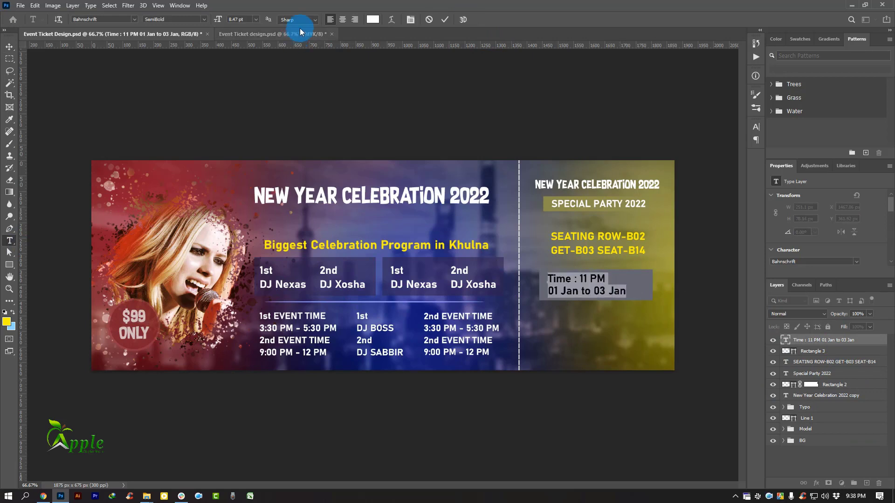
pyautogui.click(340, 21)
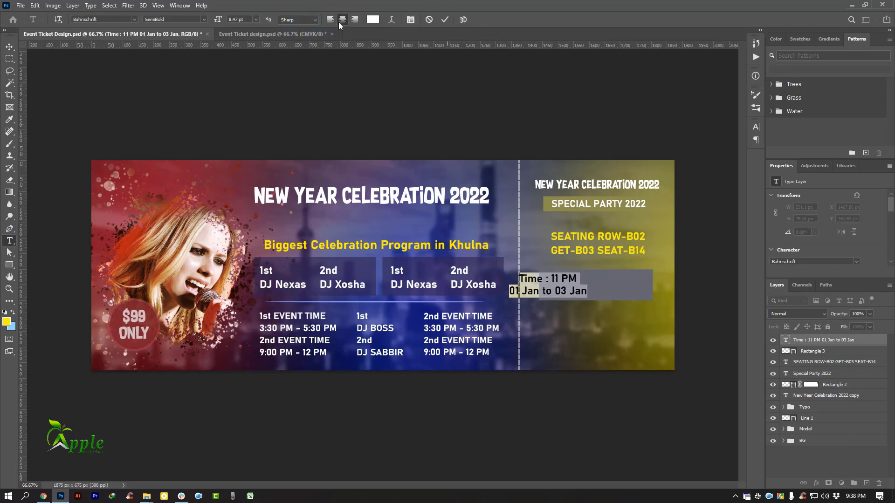
pyautogui.click(447, 18)
pyautogui.press('v')
pyautogui.moveTo(561, 238); pyautogui.dragTo(608, 238)
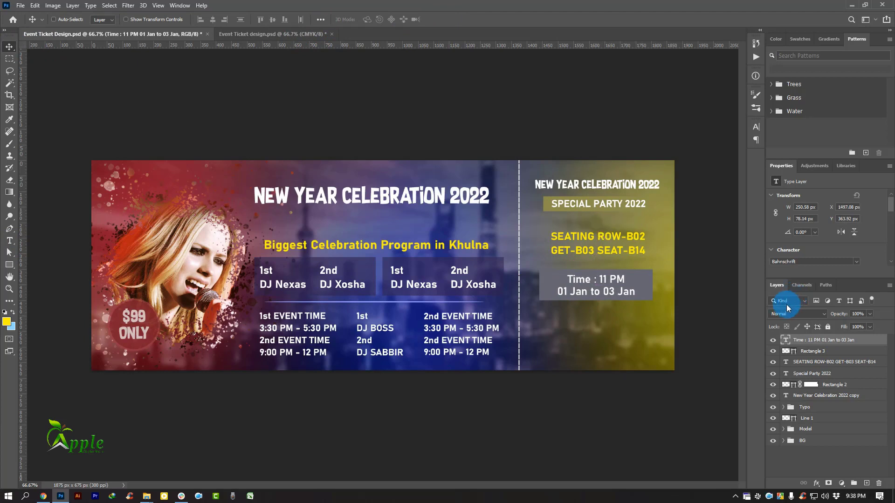
# Step: Group the time text, Rectangle 3, seating text and Special Party 2022 layers
pyautogui.keyDown('shift'); pyautogui.click(813, 353); pyautogui.keyUp('shift')
pyautogui.keyDown('shift'); pyautogui.click(818, 362); pyautogui.keyUp('shift')
pyautogui.keyDown('shift'); pyautogui.click(822, 373); pyautogui.keyUp('shift')
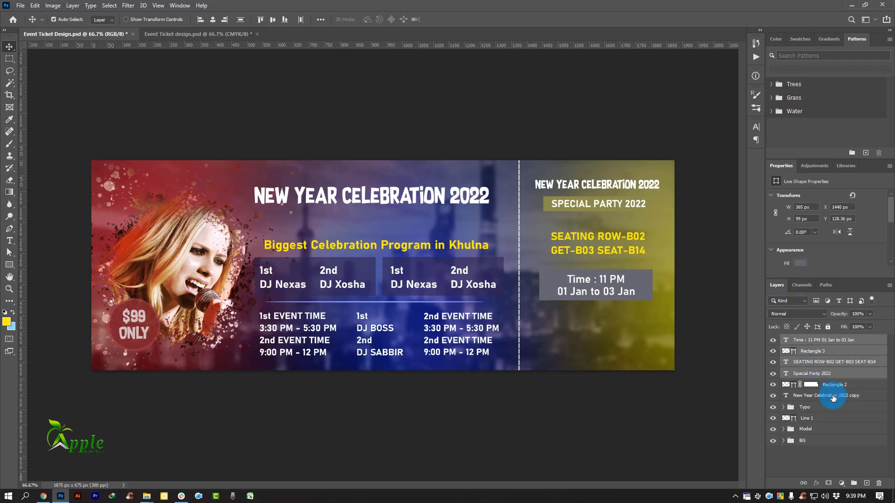
pyautogui.click(853, 483)
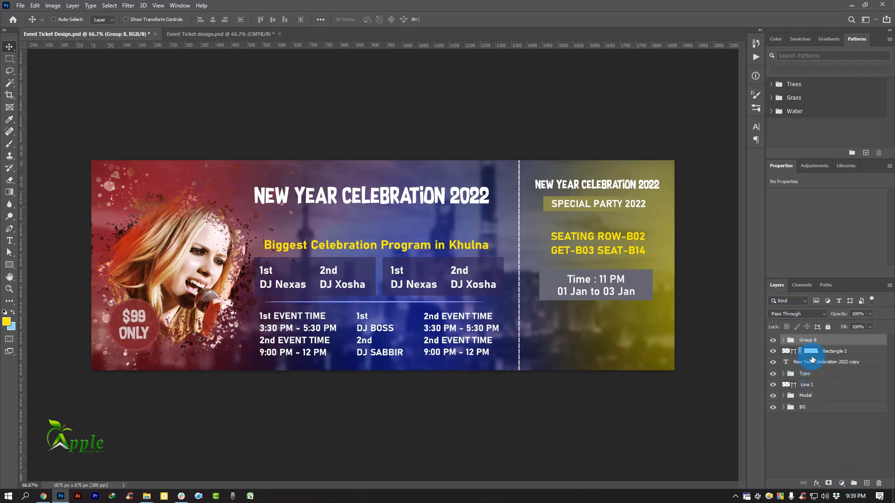
# Step: Move the Rectangle 2 and New Year Celebration 2022 copy layers into the new stub group, below Special Party 2022, and collapse the group
pyautogui.click(773, 352)
pyautogui.click(774, 352)
pyautogui.click(783, 342)
pyautogui.moveTo(828, 396); pyautogui.dragTo(835, 388)
pyautogui.moveTo(834, 410); pyautogui.dragTo(834, 403)
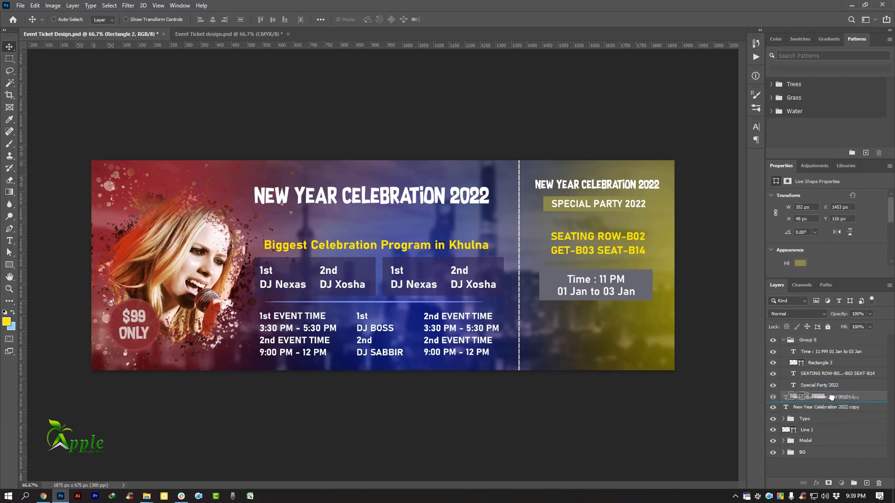
pyautogui.click(786, 341)
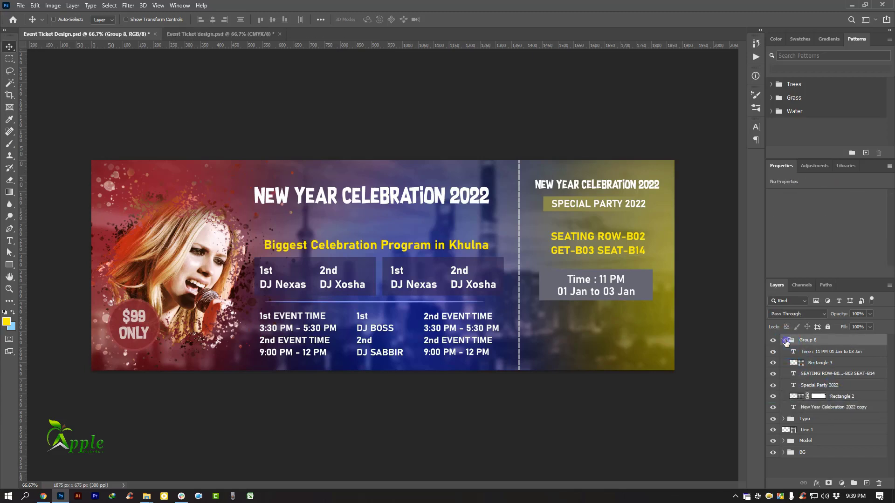
pyautogui.click(785, 340)
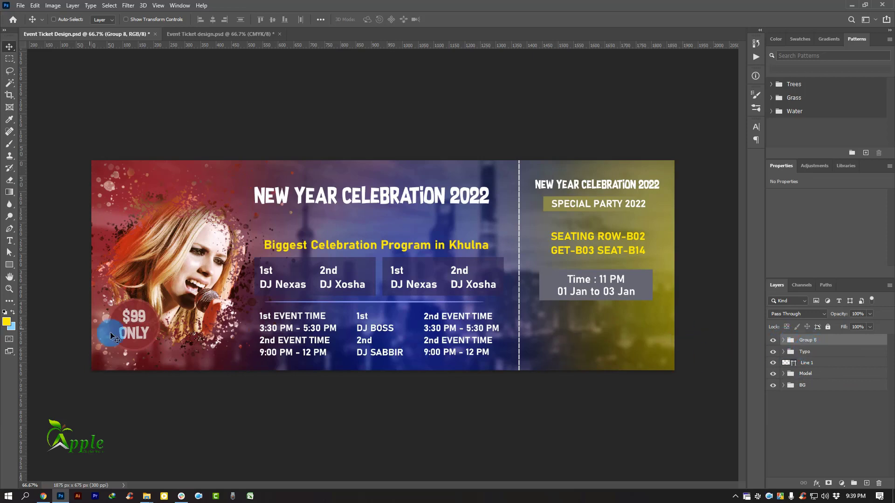
# Step: Add a white text line reading "Sponsored by Apple Graphic Studio" near the lower edge of the ticket
pyautogui.click(9, 240)
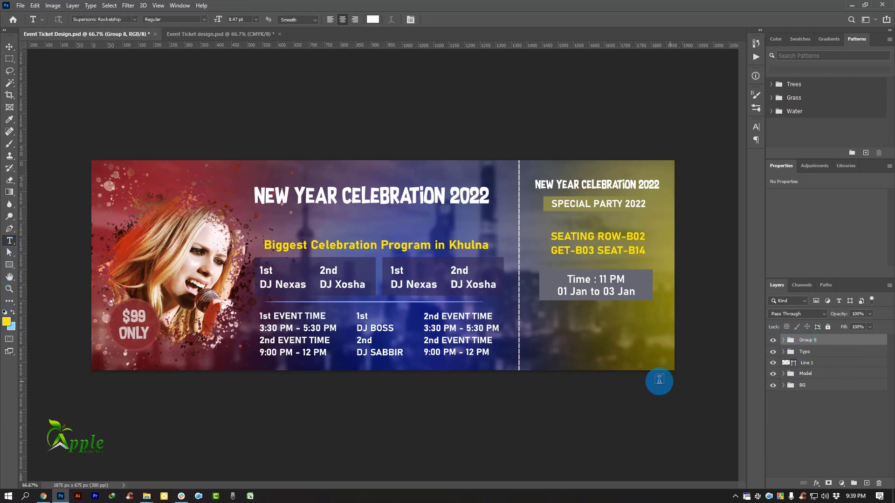
pyautogui.click(544, 352)
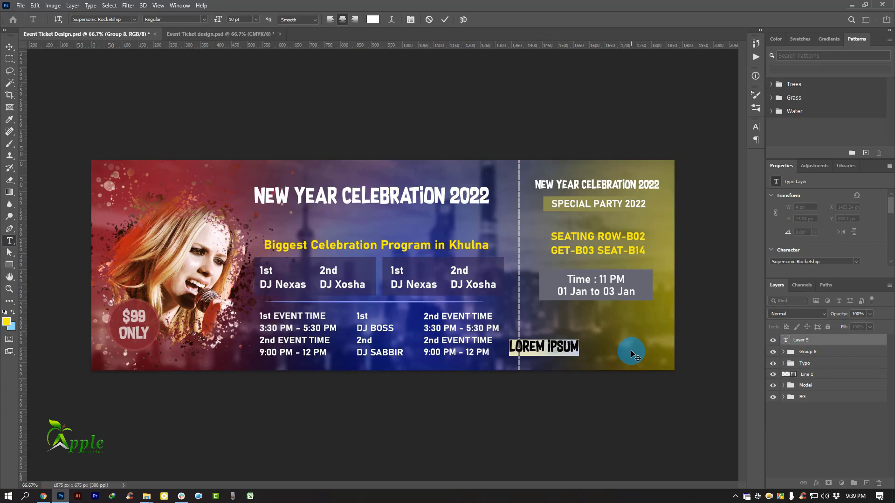
pyautogui.write('SPONS')
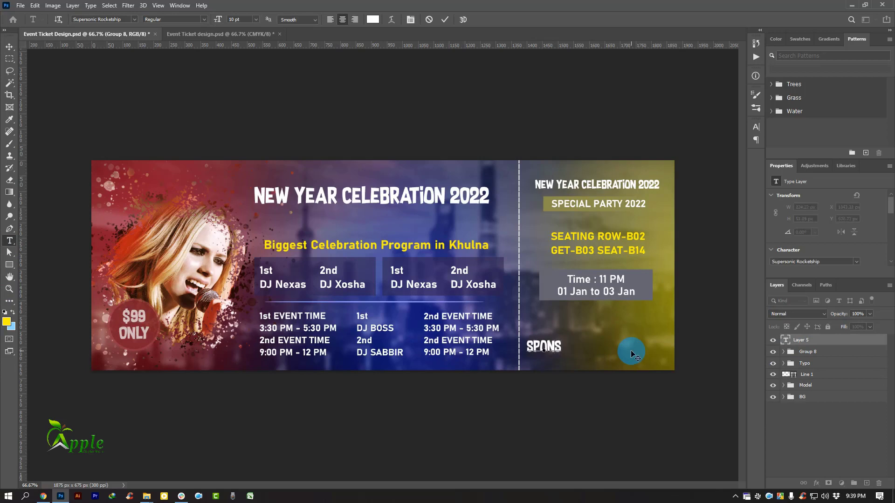
pyautogui.write('ORED B')
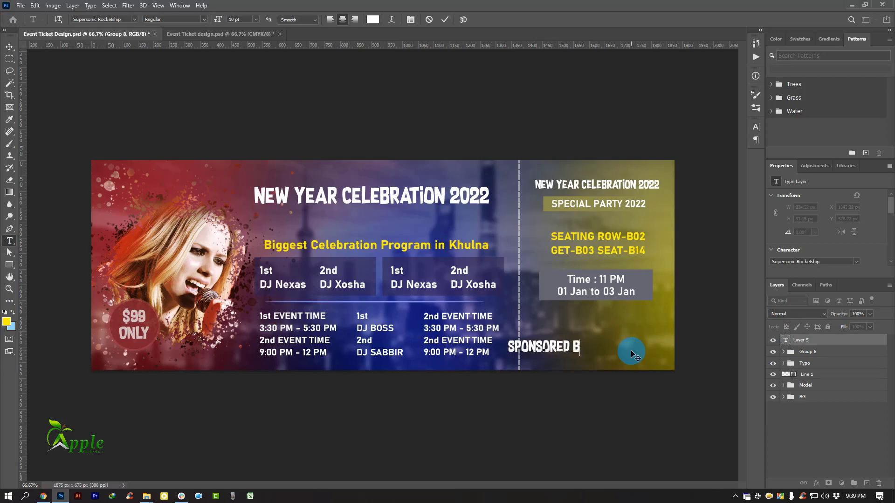
pyautogui.write('Y APPLE')
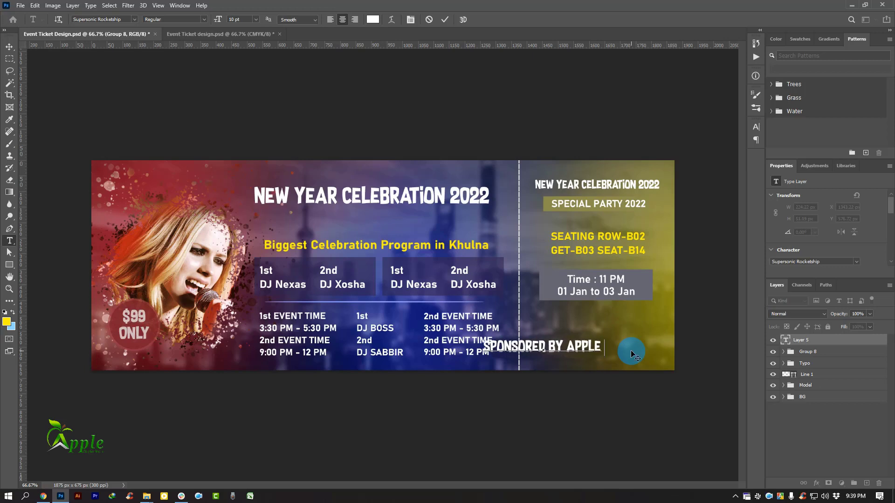
pyautogui.write(' GRAPHI')
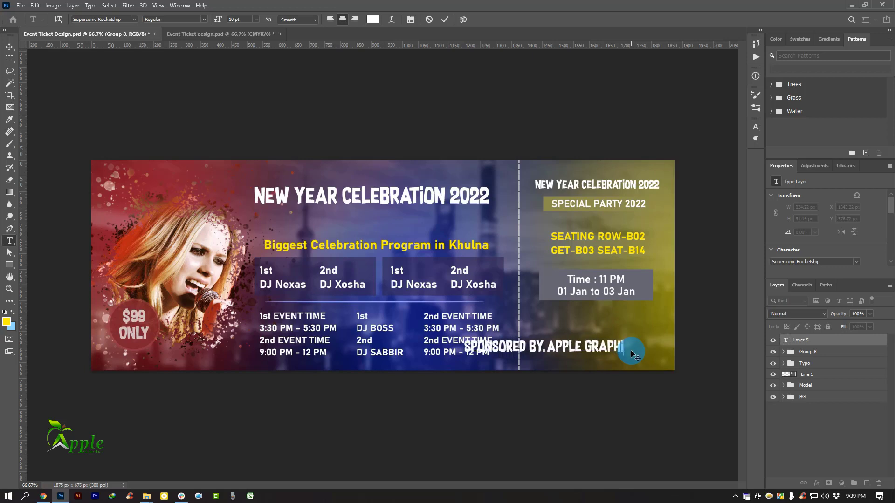
pyautogui.write('C STUDIO')
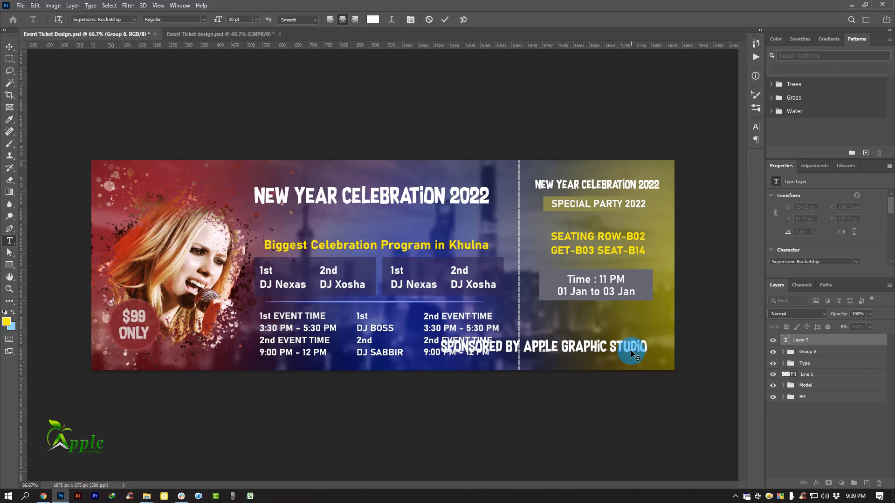
pyautogui.click(445, 19)
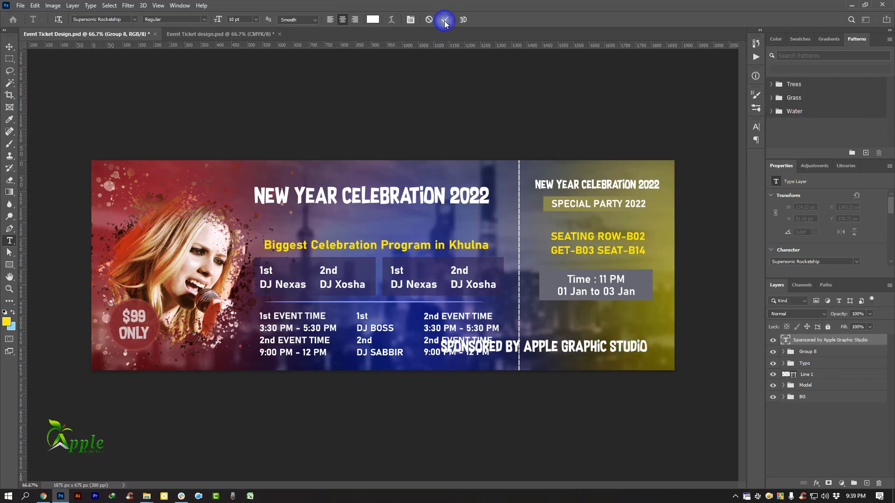
# Step: Scale the sponsor line down to about 385 px wide and position it along the bottom of the stub
pyautogui.click(9, 47)
pyautogui.hotkey('ctrl', 't')
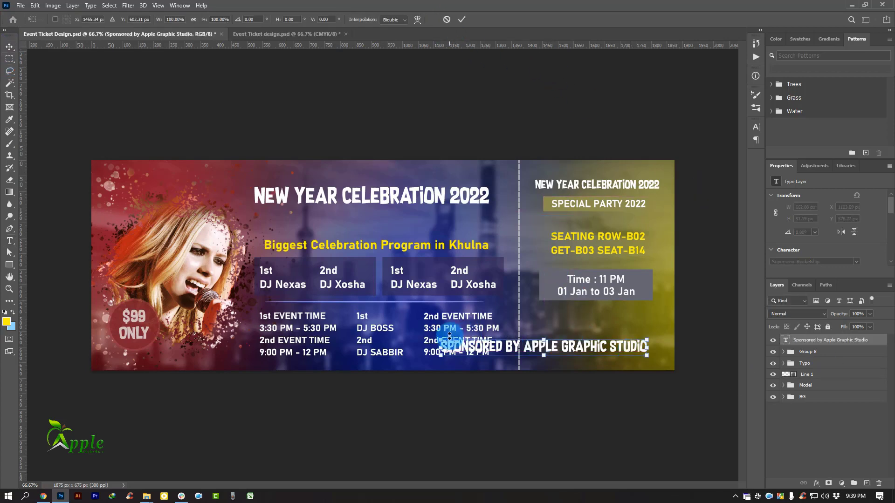
pyautogui.moveTo(440, 340); pyautogui.dragTo(526, 346)
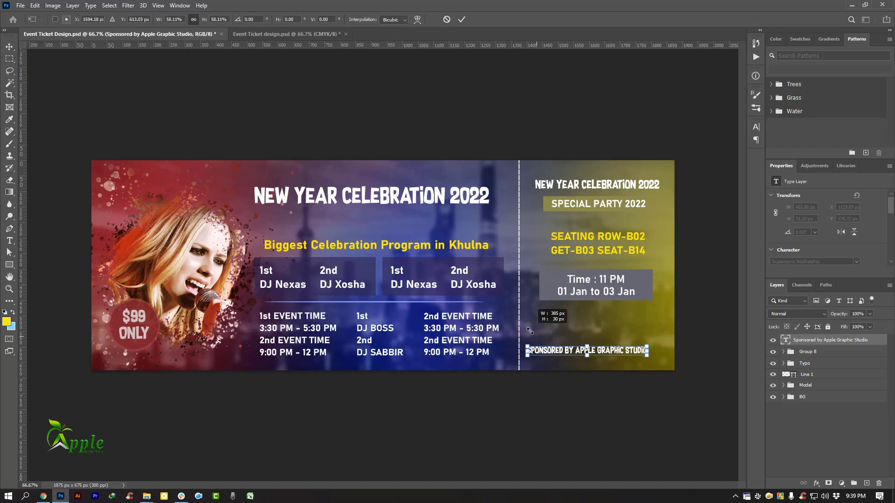
pyautogui.click(462, 19)
pyautogui.moveTo(596, 305)
pyautogui.mouseDown()
pyautogui.moveTo(605, 280)
pyautogui.moveTo(606, 306)
pyautogui.mouseUp()
pyautogui.press('Right')
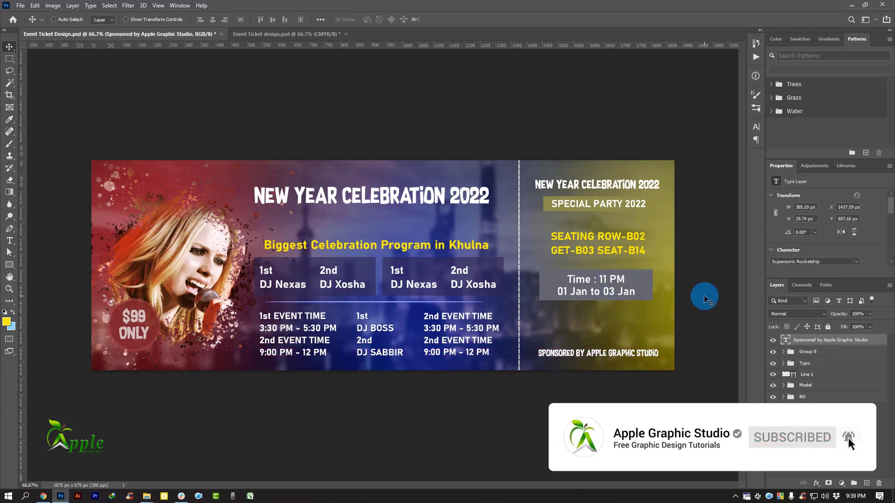
pyautogui.press('Left')
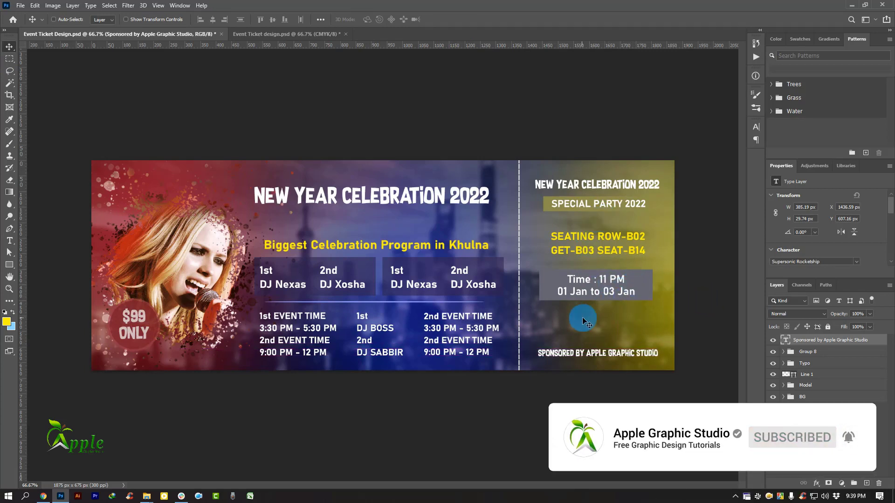
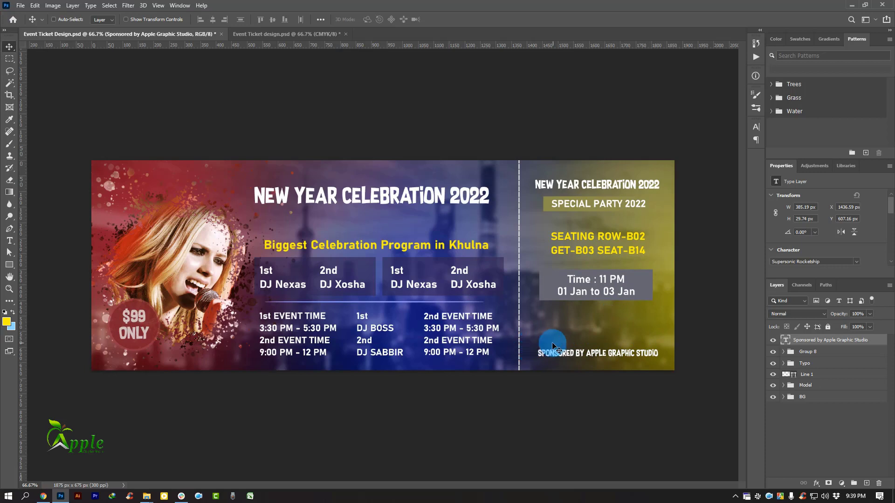
# Step: Switch to Chrome and search the web for a barcode image in a new tab
pyautogui.press('ctrl')
pyautogui.click(43, 496)
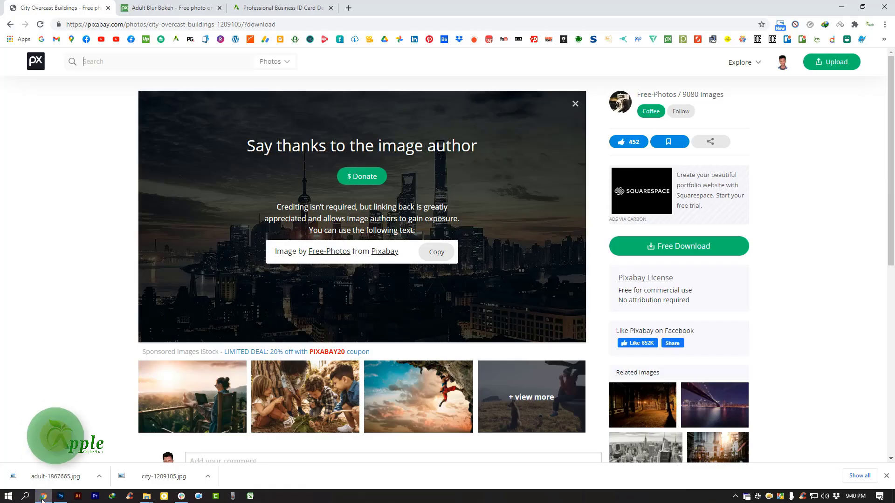
pyautogui.click(349, 8)
pyautogui.click(316, 23)
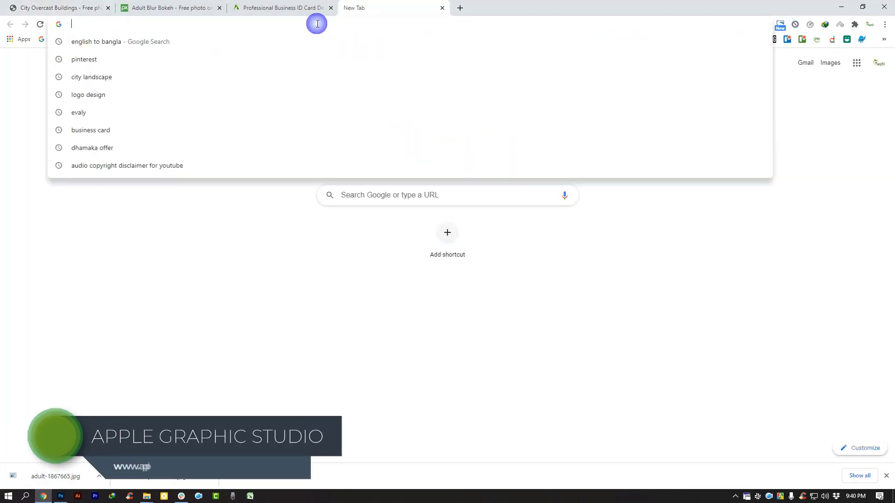
pyautogui.write('bar')
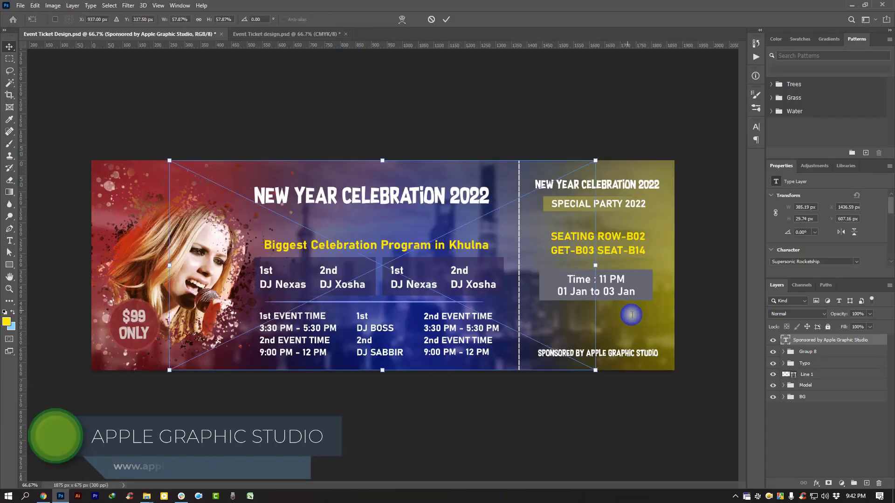
# Step: Scale the placed barcode image to about 401 by 145 px and position it below the stub's time box
pyautogui.moveTo(169, 160); pyautogui.dragTo(483, 280)
pyautogui.moveTo(612, 329); pyautogui.dragTo(643, 344)
pyautogui.click(446, 19)
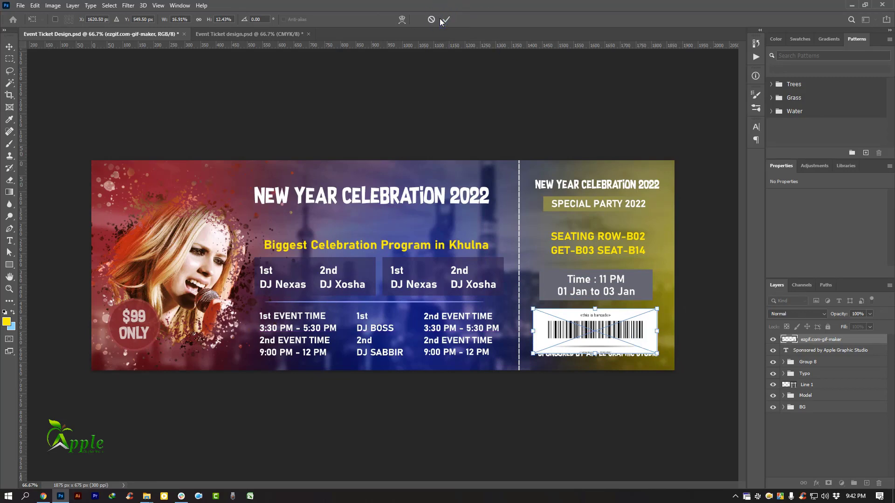
# Step: Mask the barcode image with a rectangular selection so only the bars and a thin white margin show
pyautogui.hotkey('ctrl', '+')
pyautogui.hotkey('ctrl', '+')
pyautogui.moveTo(651, 371); pyautogui.dragTo(329, 230)
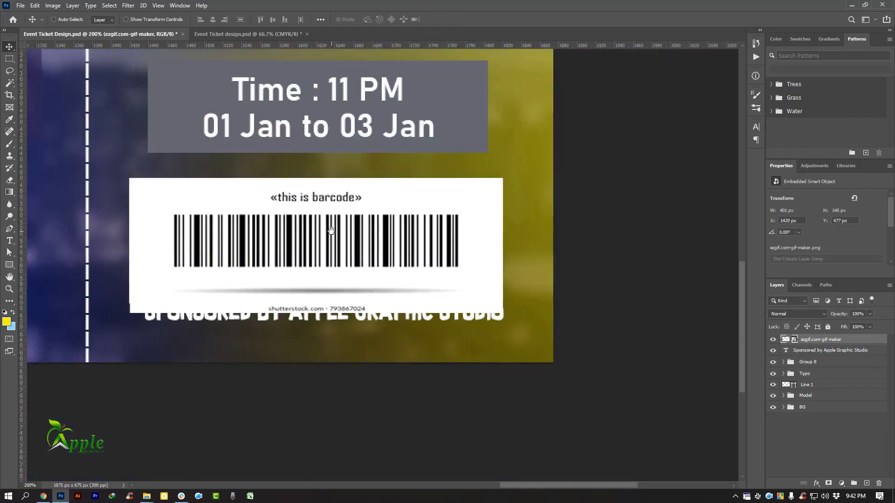
pyautogui.click(5, 60)
pyautogui.click(50, 59)
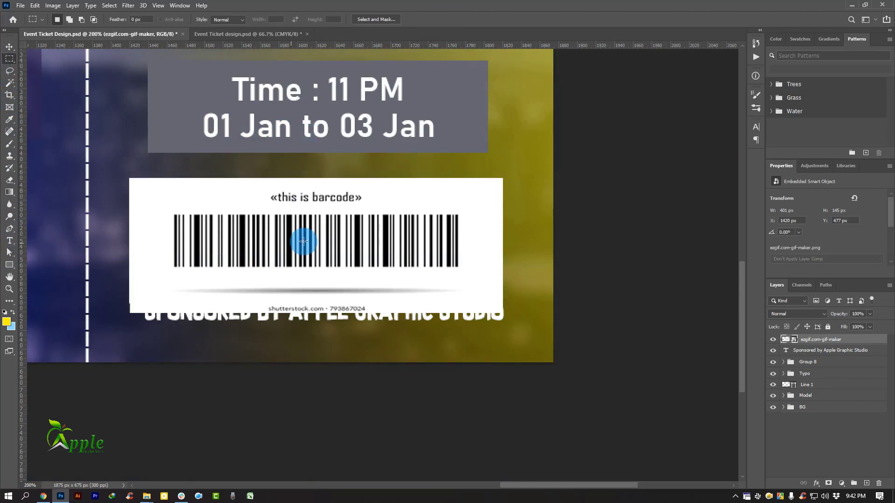
pyautogui.moveTo(166, 209); pyautogui.dragTo(470, 271)
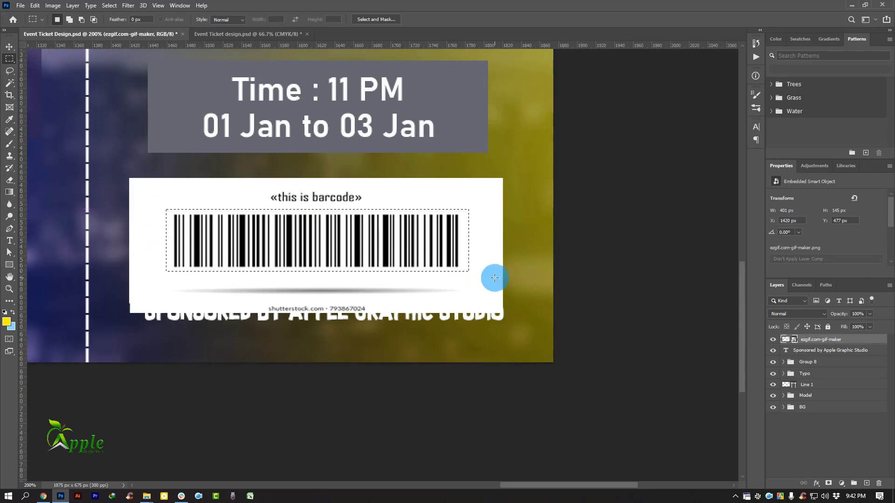
pyautogui.press('Up')
pyautogui.press('Left')
pyautogui.press('Left')
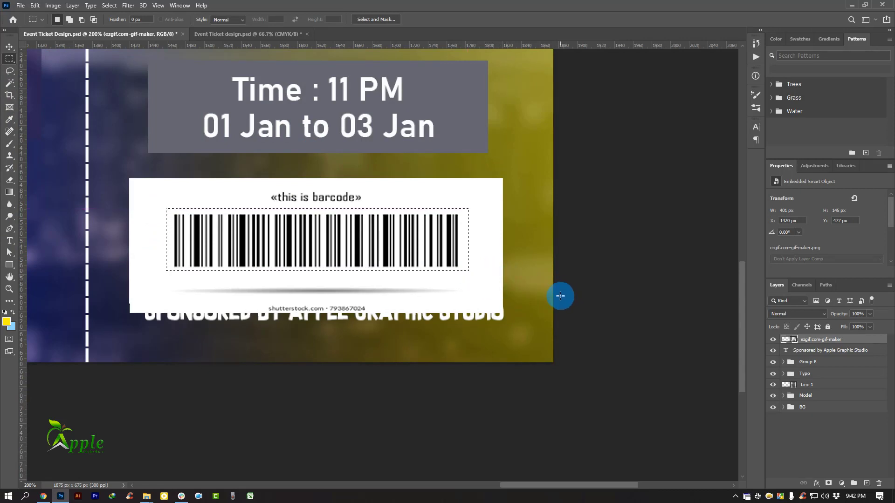
pyautogui.click(829, 484)
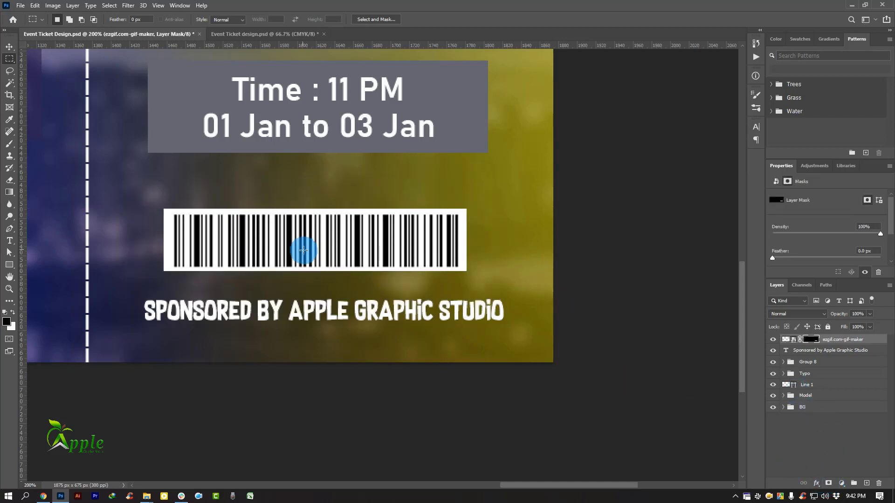
# Step: Nudge the masked barcode so it sits centred between the stub's time box and the sponsor line
pyautogui.hotkey('ctrl', '0')
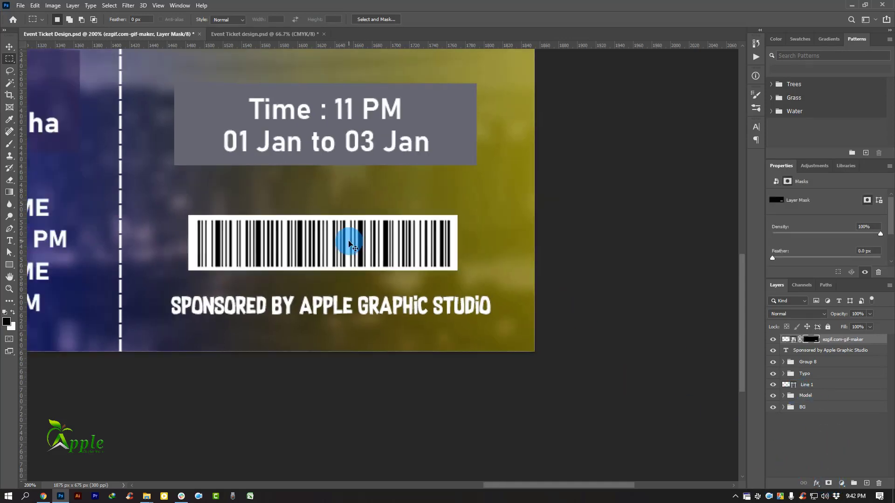
pyautogui.click(8, 47)
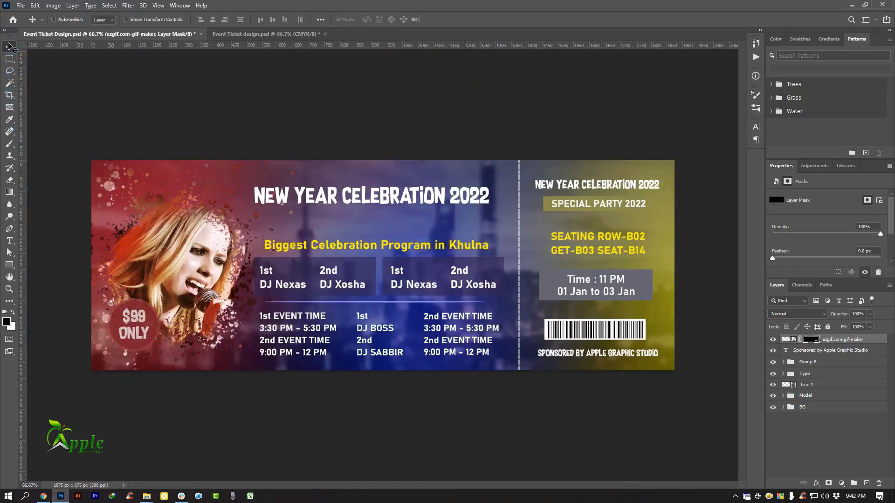
pyautogui.press('Up')
pyautogui.hotkey('shift', 'Up')
pyautogui.hotkey('shift', 'Up')
pyautogui.press('Right')
pyautogui.press('Right')
pyautogui.press('Right')
pyautogui.press('Right')
pyautogui.press('Right')
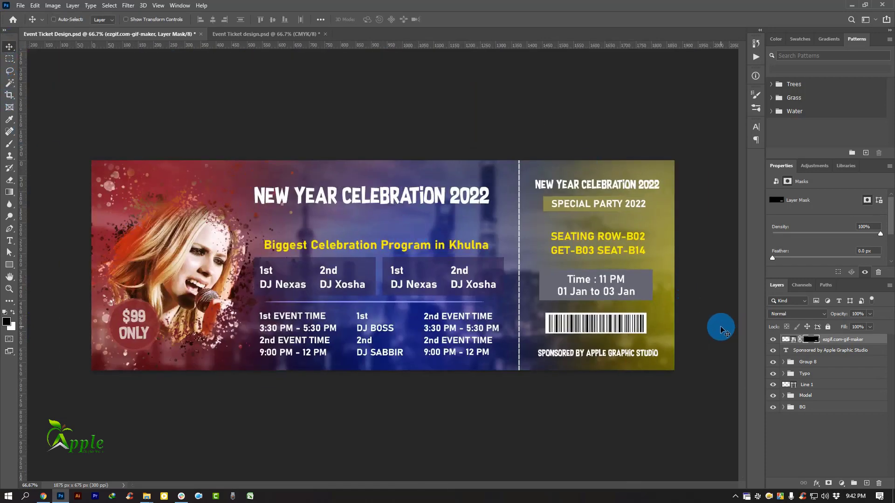
pyautogui.press('Down')
pyautogui.press('Down')
pyautogui.press('Down')
pyautogui.press('Down')
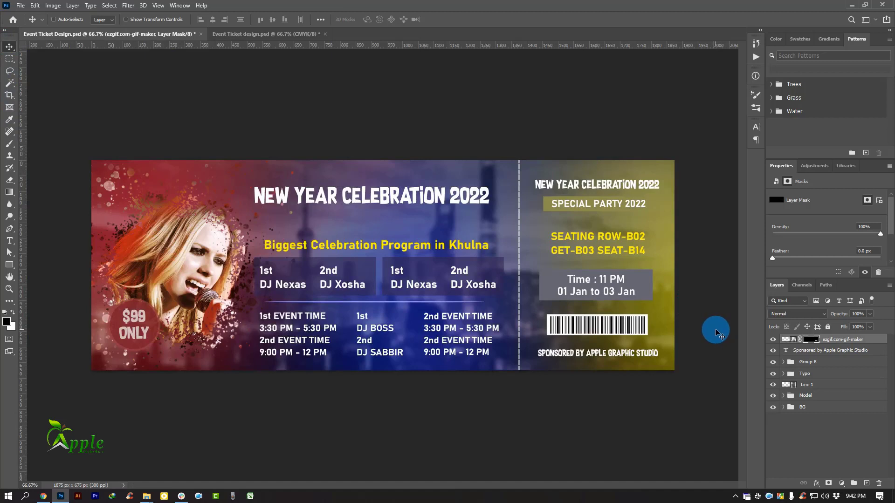
pyautogui.press('Right')
pyautogui.press('Right')
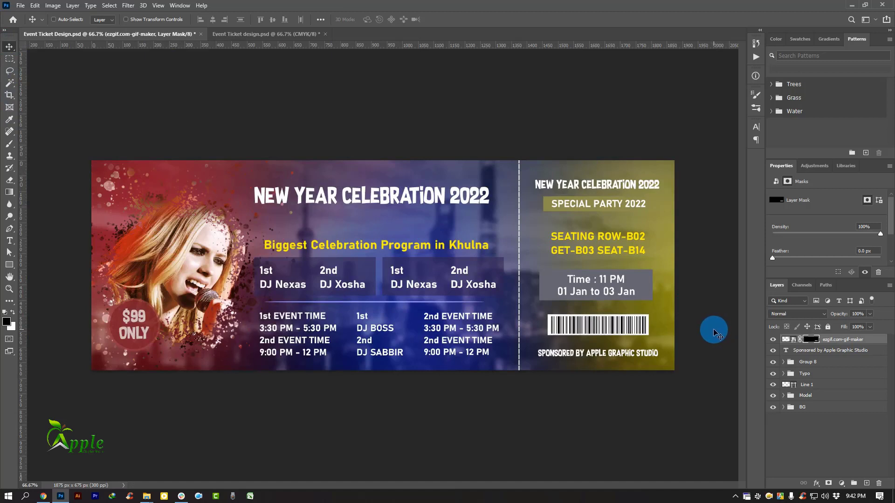
# Step: Group the barcode with the sponsor line, and nest that group with Group 8 in a parent group named Right Side
pyautogui.keyDown('ctrl'); pyautogui.click(820, 353); pyautogui.keyUp('ctrl')
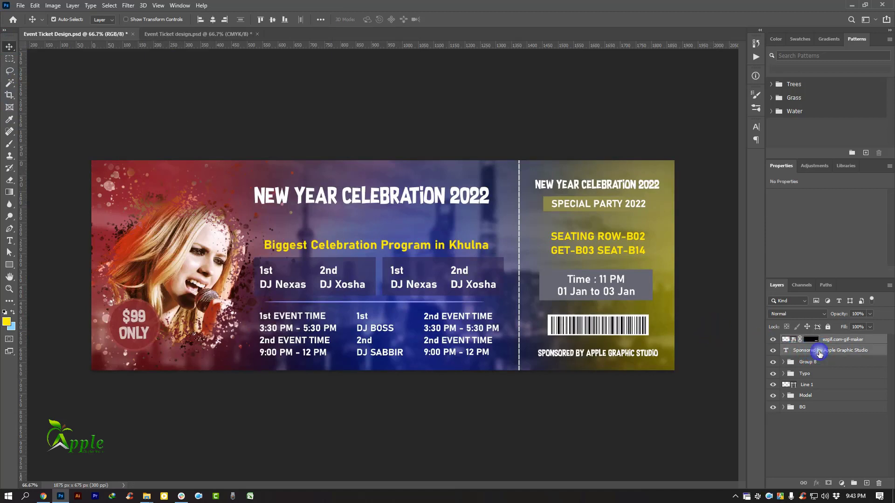
pyautogui.click(854, 483)
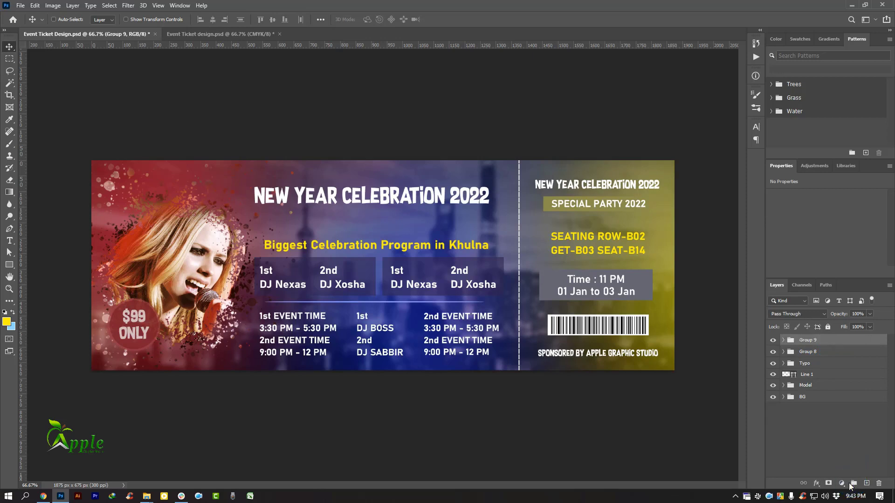
pyautogui.keyDown('ctrl'); pyautogui.click(809, 358); pyautogui.keyUp('ctrl')
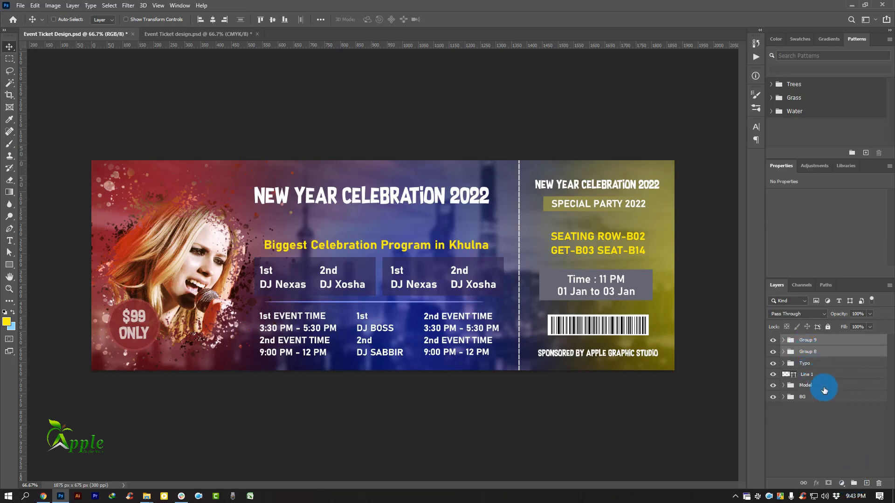
pyautogui.click(848, 483)
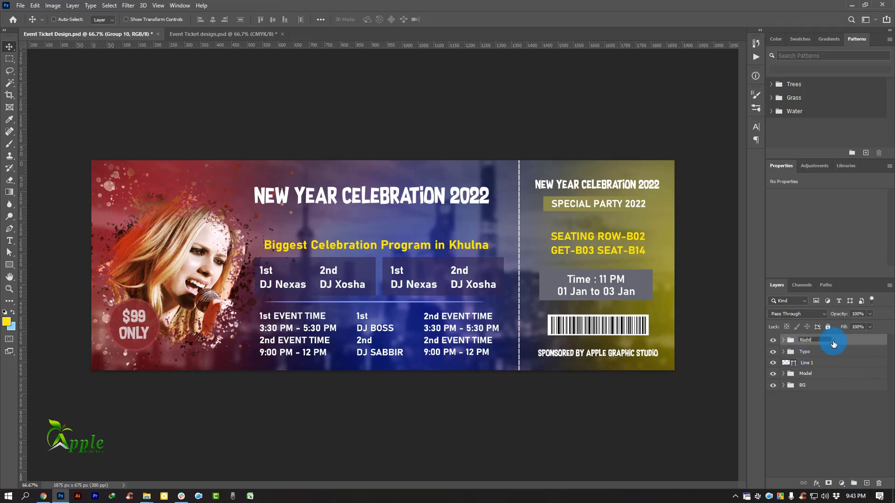
pyautogui.write('e')
pyautogui.click(834, 345)
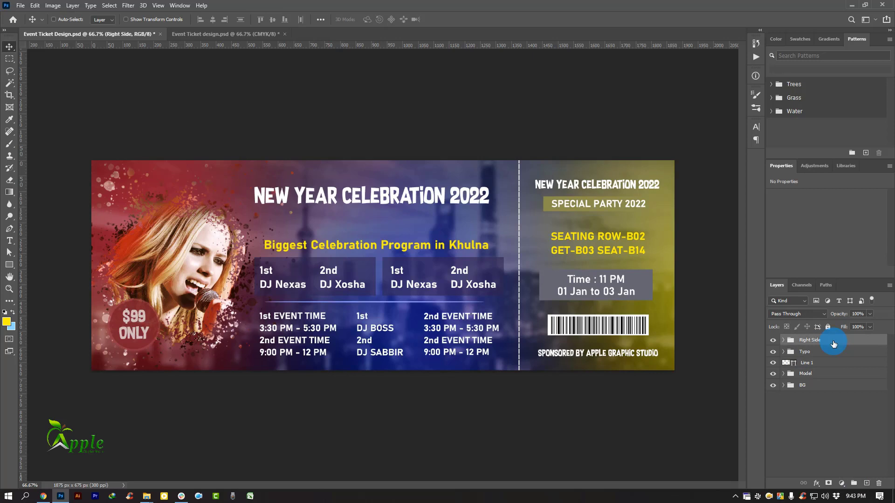
# Step: Move the Typo group below Line 1 and combine it with Model in a group named Left Side
pyautogui.moveTo(813, 352); pyautogui.dragTo(813, 368)
pyautogui.keyDown('shift'); pyautogui.click(809, 373); pyautogui.keyUp('shift')
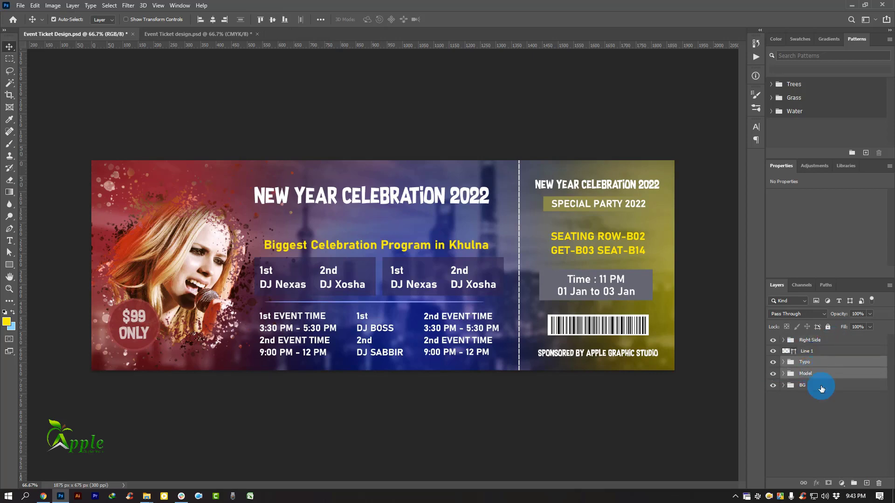
pyautogui.click(853, 485)
pyautogui.doubleClick(813, 364)
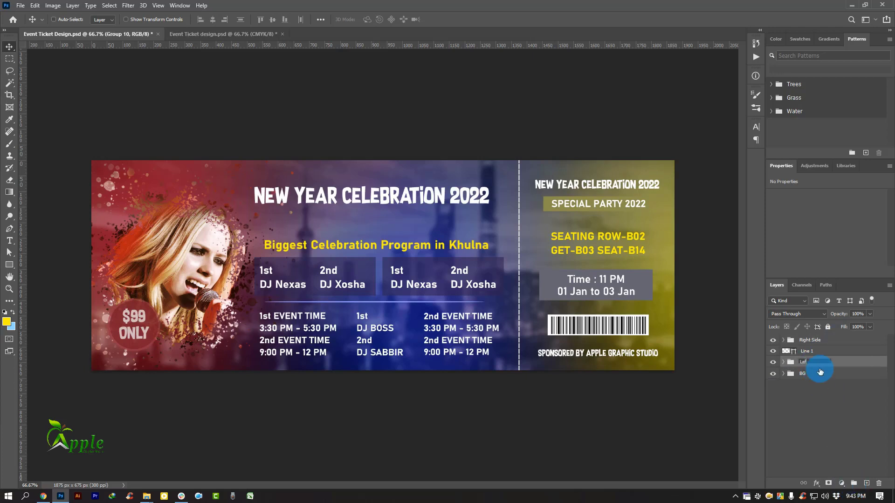
pyautogui.write('Left Side')
pyautogui.press('Return')
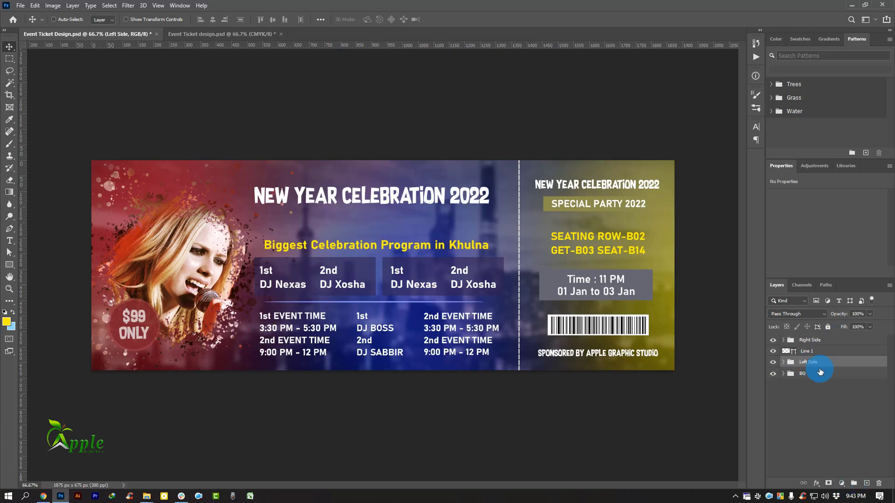
# Step: Combine Right Side, Line 1, Left Side and BG in a parent group named Event Ticket
pyautogui.click(816, 352)
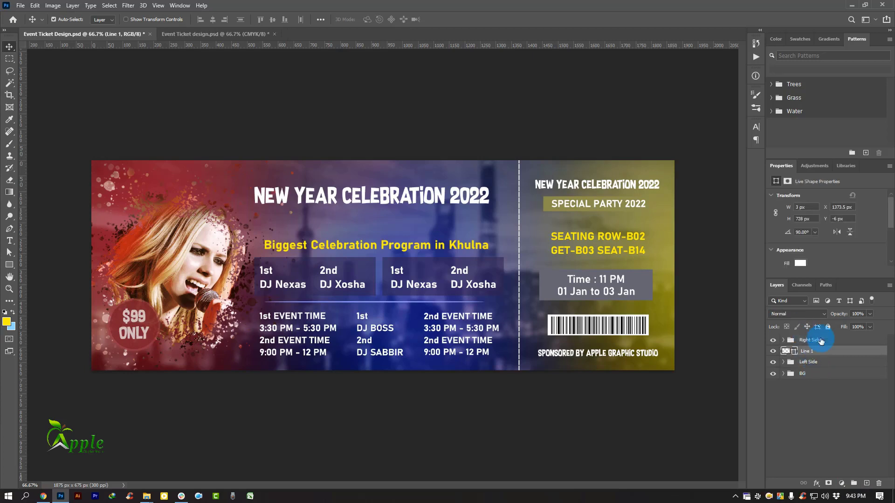
pyautogui.keyDown('ctrl'); pyautogui.click(821, 341); pyautogui.keyUp('ctrl')
pyautogui.keyDown('ctrl'); pyautogui.click(821, 362); pyautogui.keyUp('ctrl')
pyautogui.keyDown('ctrl'); pyautogui.click(821, 381); pyautogui.keyUp('ctrl')
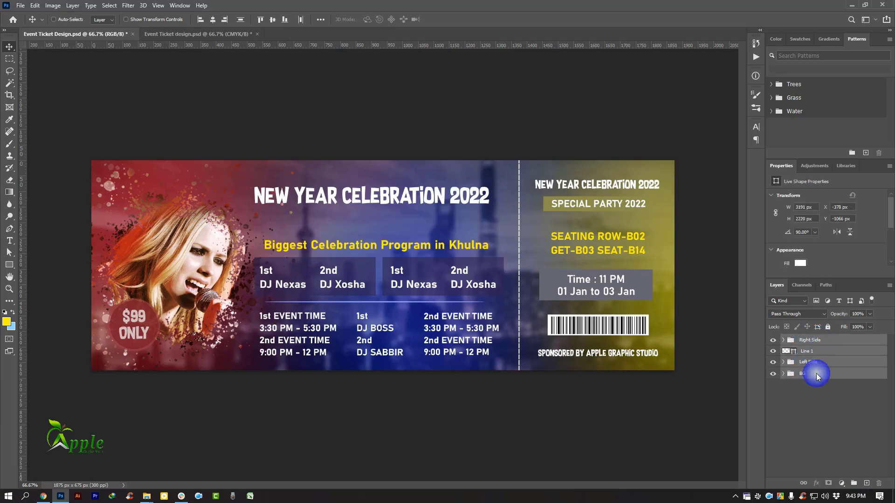
pyautogui.click(854, 483)
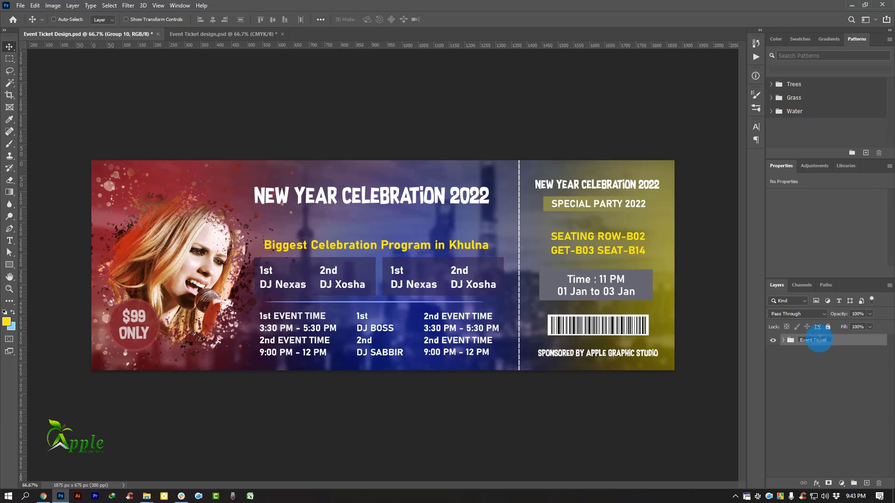
pyautogui.press('Return')
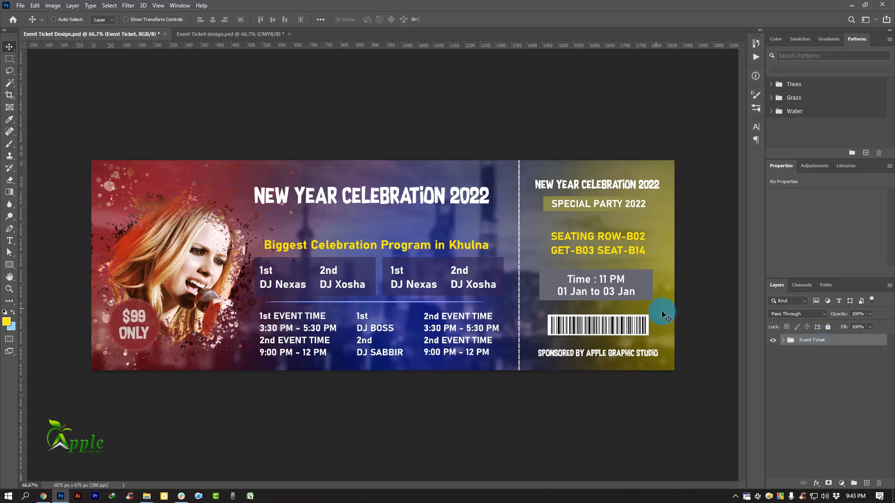
# Step: Label the Event Ticket group with the green layer colour
pyautogui.rightClick(828, 338)
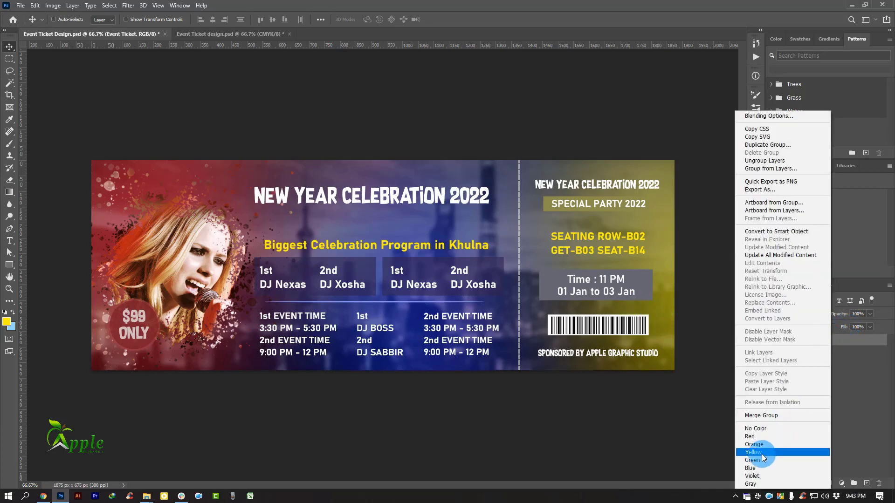
pyautogui.click(778, 452)
pyautogui.rightClick(816, 344)
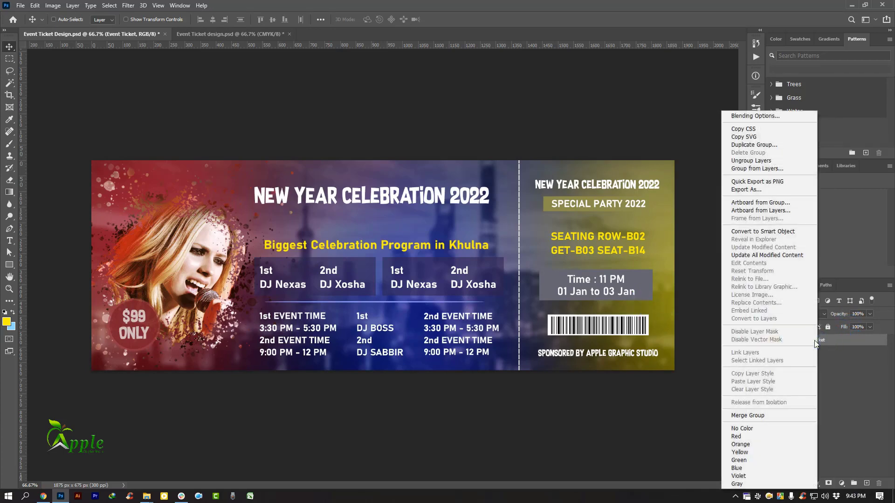
pyautogui.click(755, 460)
pyautogui.hotkey('ctrl', '+')
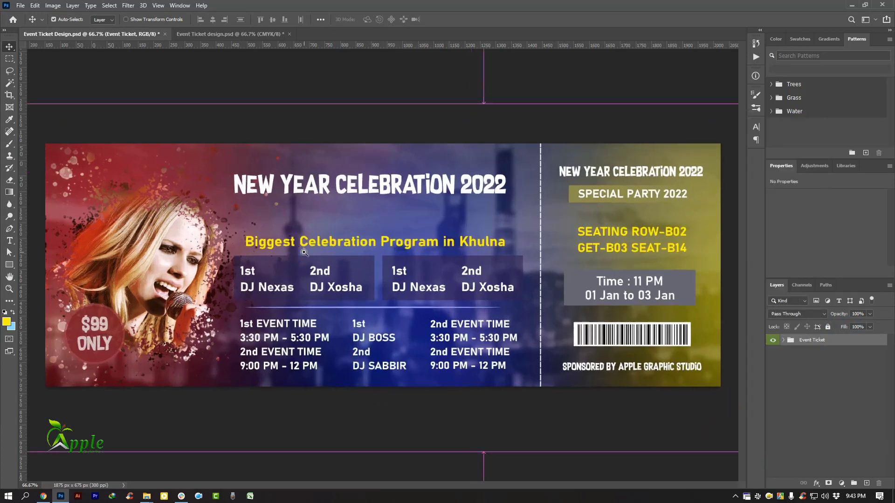
pyautogui.hotkey('ctrl', '-')
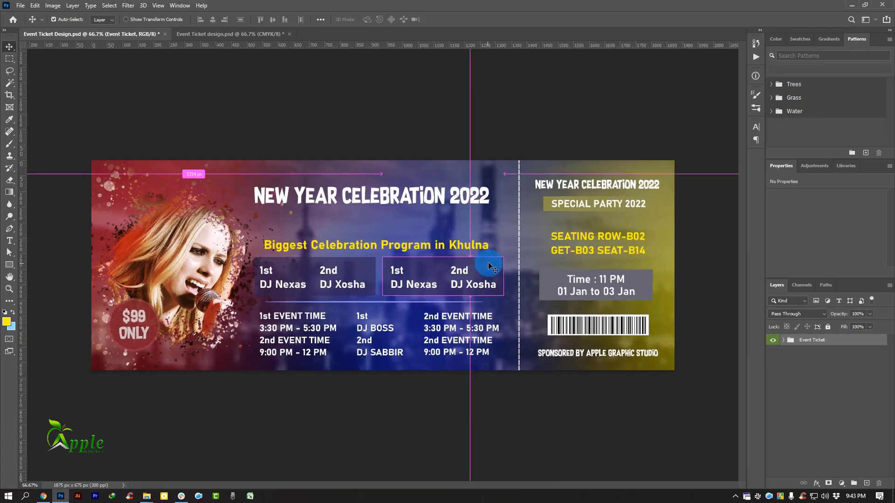
# Step: Add a new layer directly above the BG group inside Event Ticket and fill it with the ticket artwork using Apply Image
pyautogui.click(784, 341)
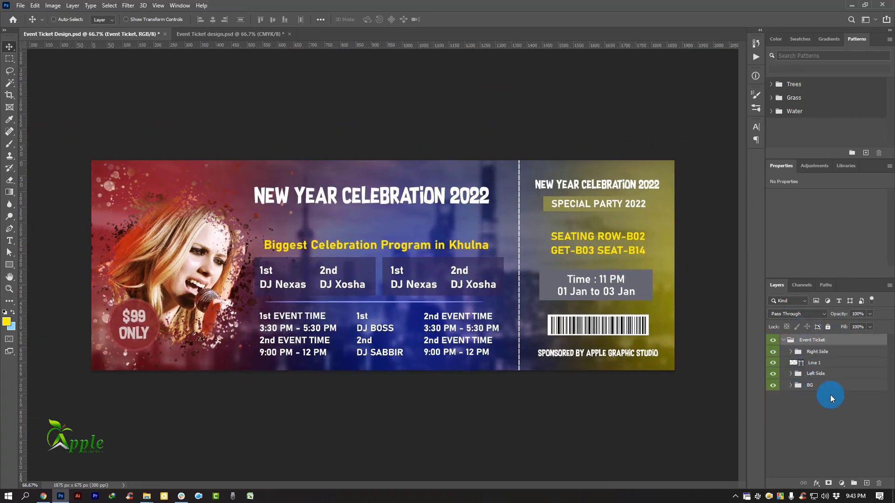
pyautogui.click(793, 387)
pyautogui.click(791, 386)
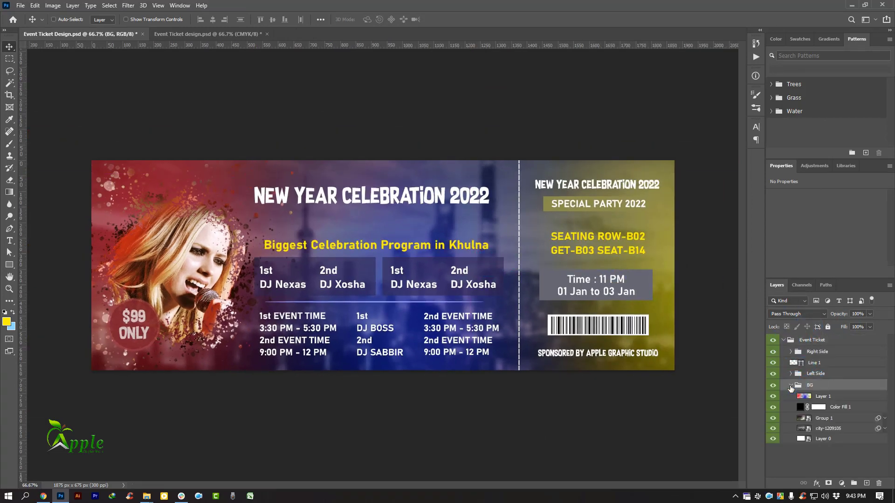
pyautogui.click(791, 387)
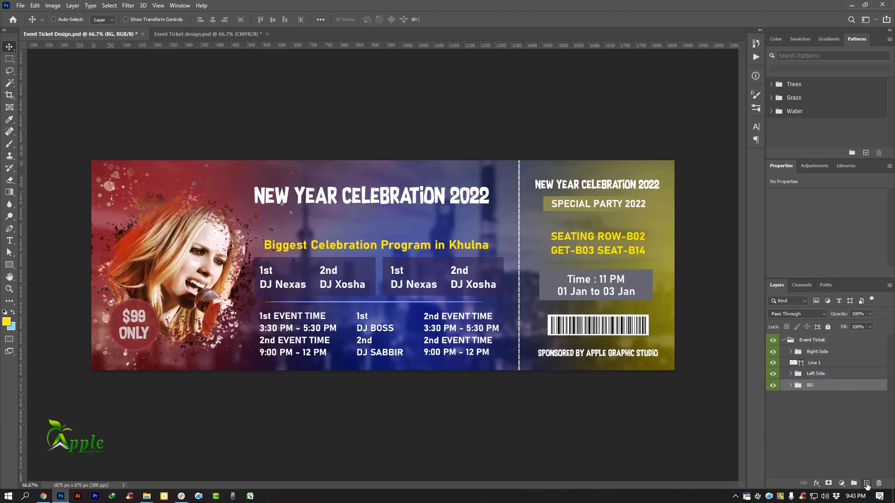
pyautogui.click(867, 483)
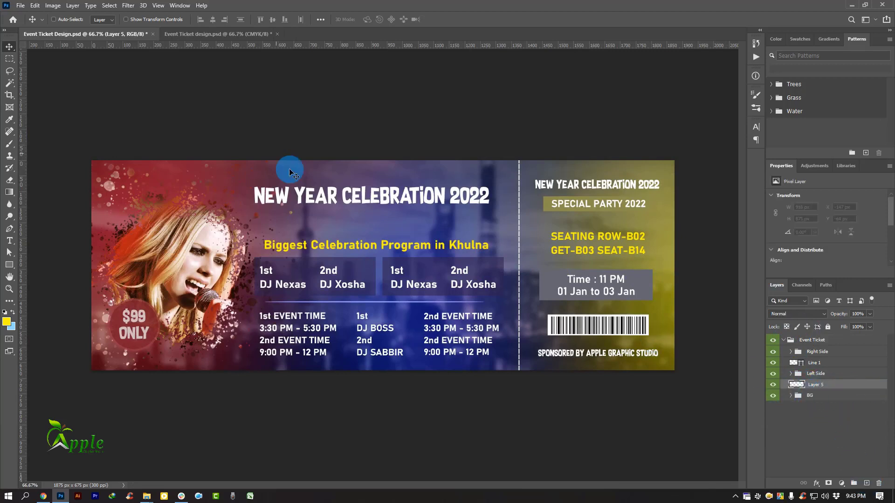
pyautogui.click(53, 5)
pyautogui.click(69, 140)
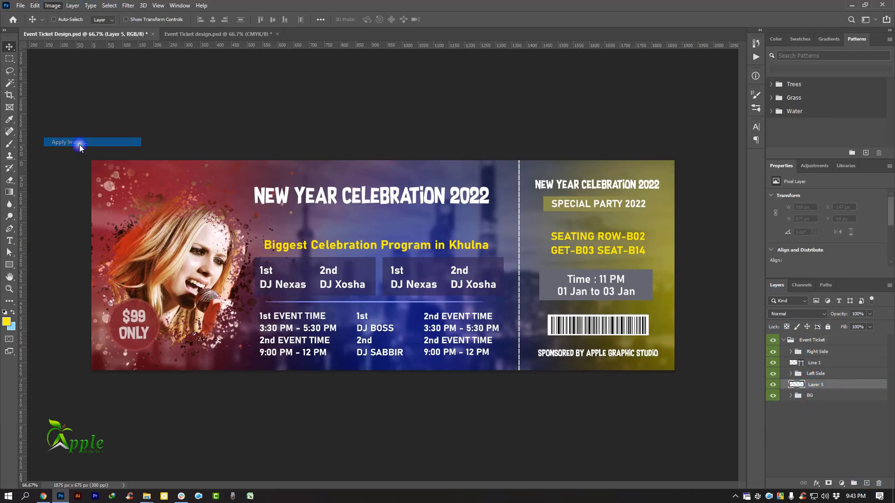
pyautogui.click(528, 133)
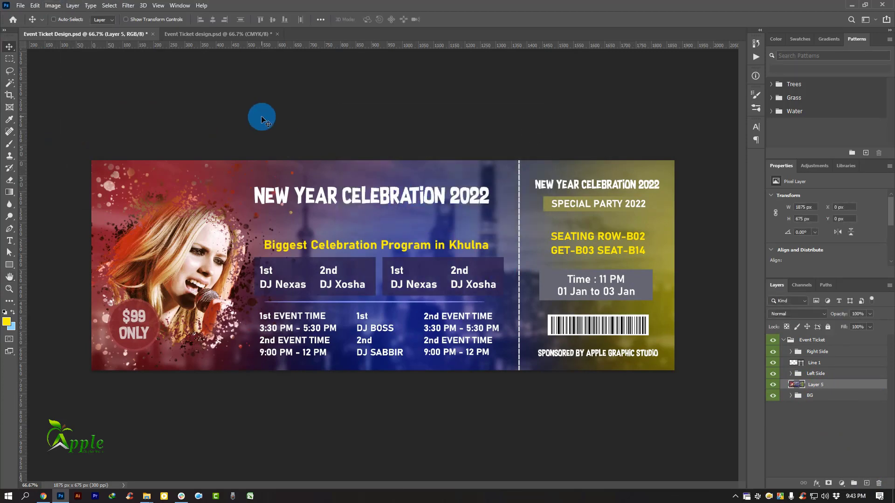
# Step: Open the new layer in the Camera Raw Filter and set Temperature to -6, Tint to +30 and Exposure to +3.00
pyautogui.click(129, 5)
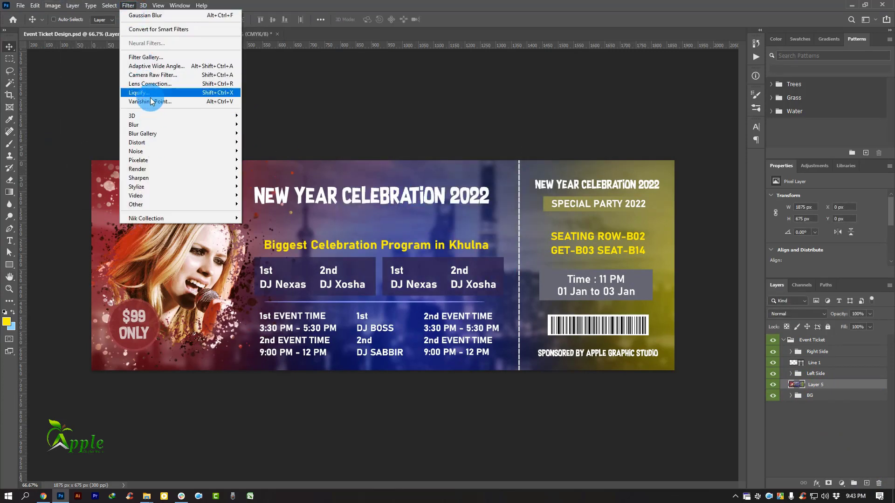
pyautogui.click(148, 75)
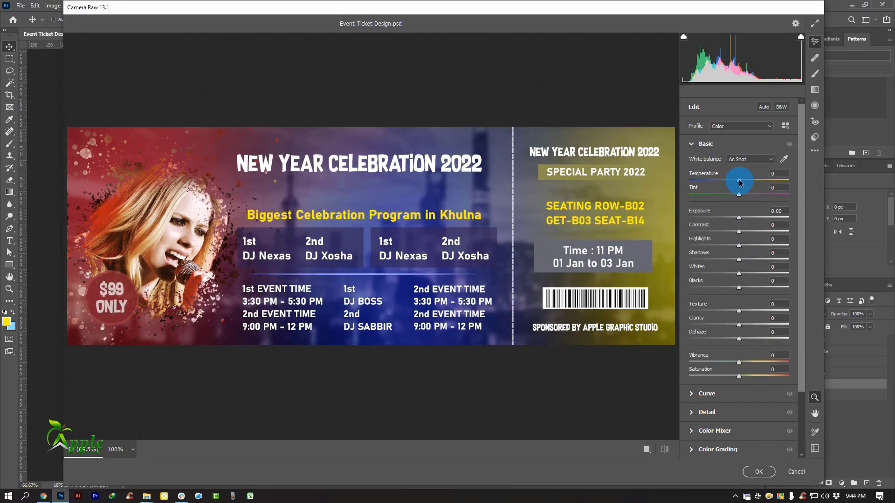
pyautogui.moveTo(740, 182); pyautogui.dragTo(767, 217)
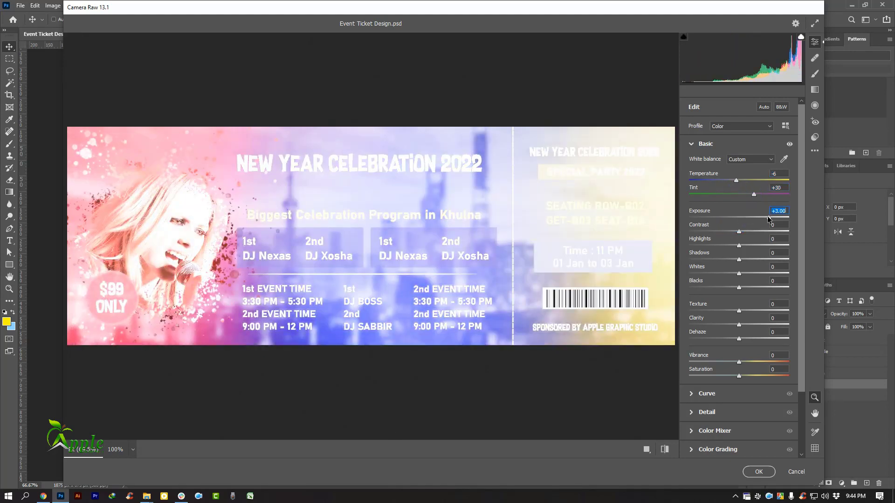